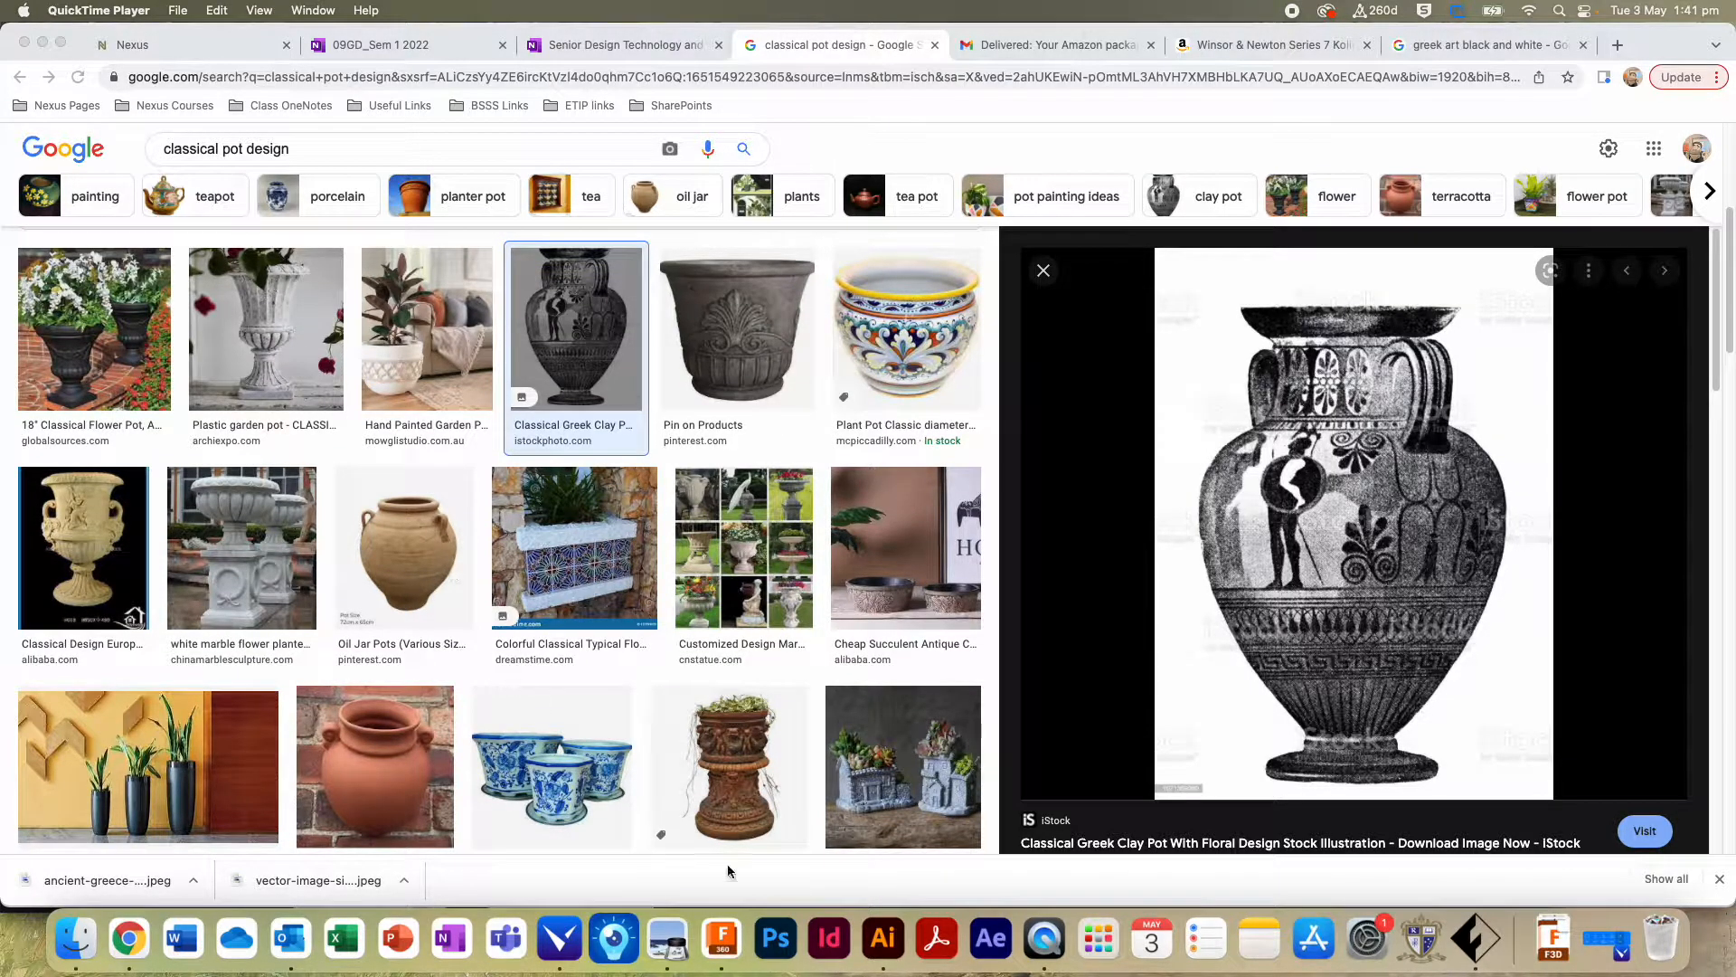
Step: Switch to Fusion 360 and examine the SPARTAN terracotta pot from the side, above and below, including its helmet and laurel decoration
click(721, 937)
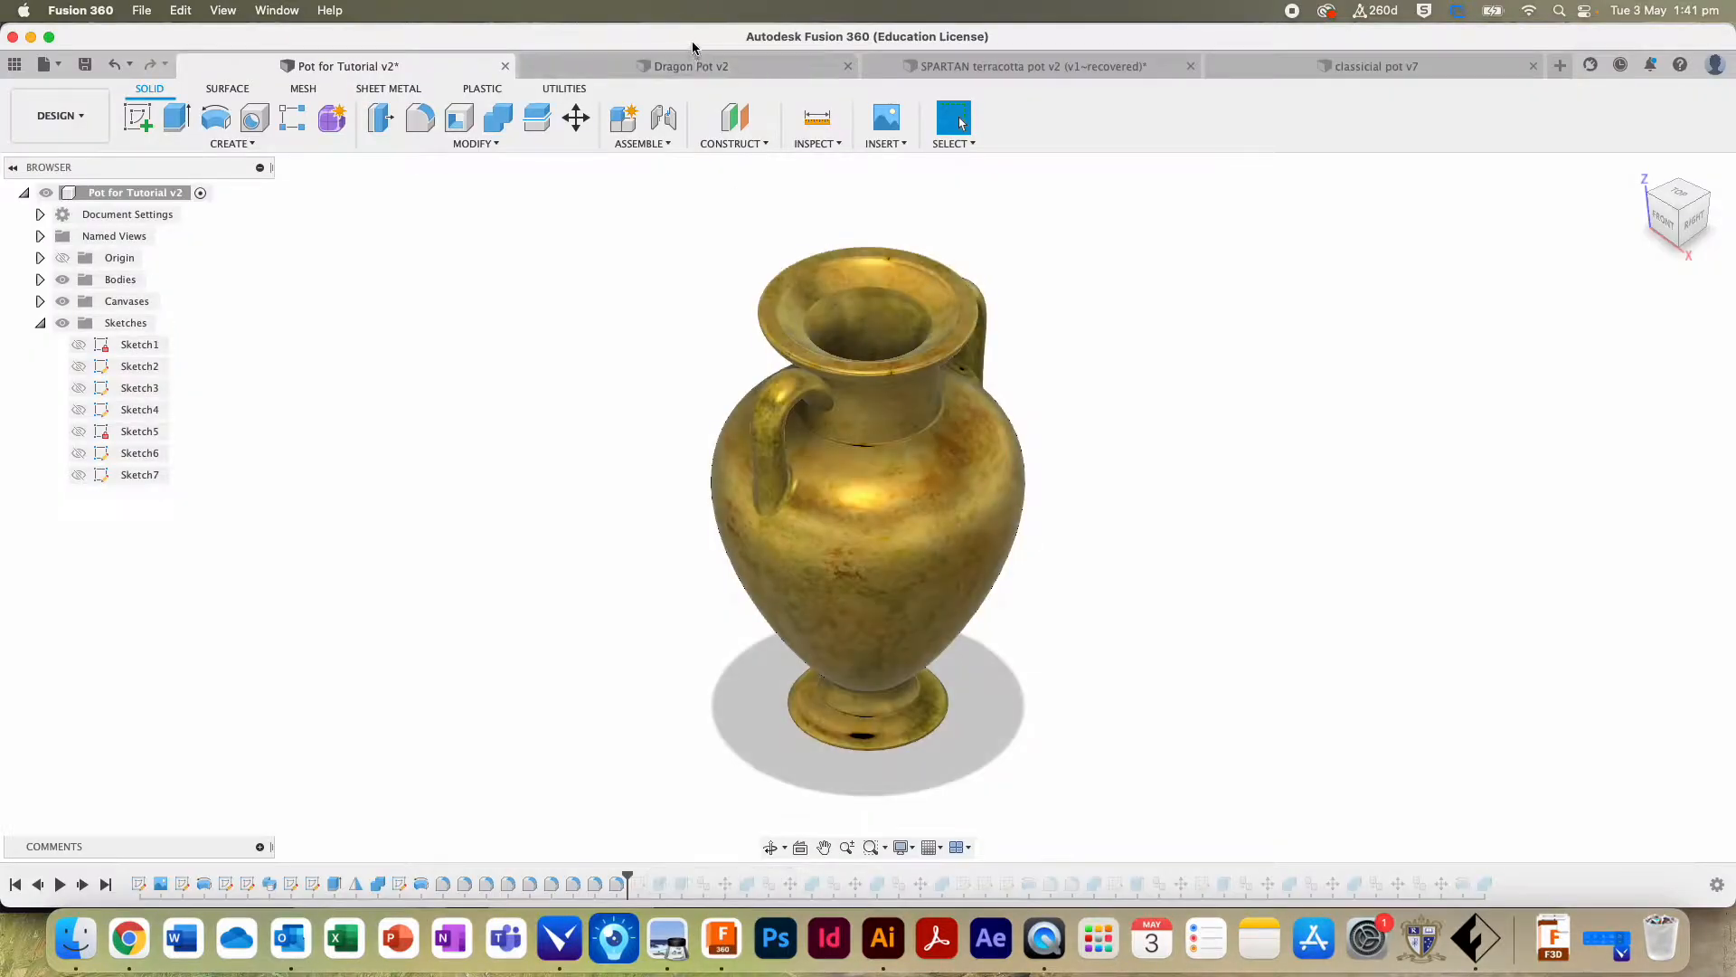
click(694, 66)
click(919, 72)
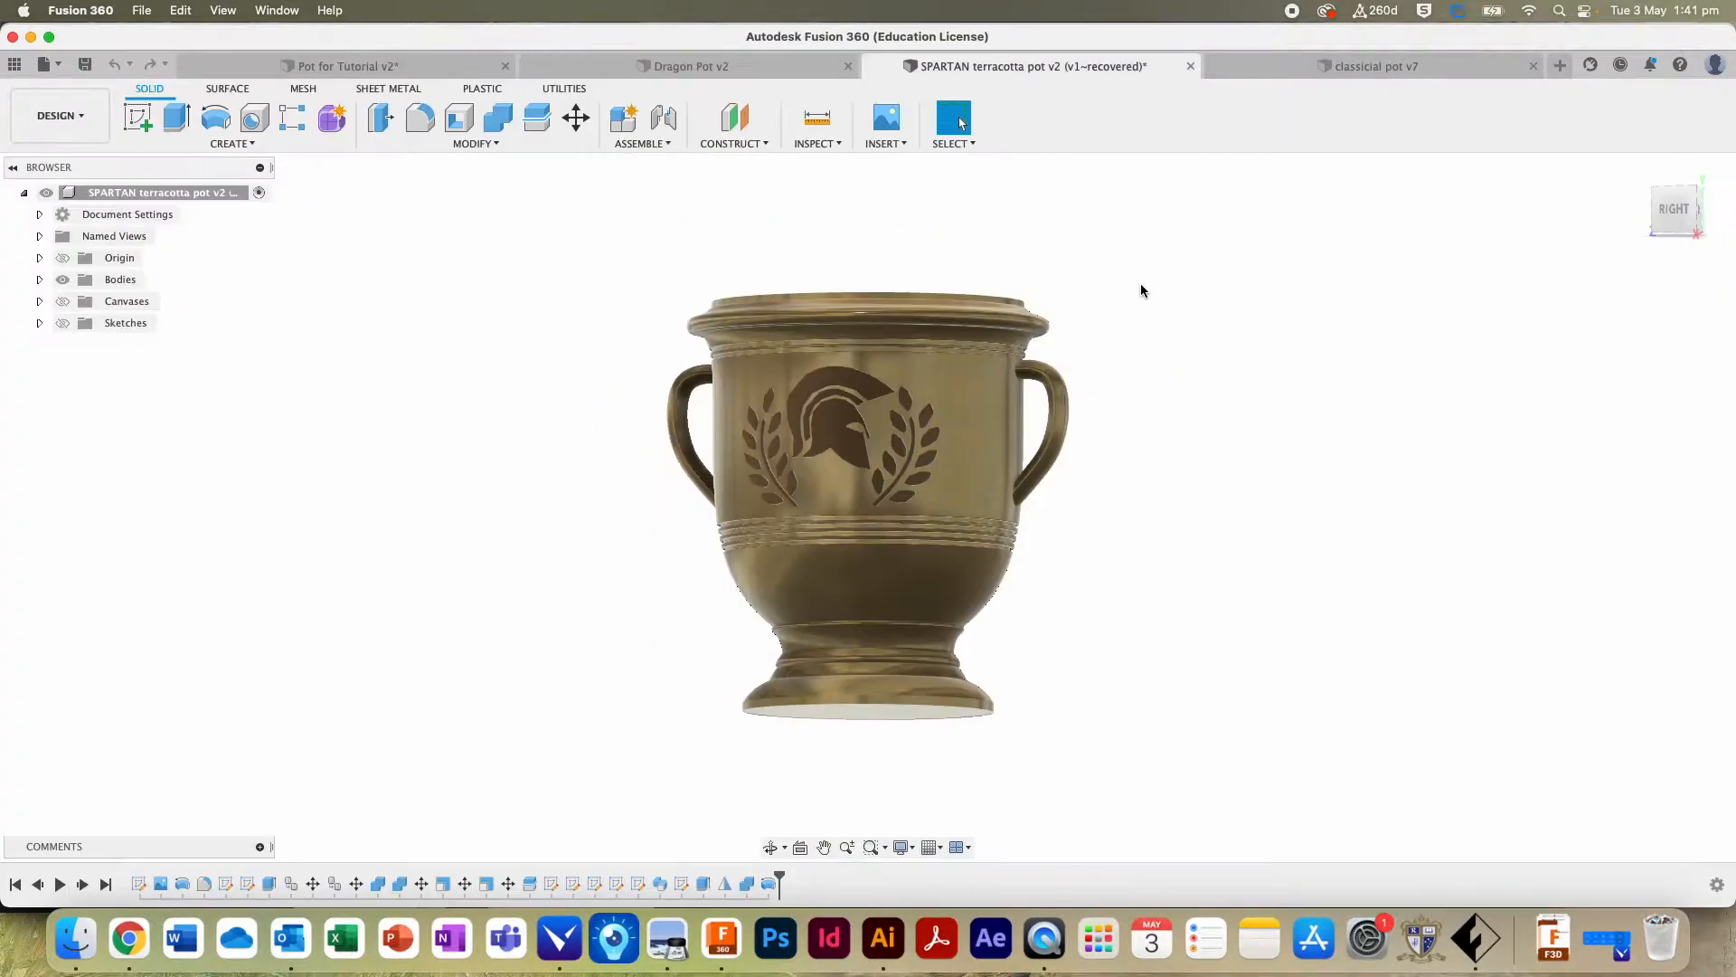
drag(1644, 221, 982, 317)
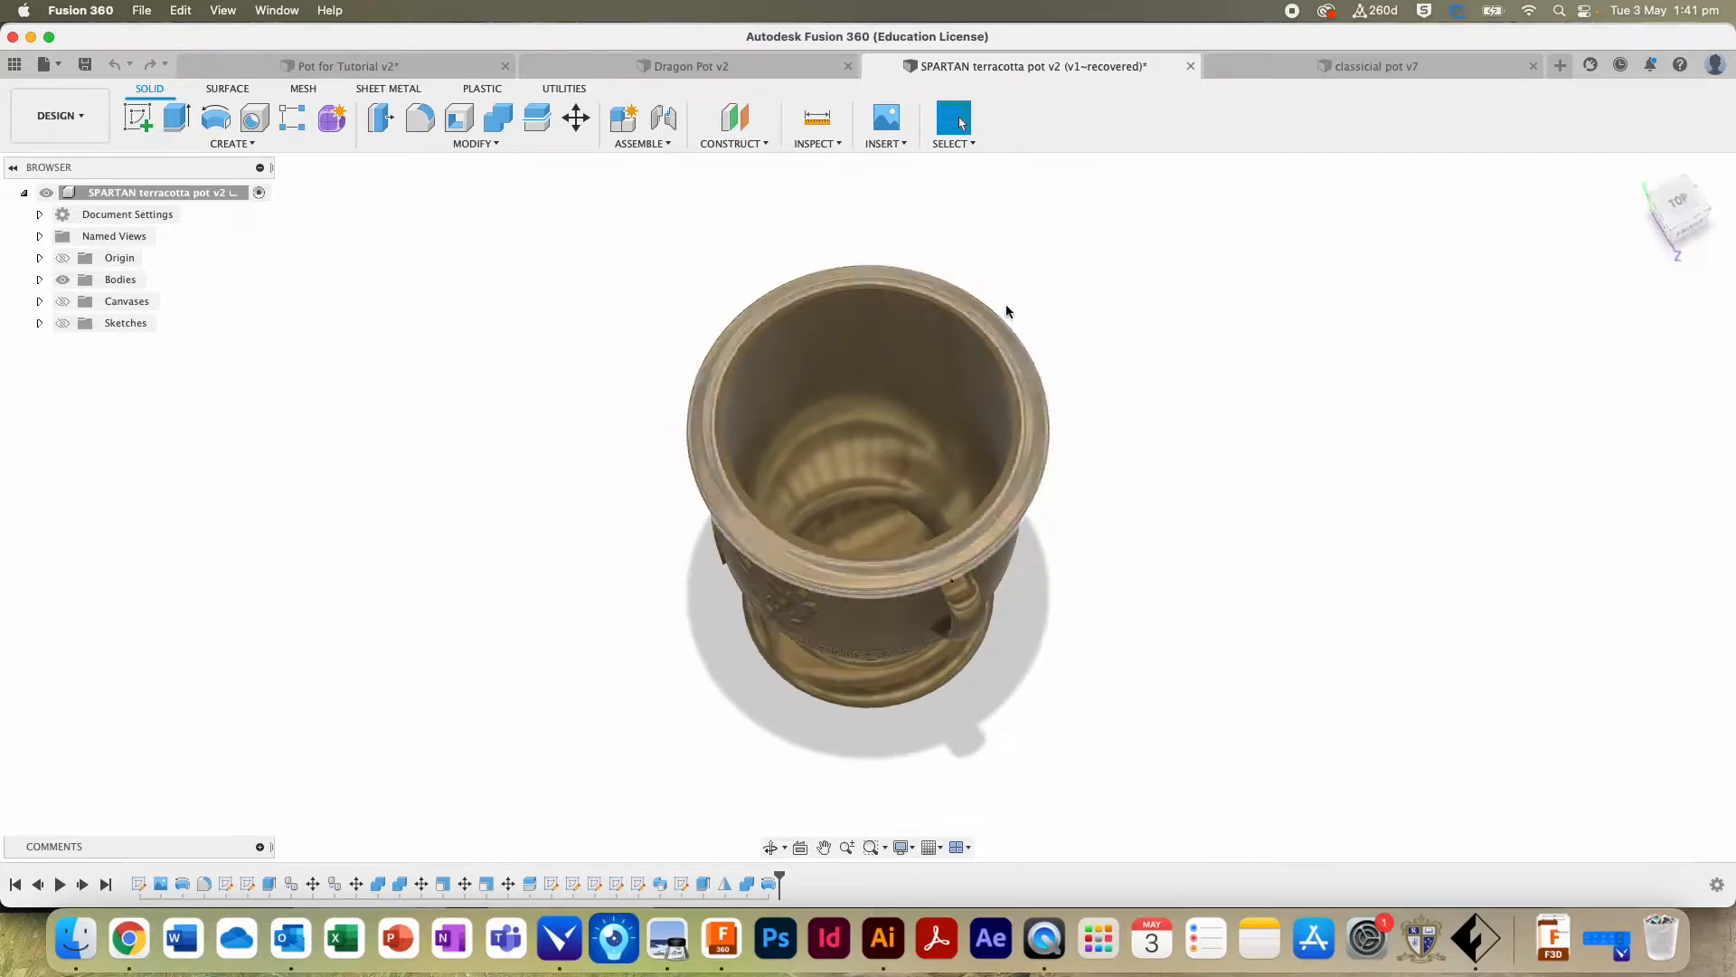
drag(1684, 232, 1683, 231)
click(1684, 233)
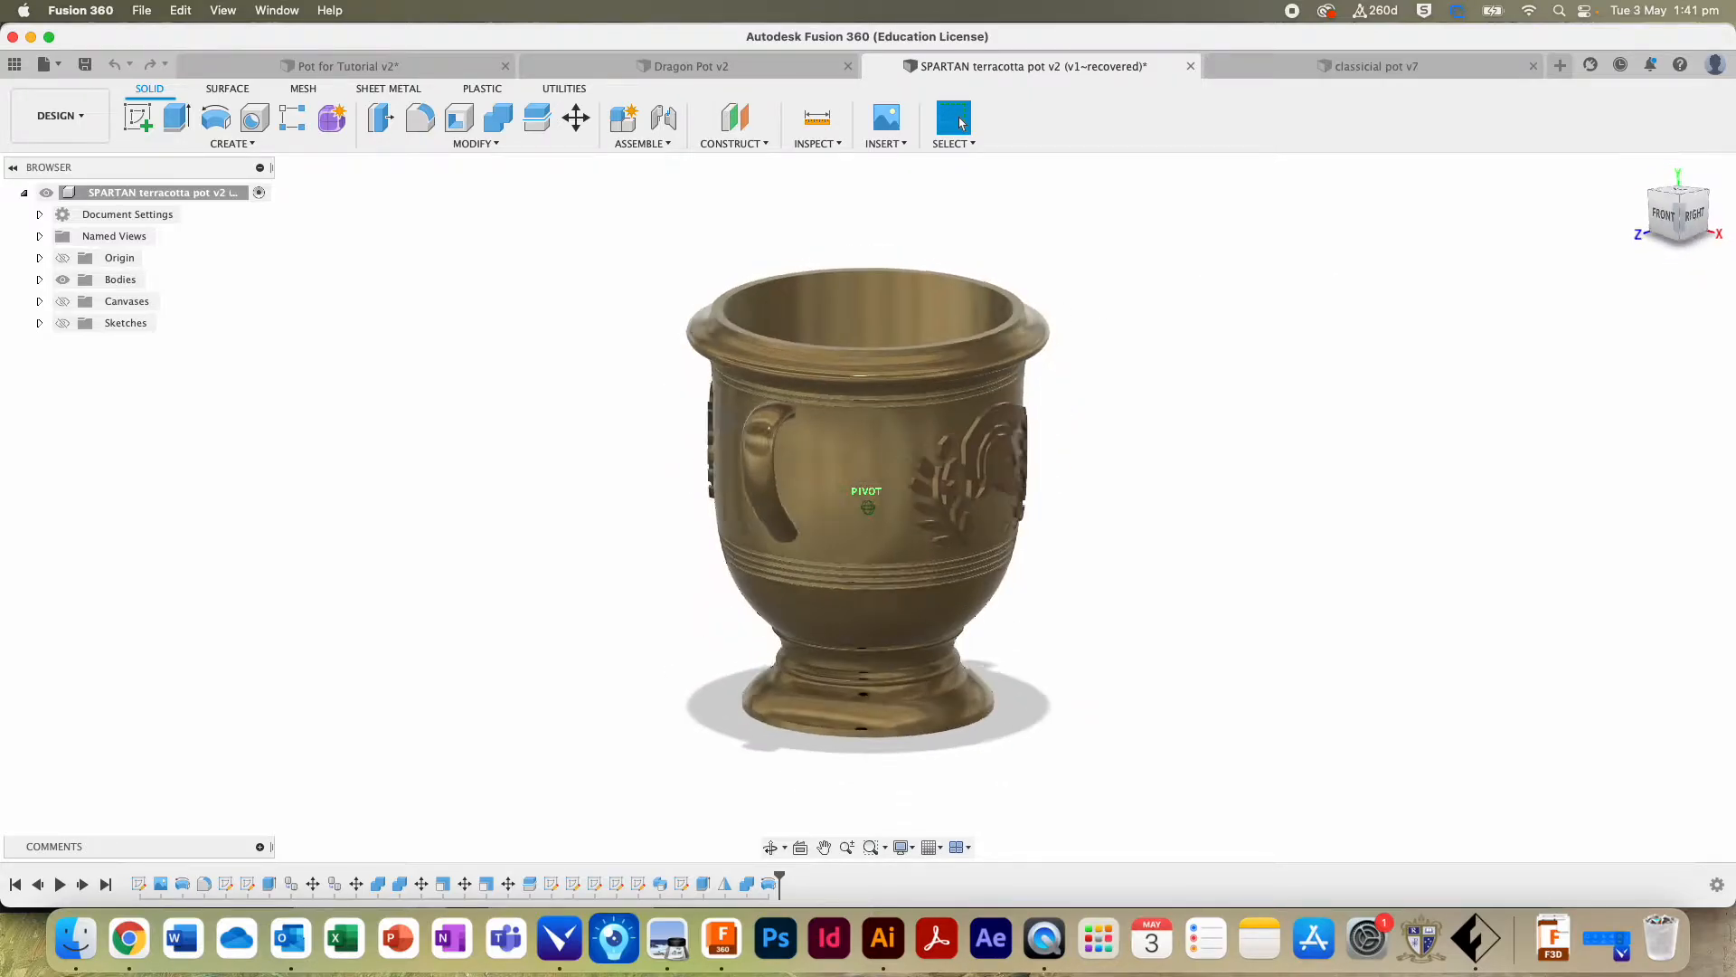
drag(1320, 148, 1300, 137)
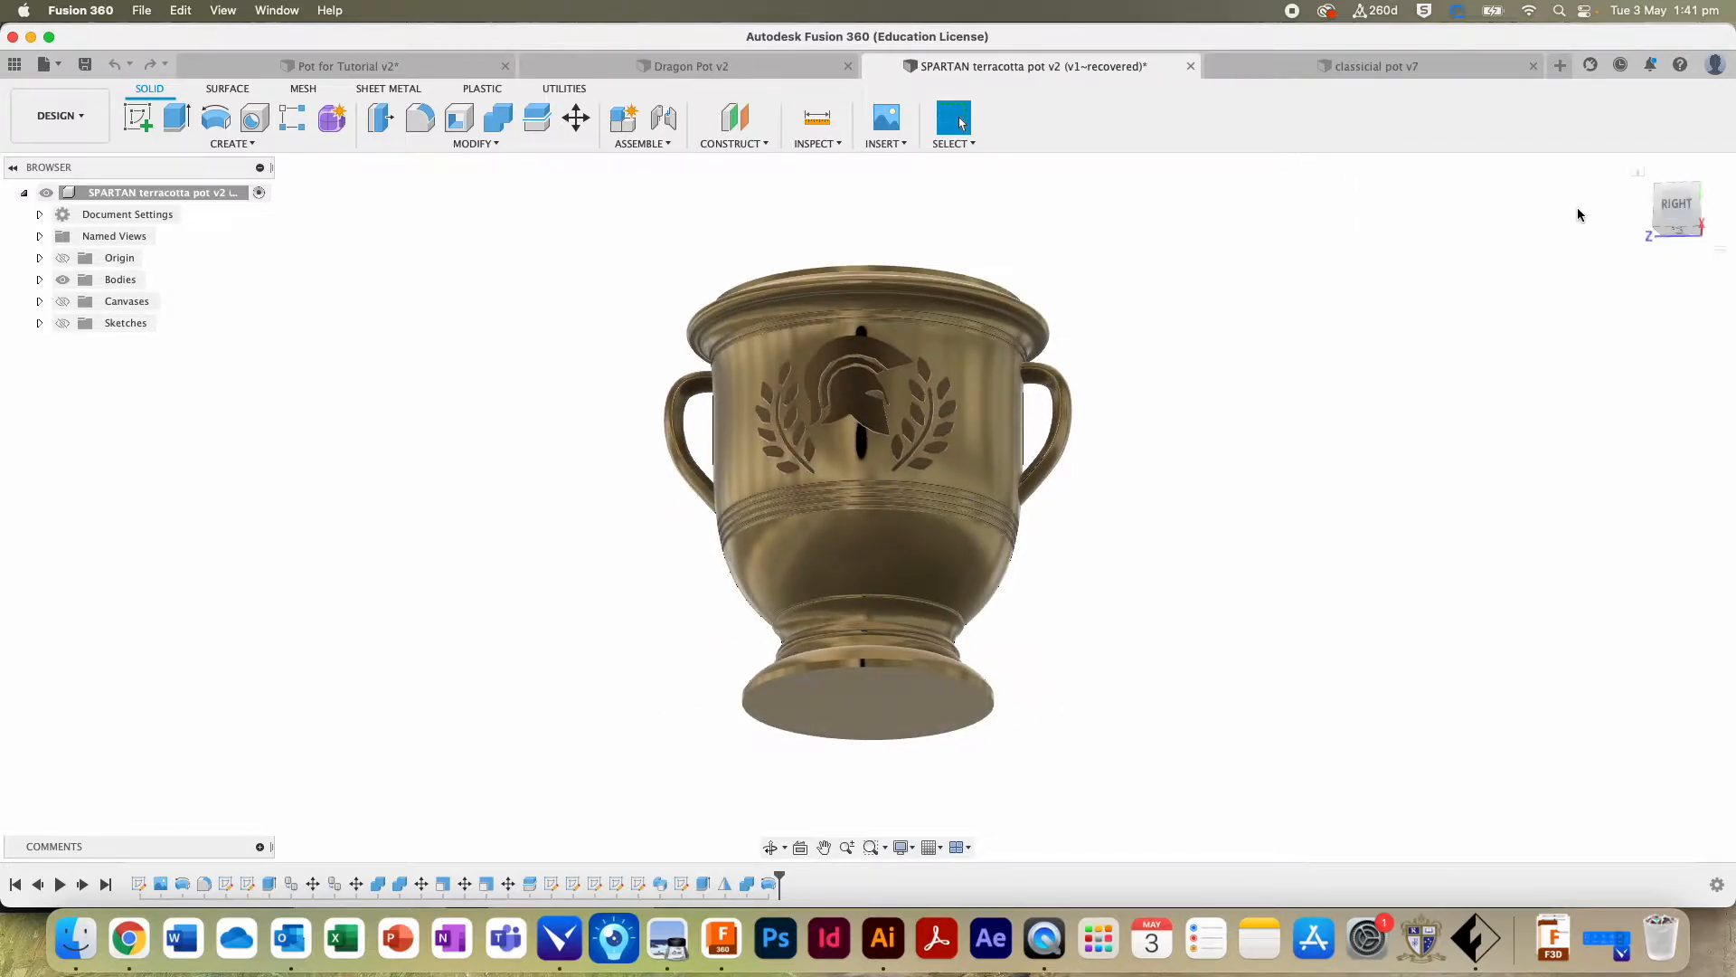
Step: Examine the Greek figures and key-pattern band on both sides of the classicial pot v7 design
click(1447, 66)
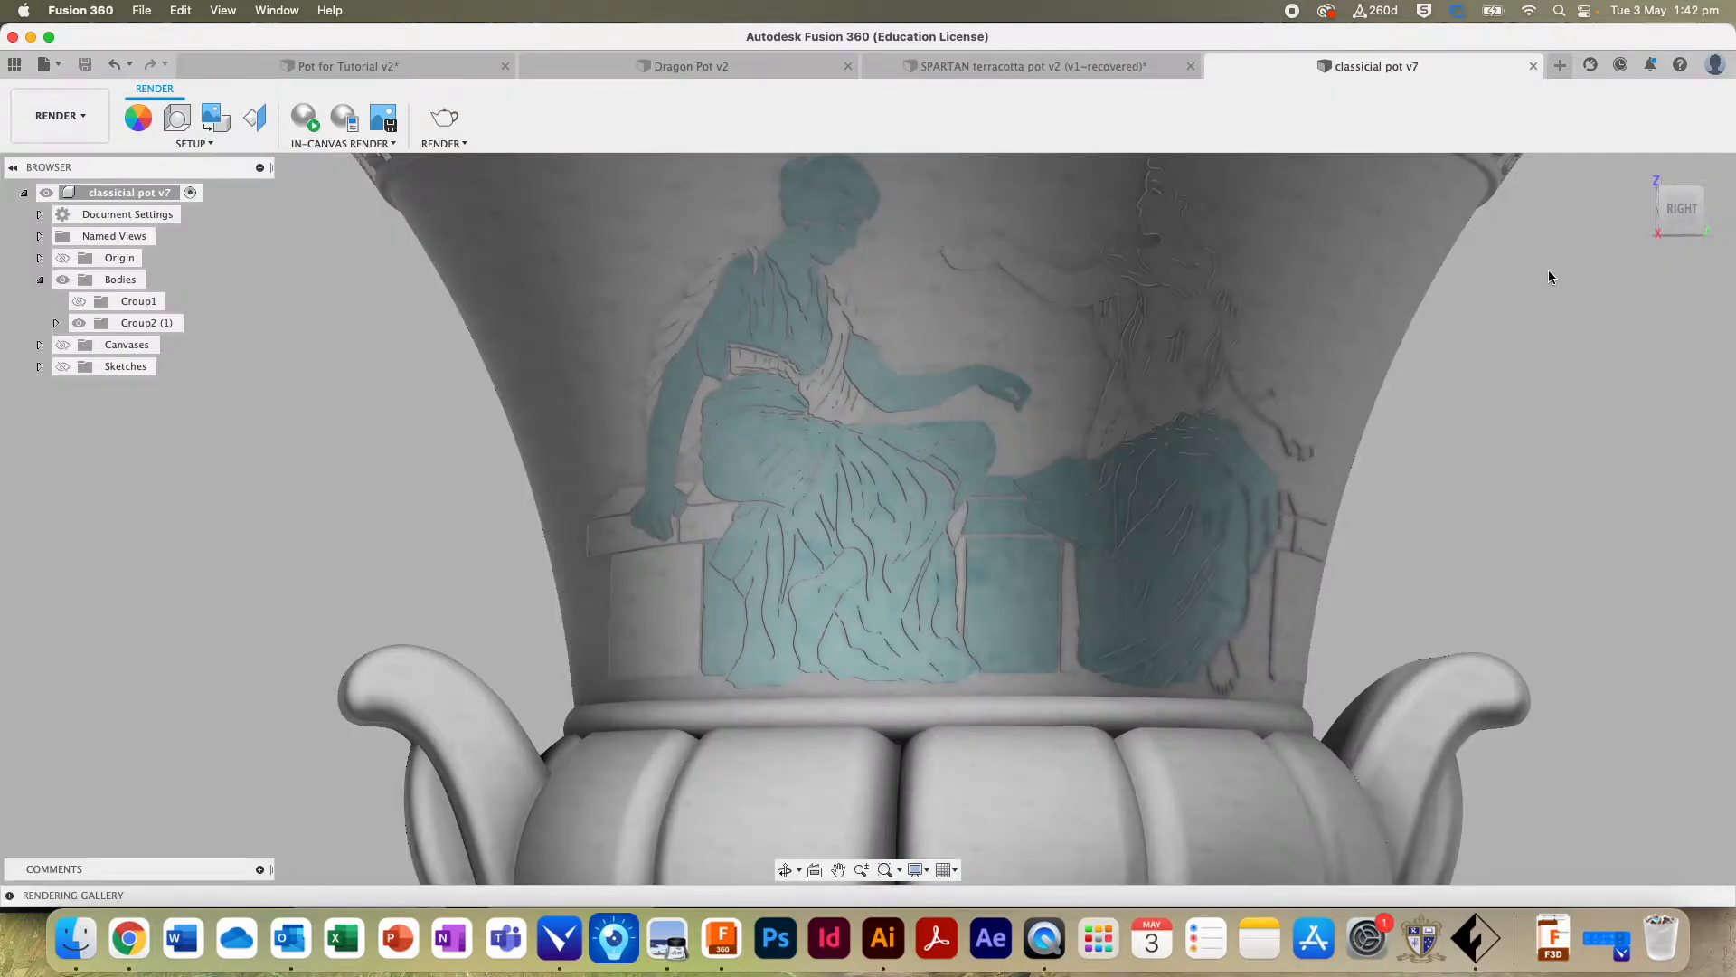
drag(1678, 214, 1176, 231)
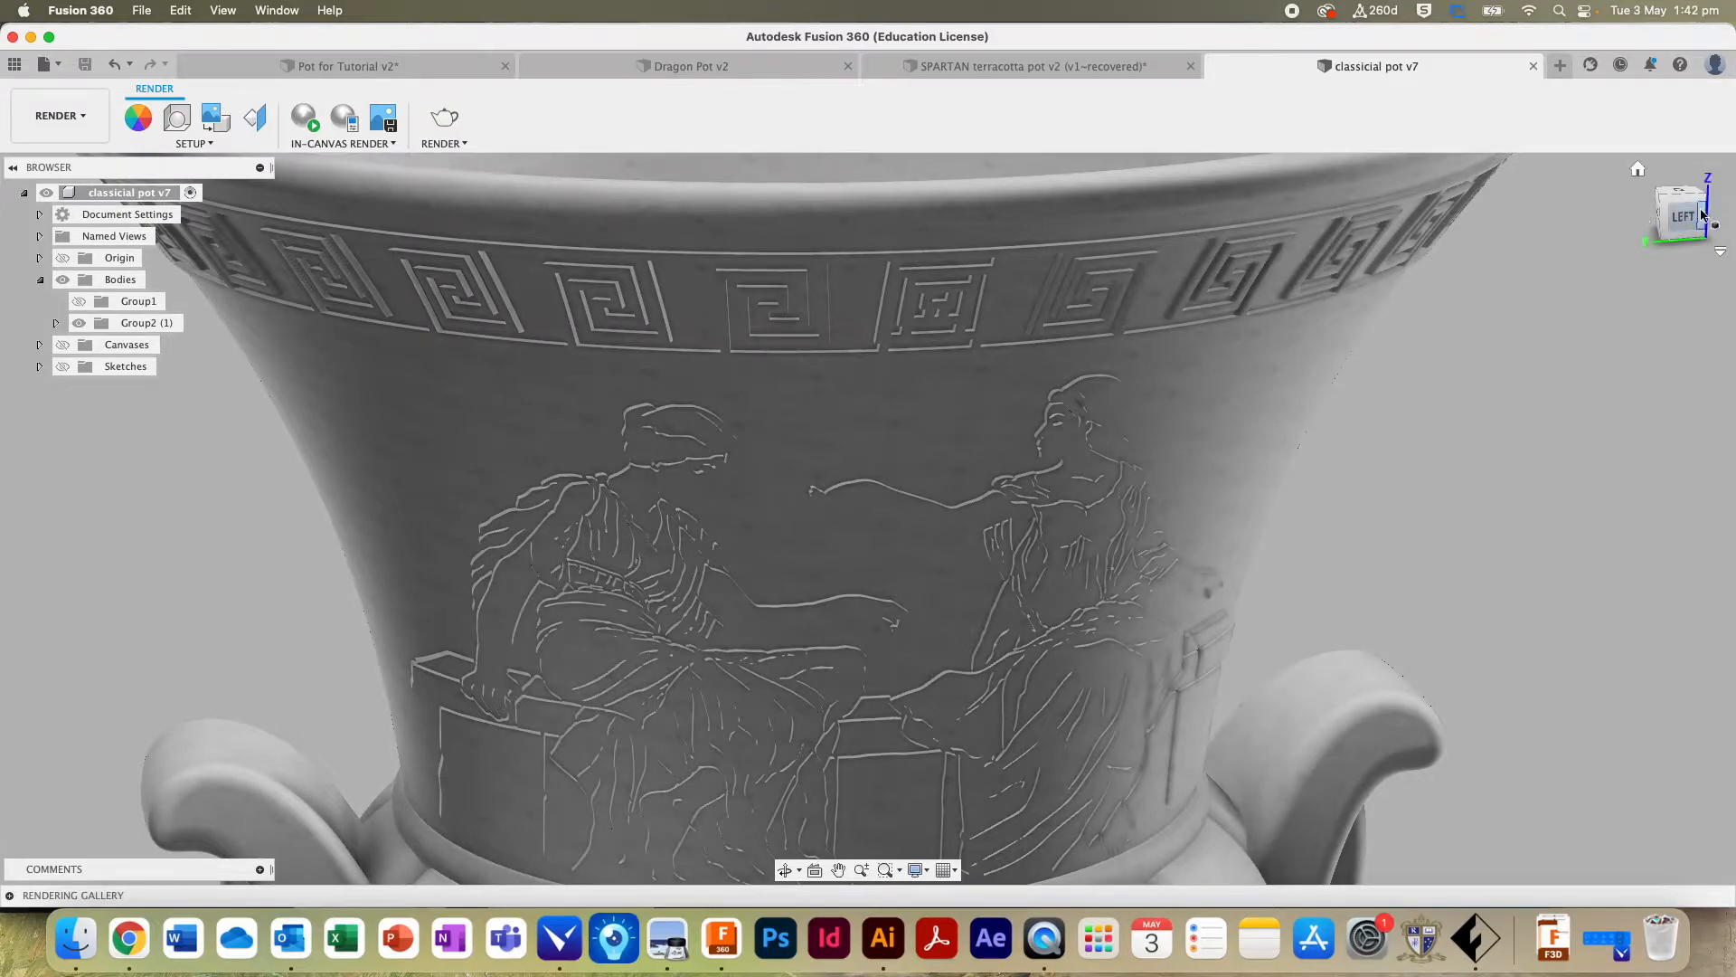
mouse_move(1701, 215)
mouse_down()
mouse_move(1696, 195)
mouse_move(1684, 211)
mouse_up()
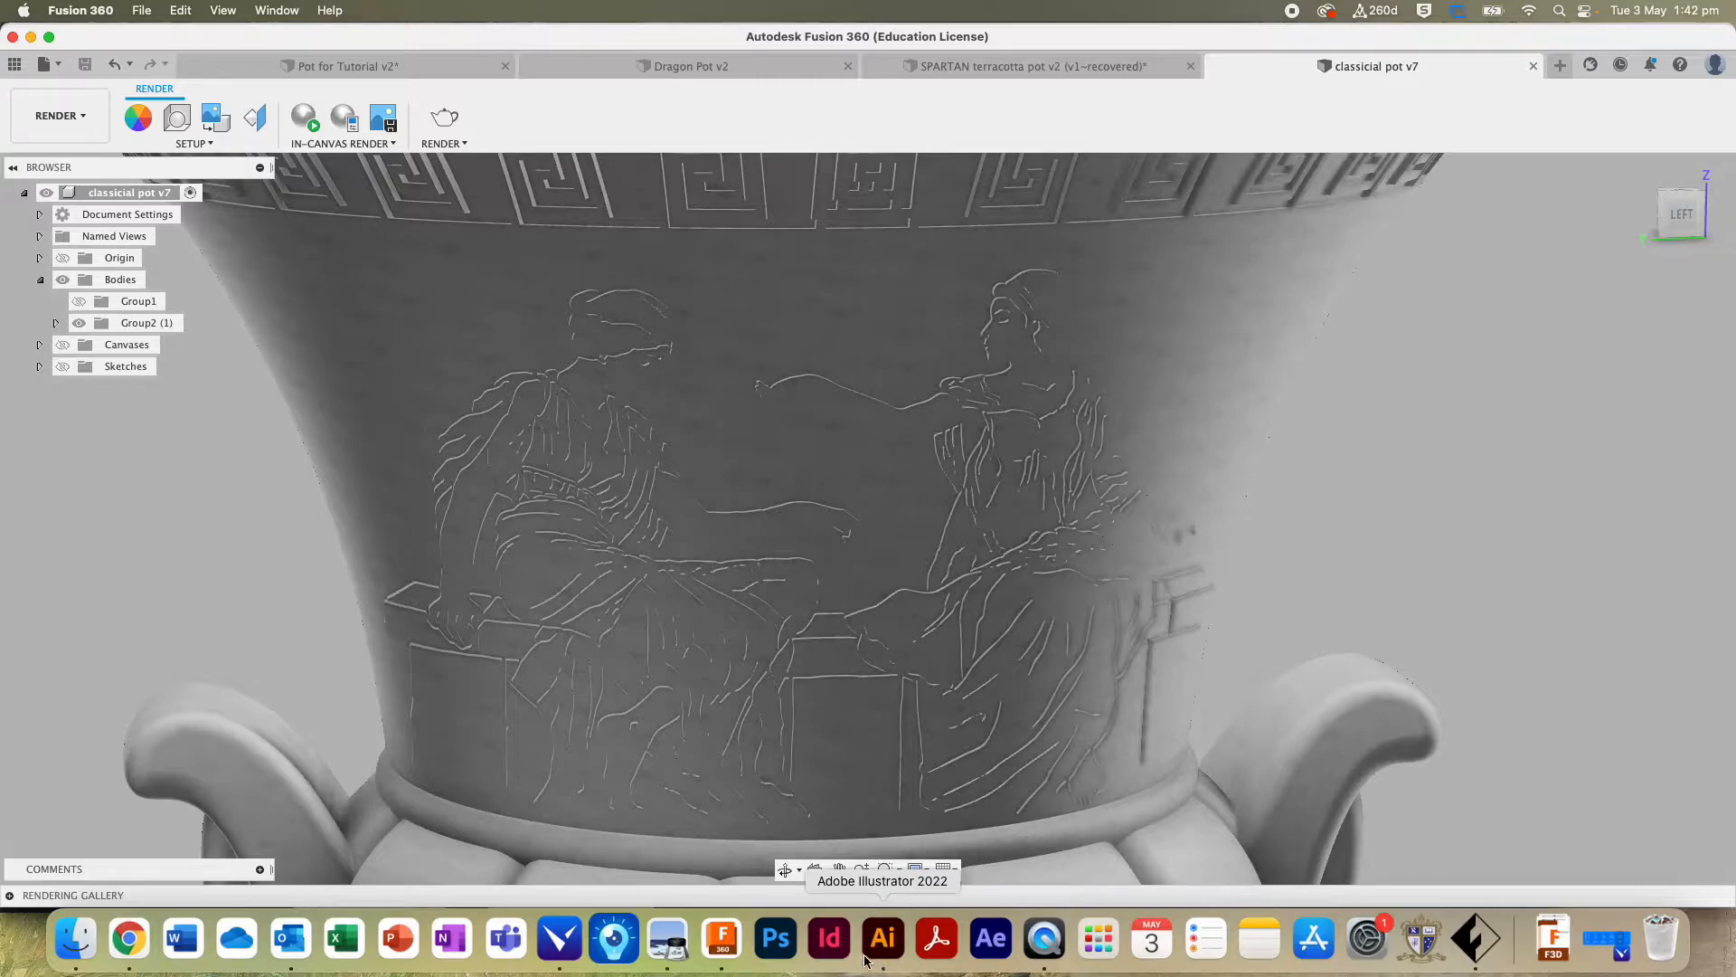
shift+middle_drag(465, 310, 443, 179)
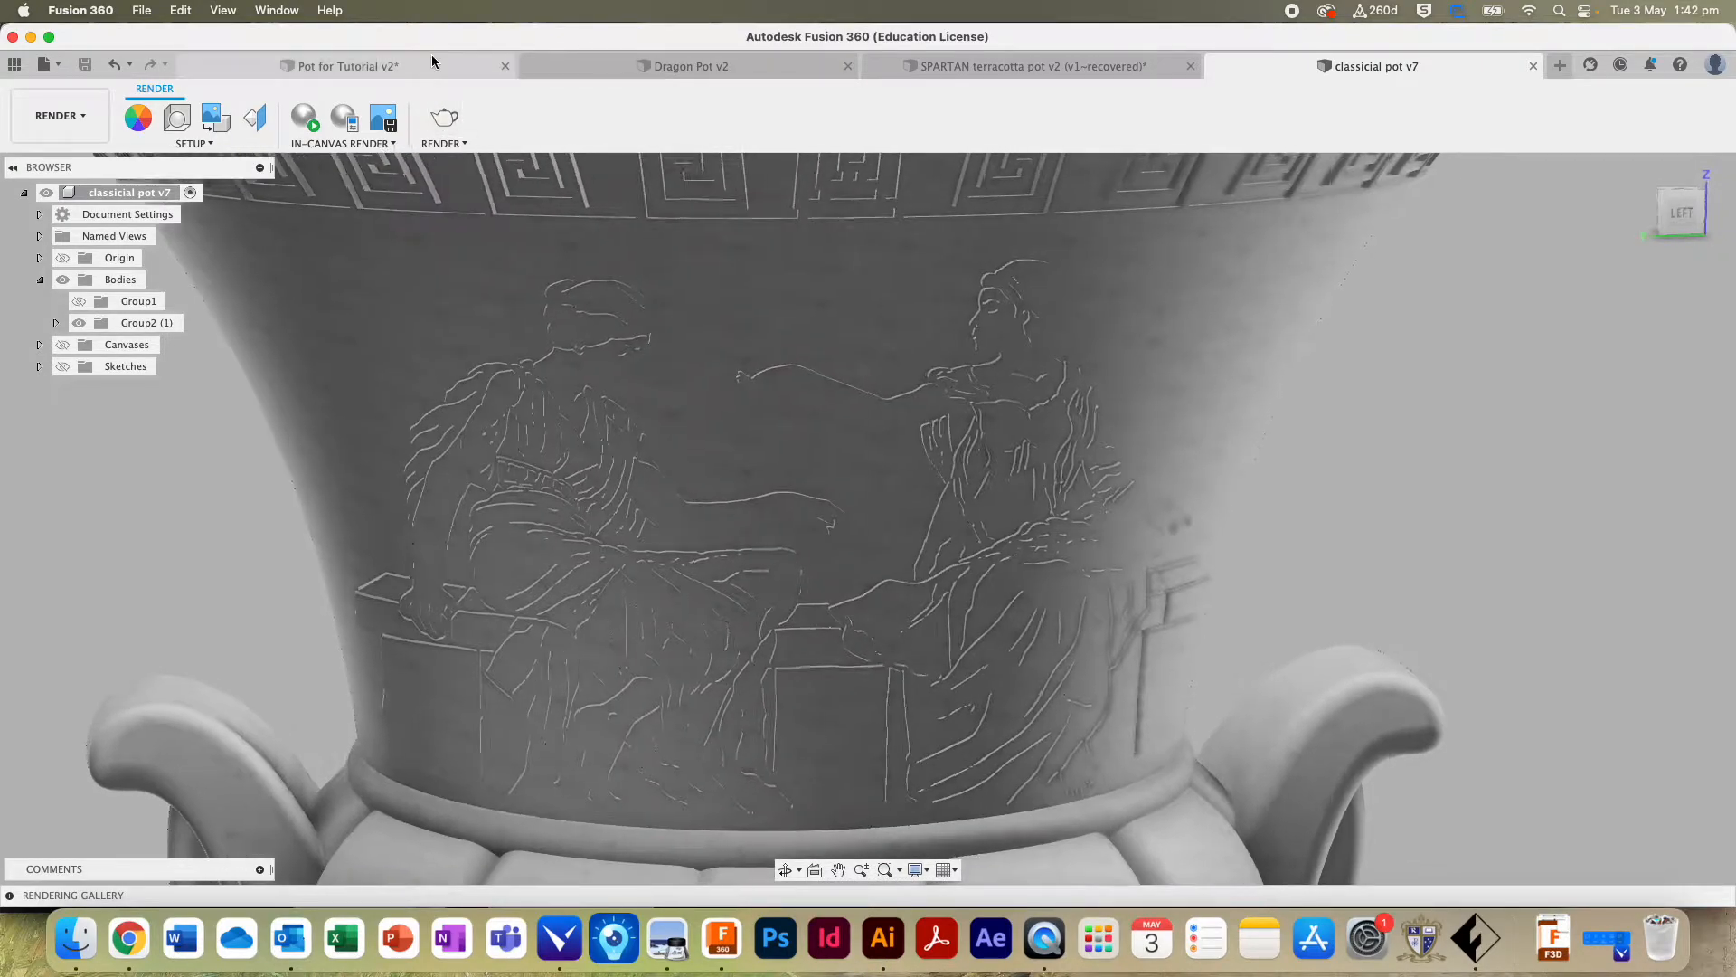
Step: Inspect the plain body of the pot in Pot for Tutorial v2 and view the Greek Art.jpg reference image in Preview
click(432, 62)
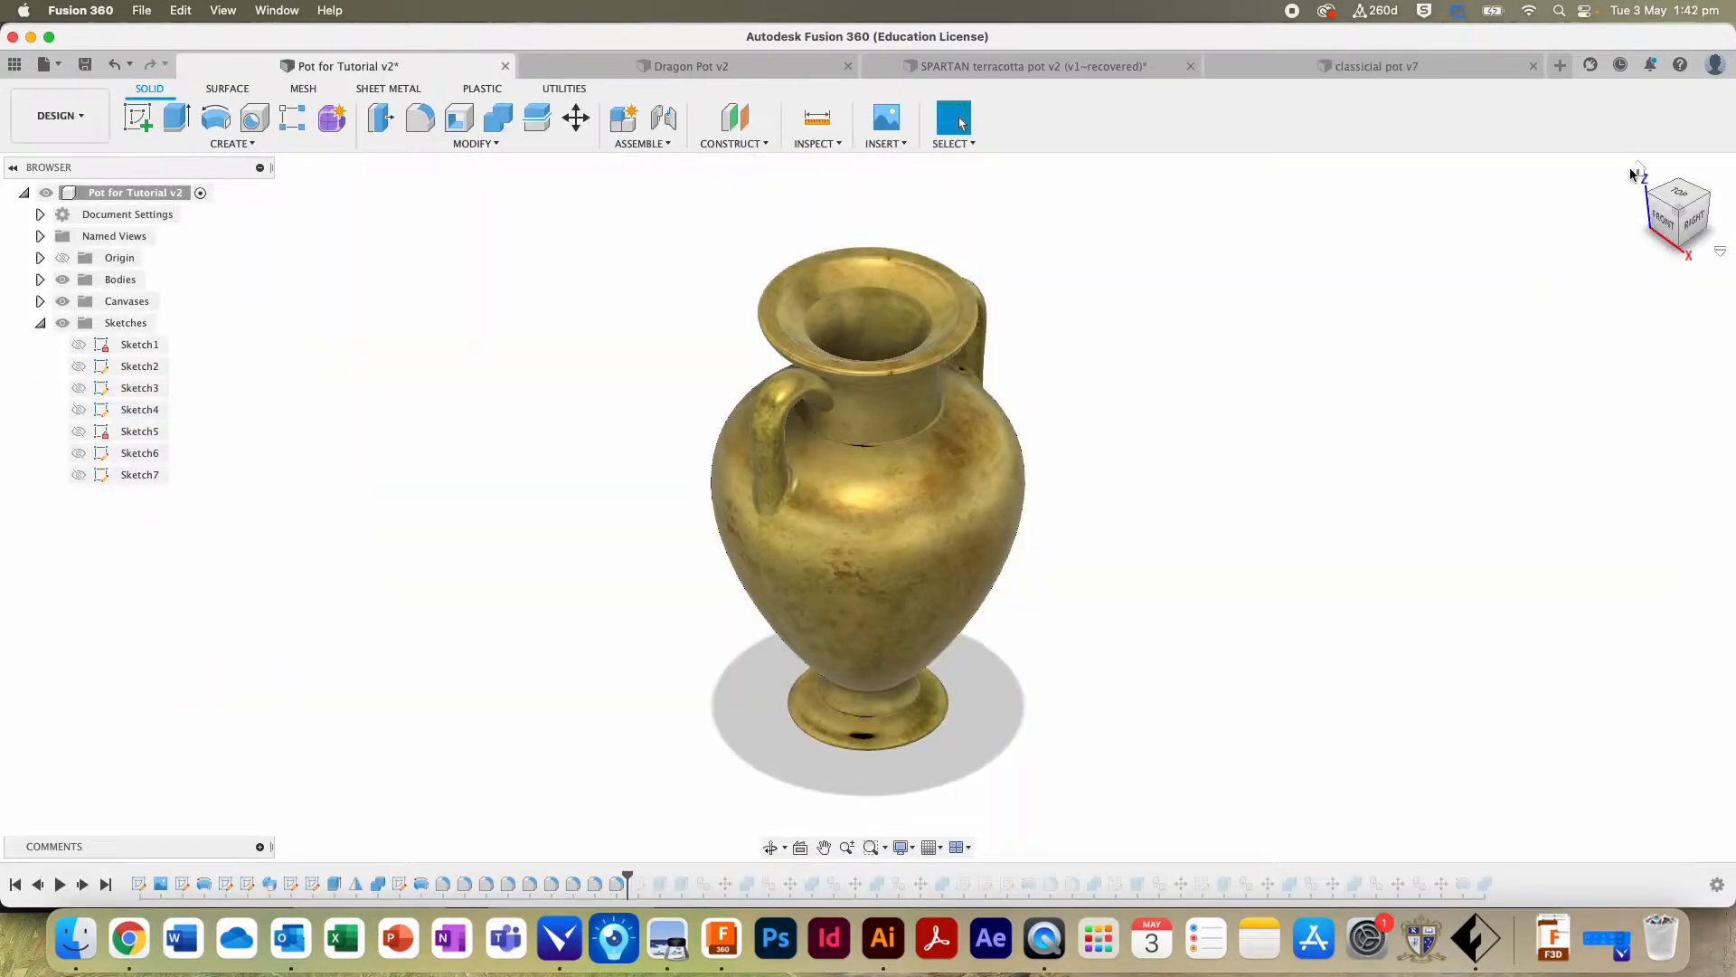
click(1689, 215)
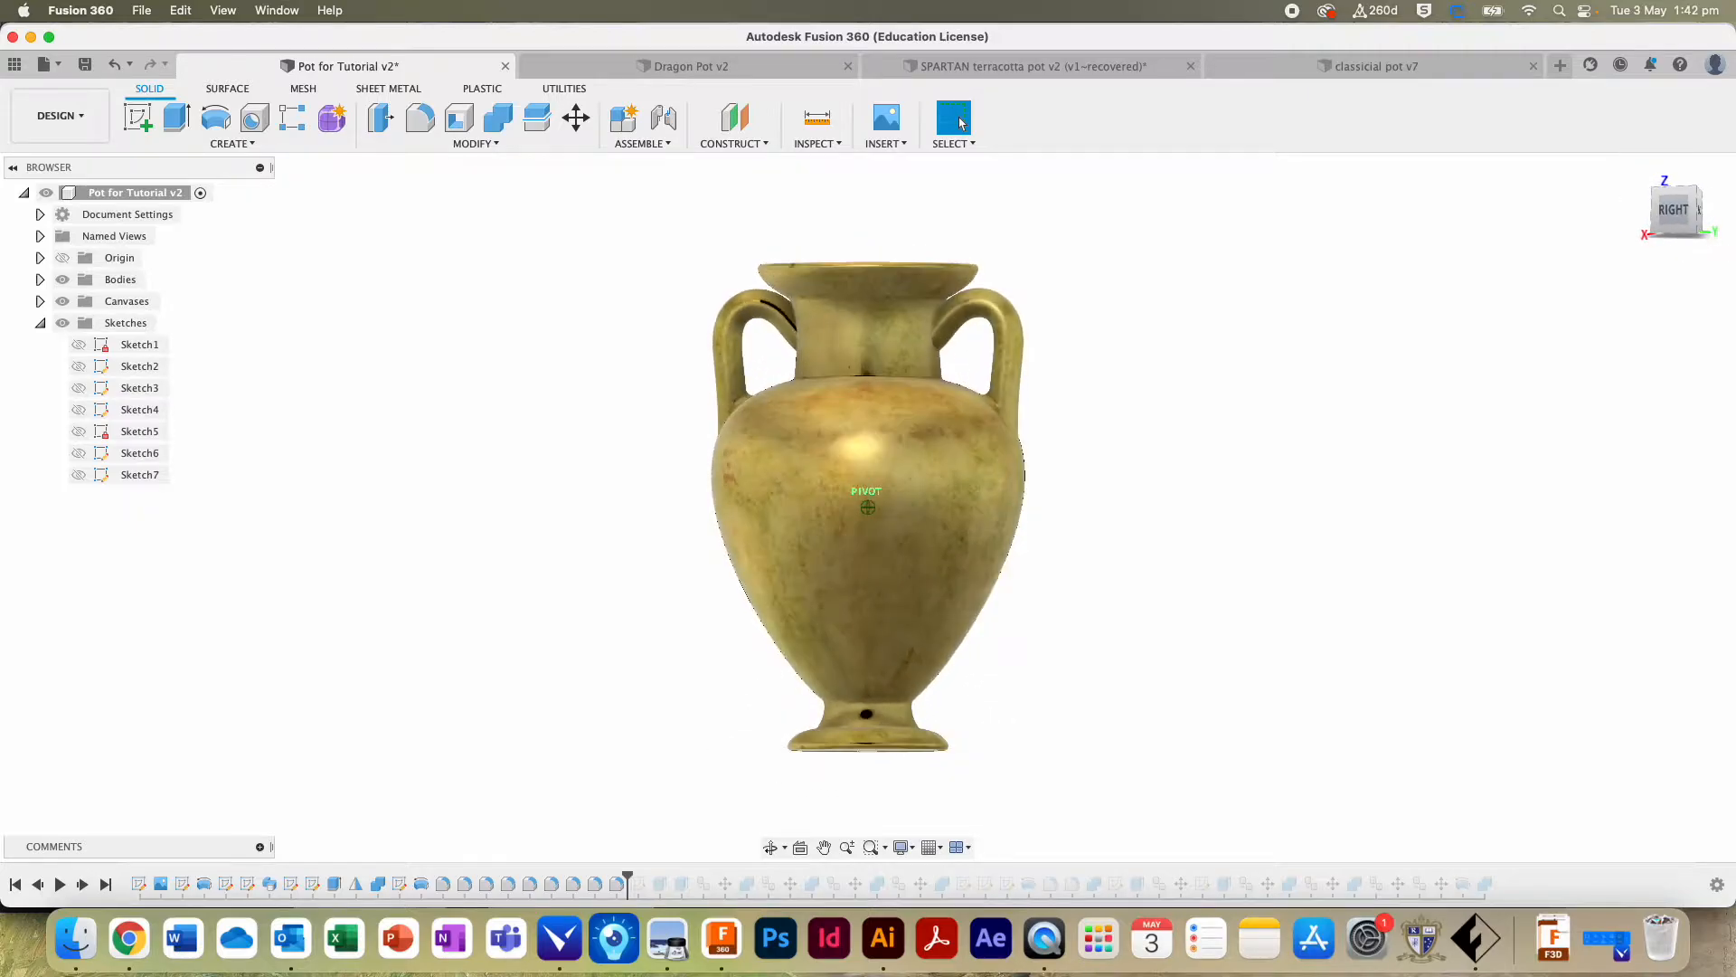
scroll(1247, 368, up, 5)
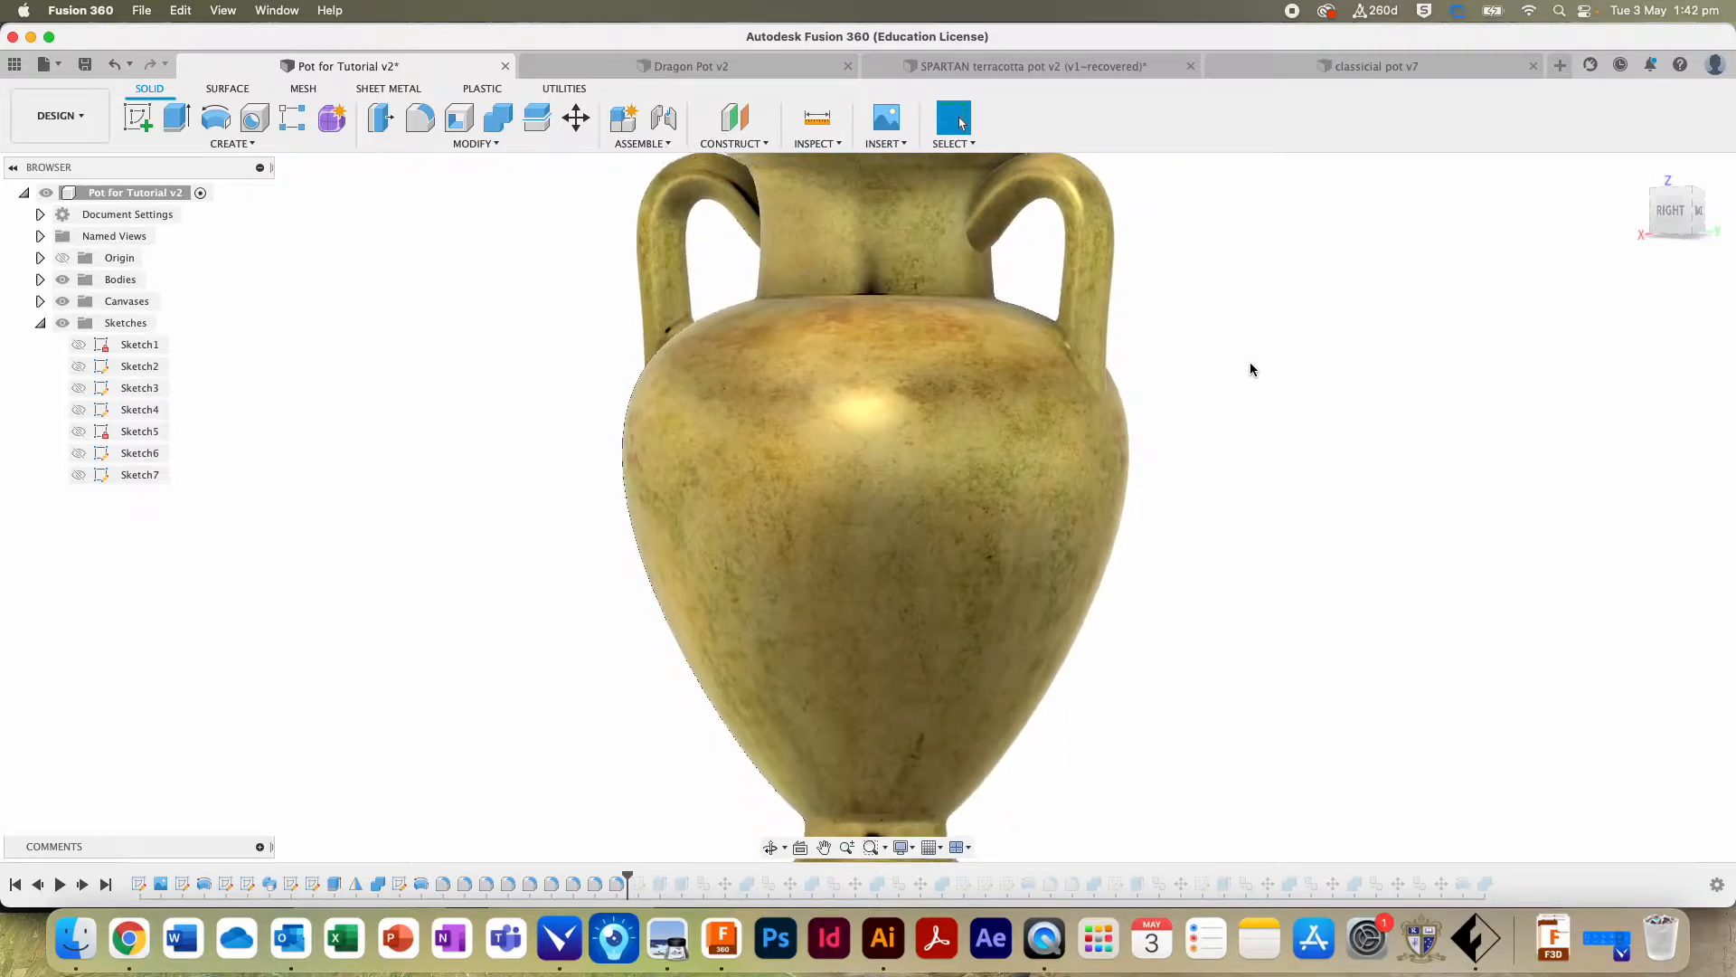
mouse_move(1660, 229)
mouse_down()
mouse_move(1610, 233)
mouse_move(1649, 239)
mouse_up()
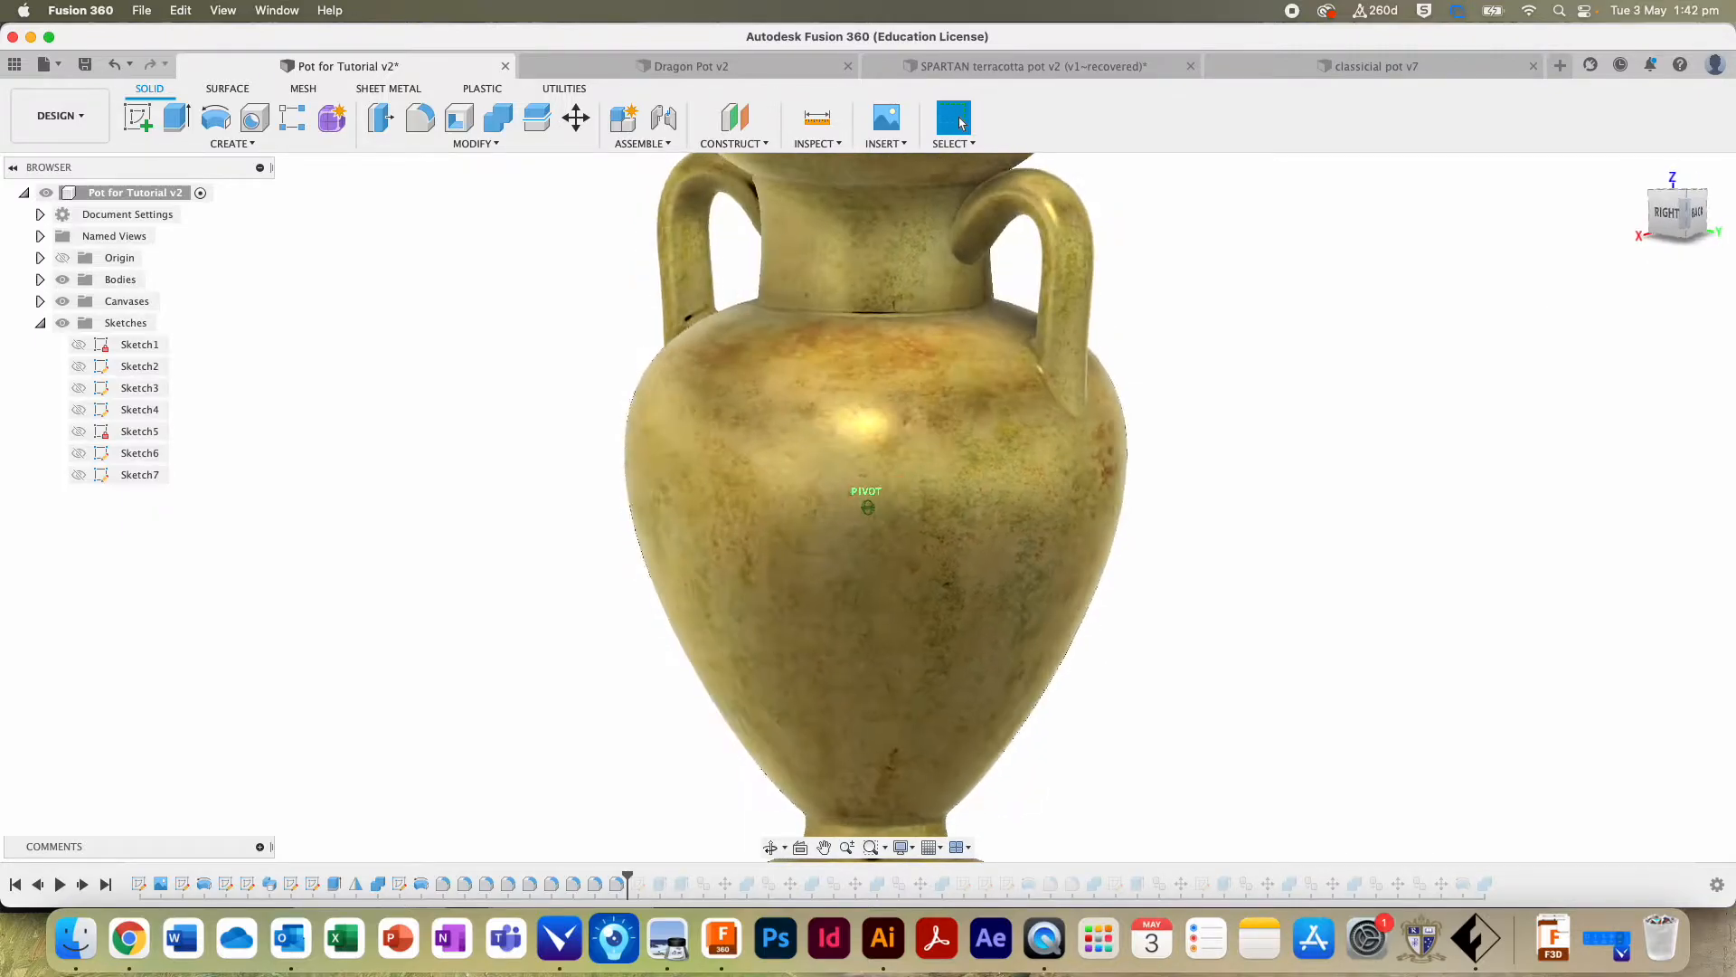
click(676, 933)
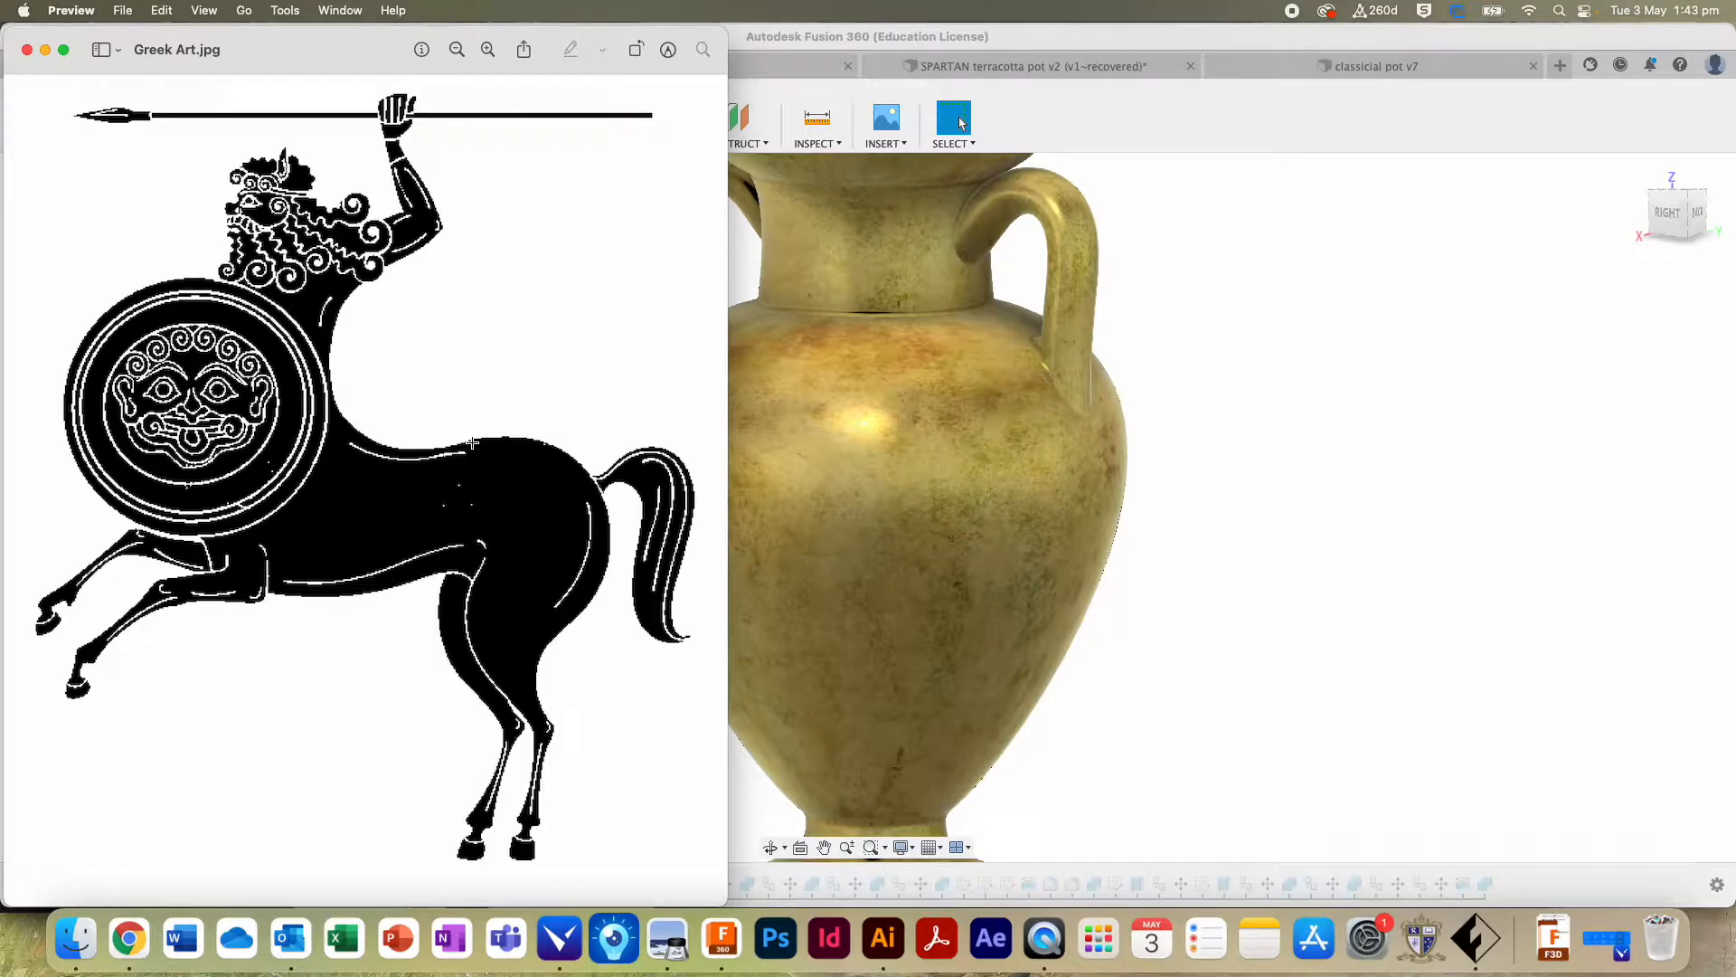
Step: Switch to Illustrator and create a new portrait A4 document with units in millimetres
click(879, 939)
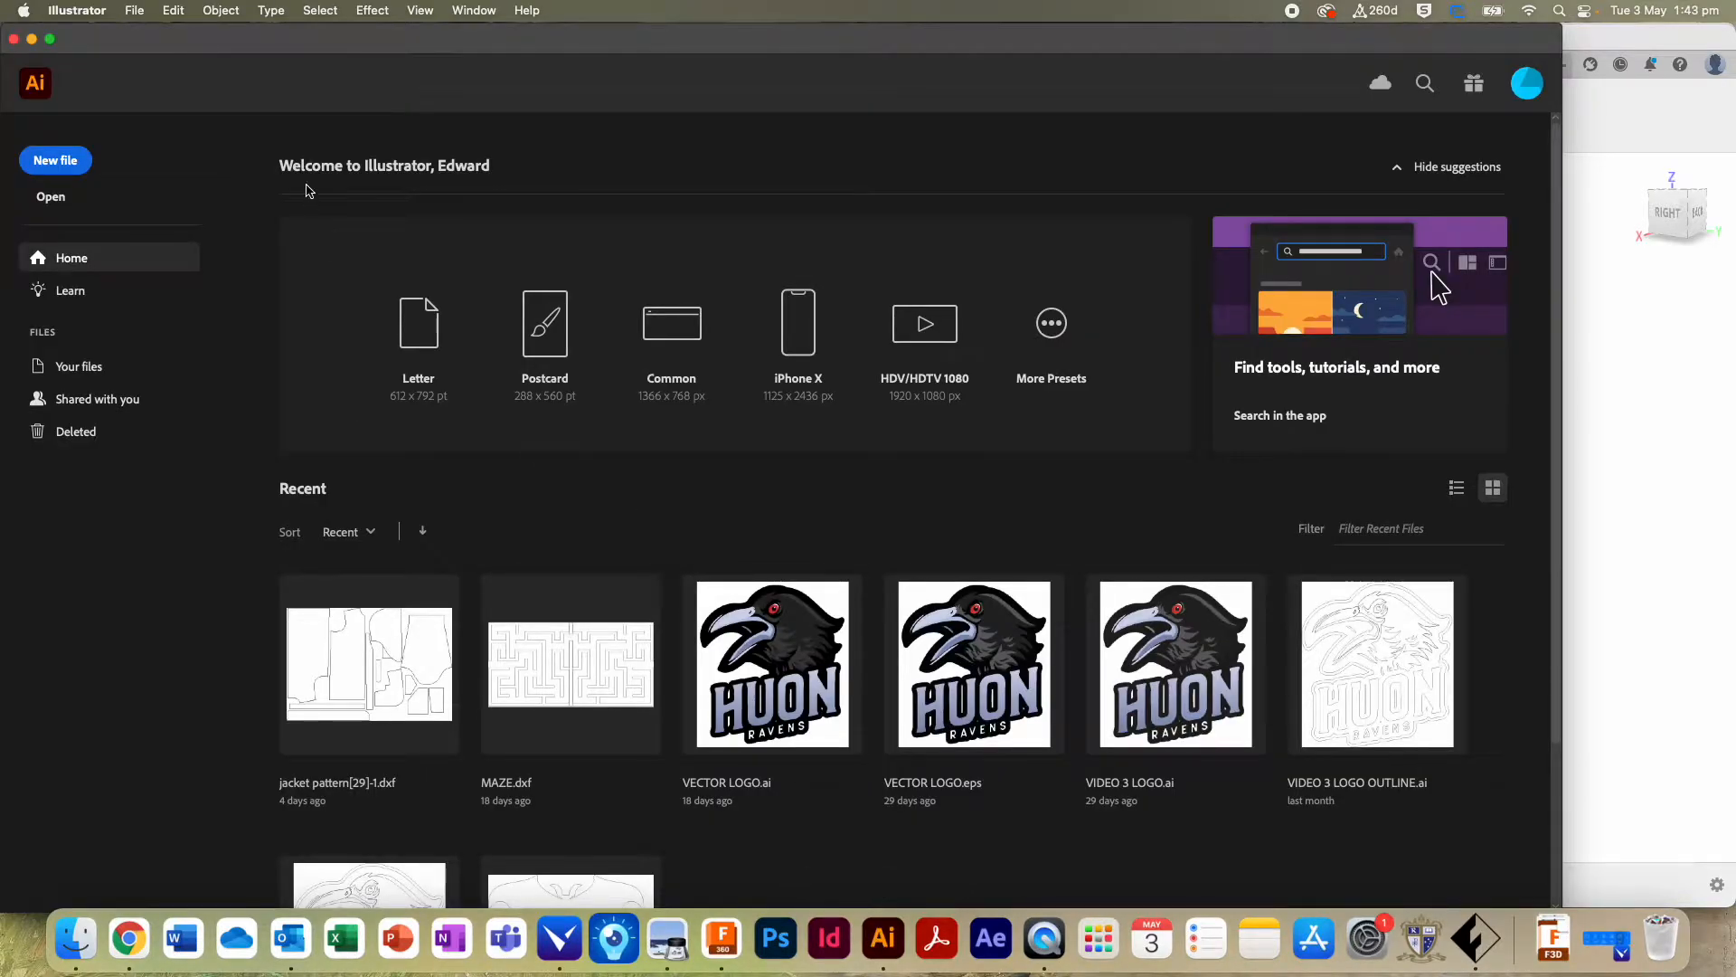
click(76, 150)
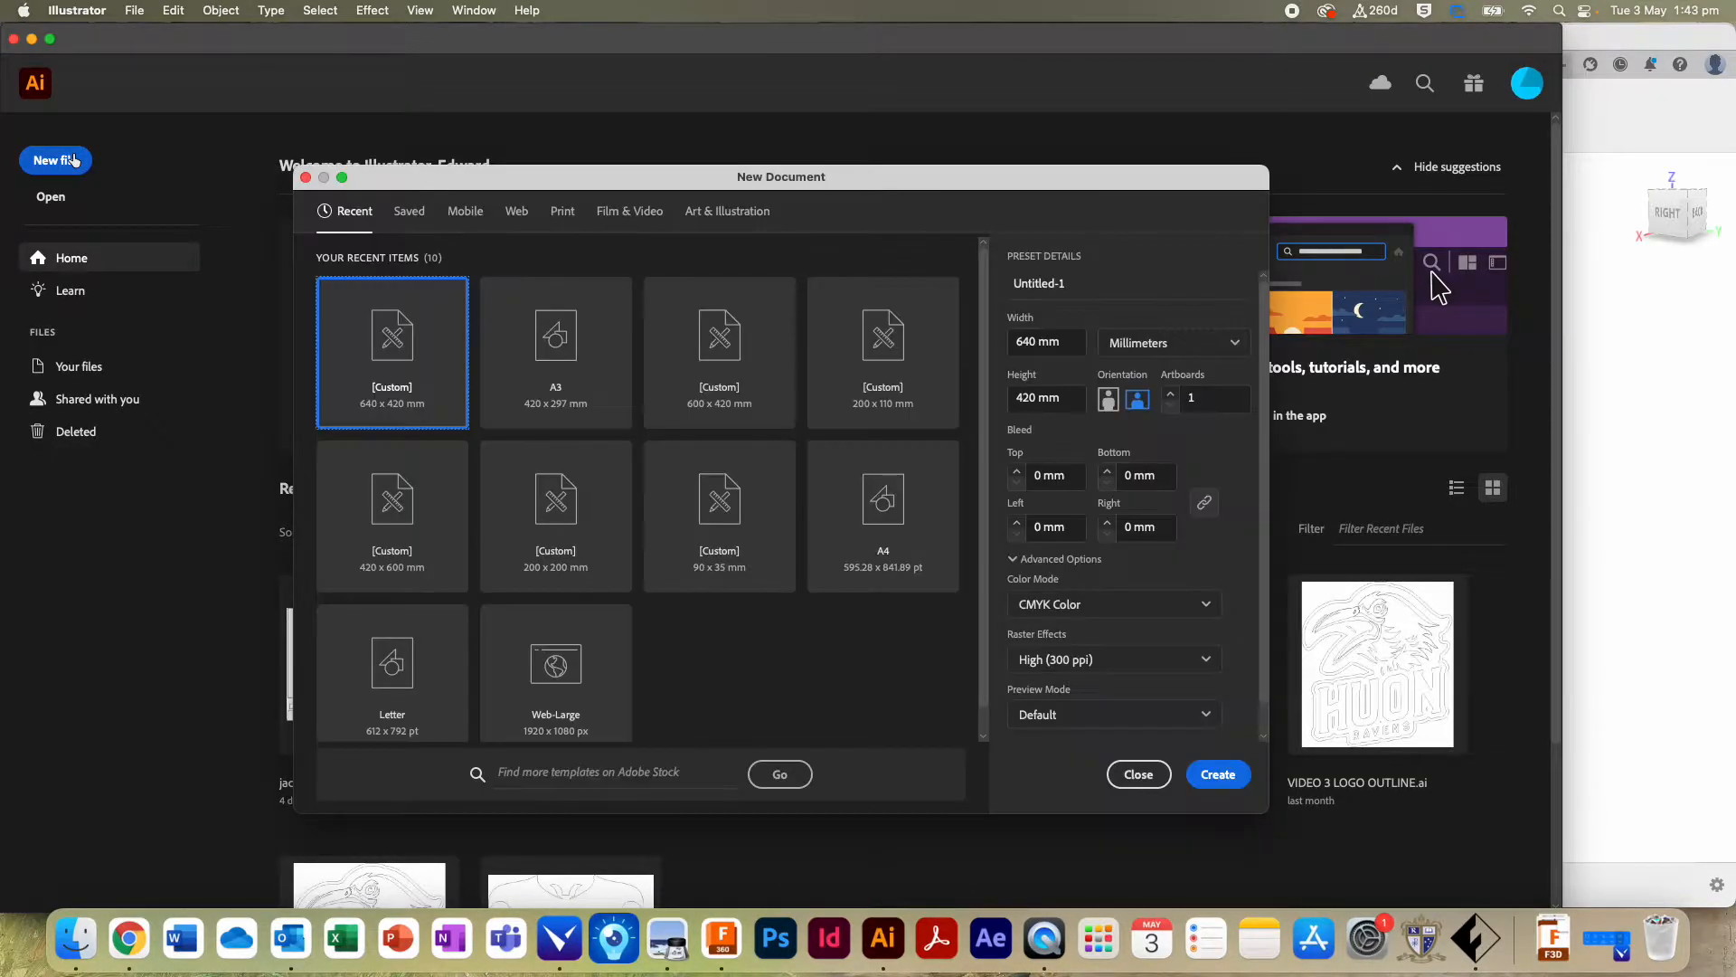
click(1121, 342)
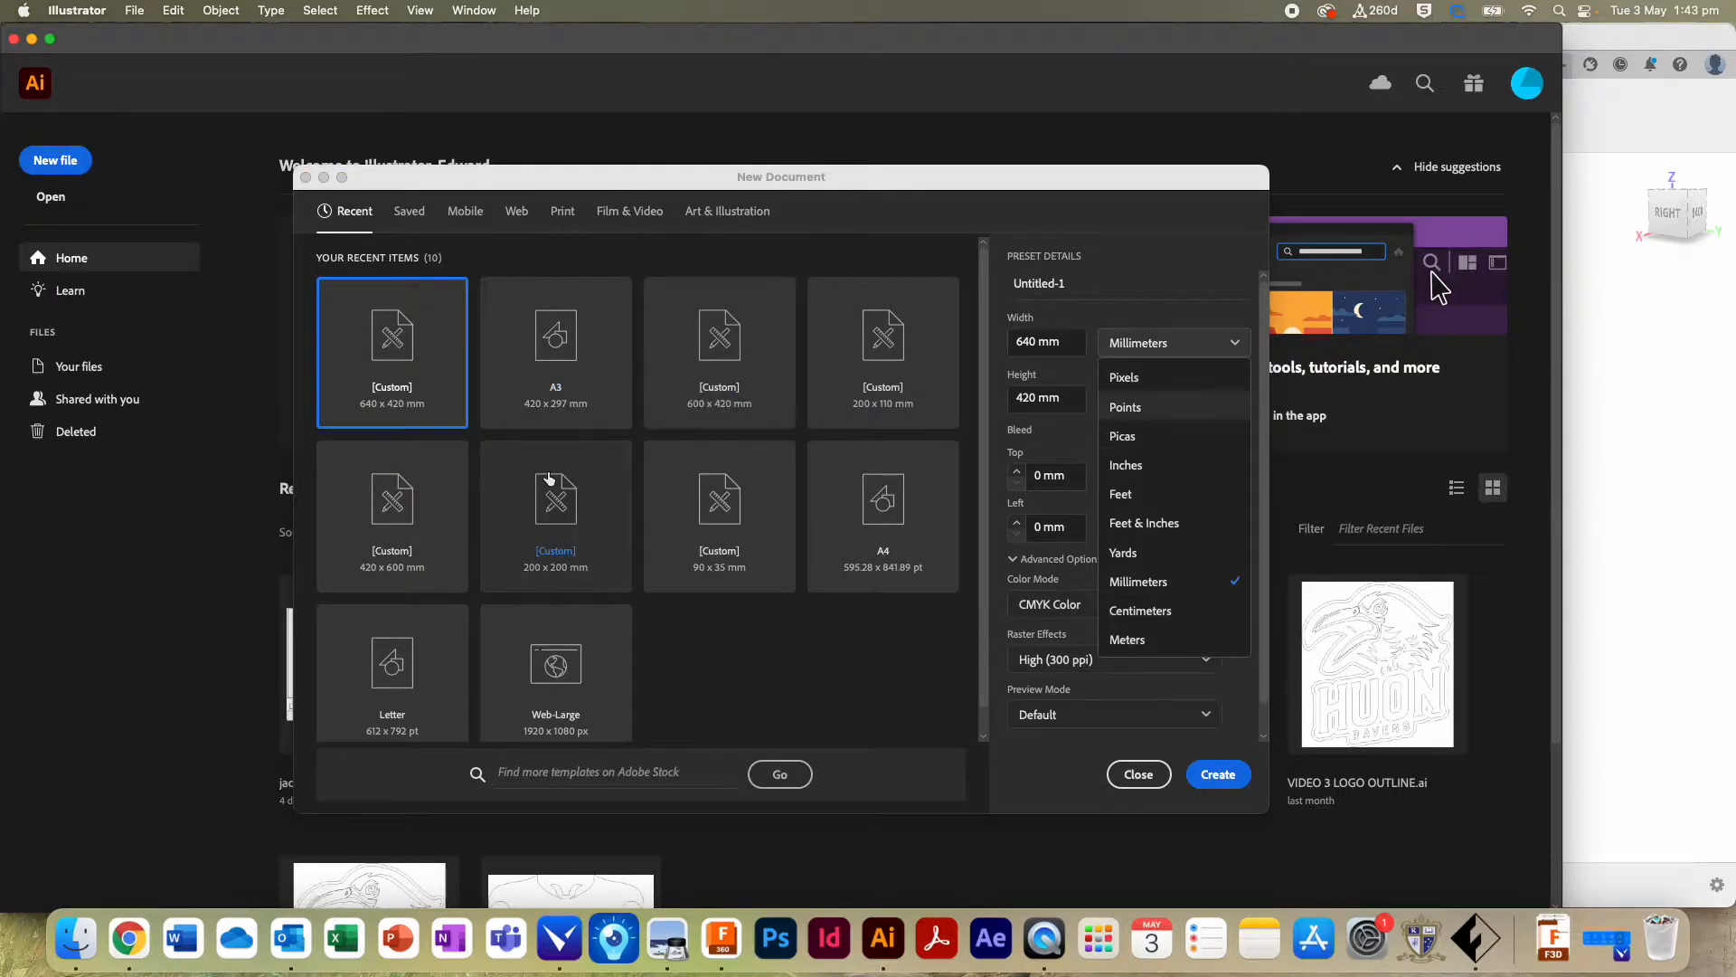
click(870, 514)
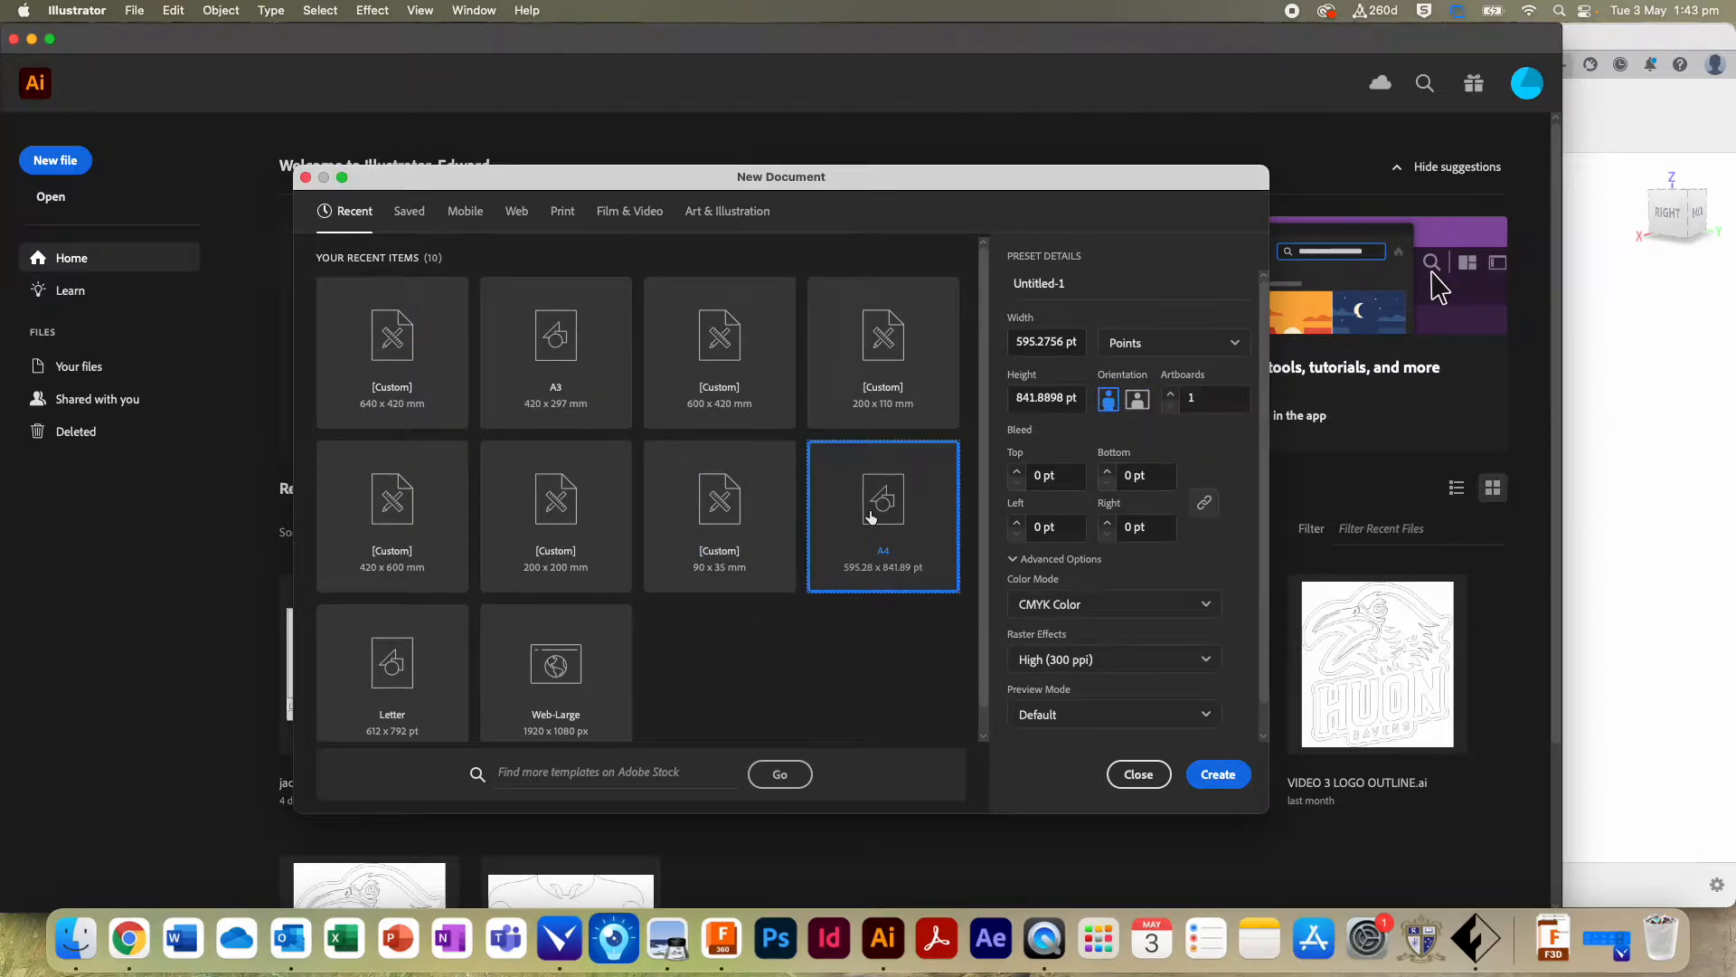
click(1148, 343)
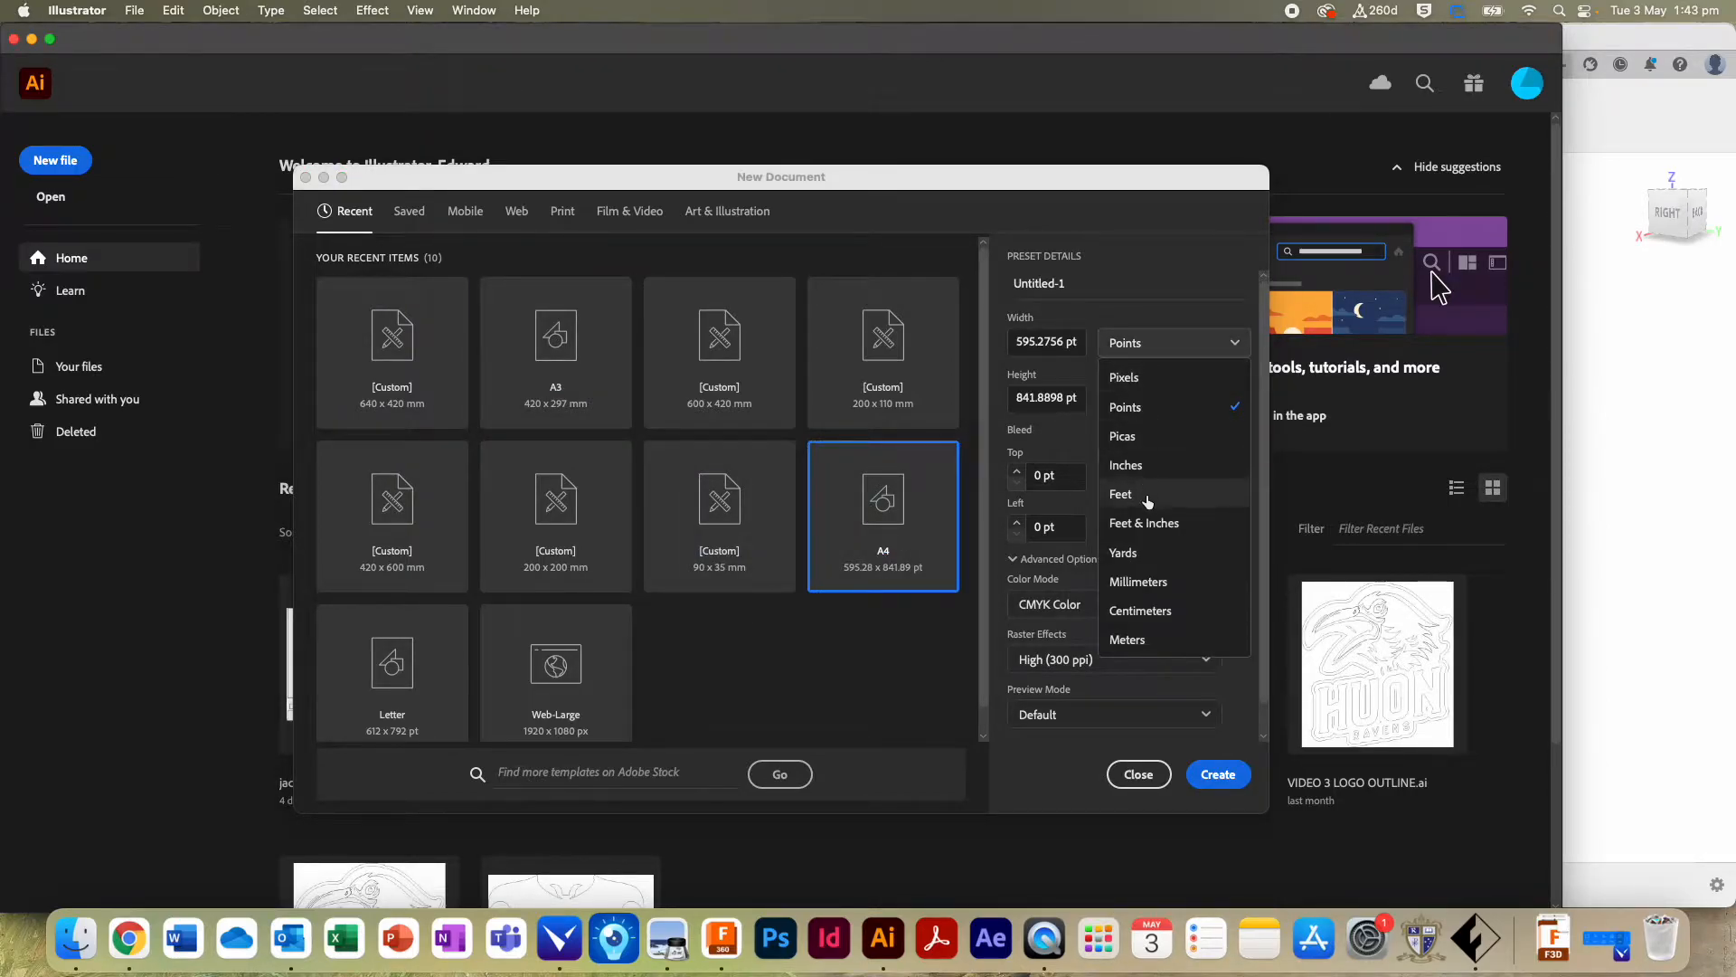
click(1138, 582)
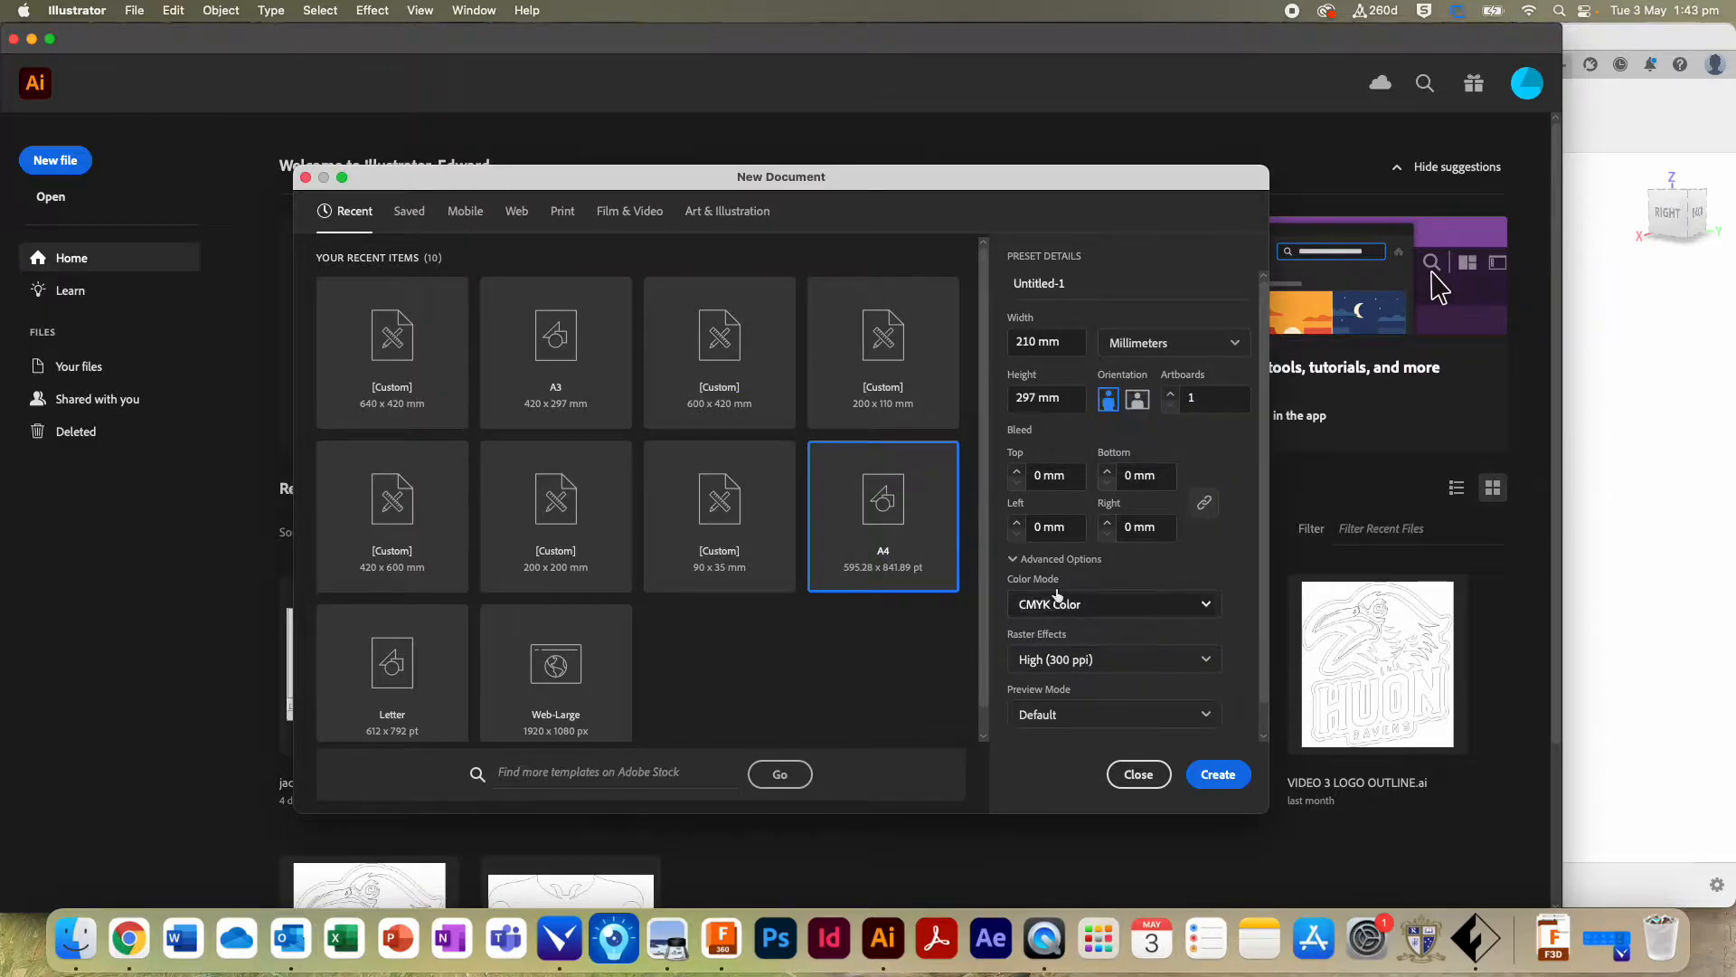
click(1204, 771)
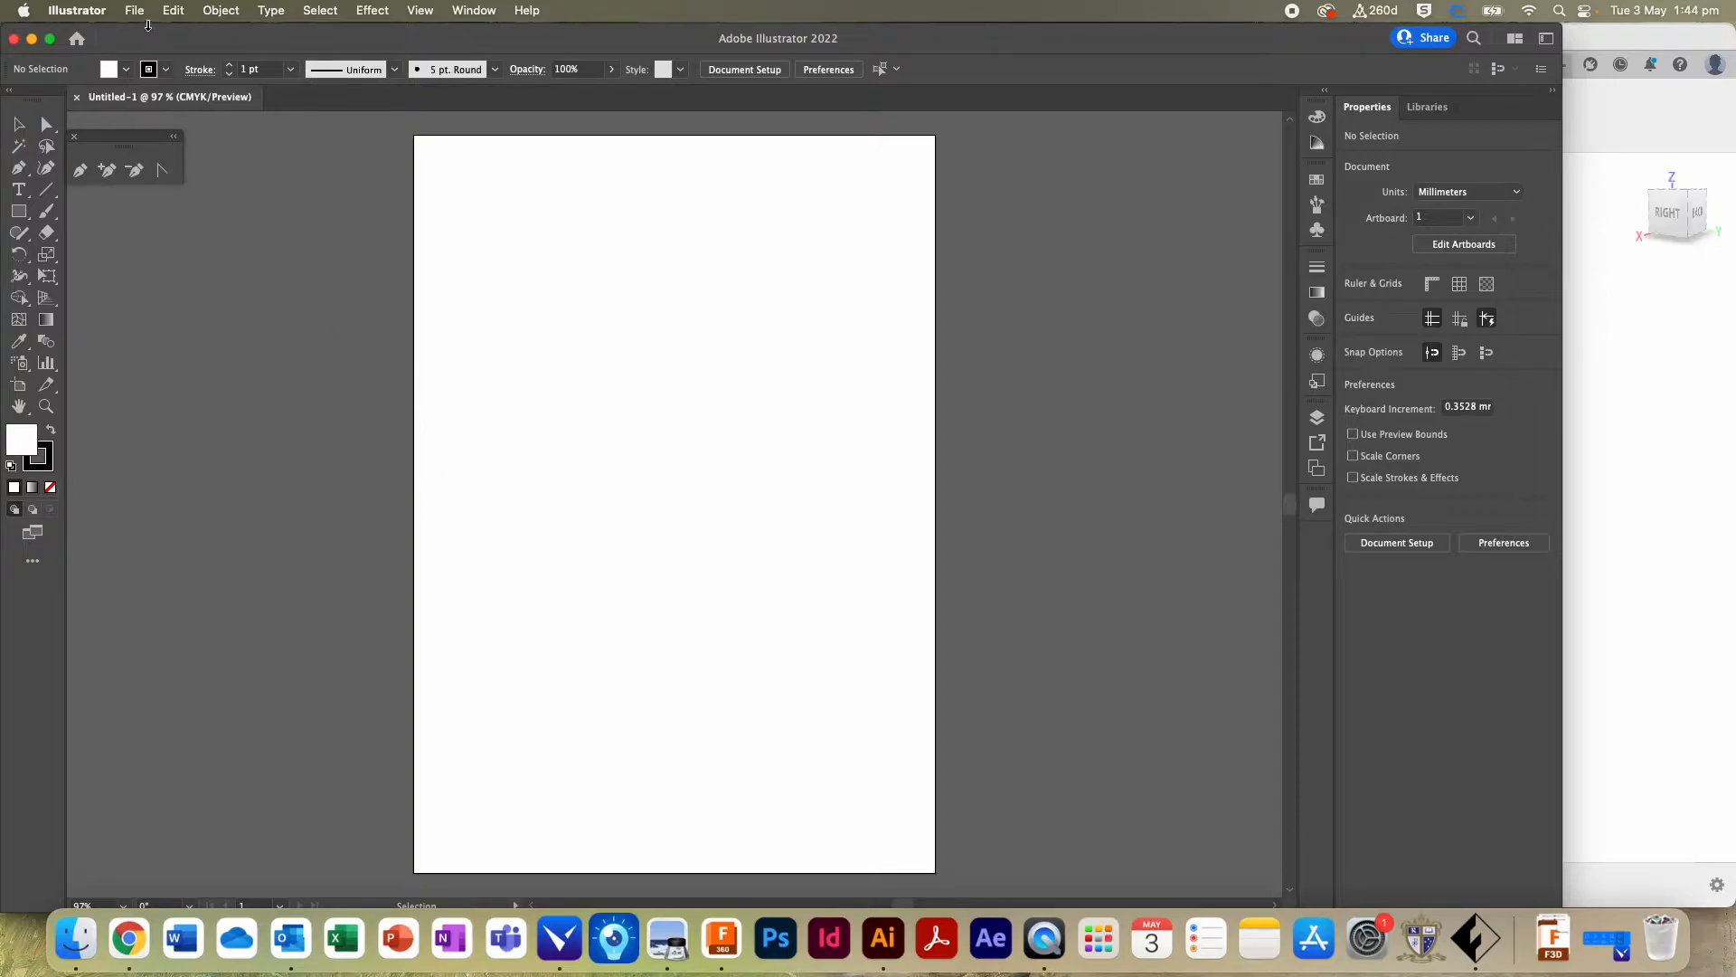
Step: Place Greek Art.jpg from the Downloads folder on the artboard, centred at about X 88 mm, Y 100 mm
click(137, 11)
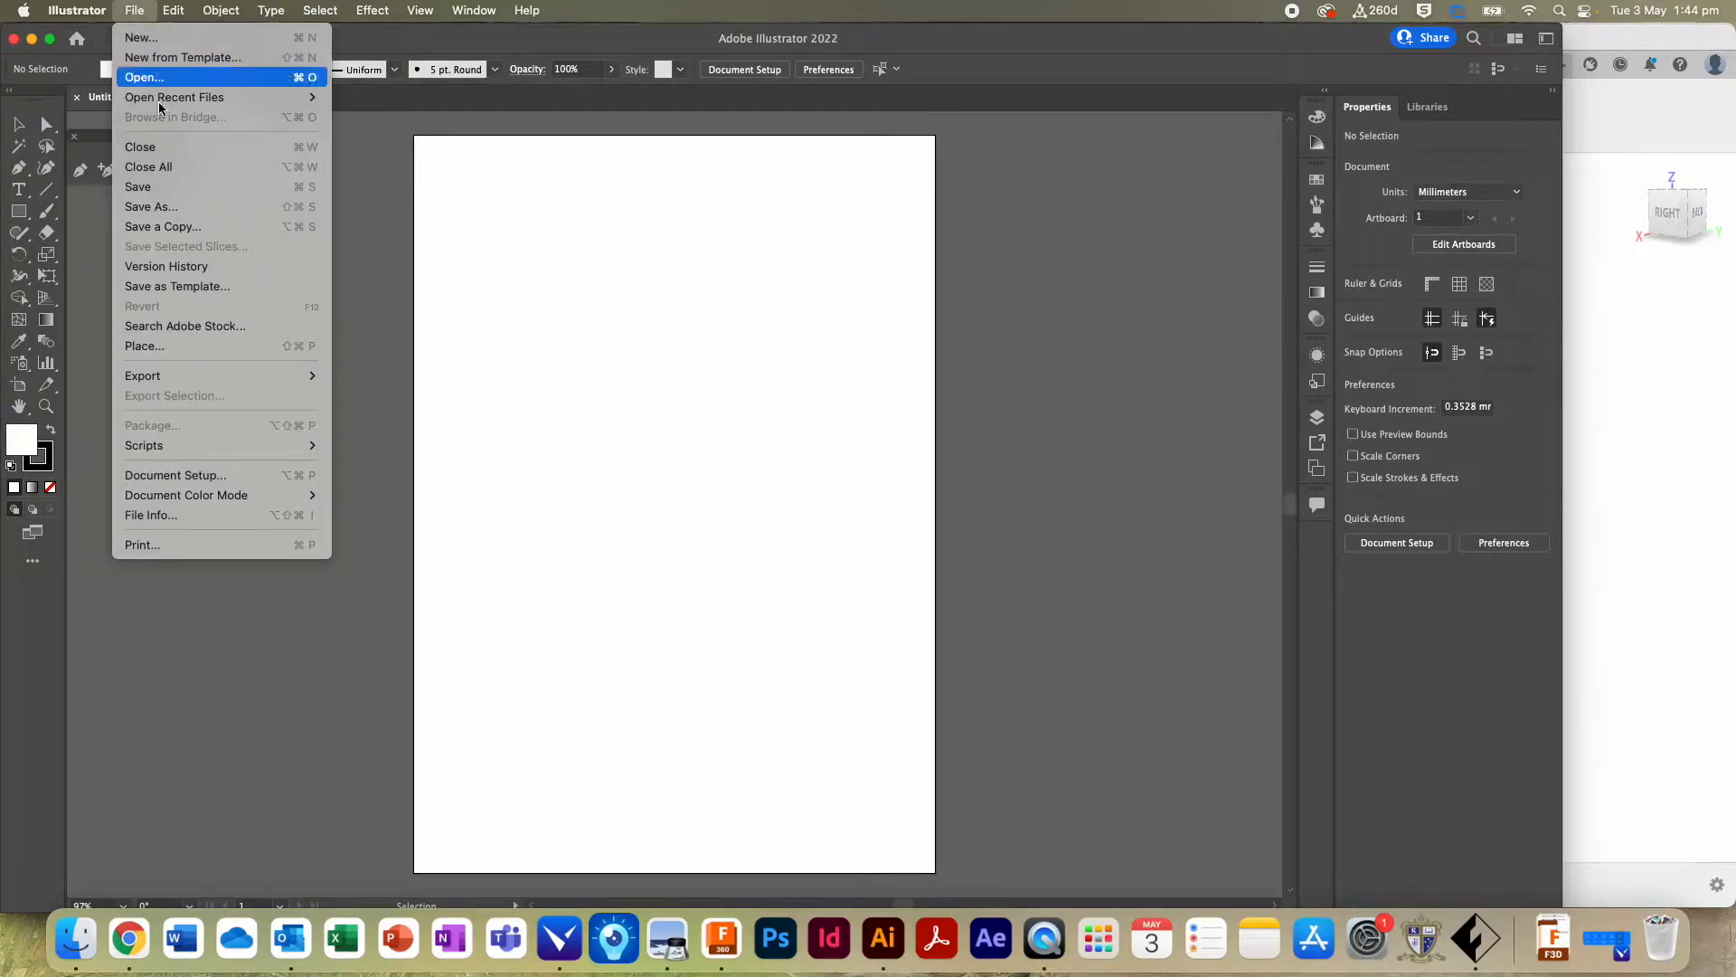
click(195, 347)
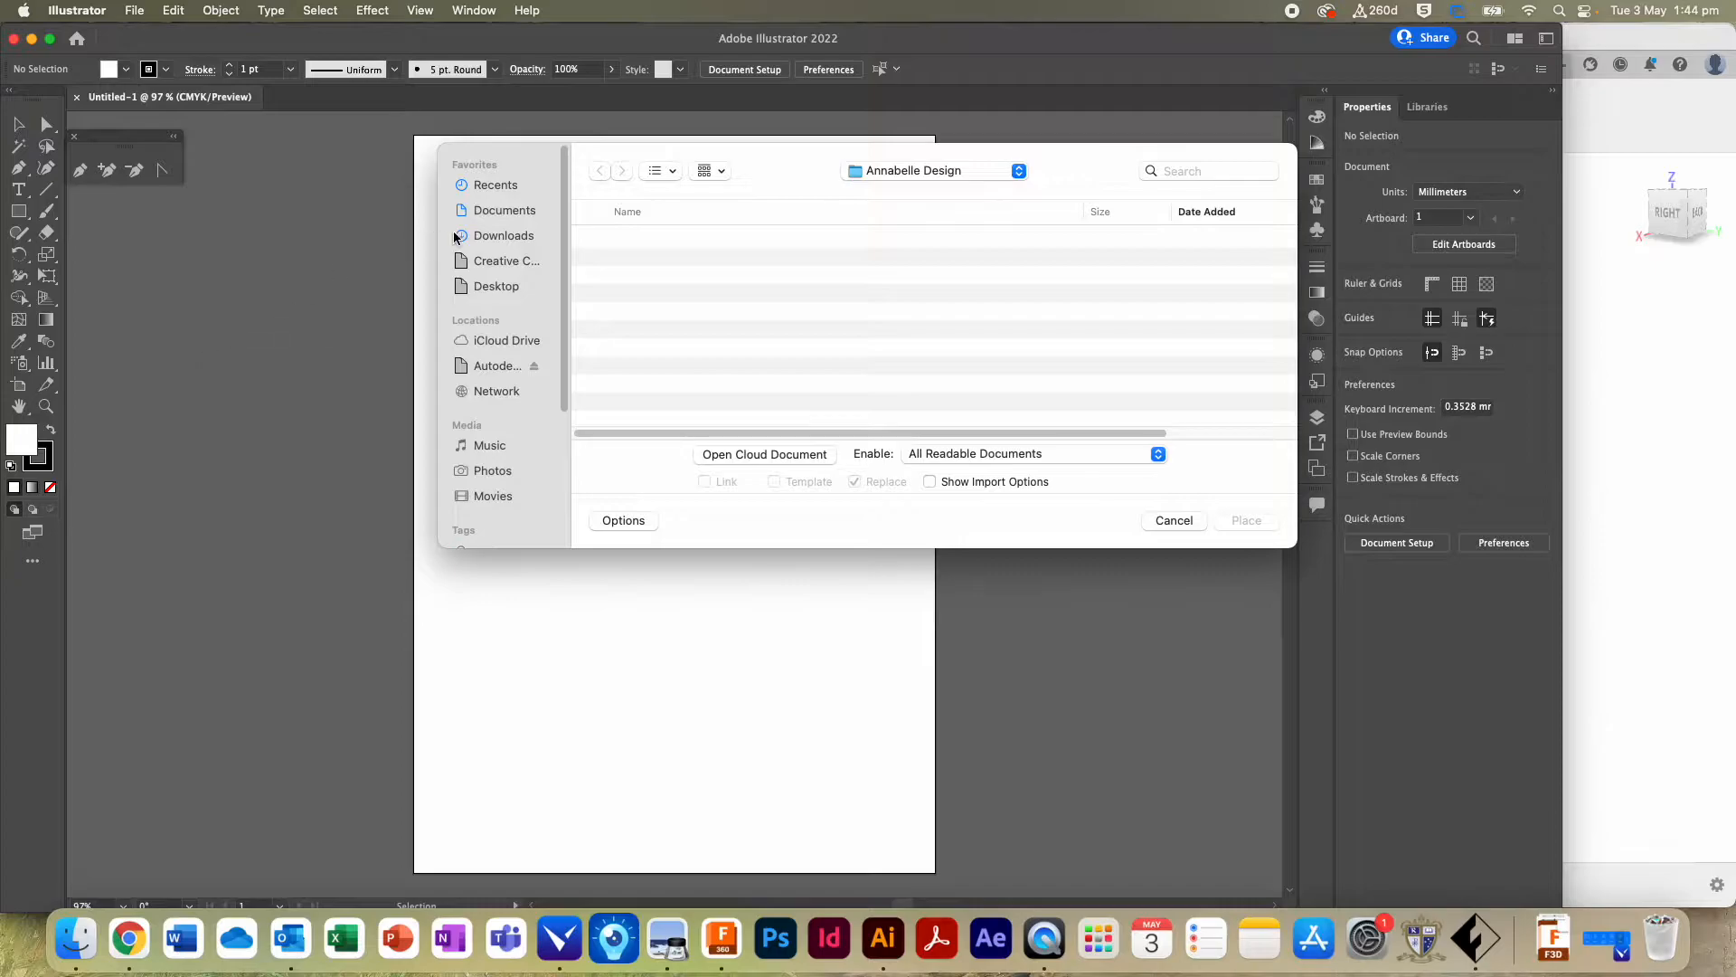
click(503, 236)
double_click(650, 258)
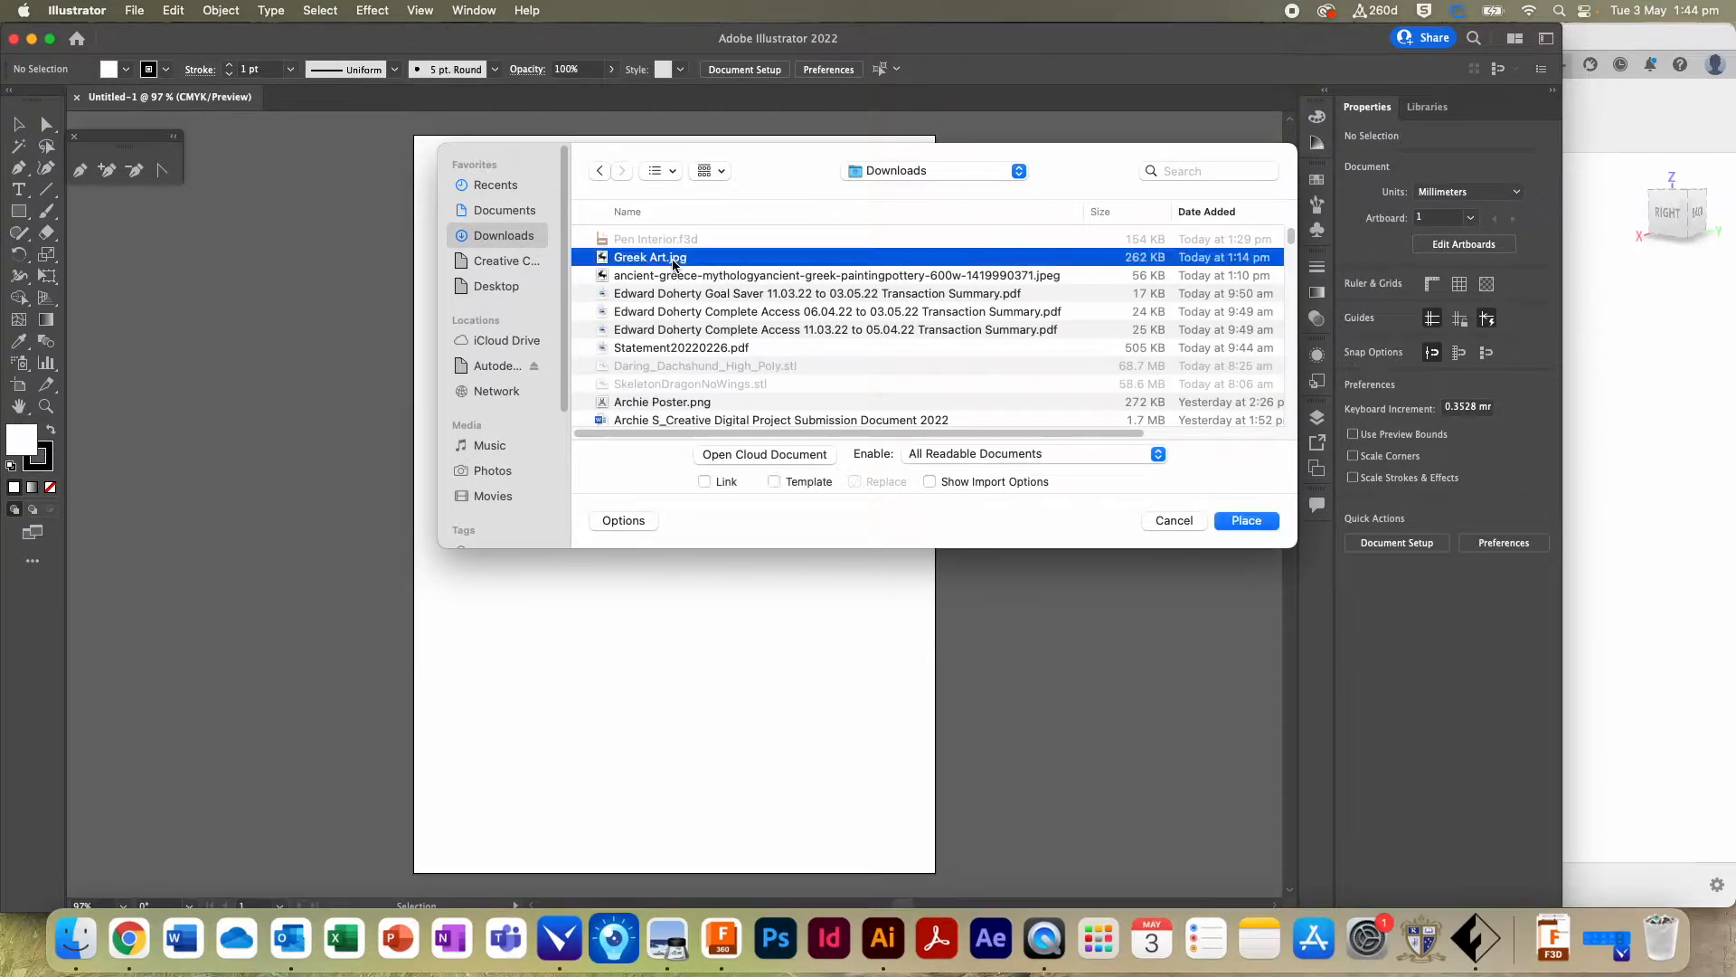
click(552, 326)
drag(676, 416, 648, 351)
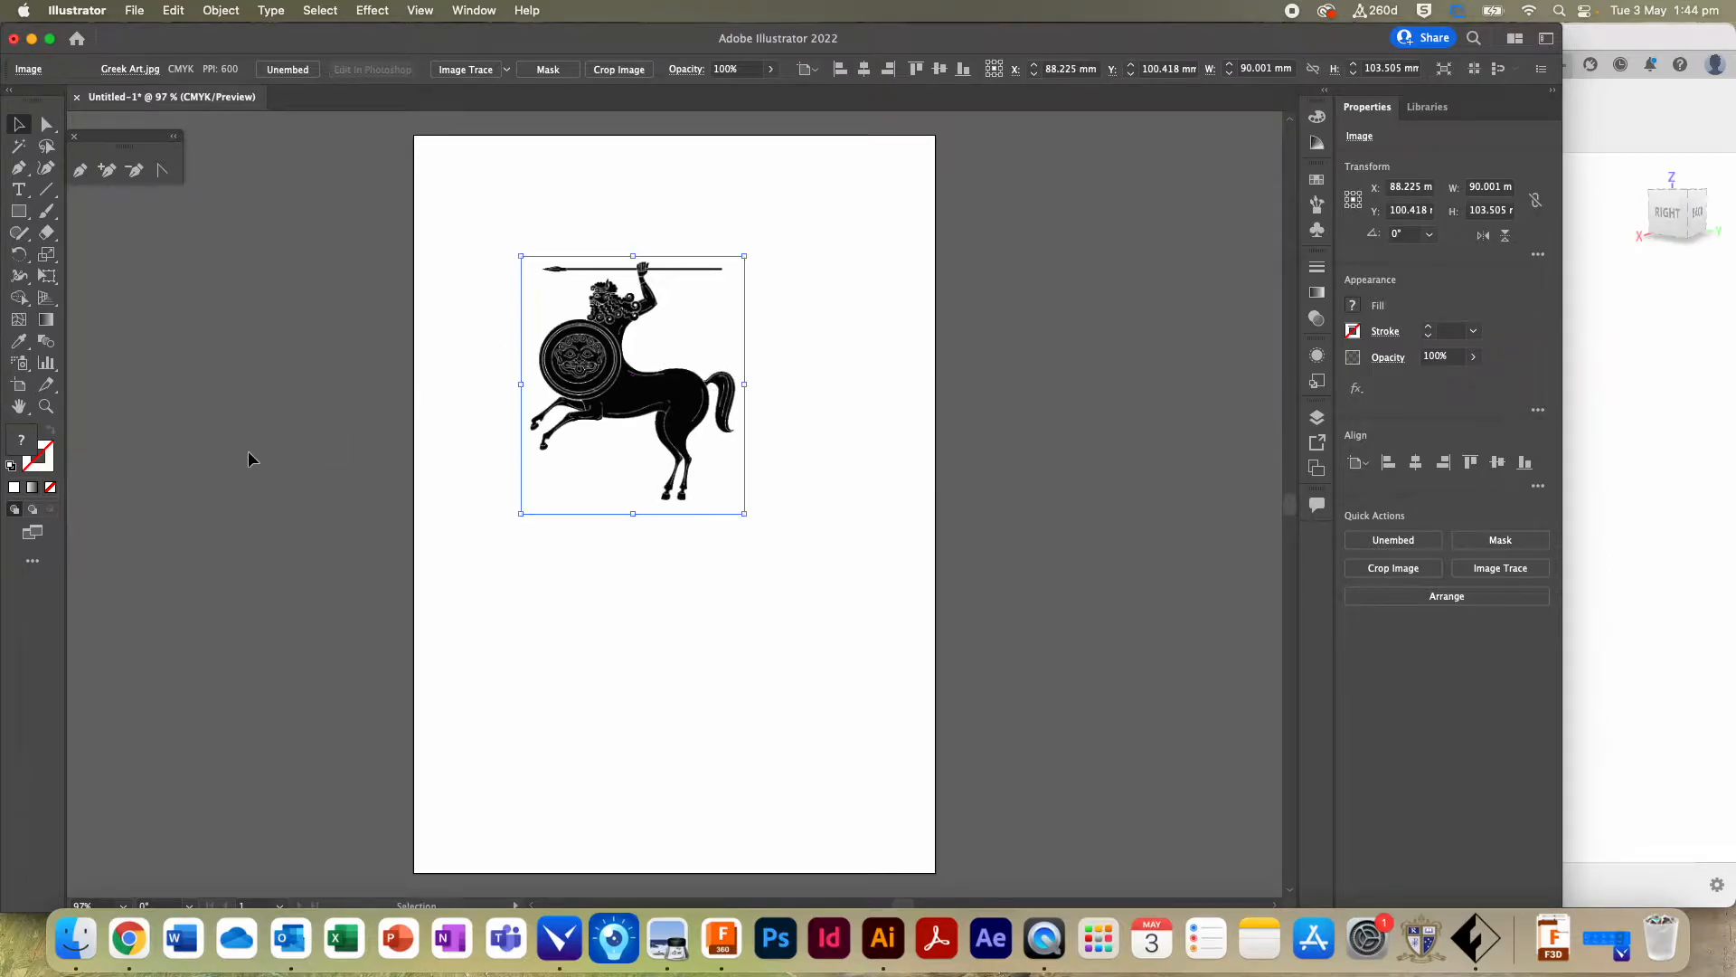
Step: Examine the placed centaur image up close at 400% zoom, checking the shield, body, legs and white detail lines
click(45, 406)
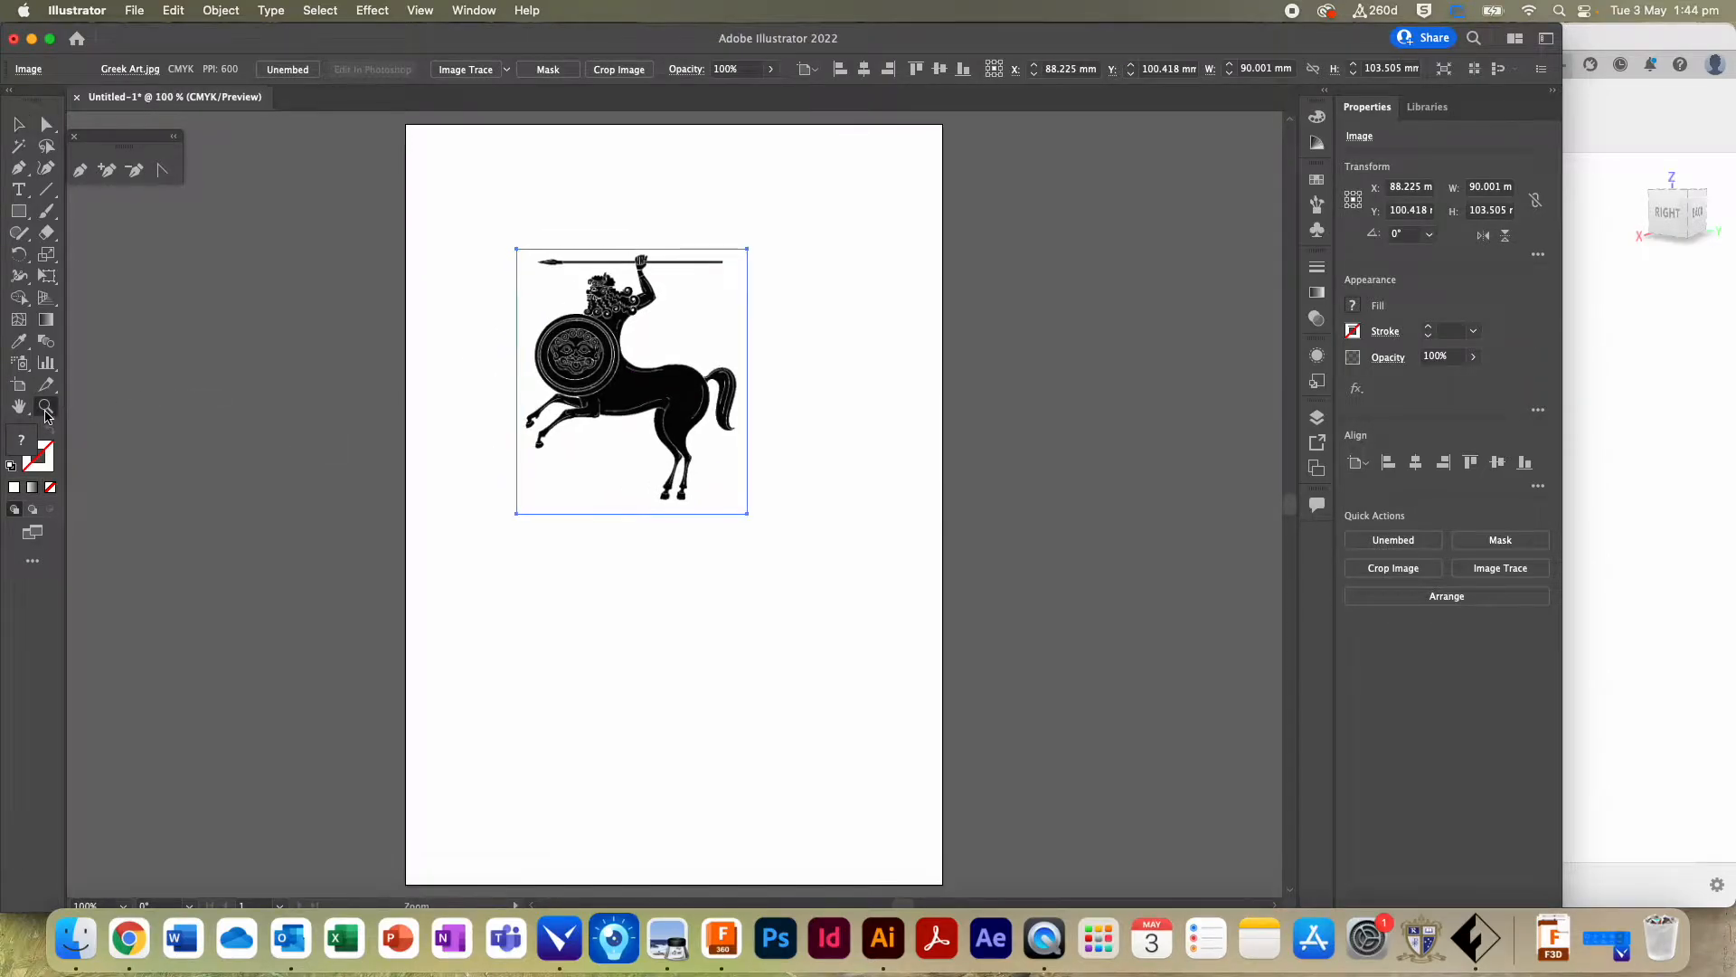
click(738, 470)
click(739, 470)
click(739, 470)
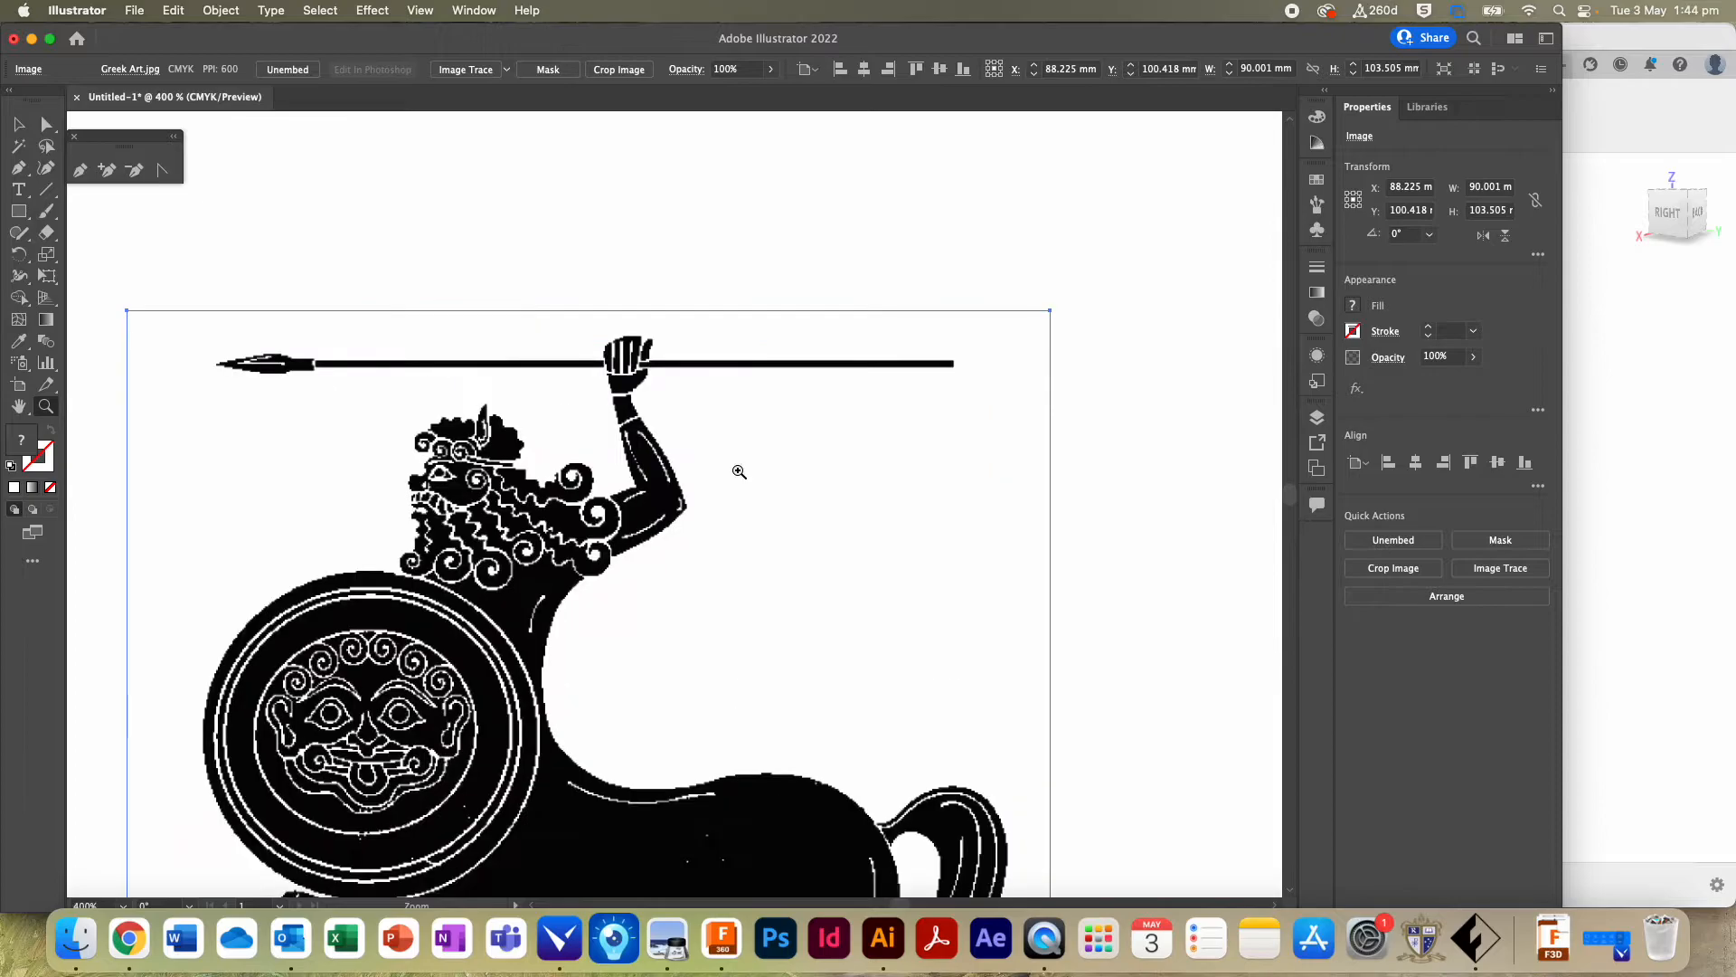
scroll(739, 470, down, 5)
scroll(739, 470, down, 5)
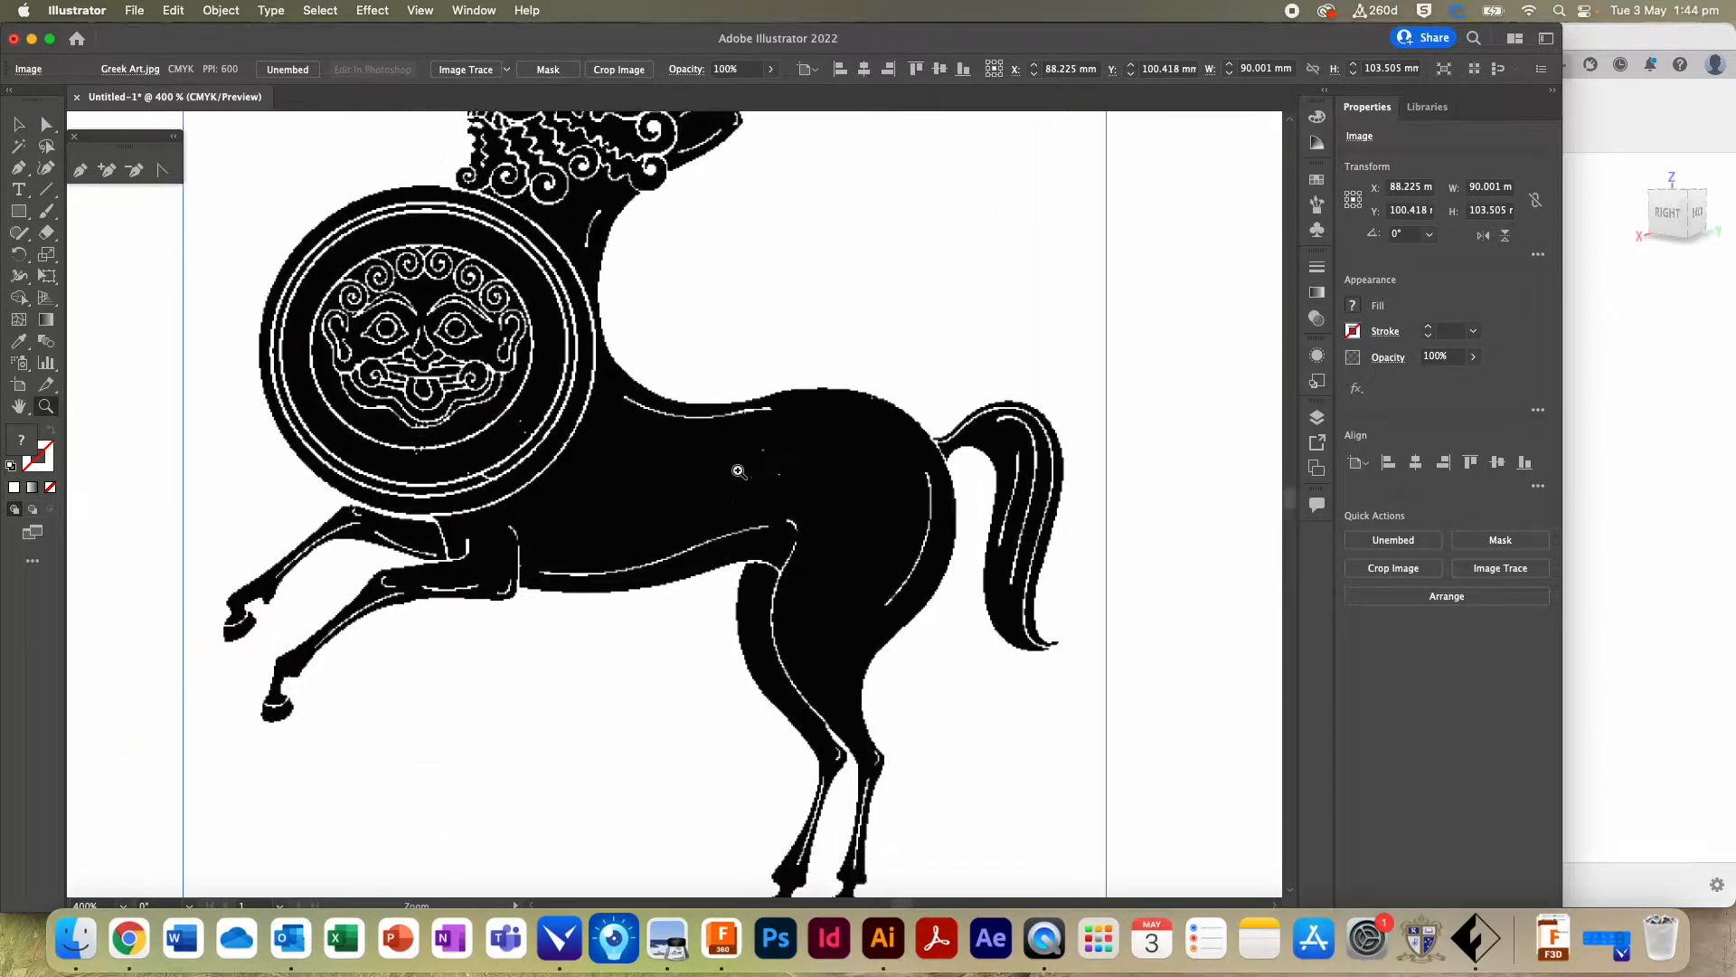
scroll(738, 470, down, 2)
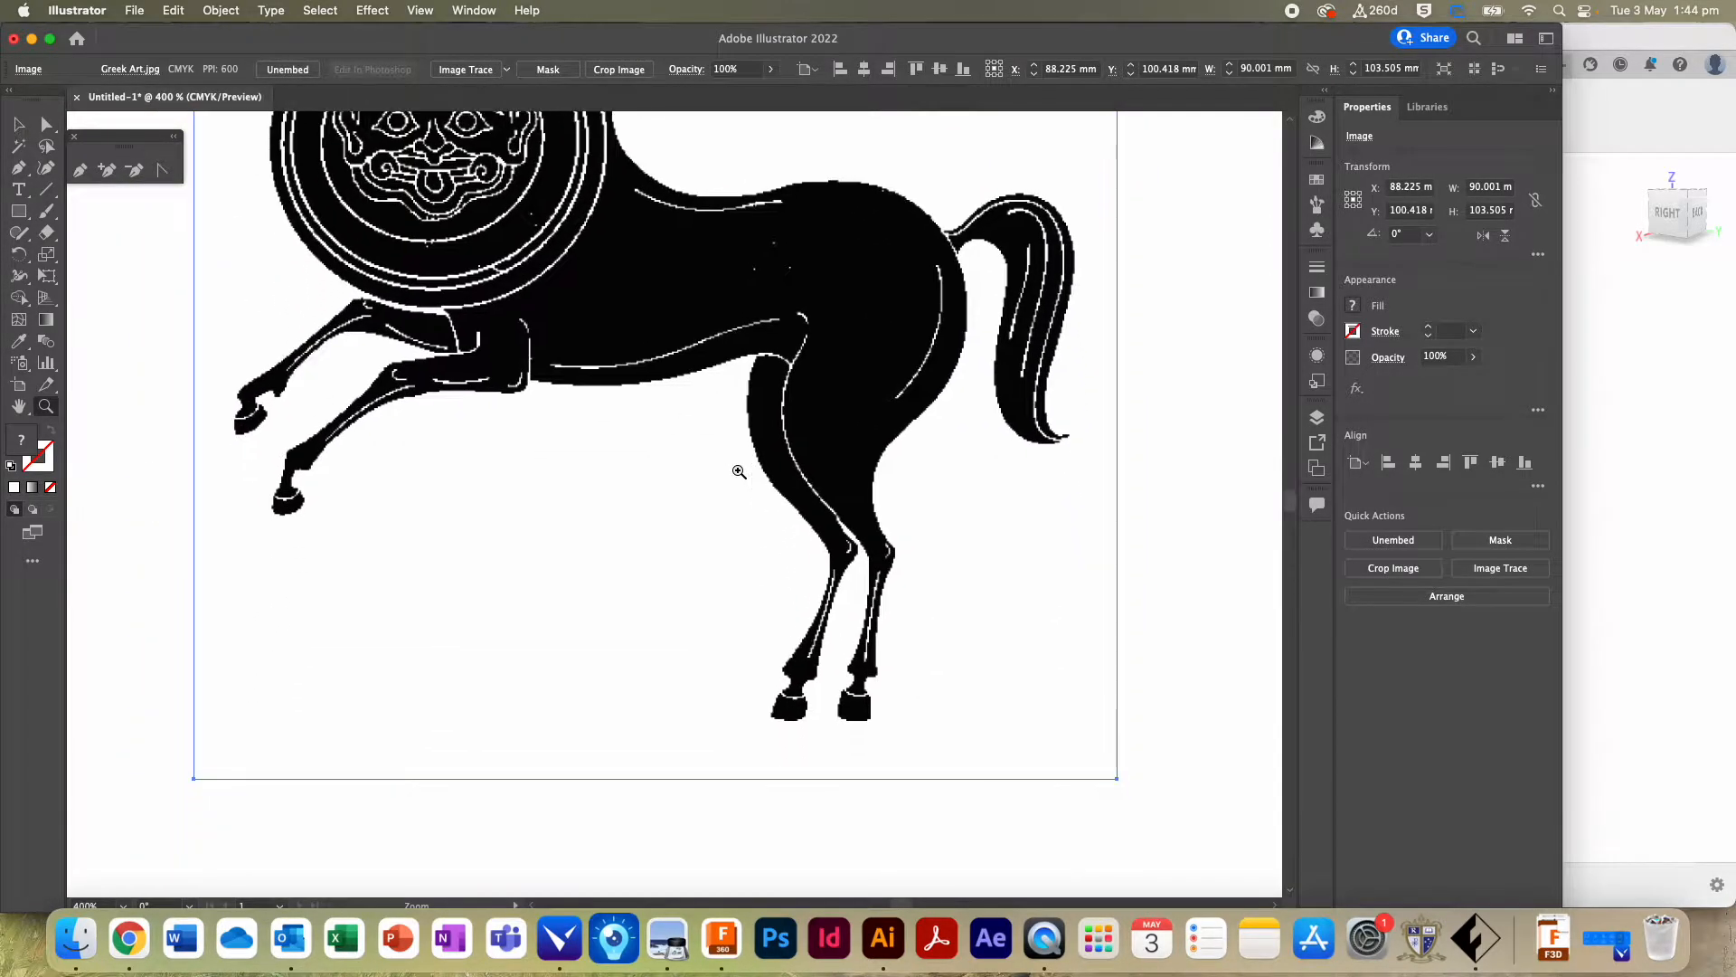
scroll(739, 470, up, 1)
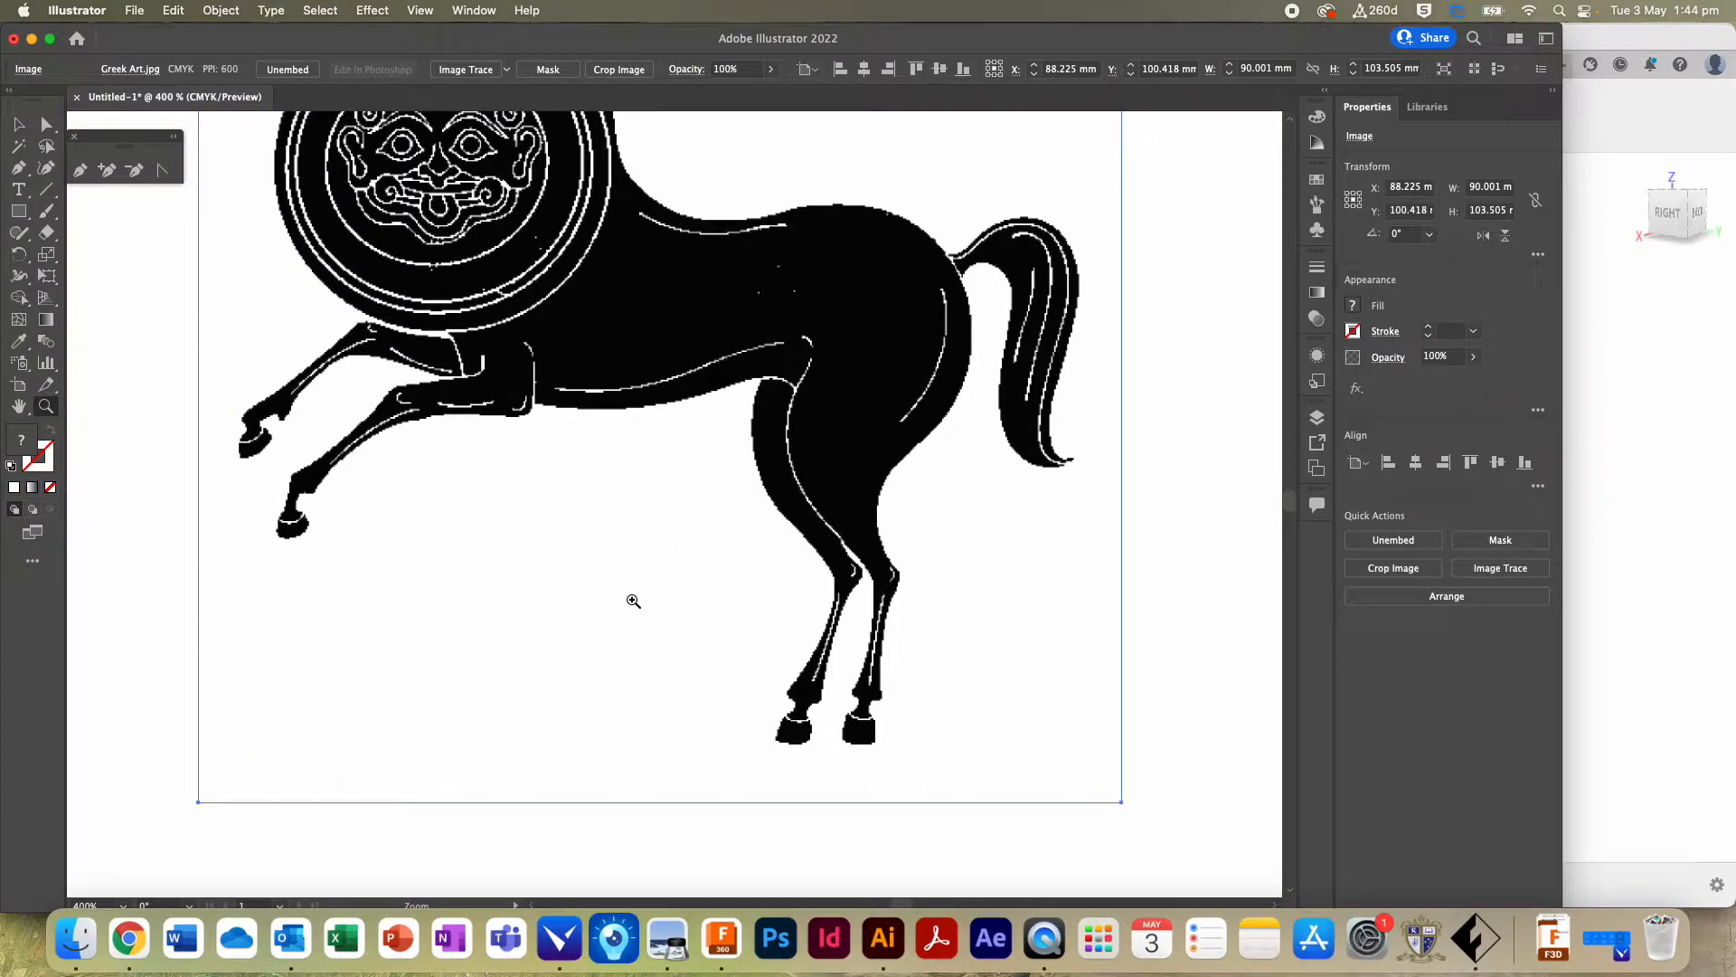
scroll(633, 601, up, 1)
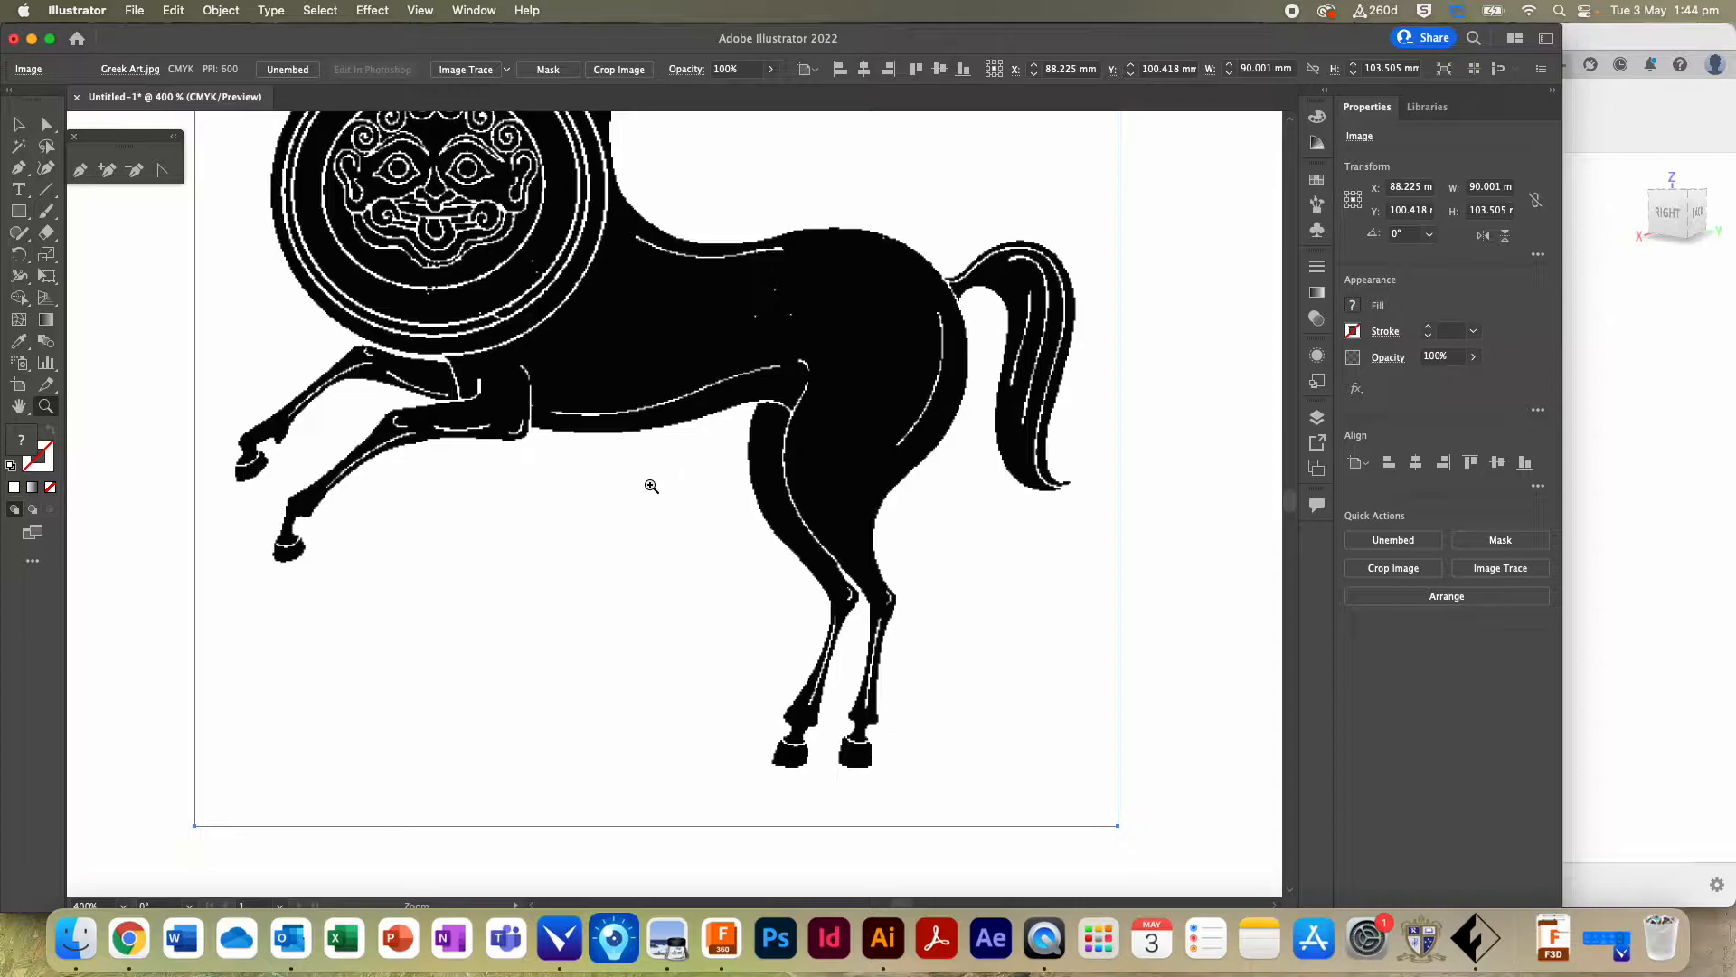
scroll(642, 482, up, 2)
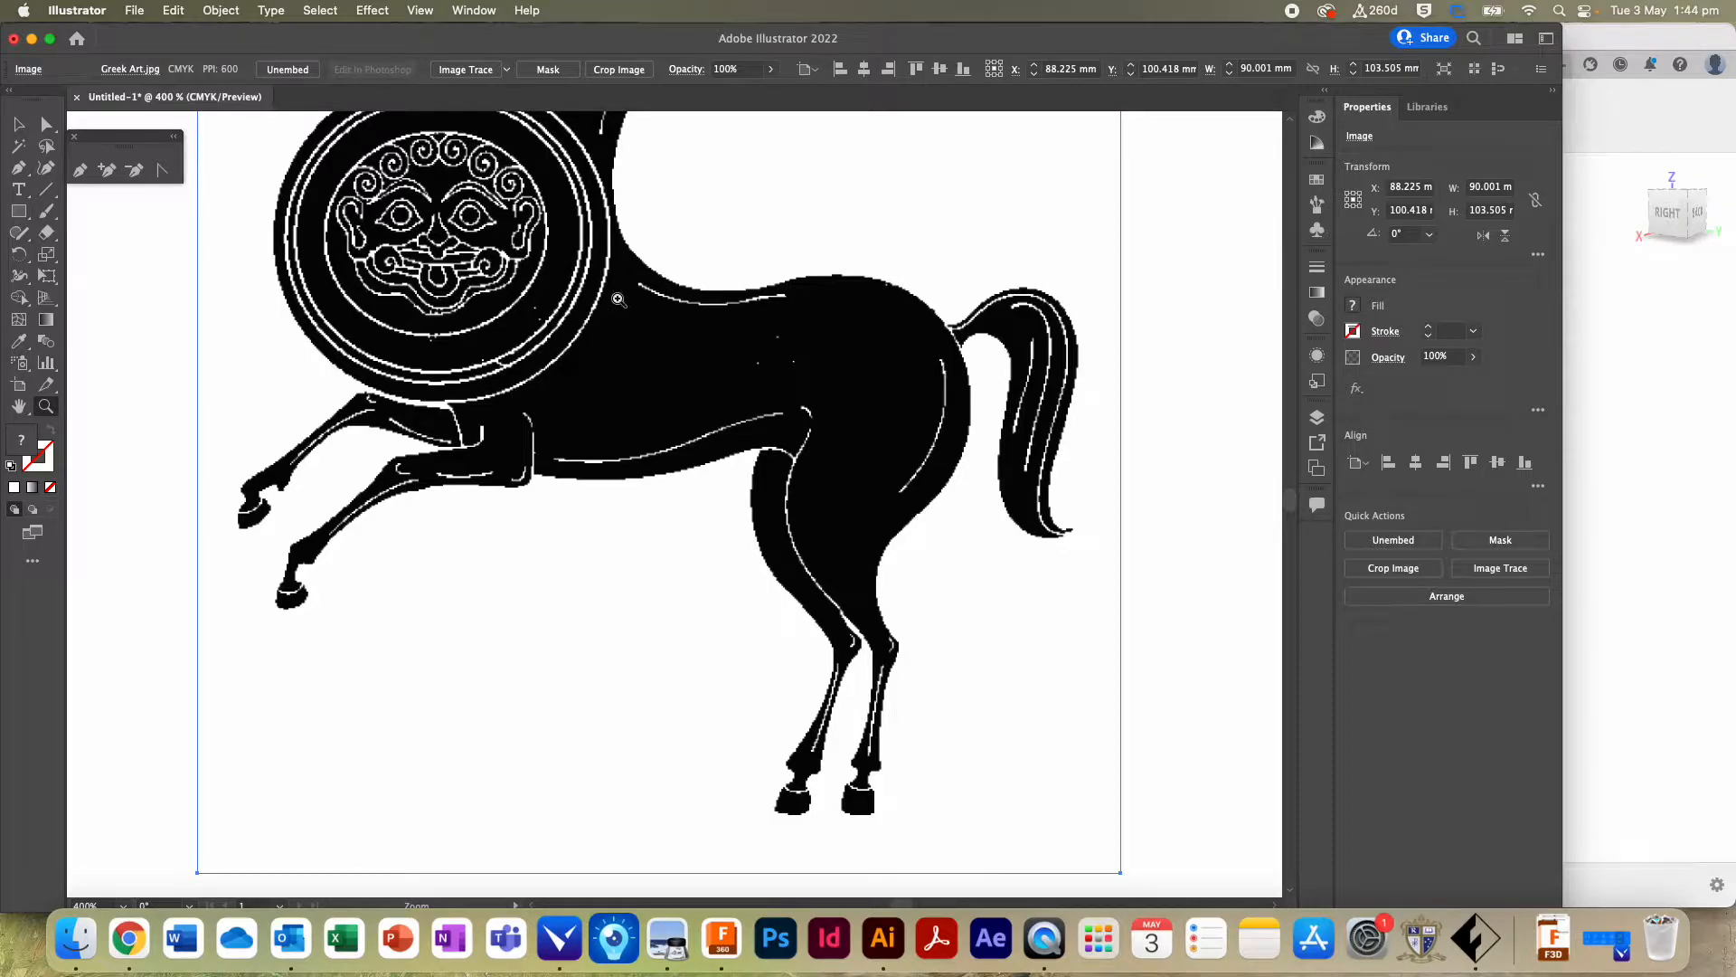
scroll(560, 266, up, 5)
scroll(559, 266, down, 10)
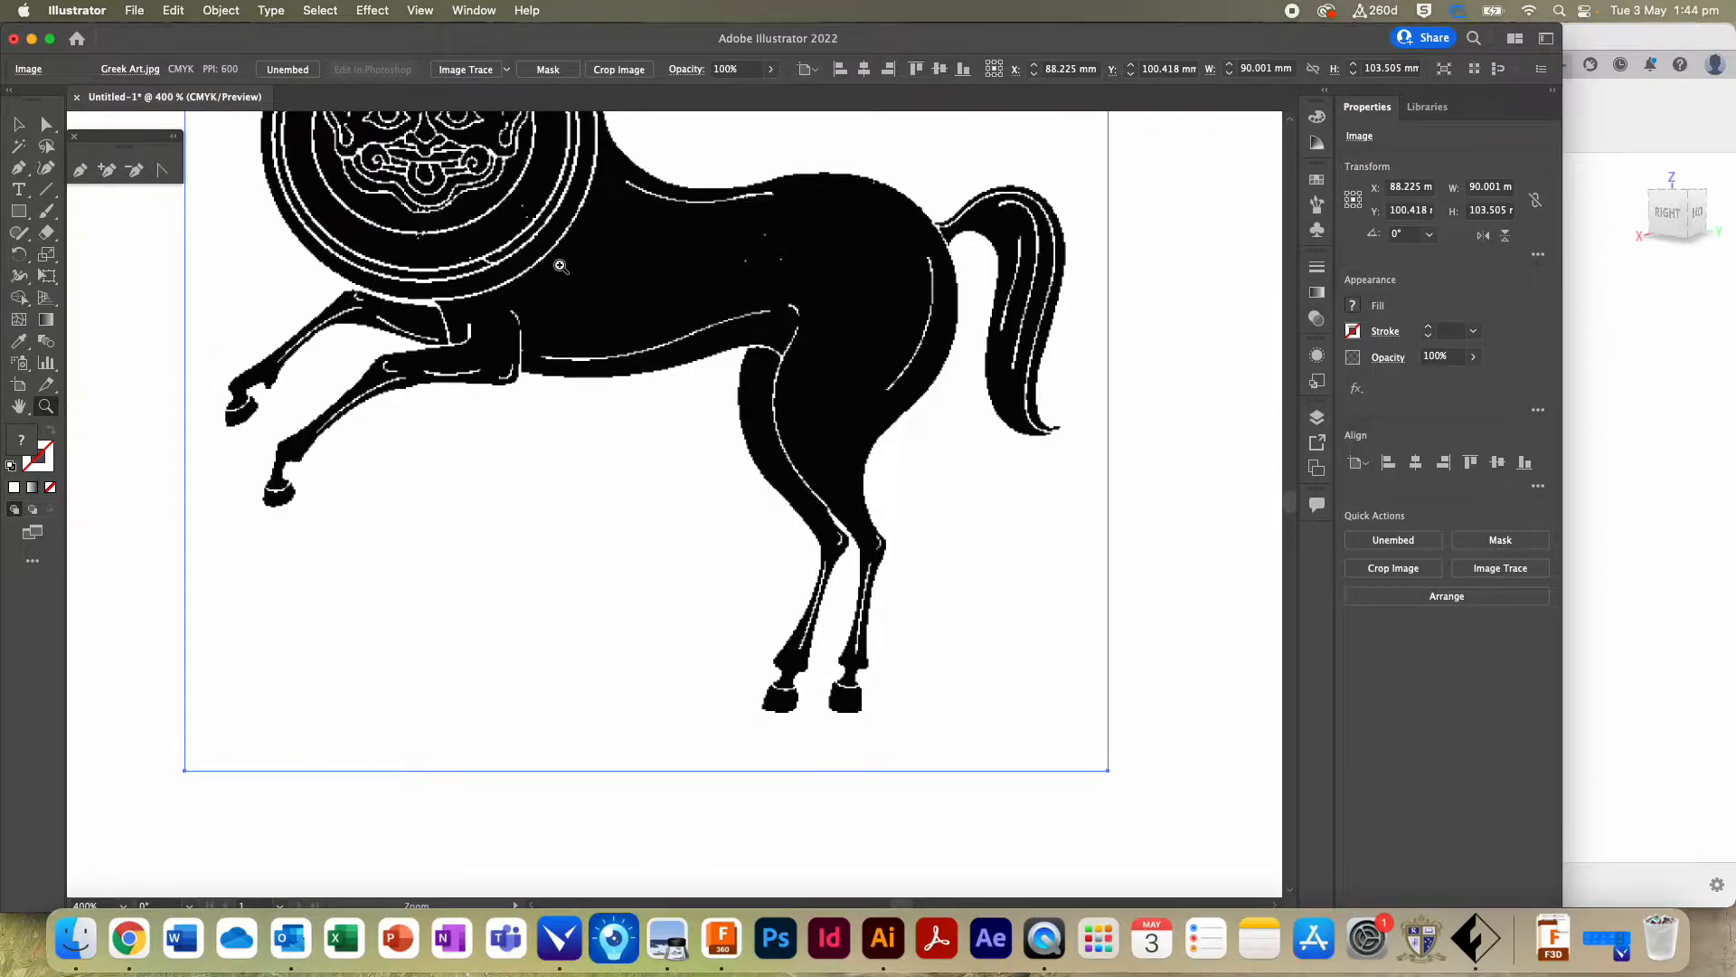
scroll(560, 266, up, 7)
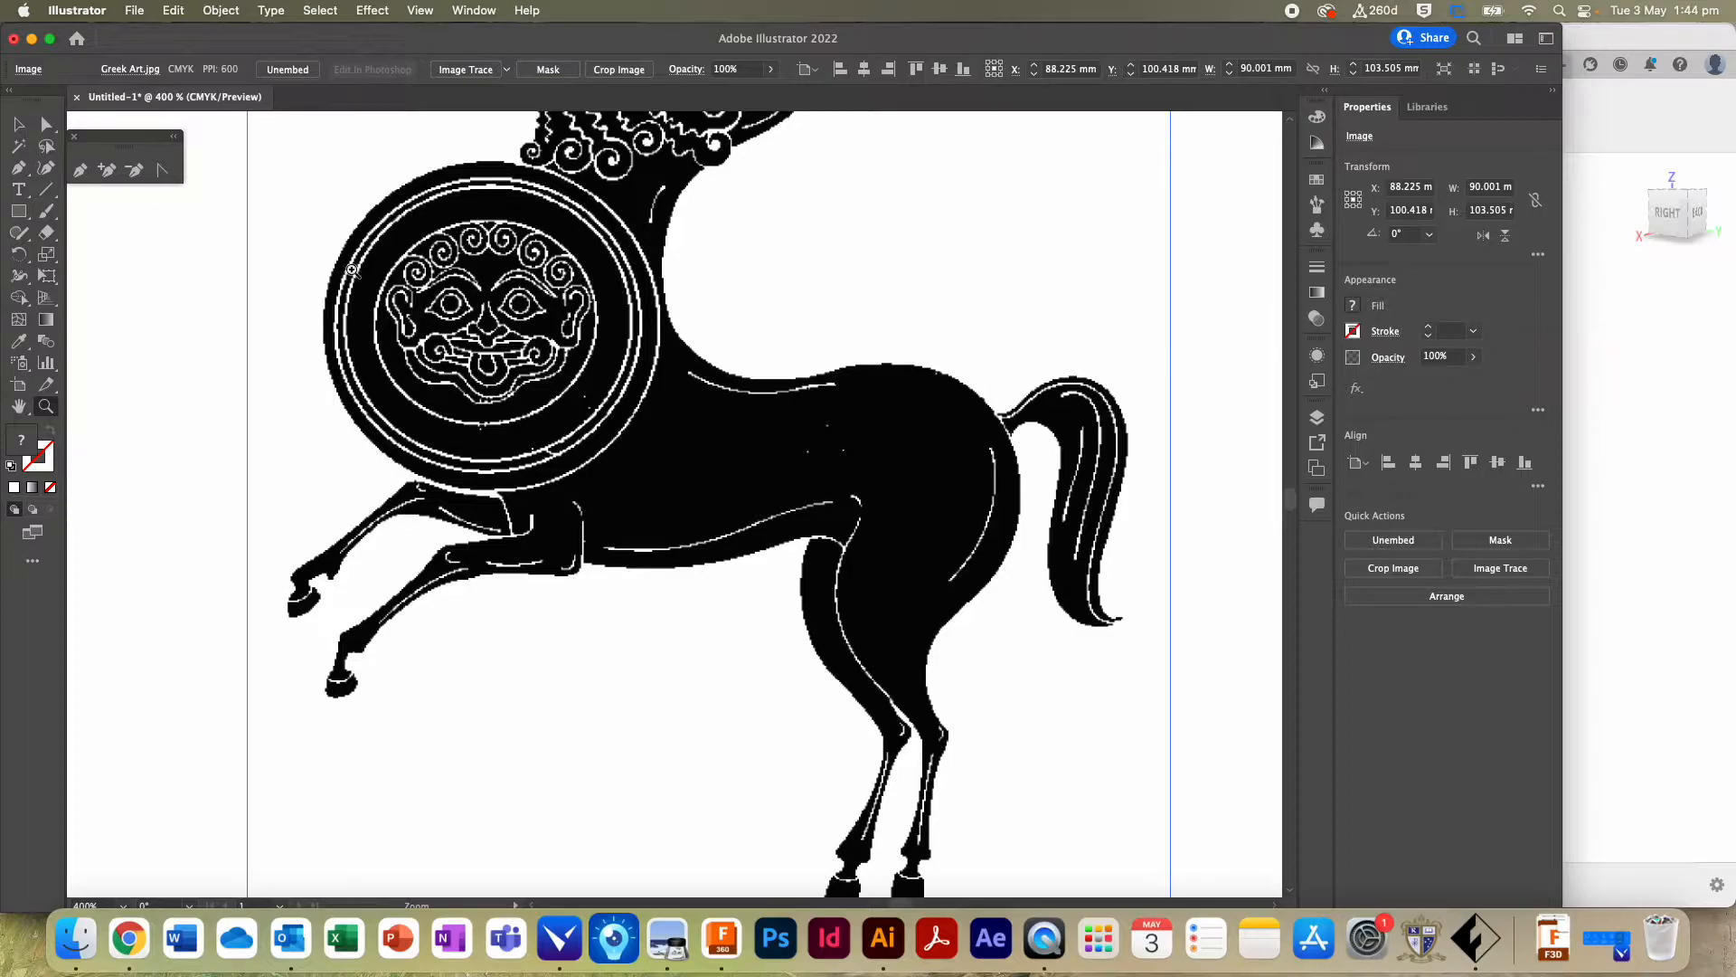
click(18, 124)
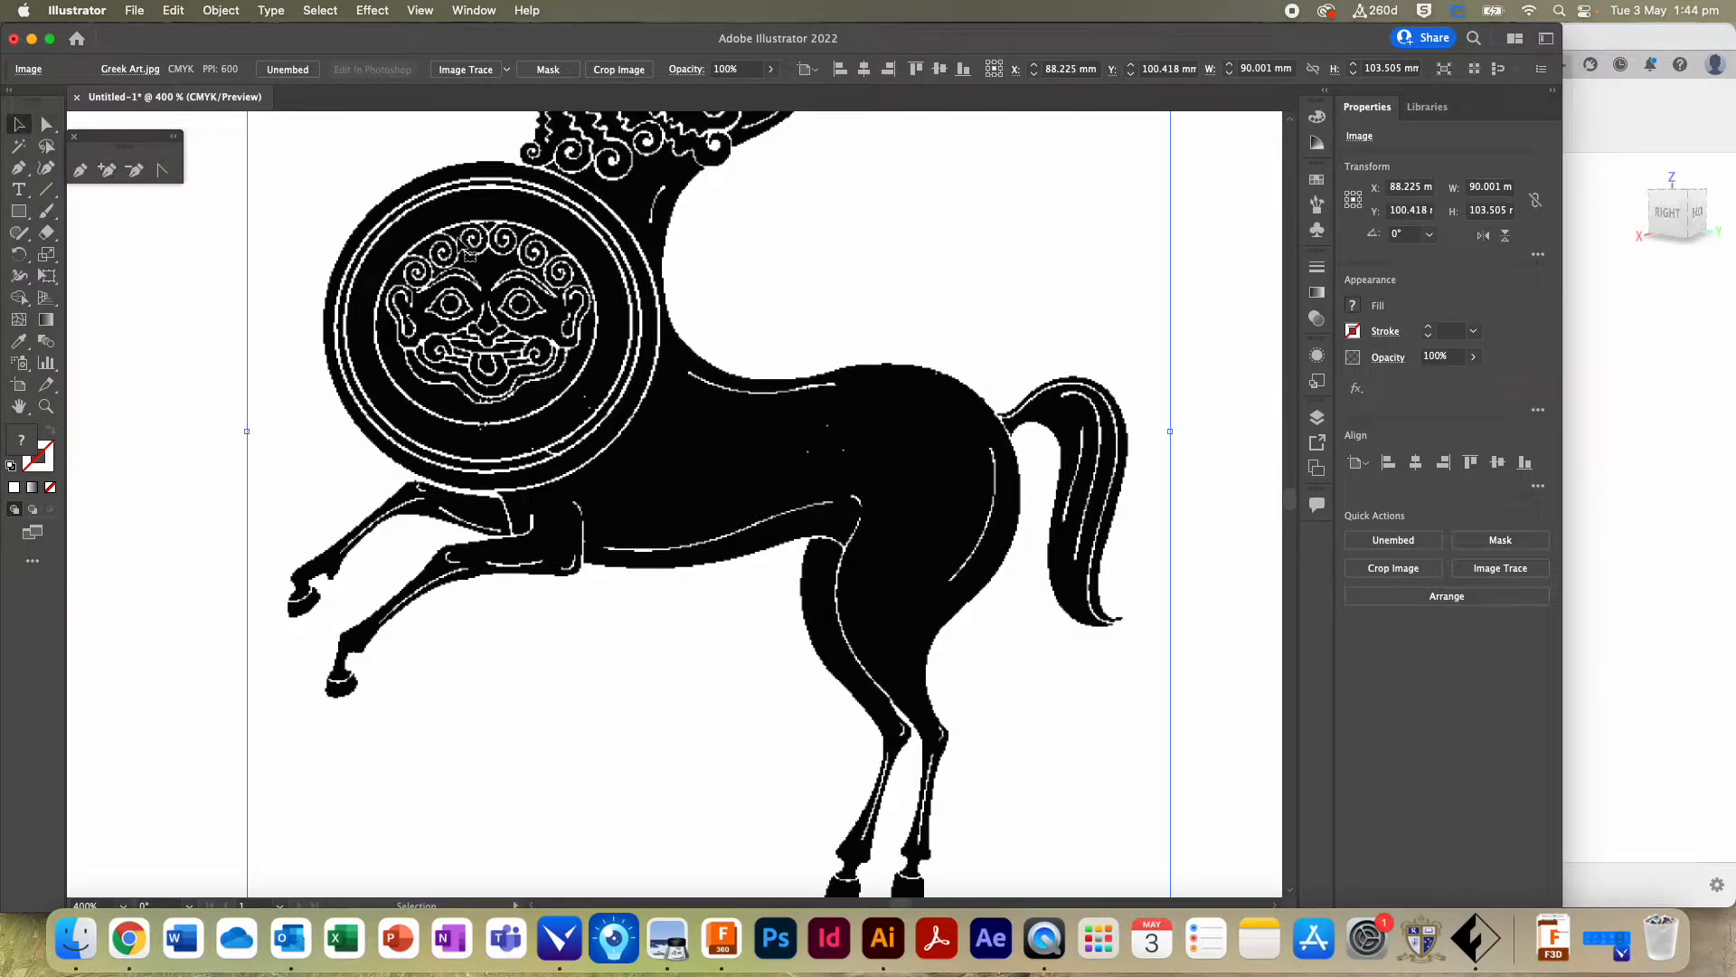
Step: Try tracing and expanding the placed centaur image into vector shapes, and undo the trace
click(217, 11)
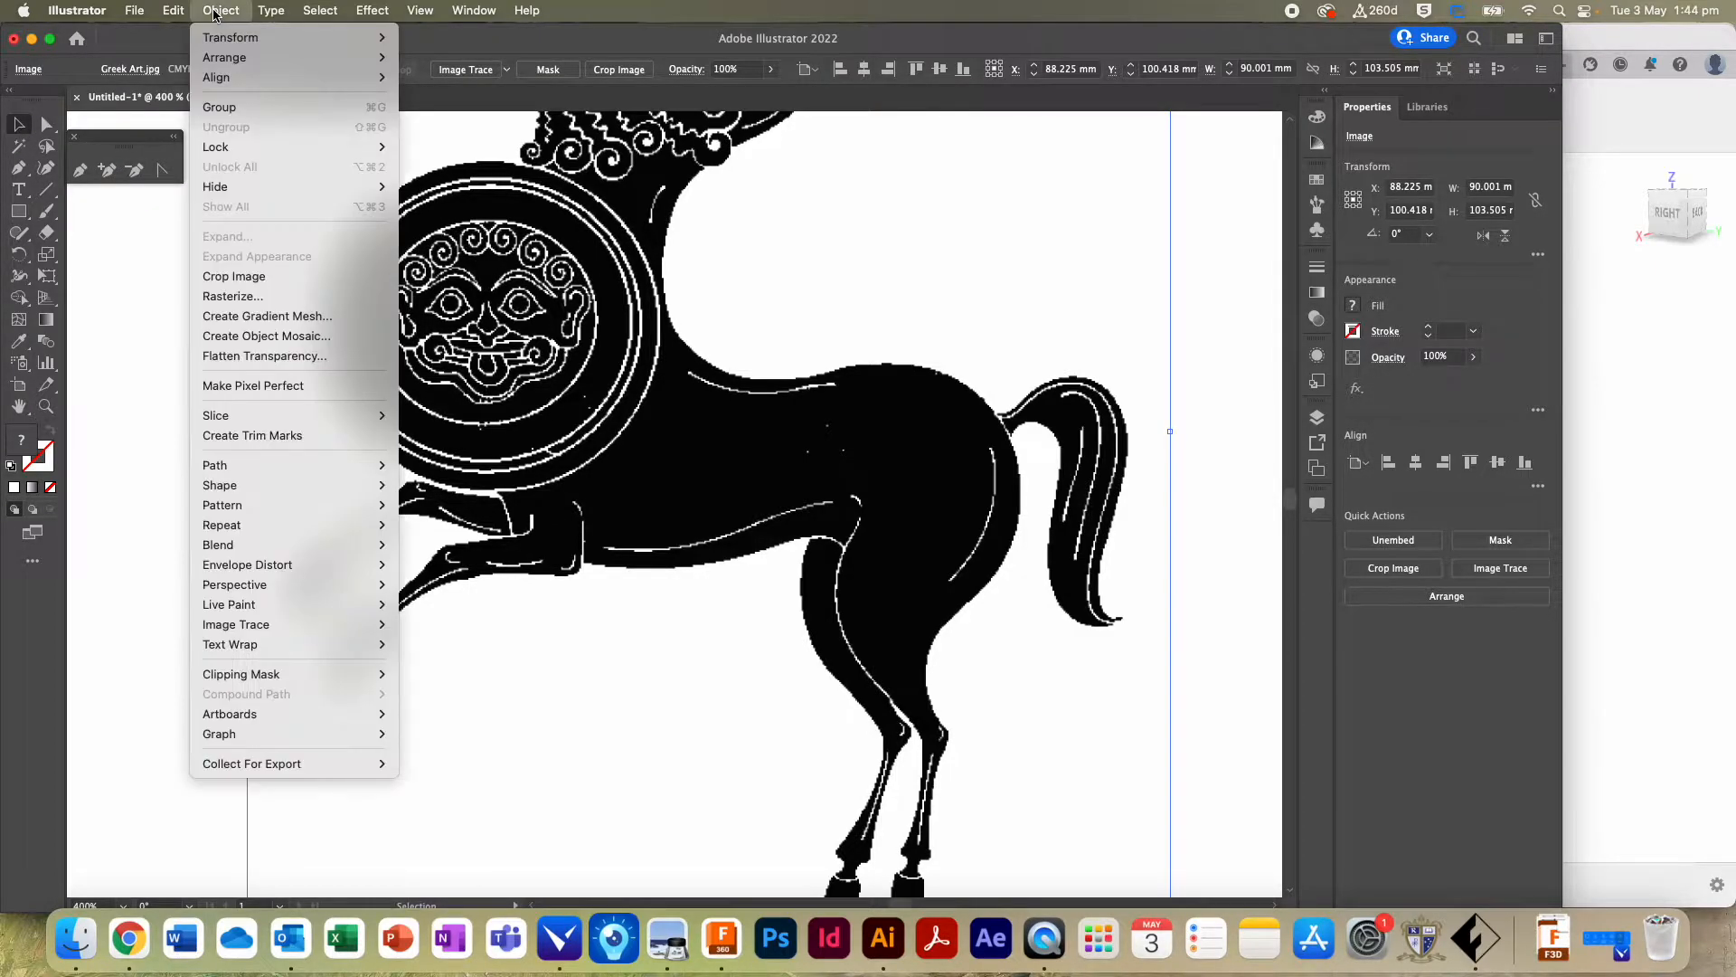
mouse_move(319, 470)
mouse_move(343, 626)
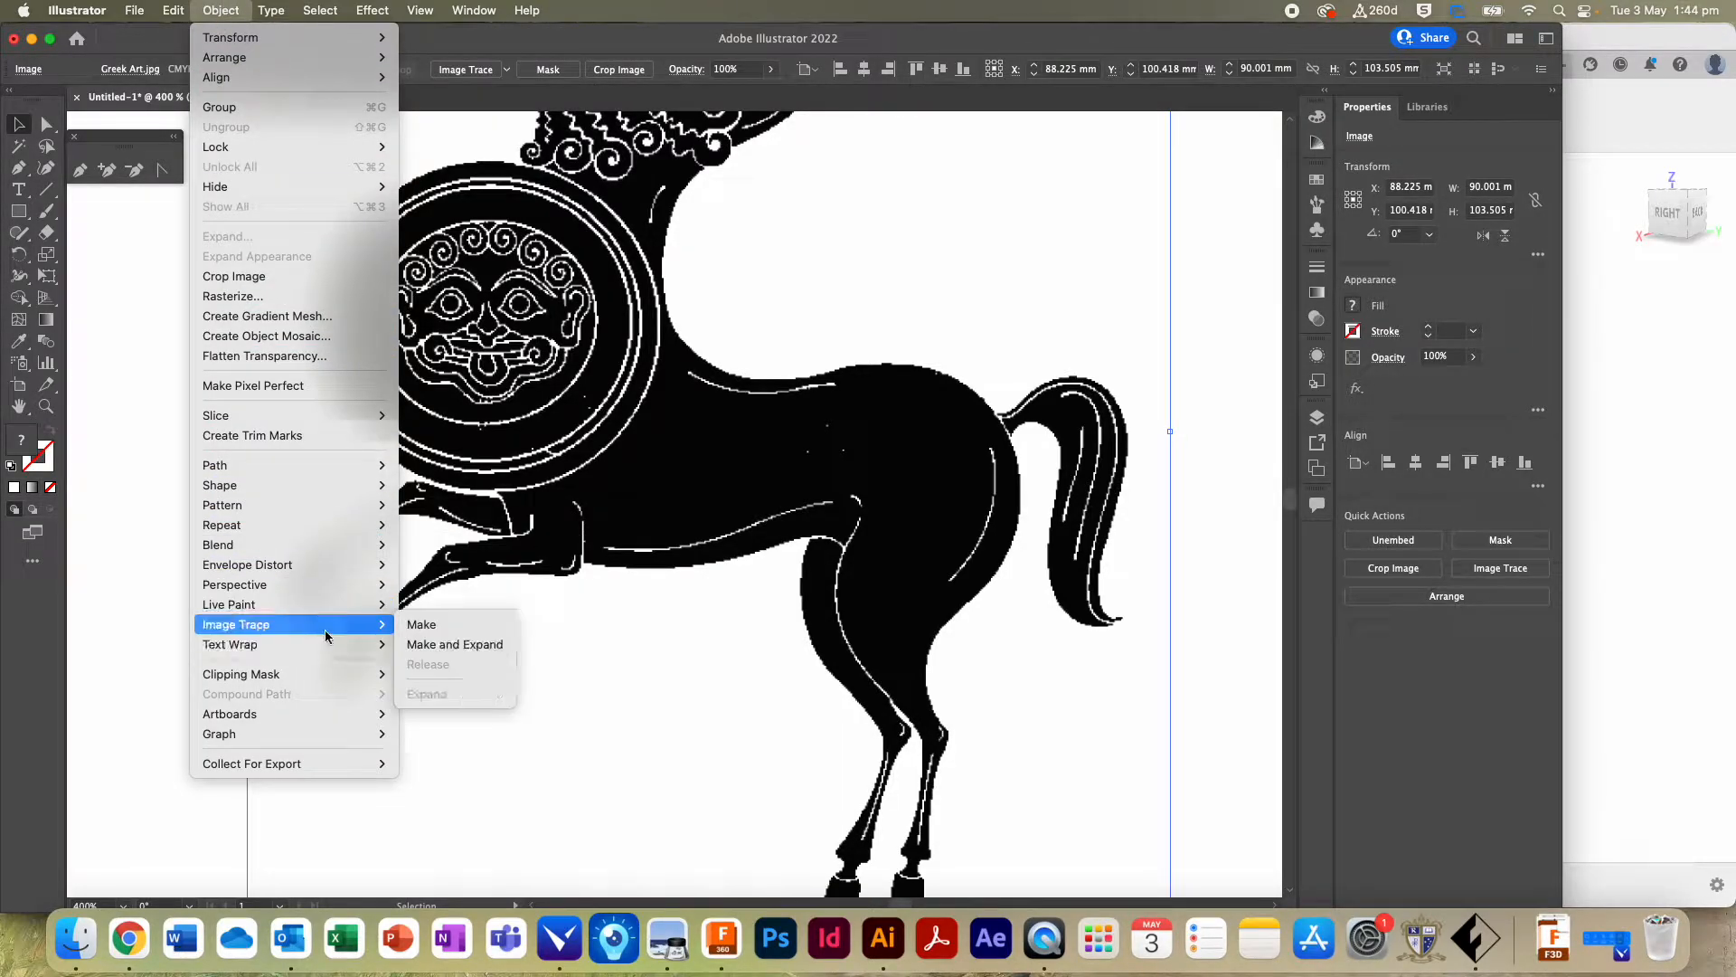
click(462, 644)
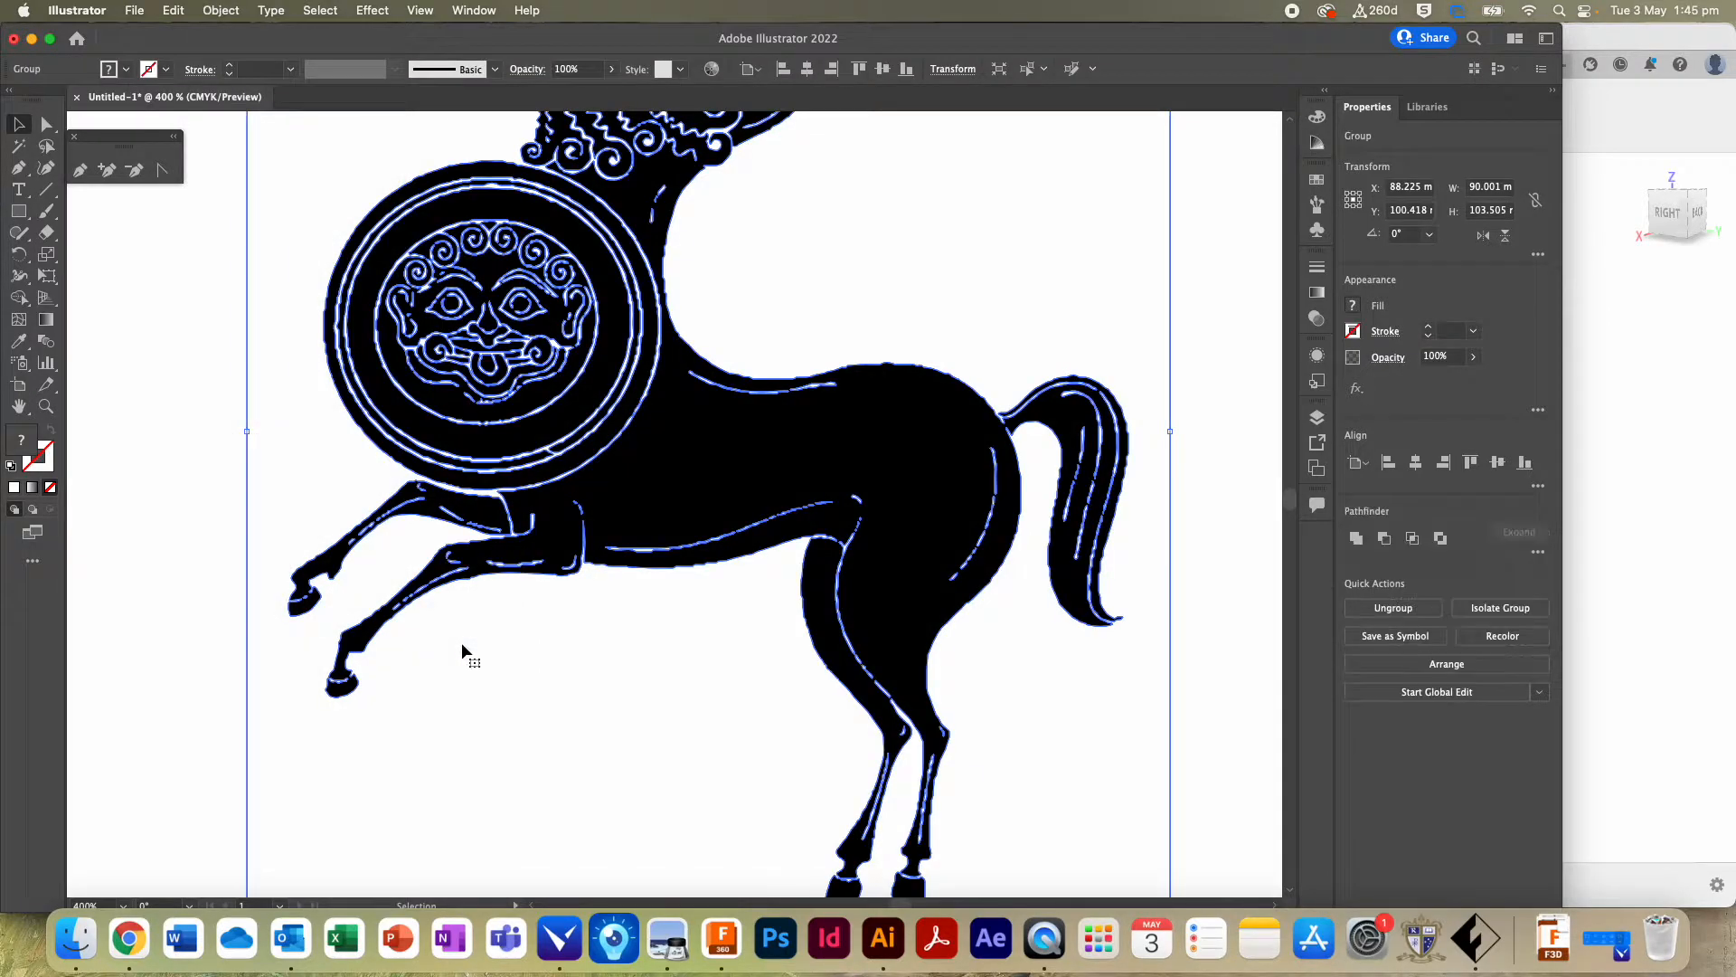
click(220, 519)
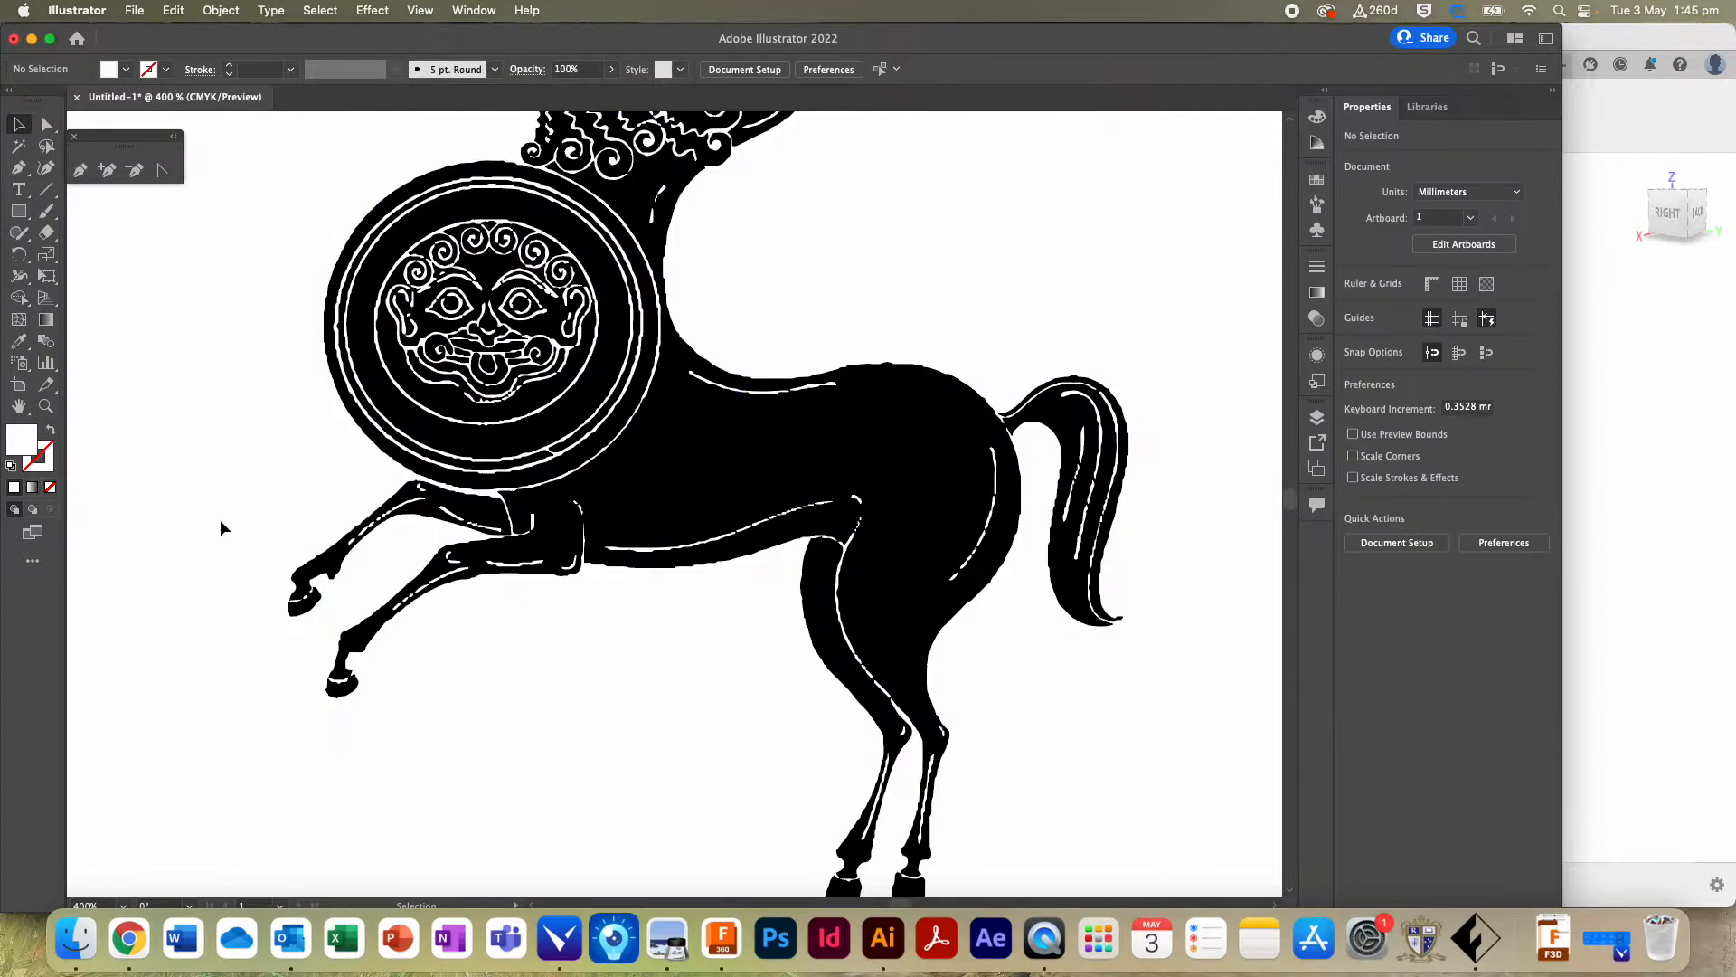
key(super+z)
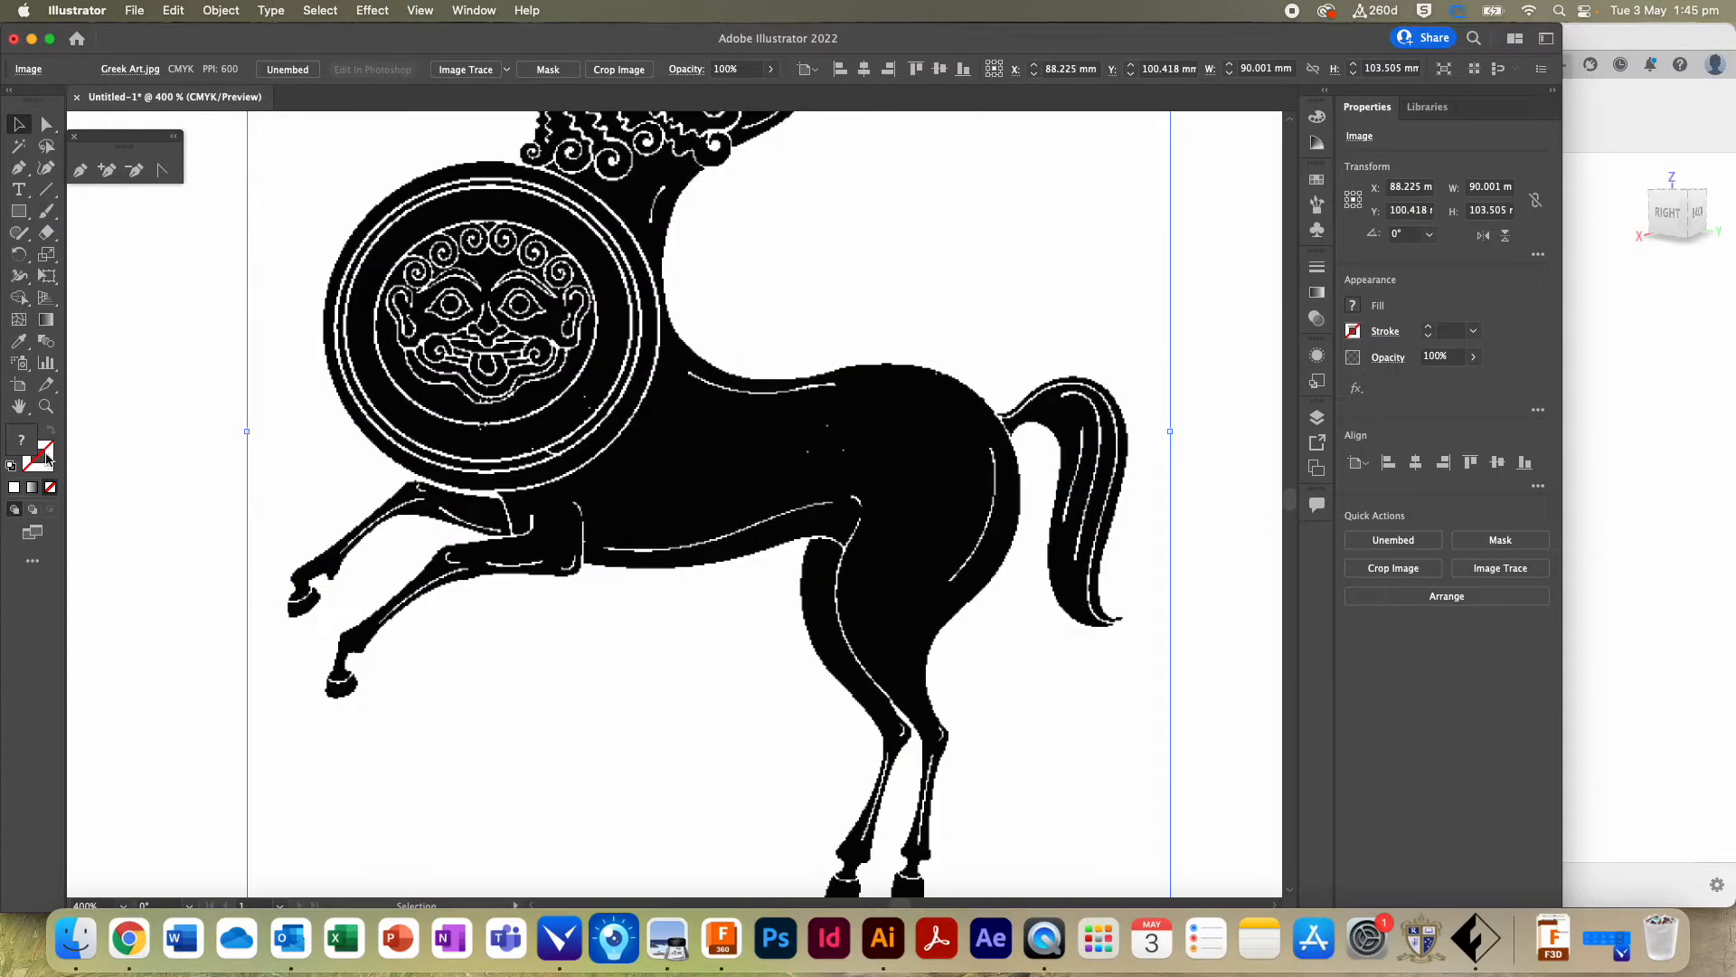
Step: Trace the placed centaur image and expand it into vector shapes in one operation, using the shield face as a close-up reference
click(46, 406)
click(426, 389)
click(801, 483)
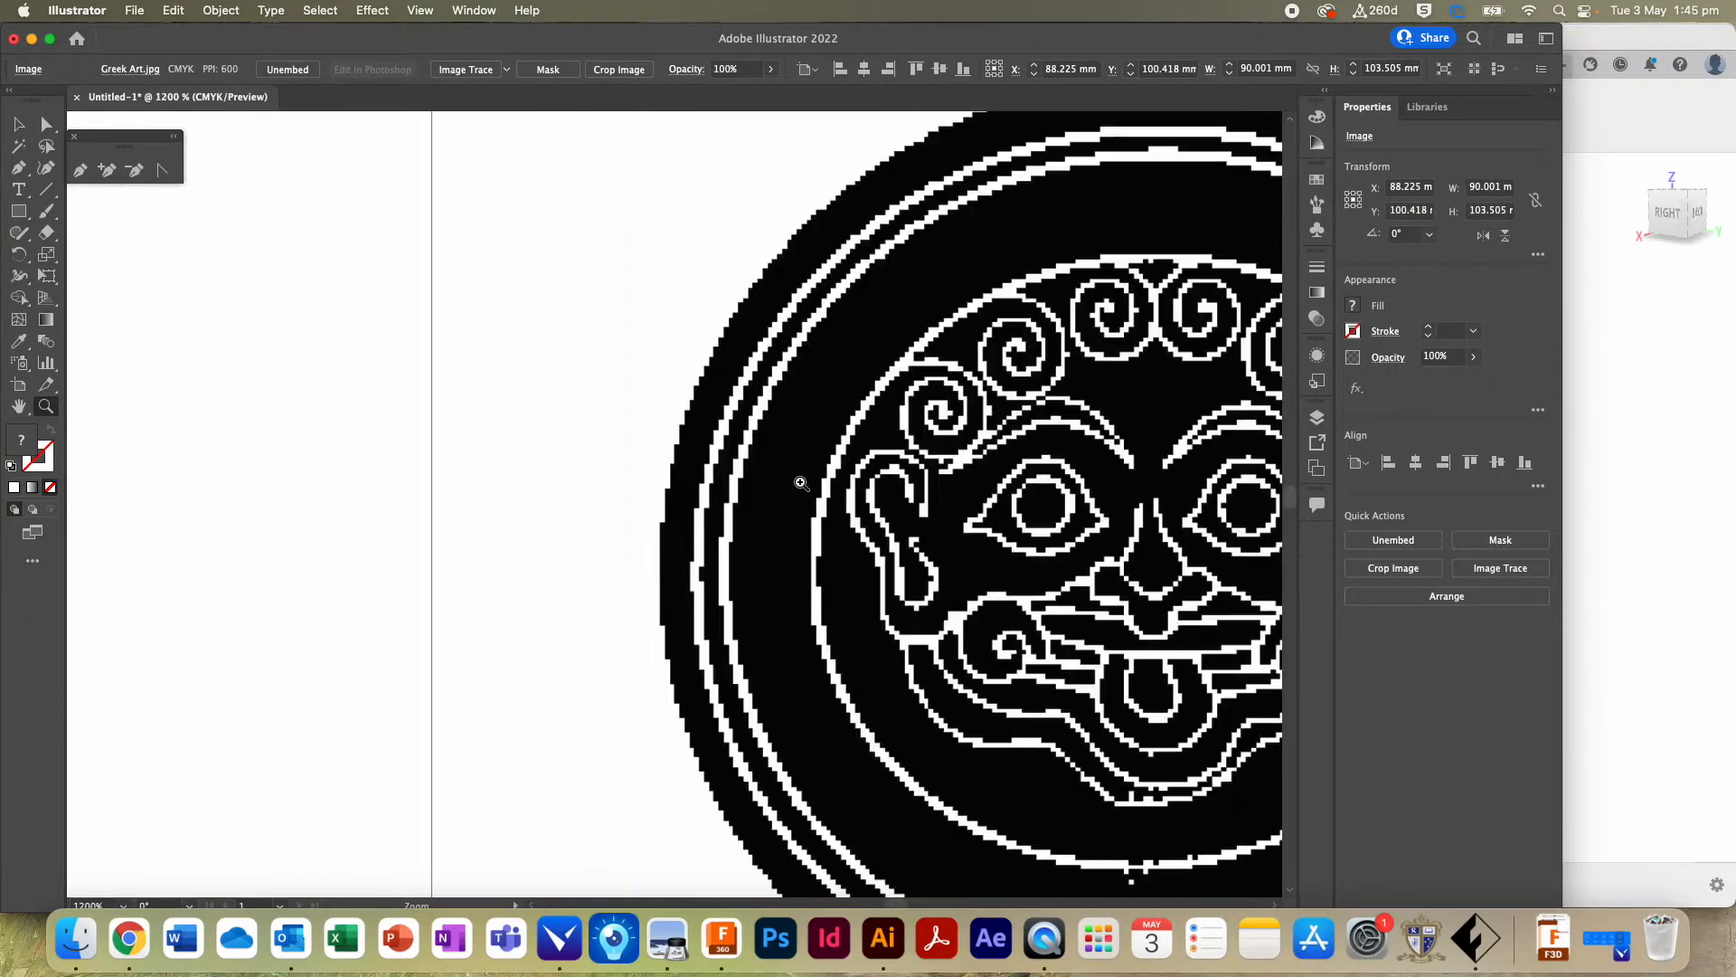
click(802, 483)
click(832, 491)
click(717, 534)
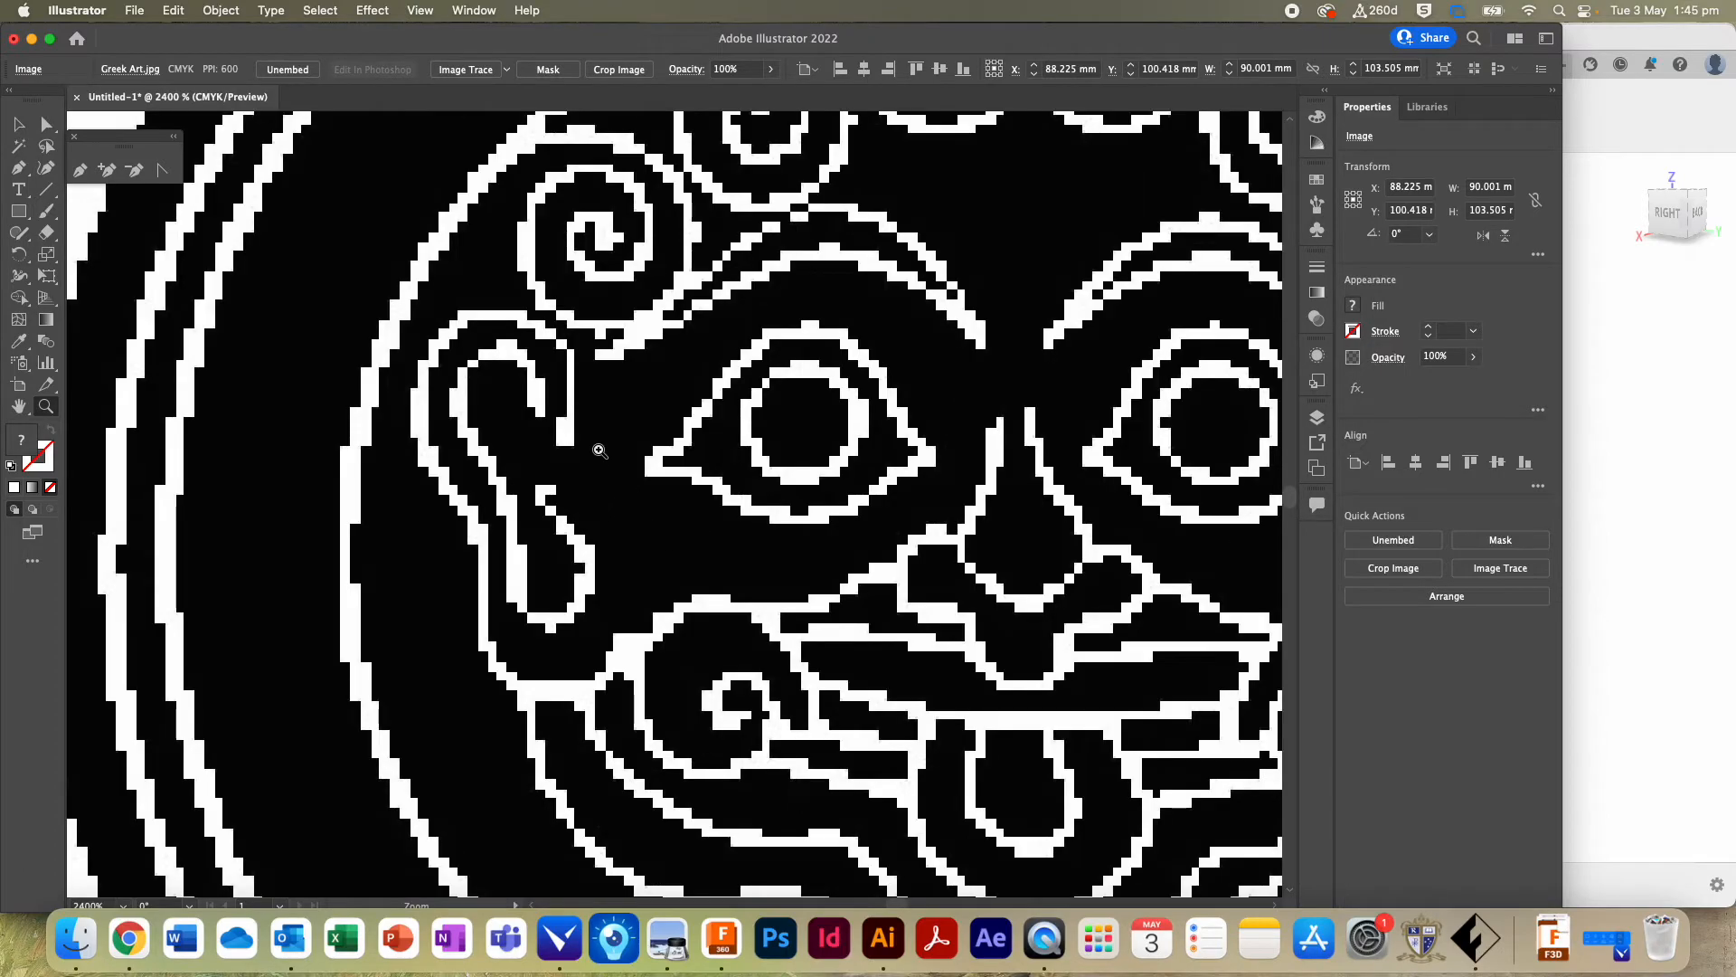
click(19, 124)
click(221, 10)
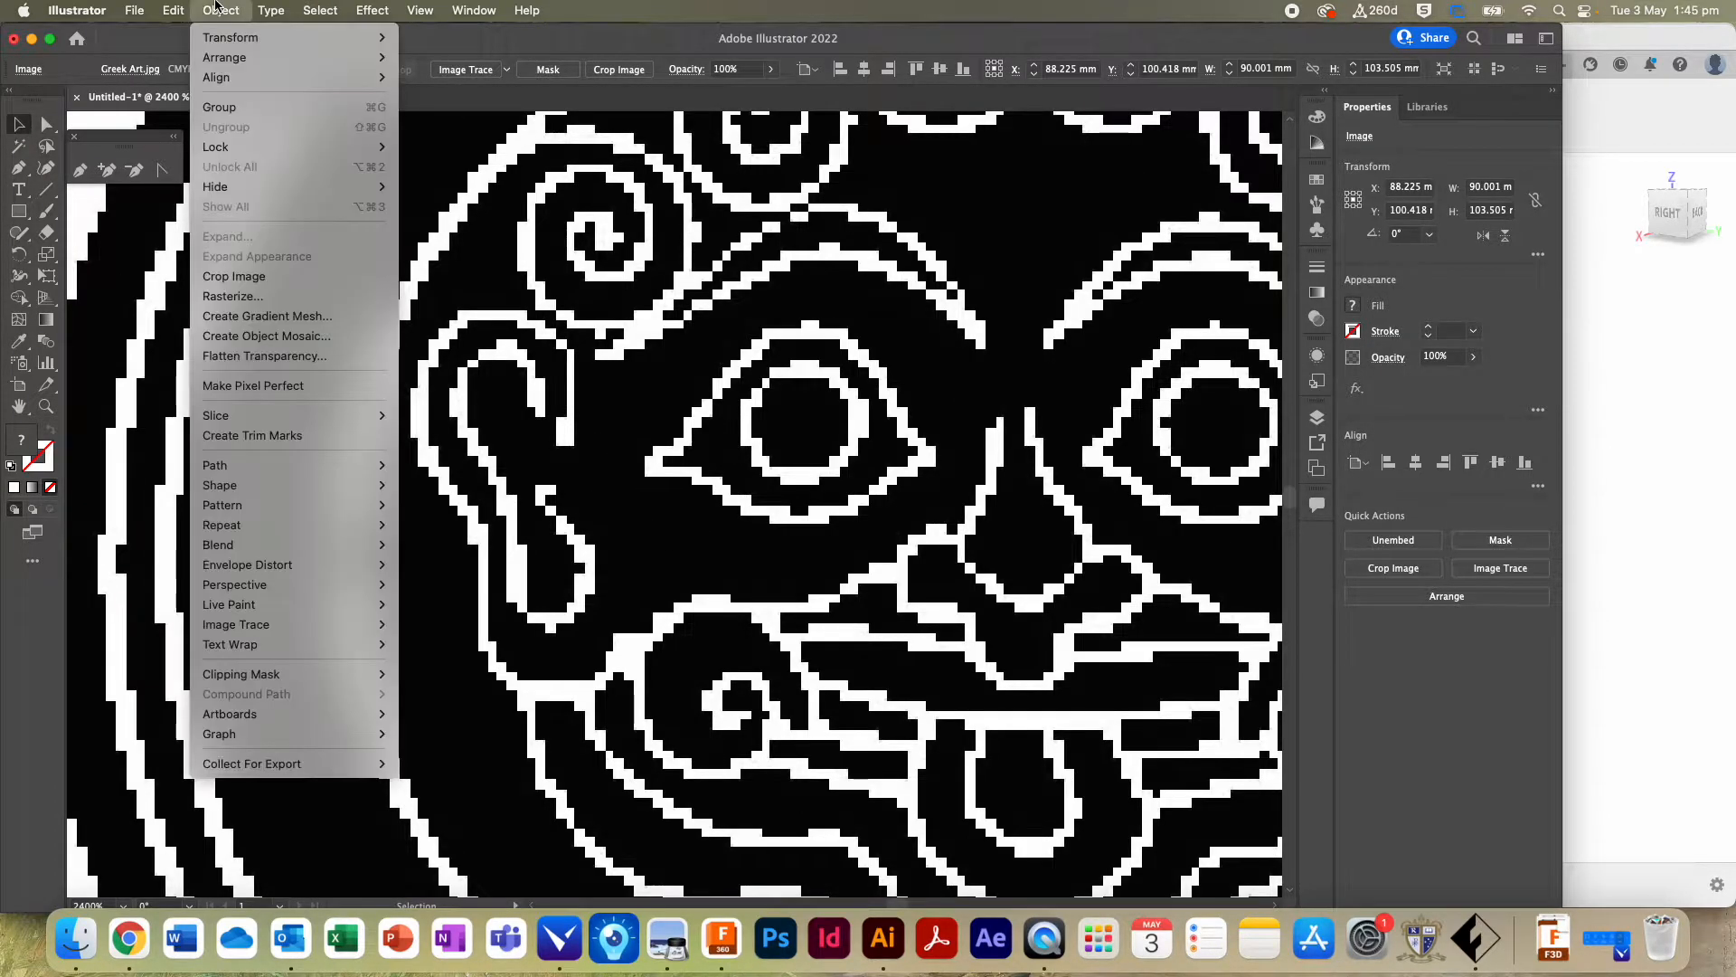
mouse_move(344, 624)
click(474, 645)
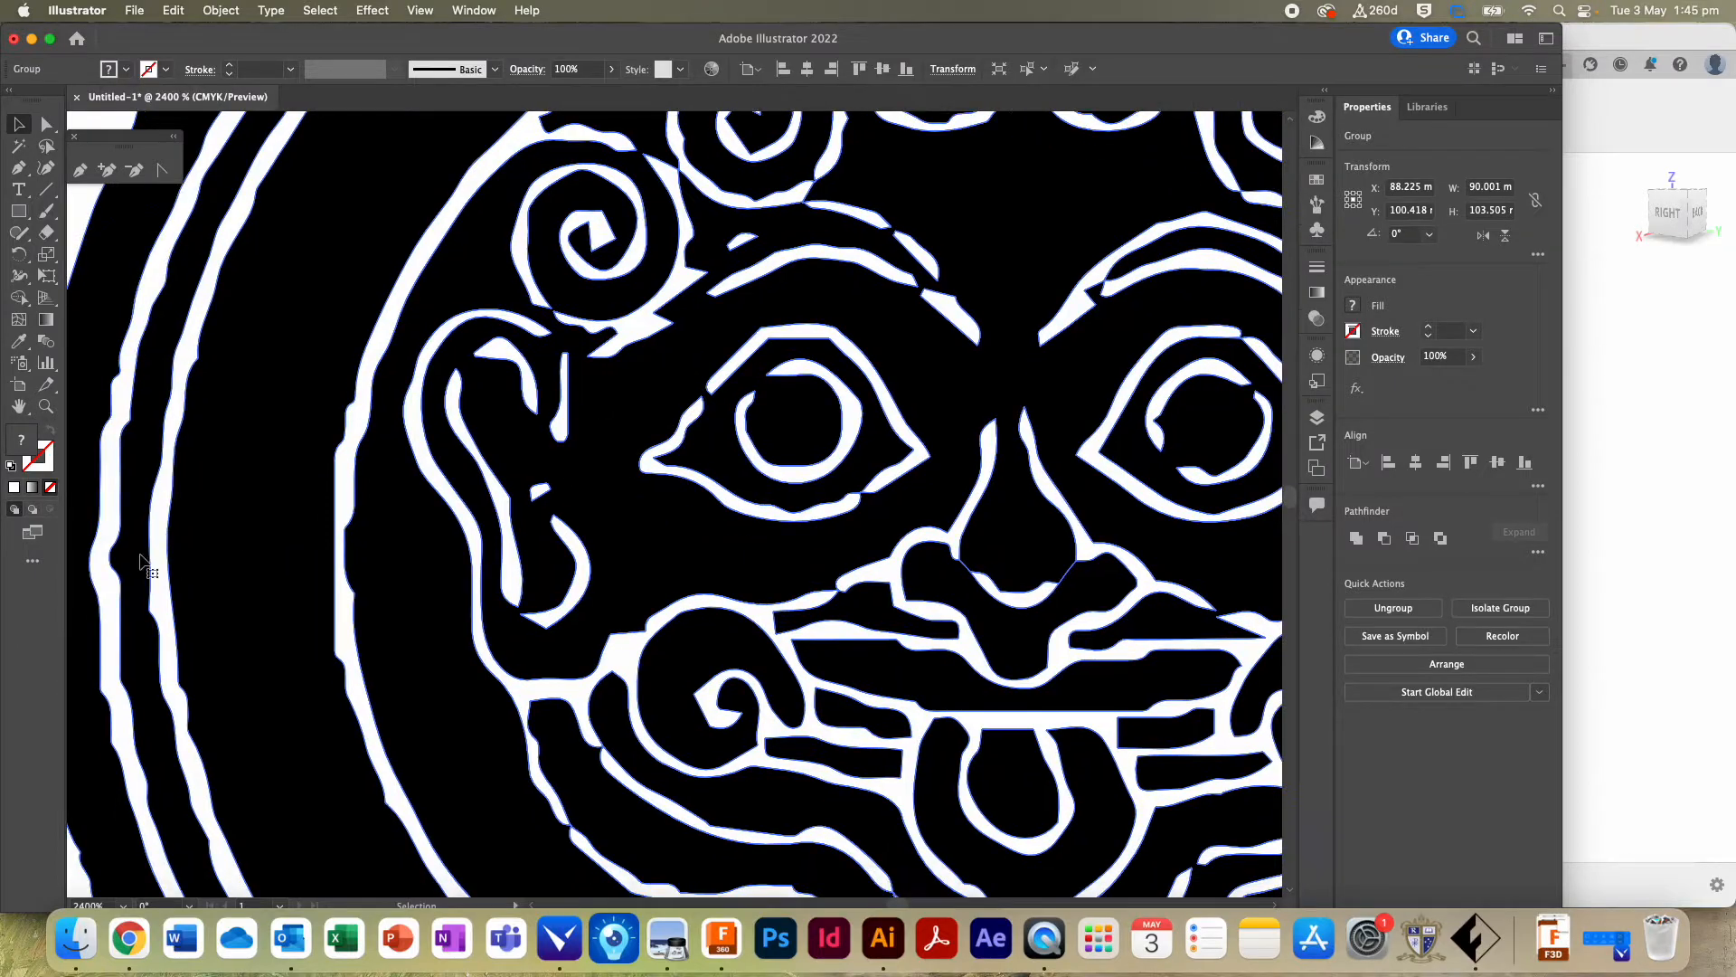
Step: Examine the traced vector centaur on the artboard, checking the spear, head, shield, body and tail outlines
double_click(19, 406)
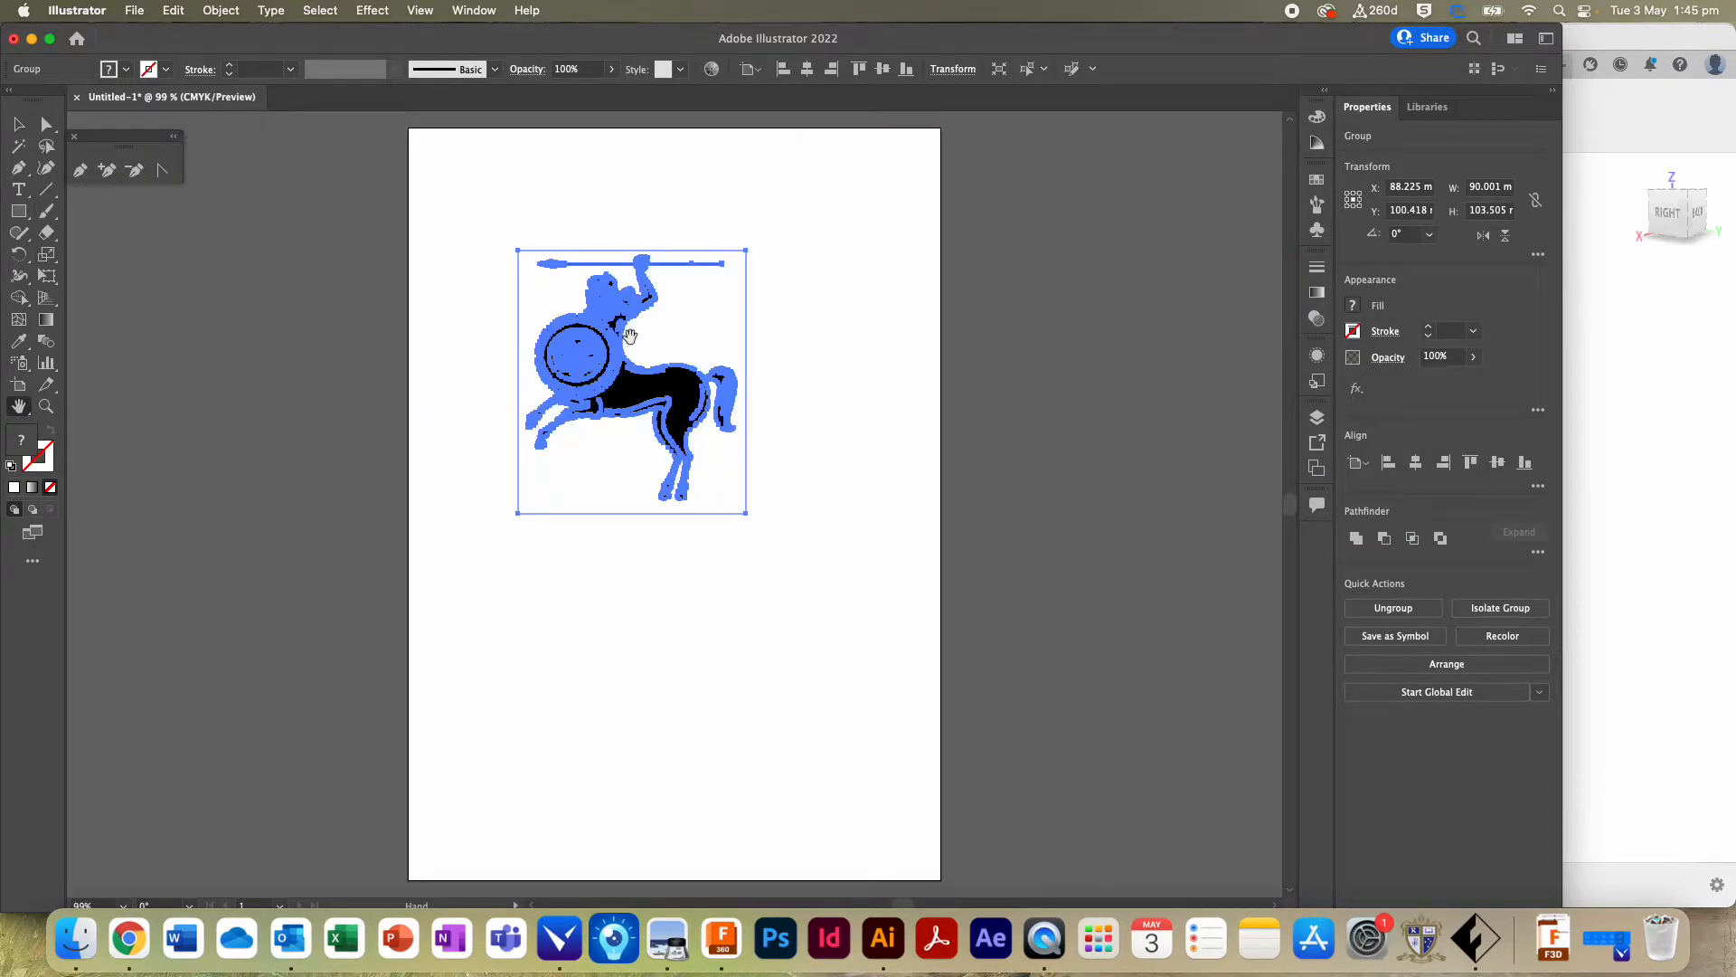
alt+scroll(756, 345, up, 5)
alt+scroll(757, 345, up, 6)
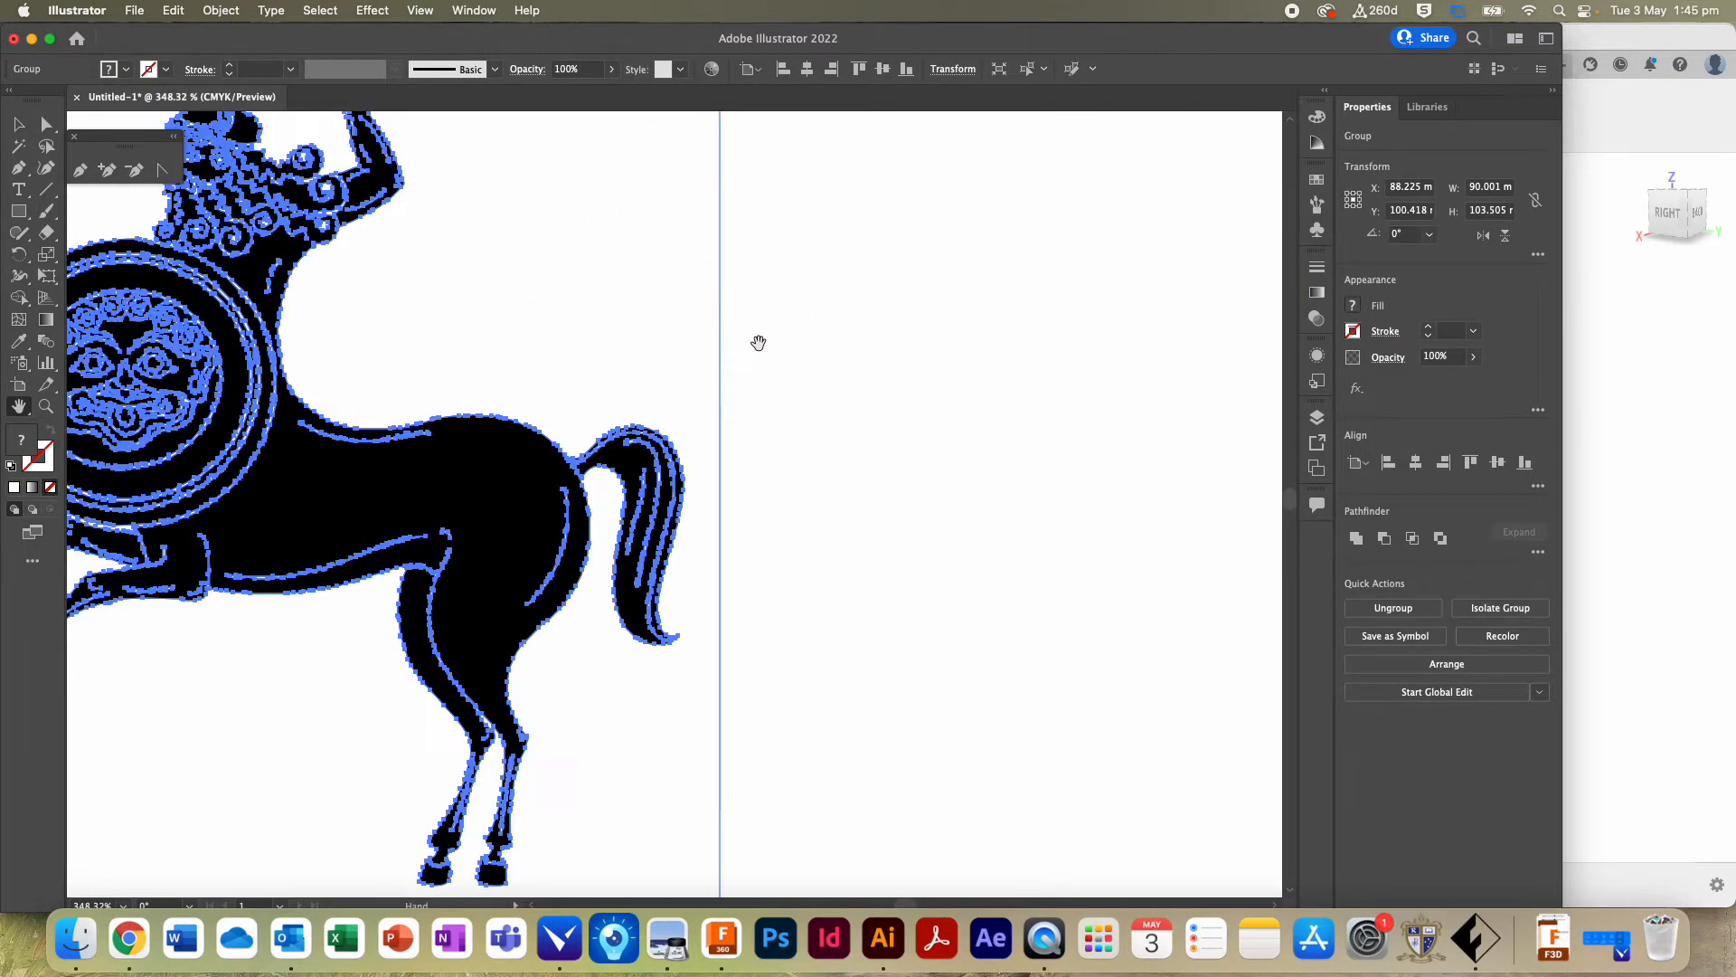
scroll(758, 342, up, 3)
scroll(757, 342, left, 2)
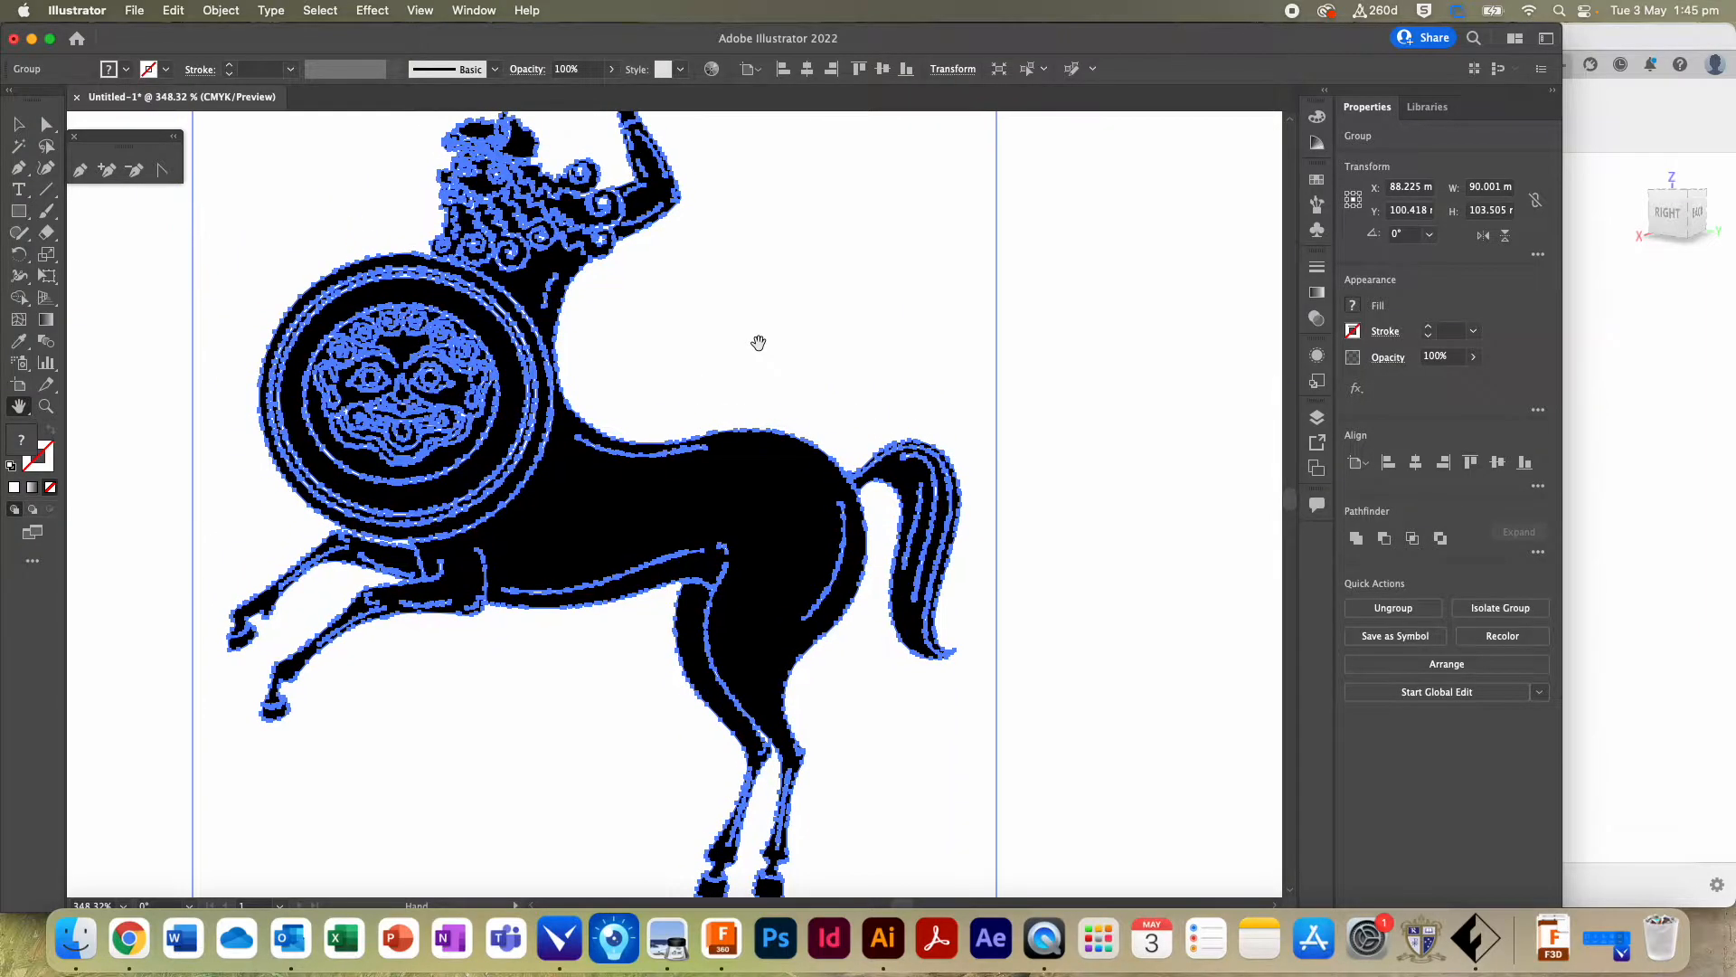
scroll(463, 301, up, 3)
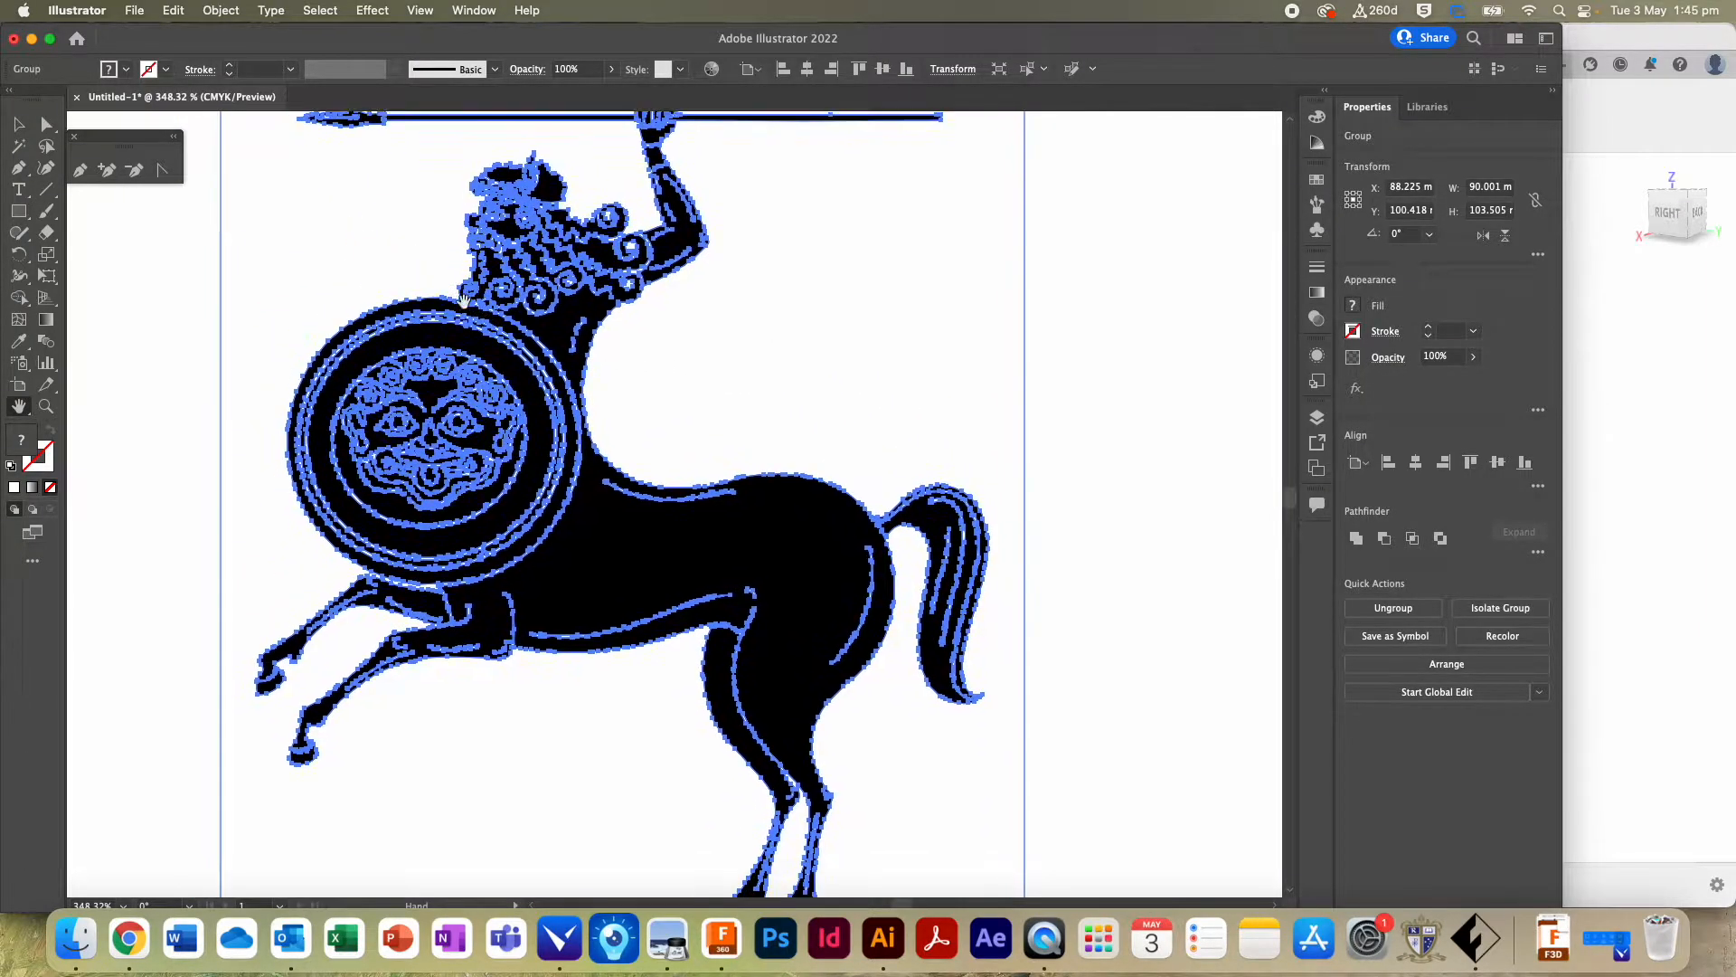
scroll(461, 301, left, 3)
scroll(461, 301, up, 2)
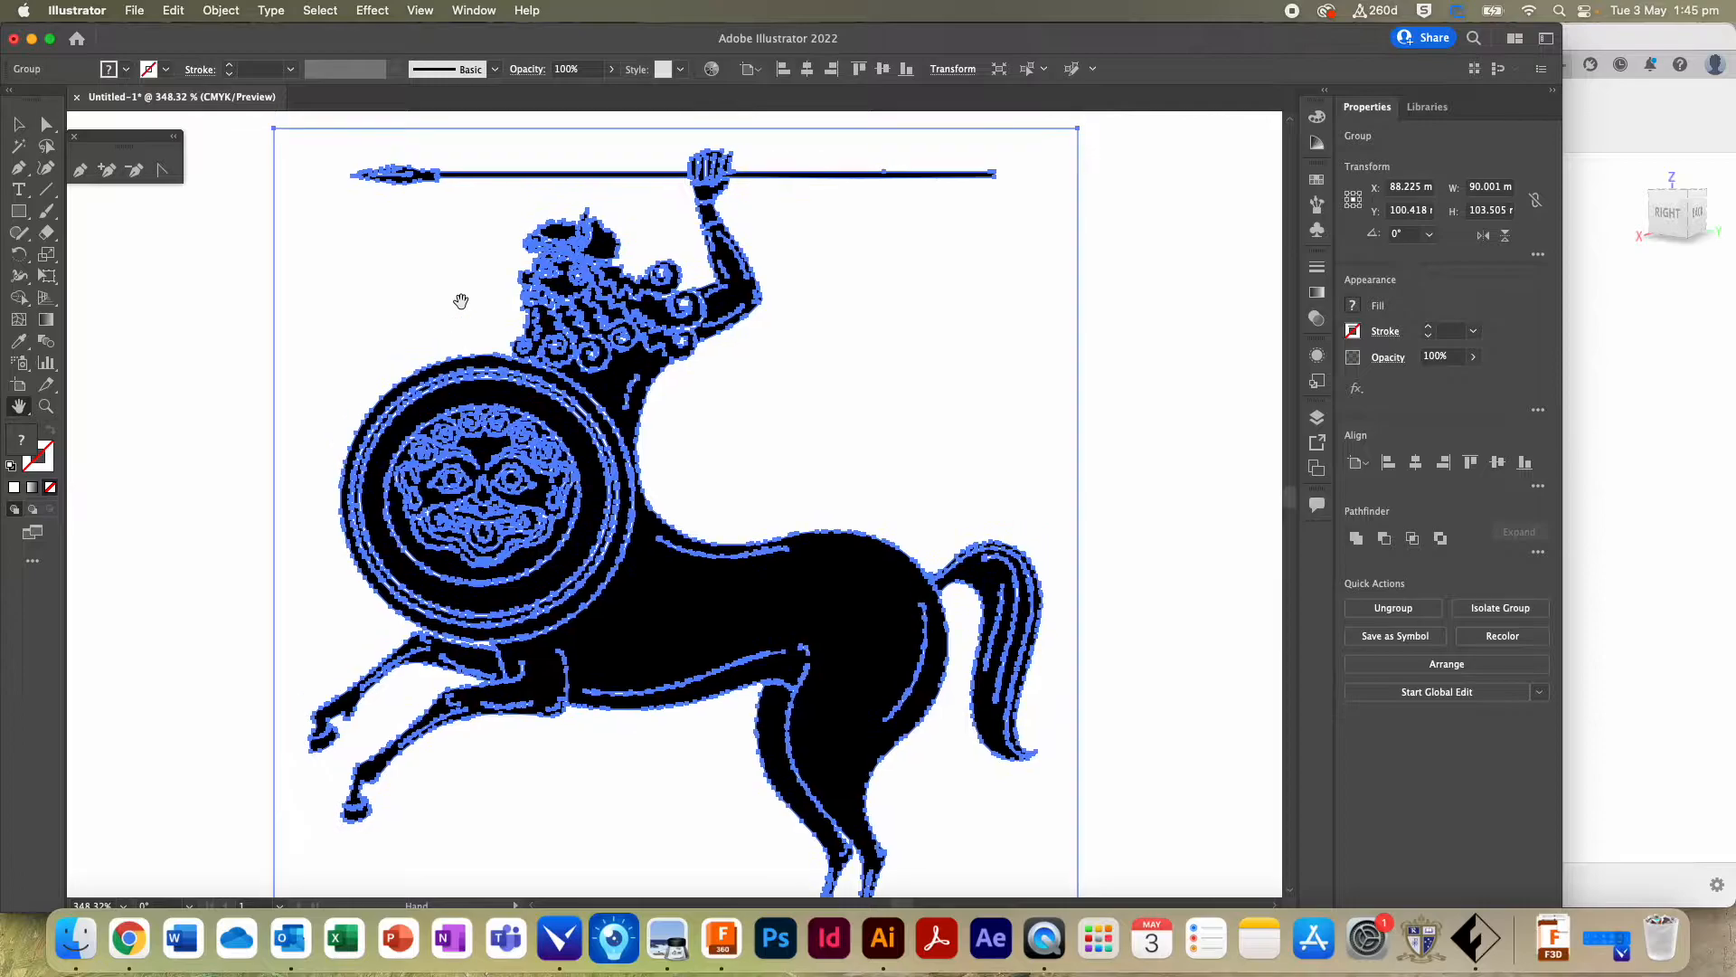
click(18, 124)
click(90, 274)
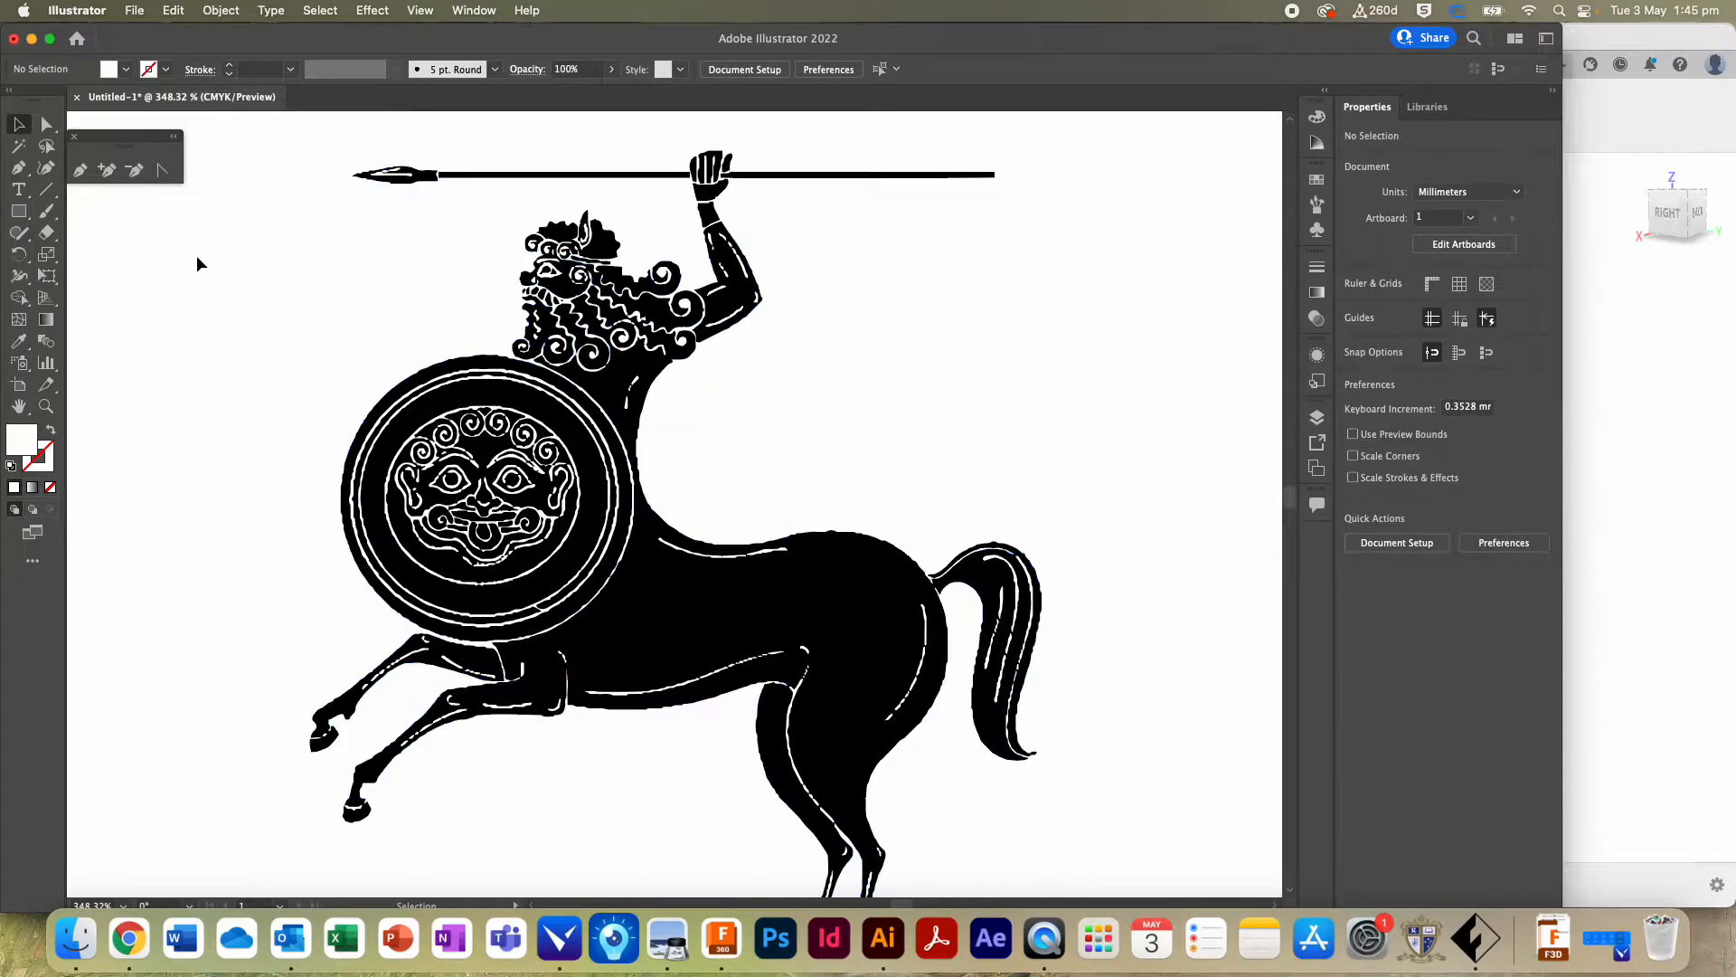
Step: Ungroup the traced centaur artwork into separate shapes
click(288, 248)
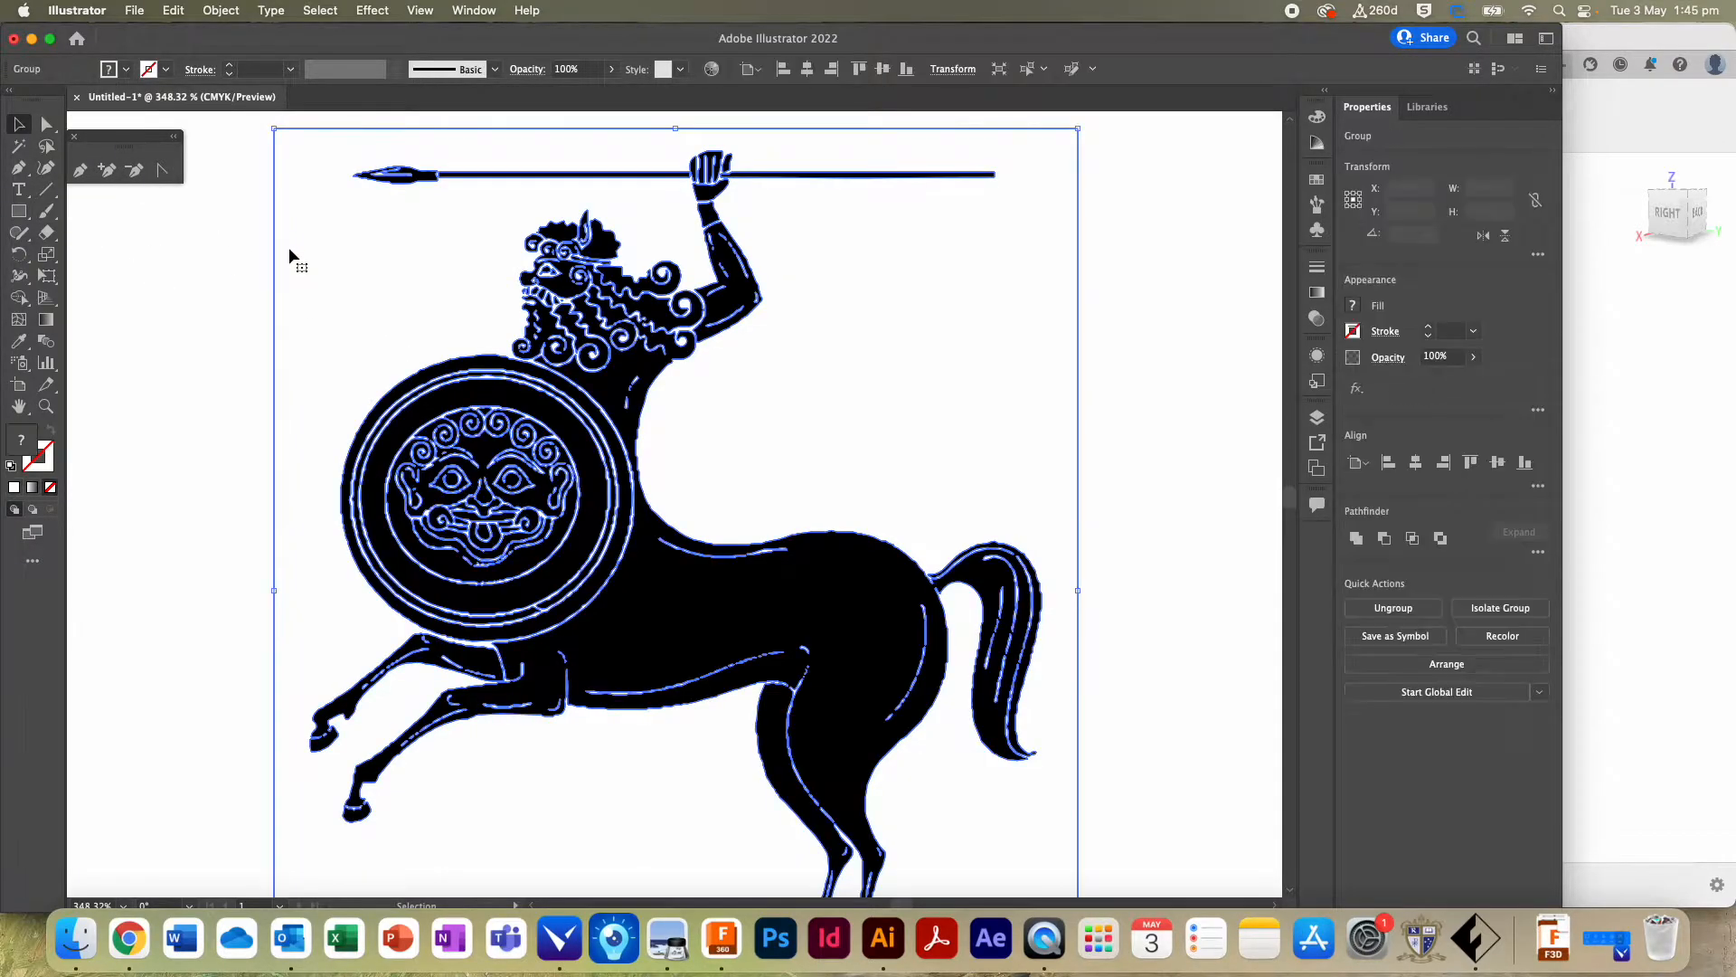
click(239, 14)
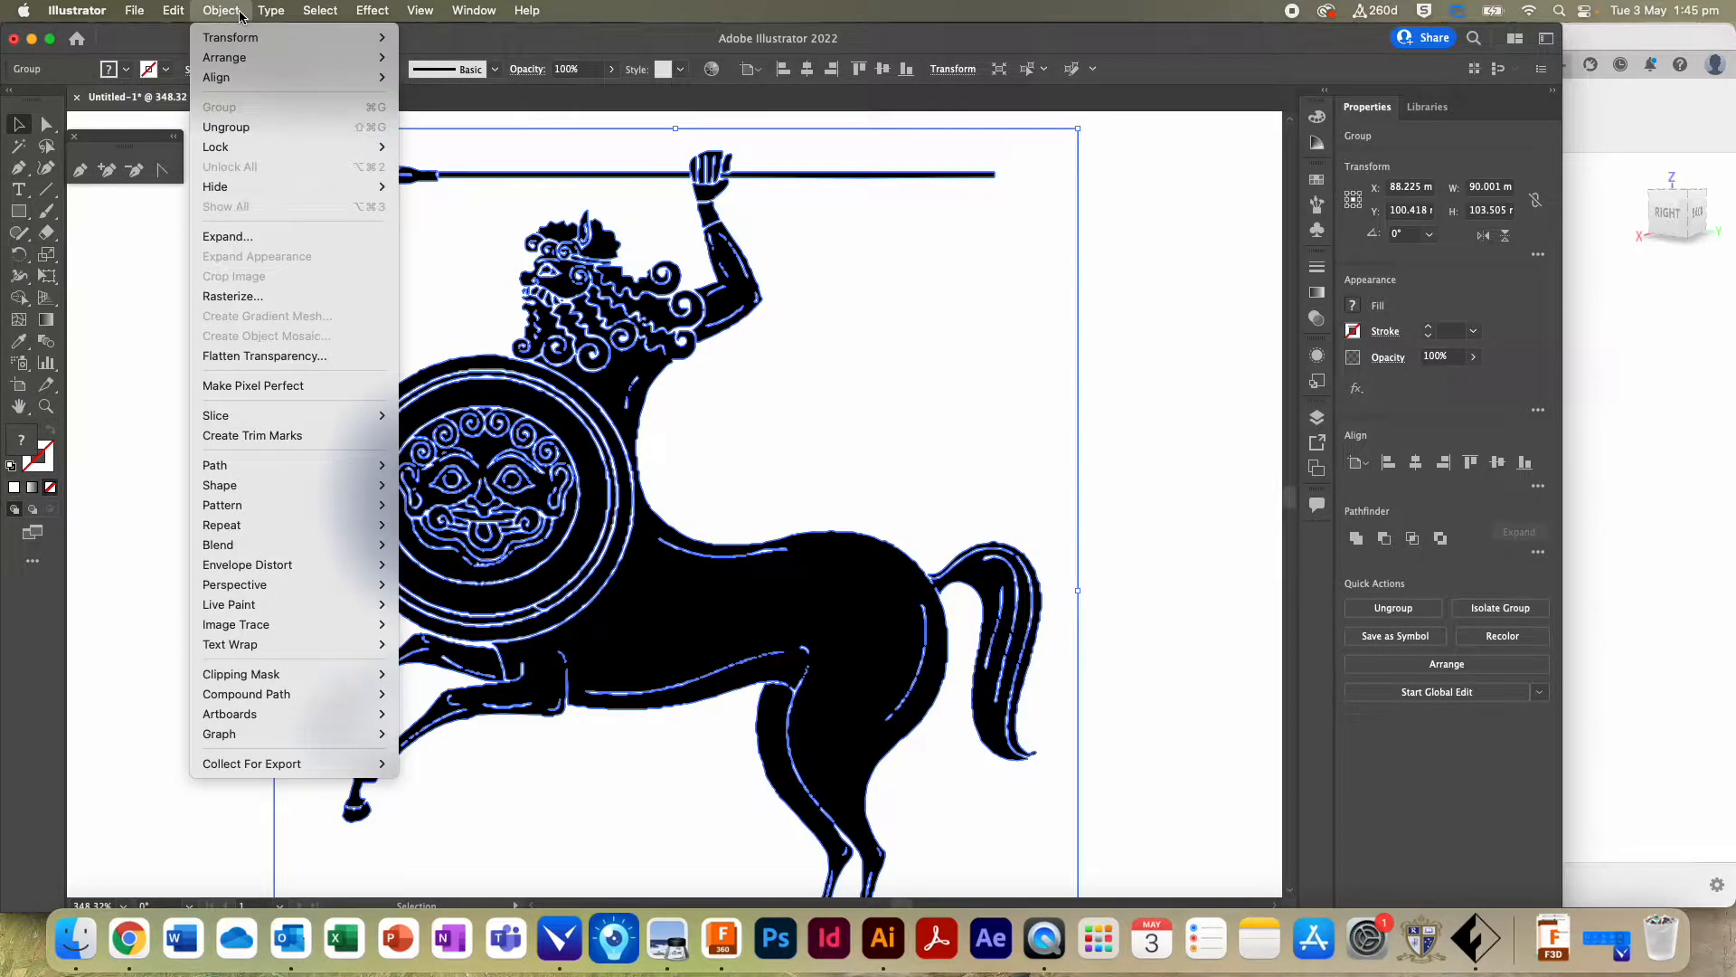
click(226, 126)
click(155, 247)
click(317, 251)
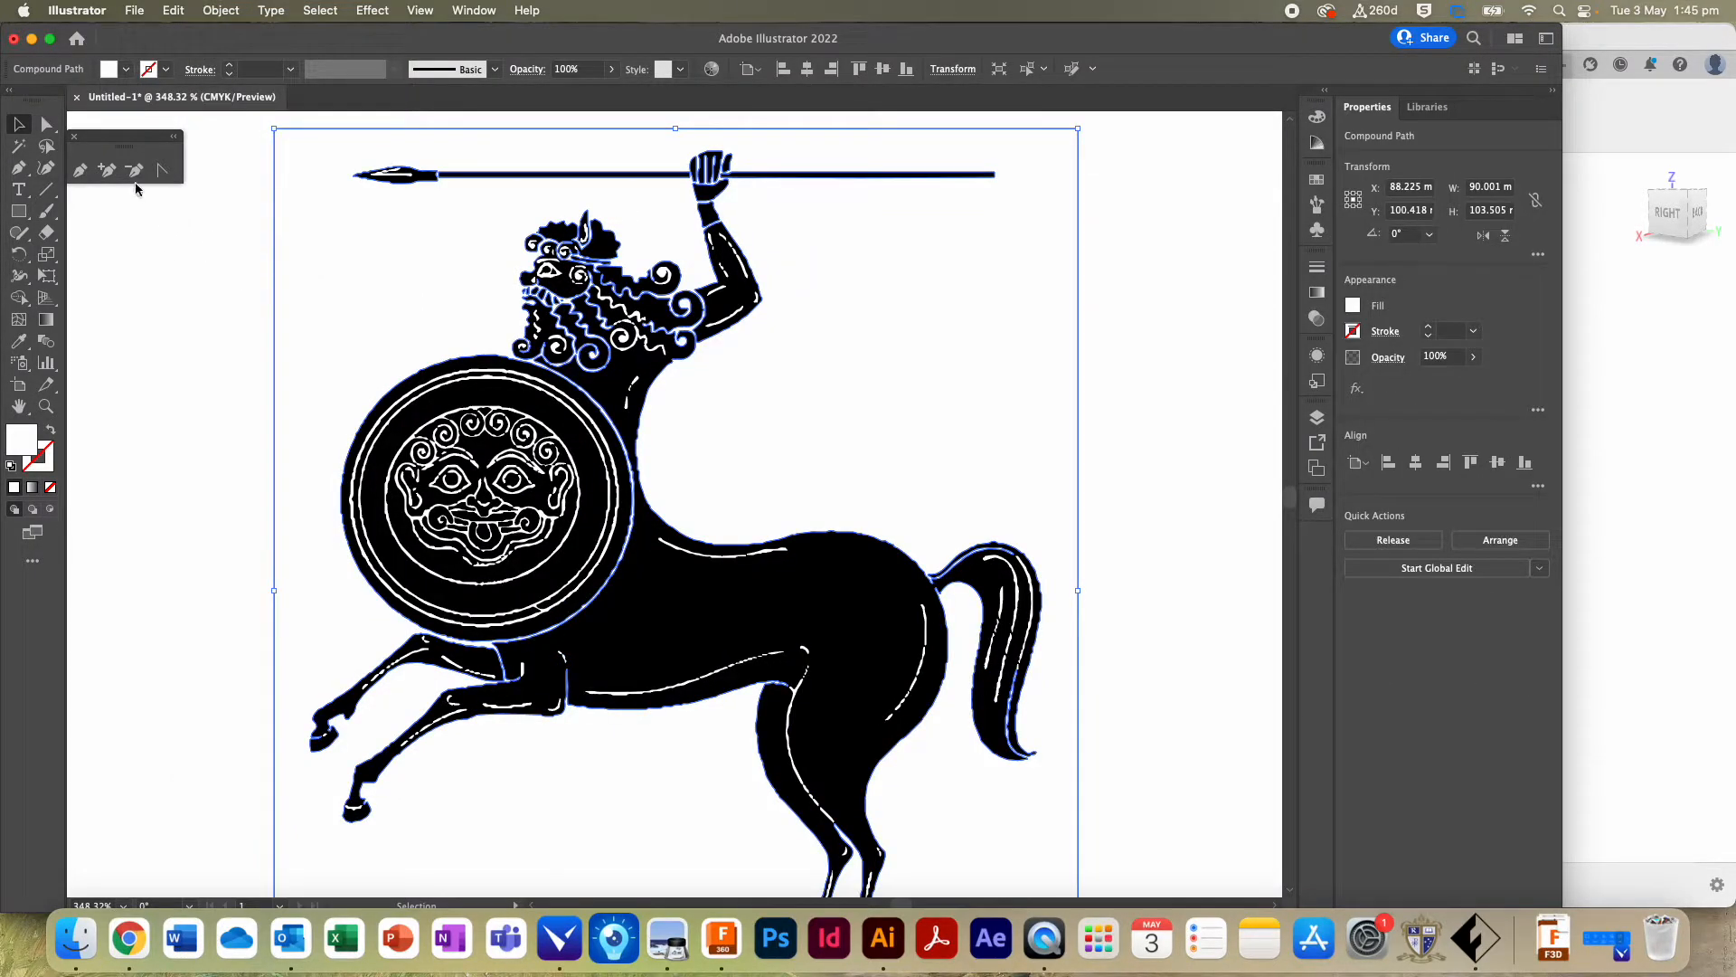
click(123, 270)
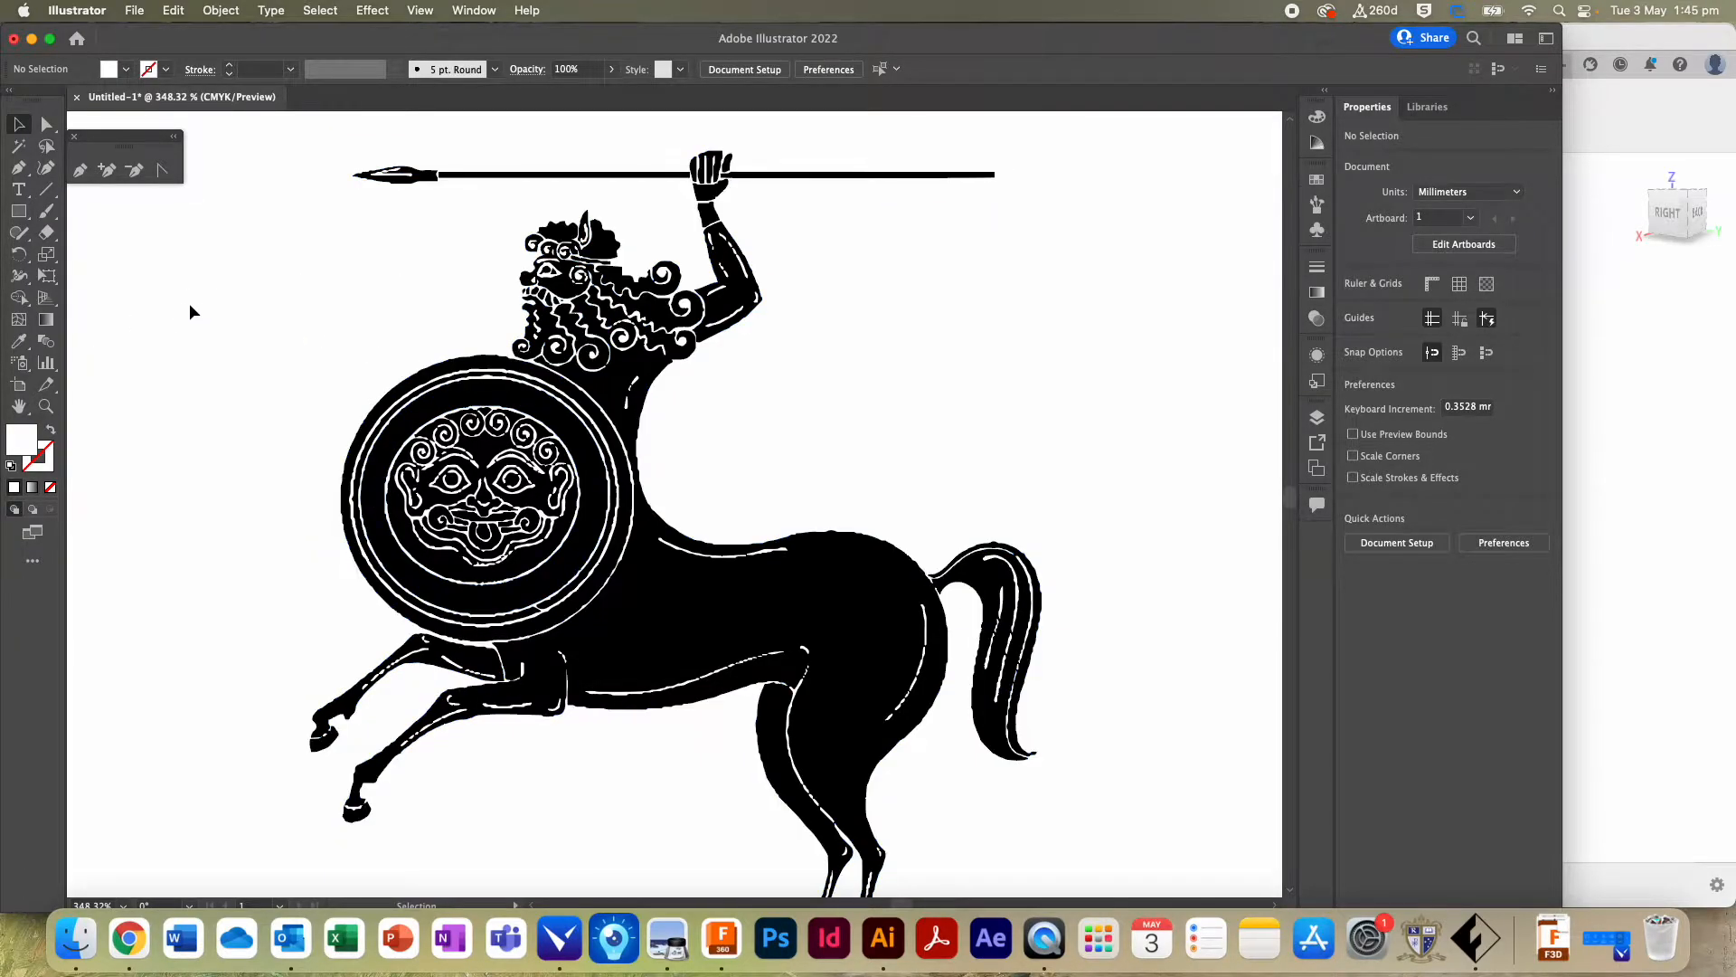
Step: Try moving the white background shape away from the black centaur silhouette, and undo the move
click(318, 232)
drag(330, 228, 470, 313)
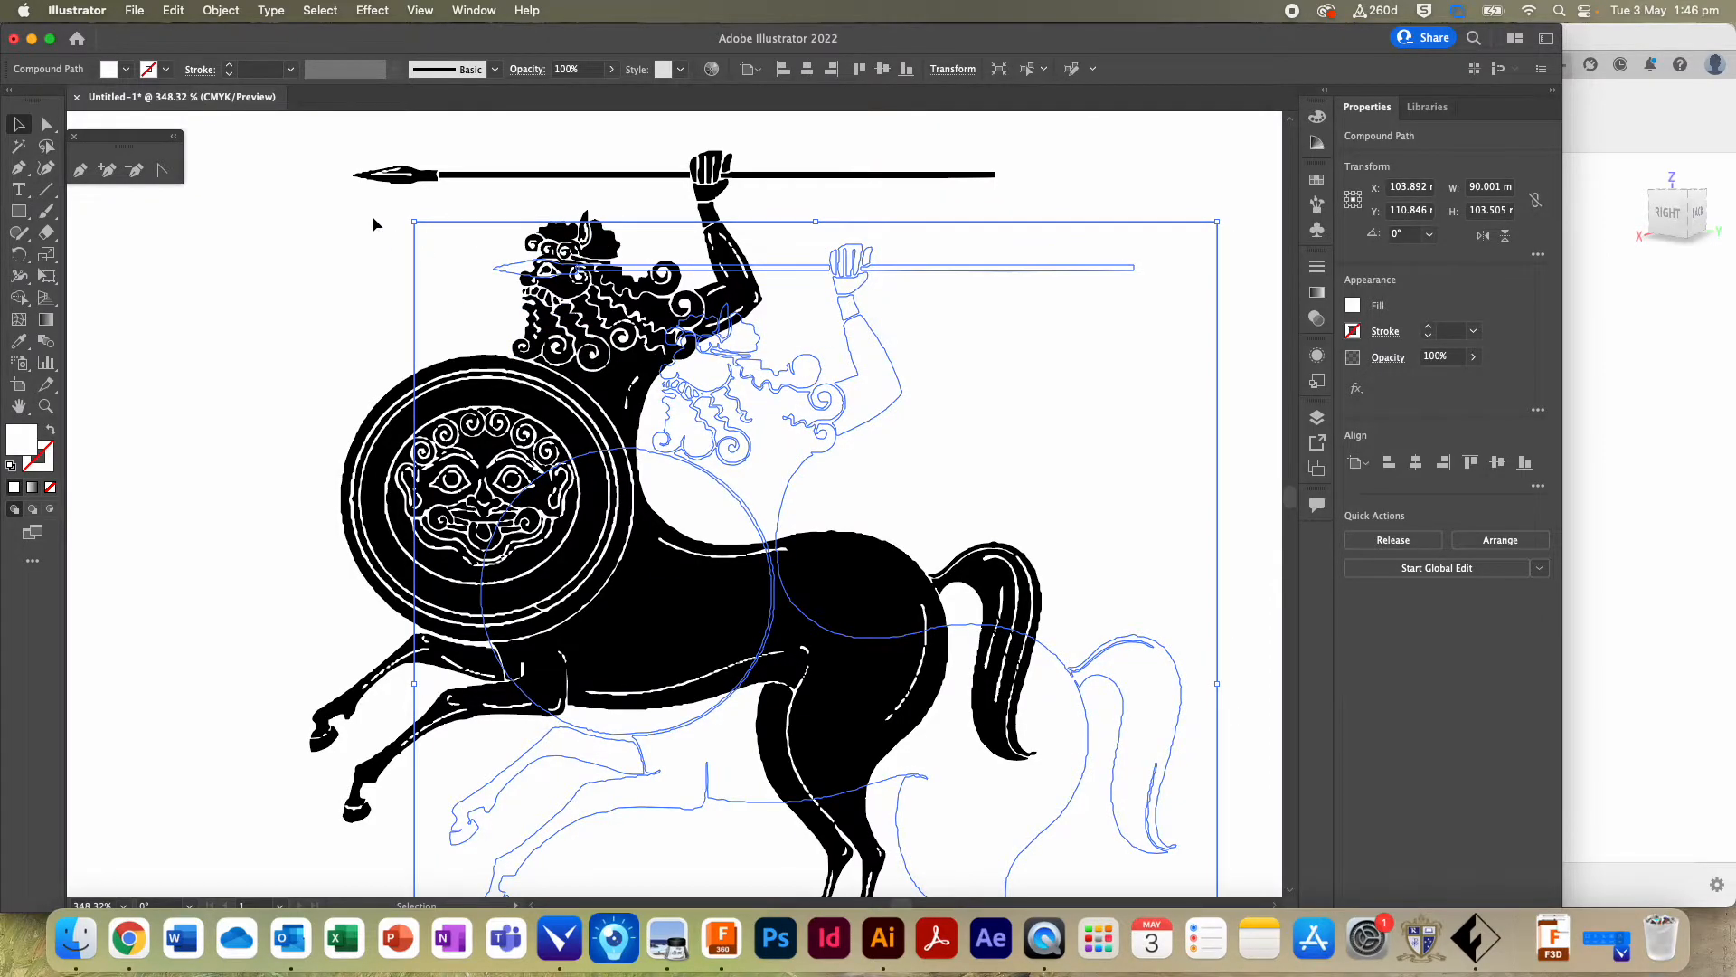
key(super+z)
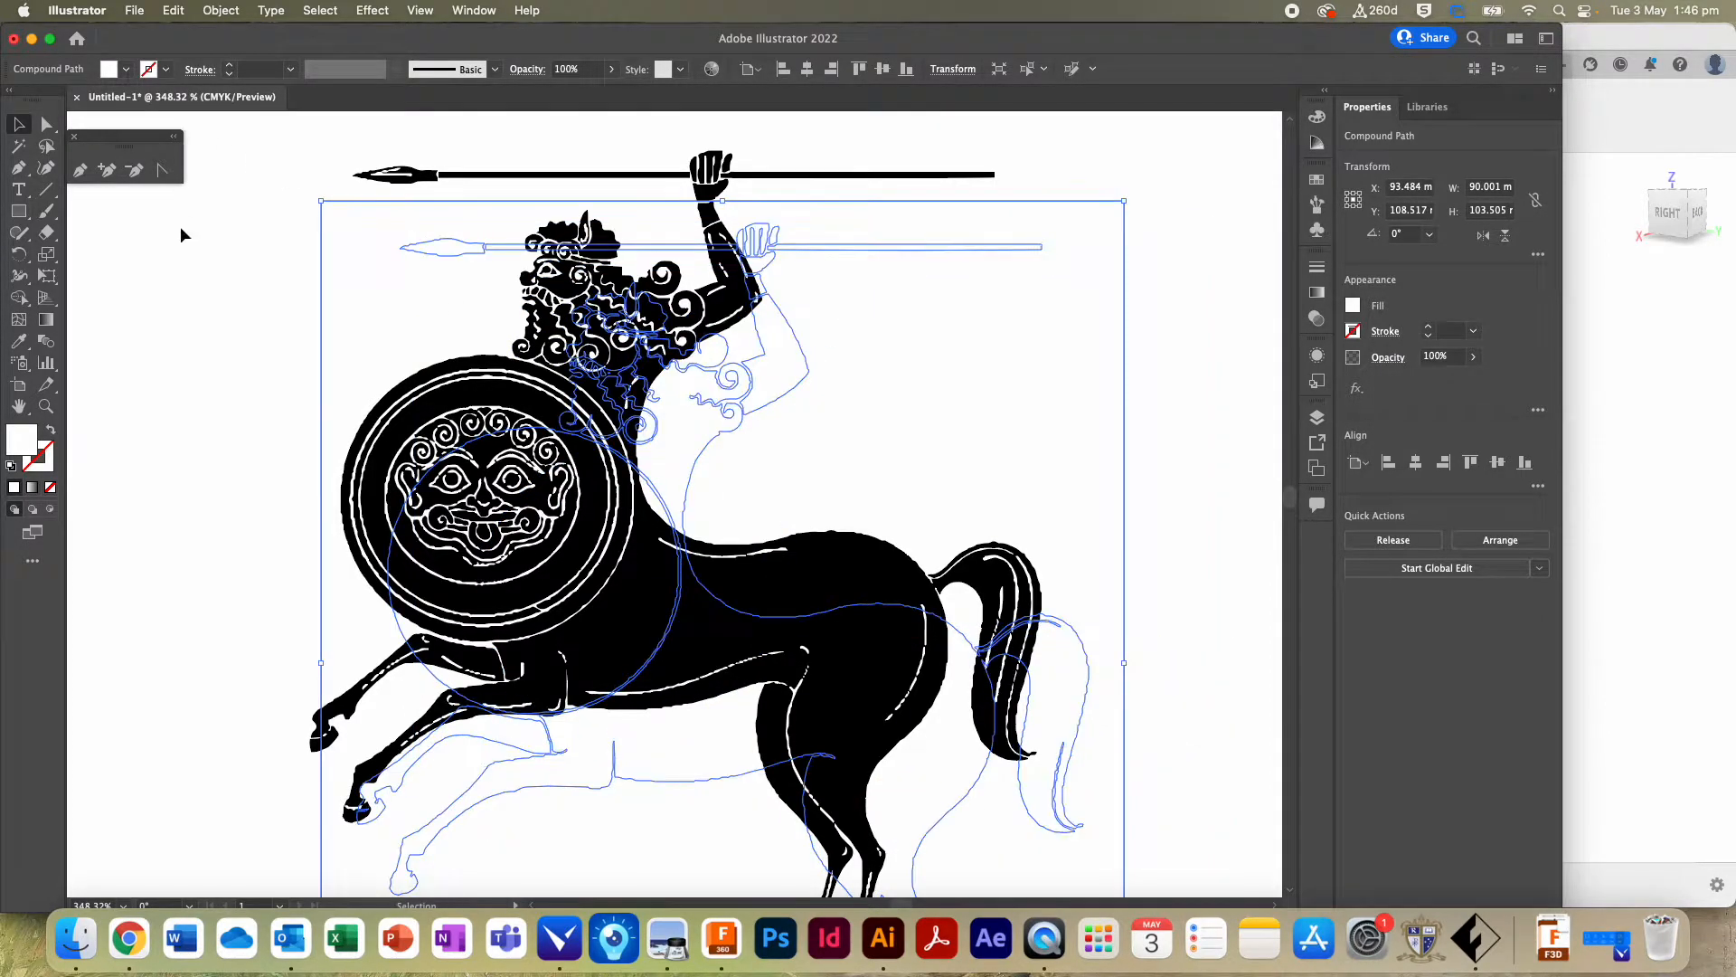
key(super+z)
click(195, 361)
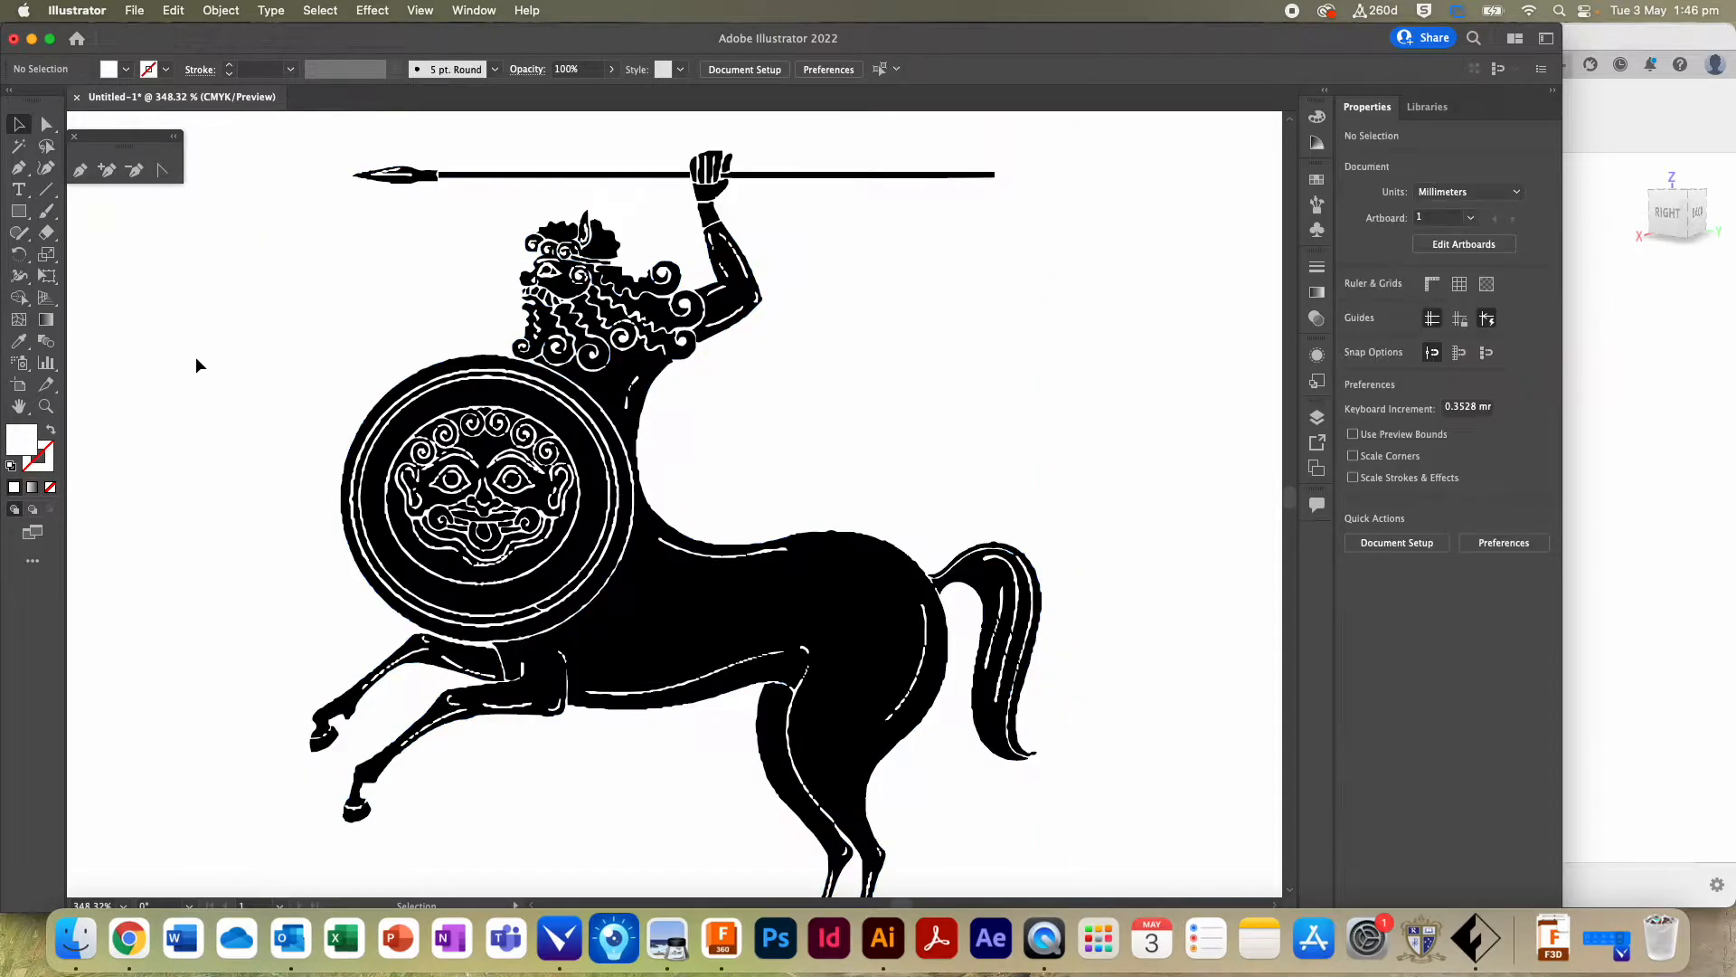
scroll(905, 416, down, 2)
scroll(760, 619, down, 4)
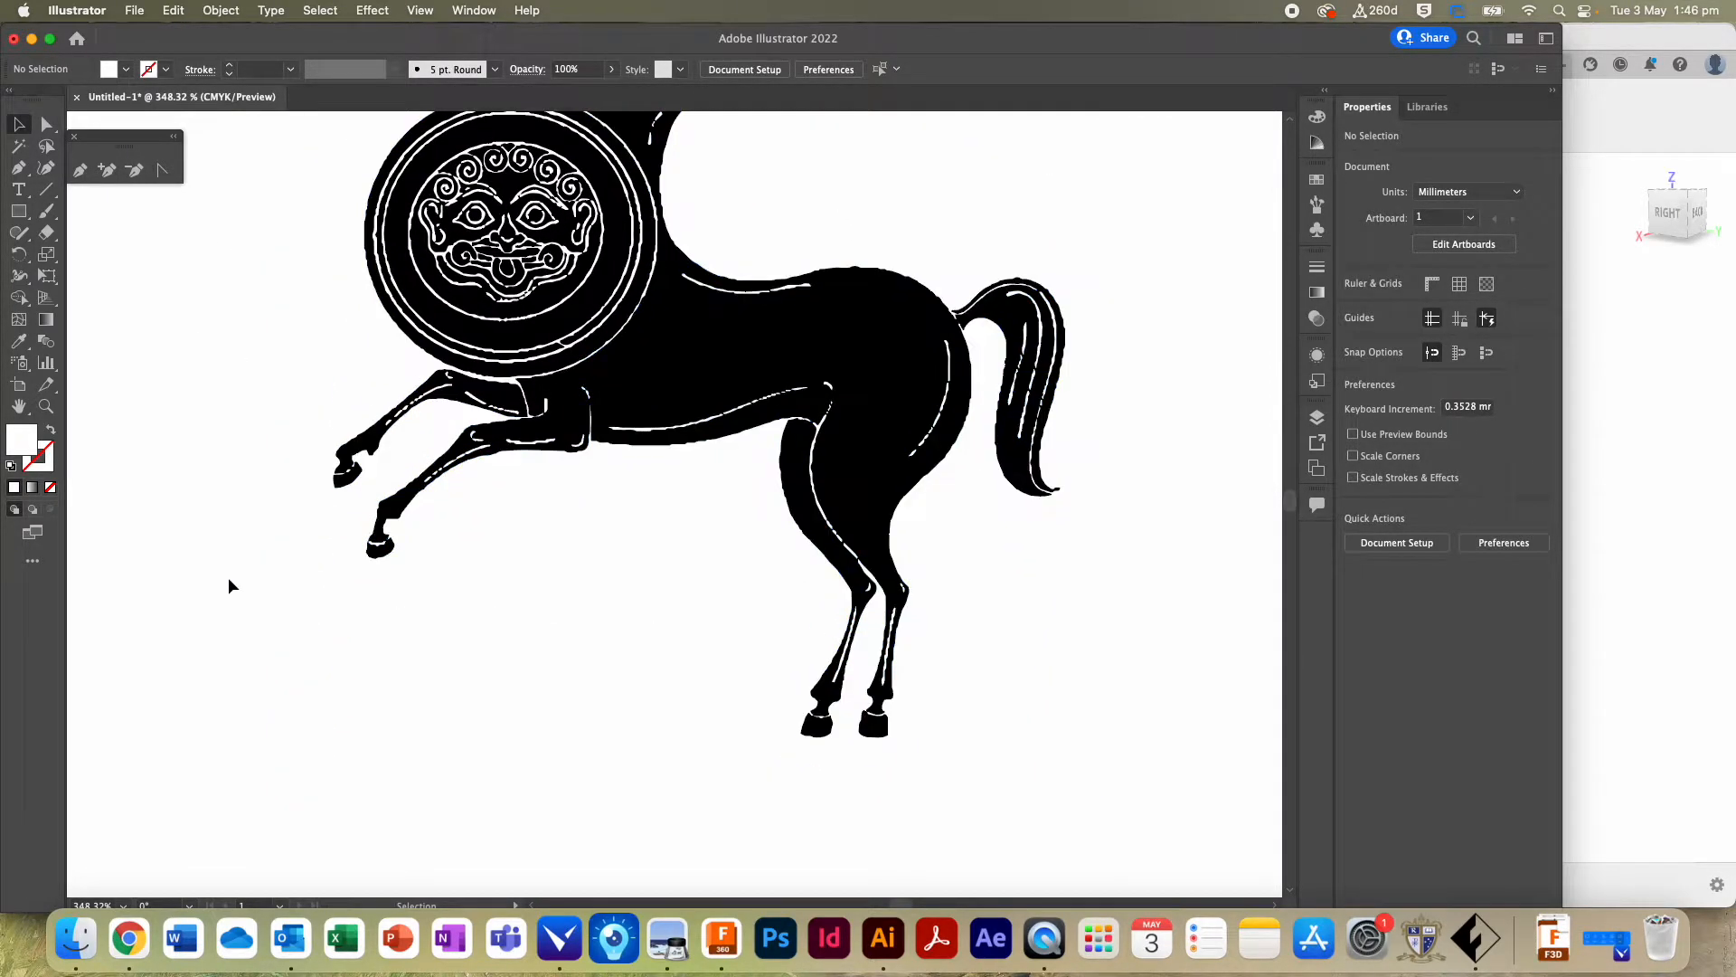
scroll(437, 615, up, 3)
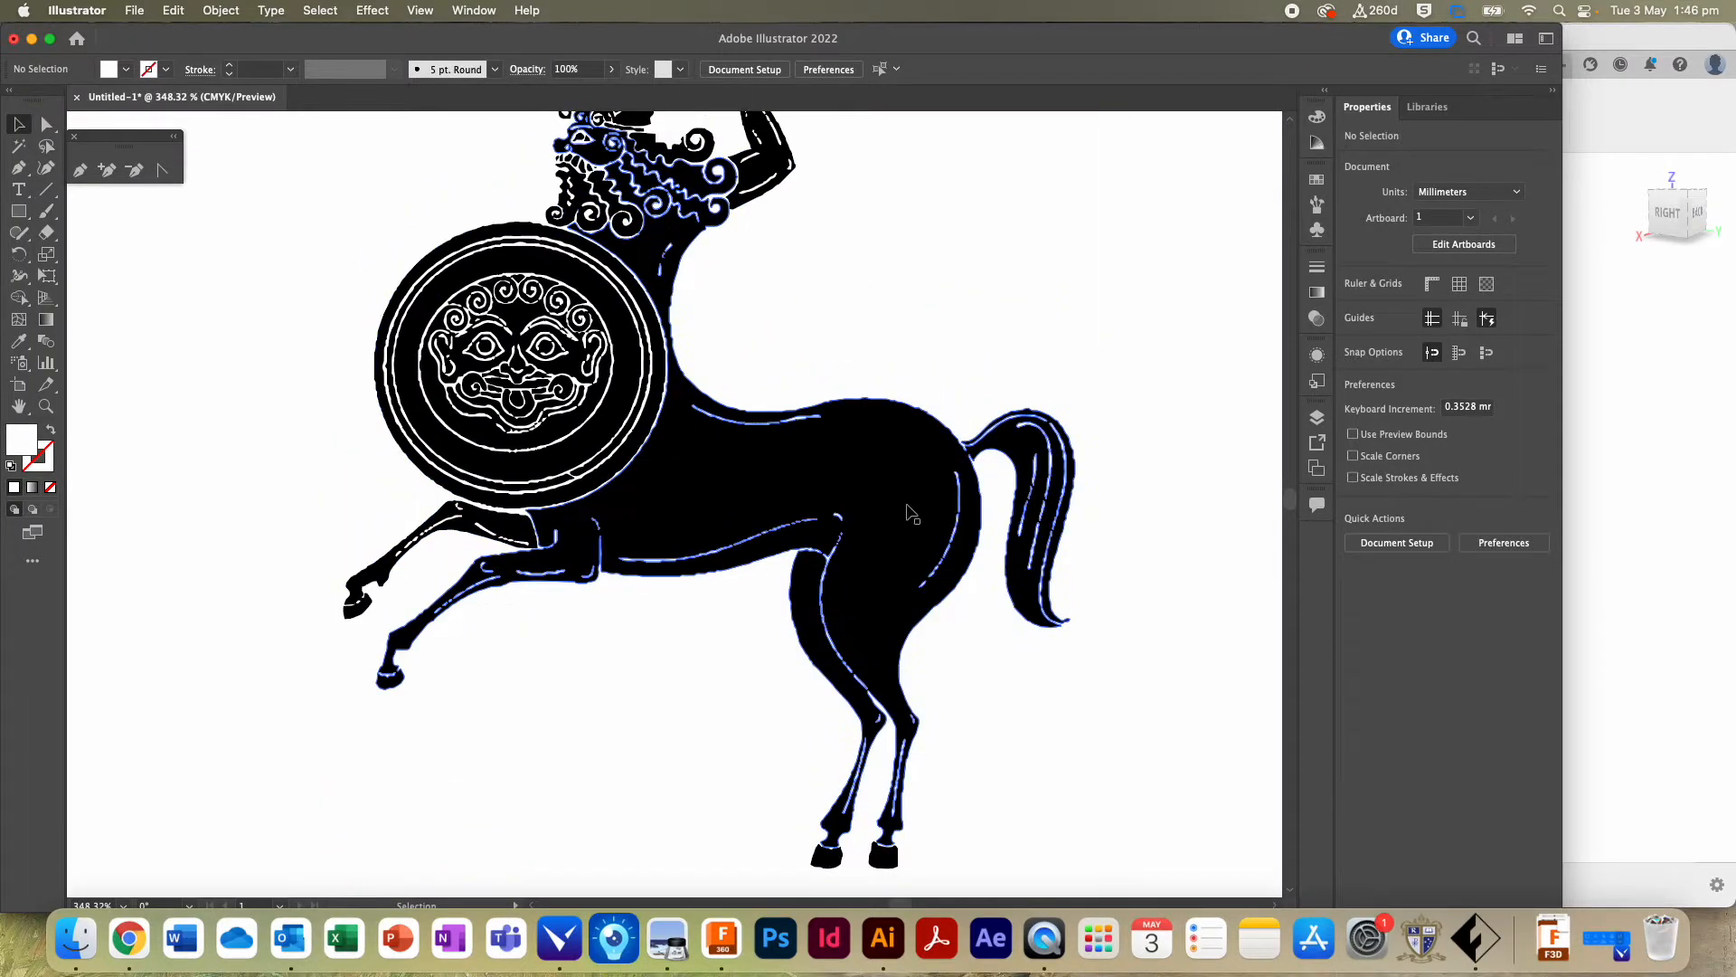
scroll(966, 310, up, 2)
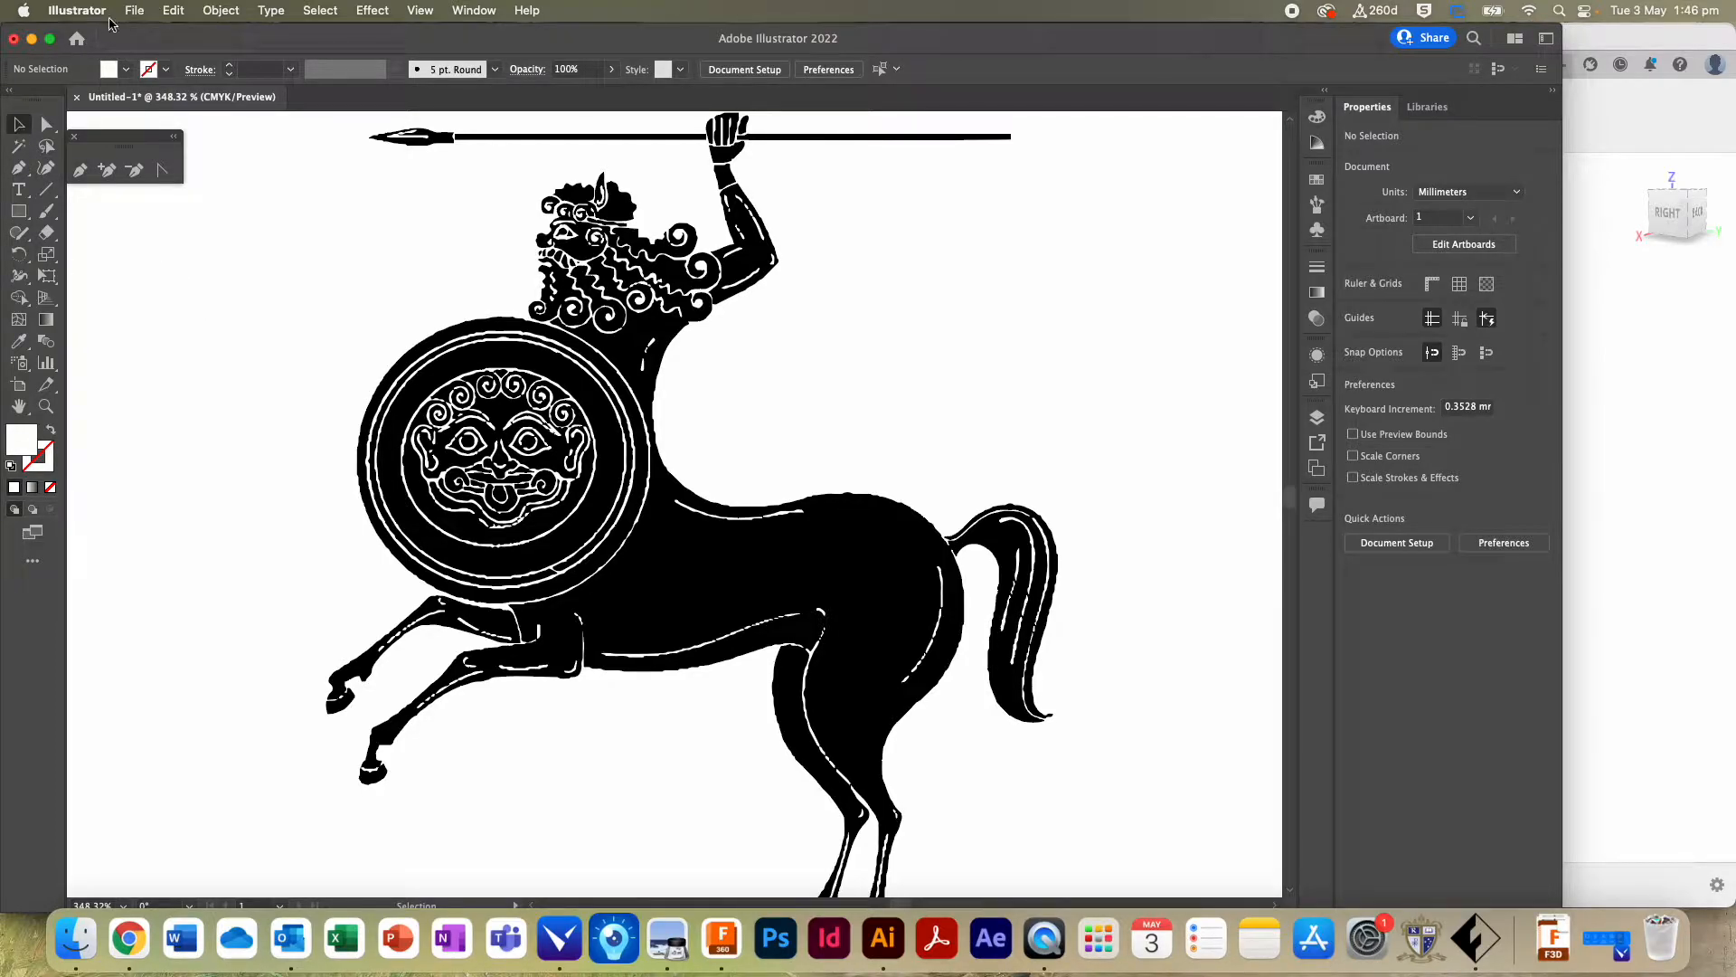
click(135, 10)
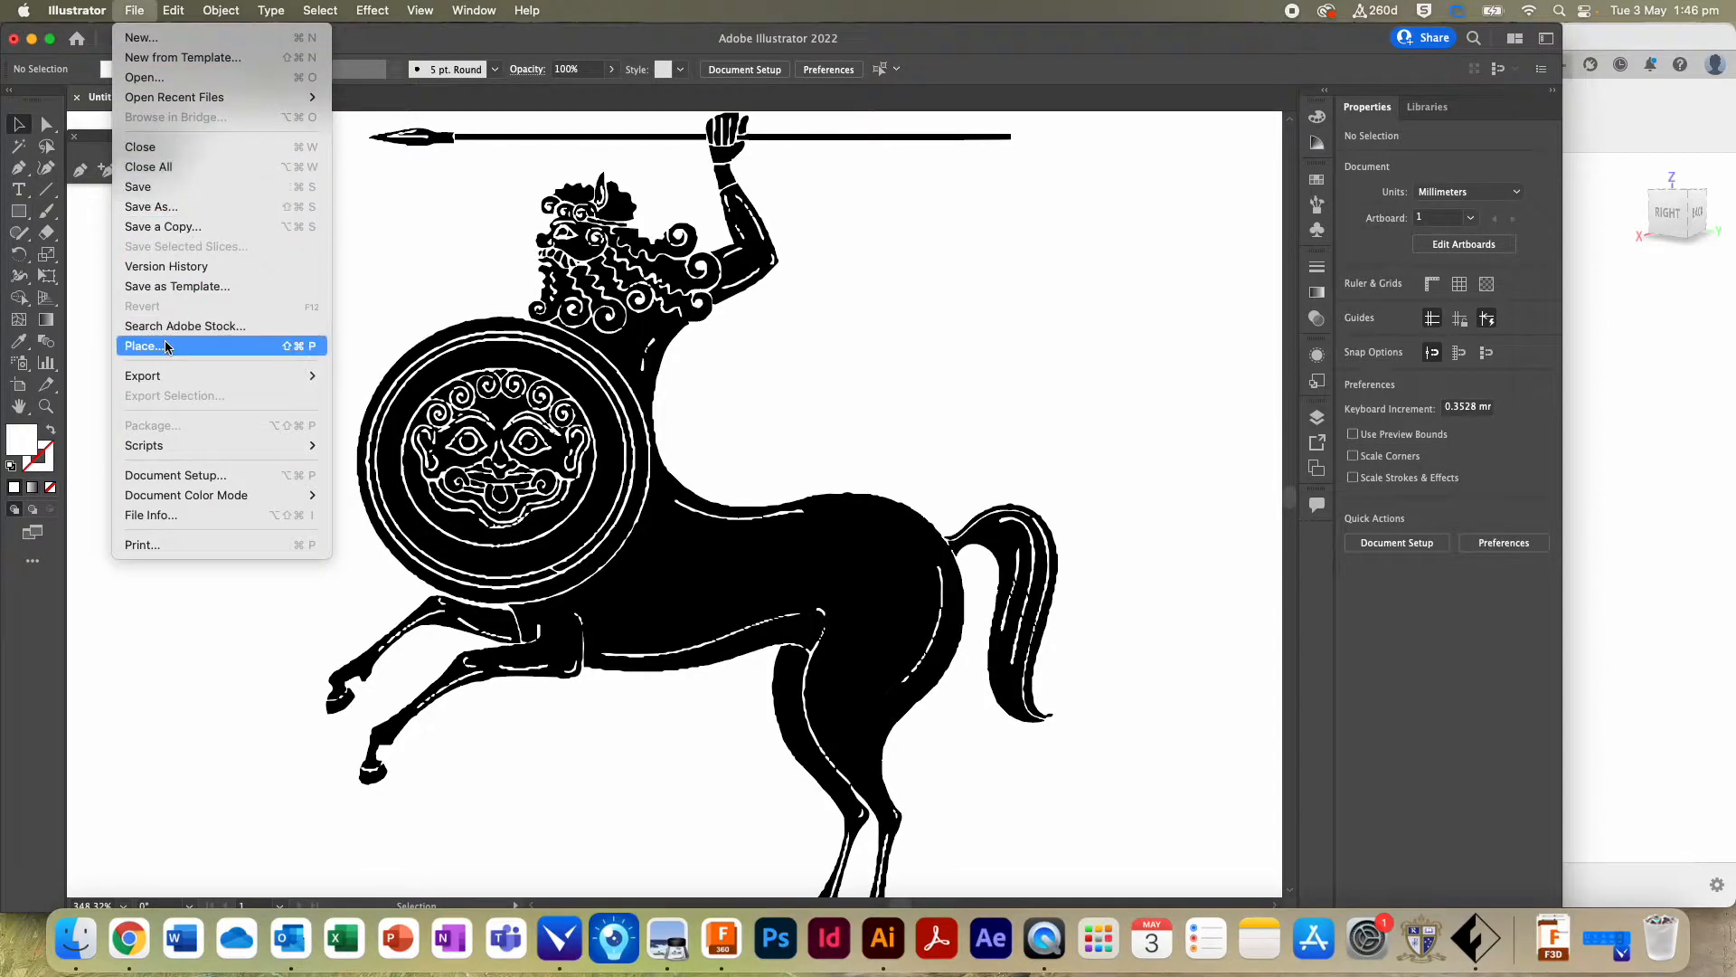
mouse_move(220, 10)
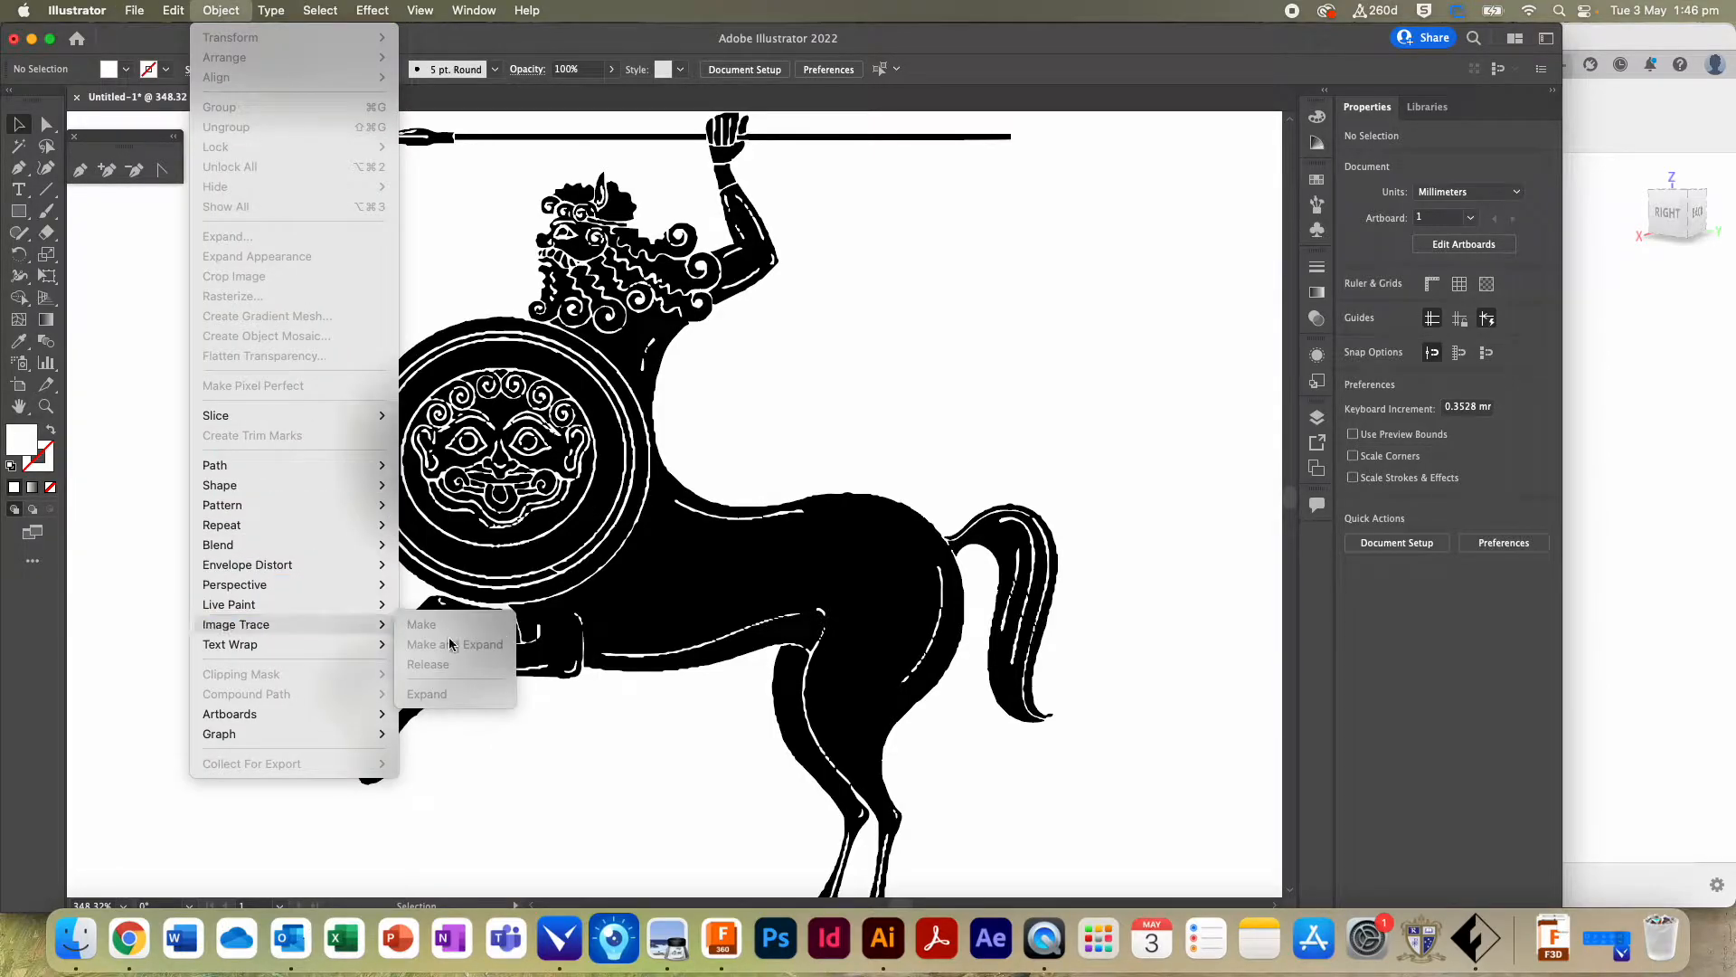
click(161, 371)
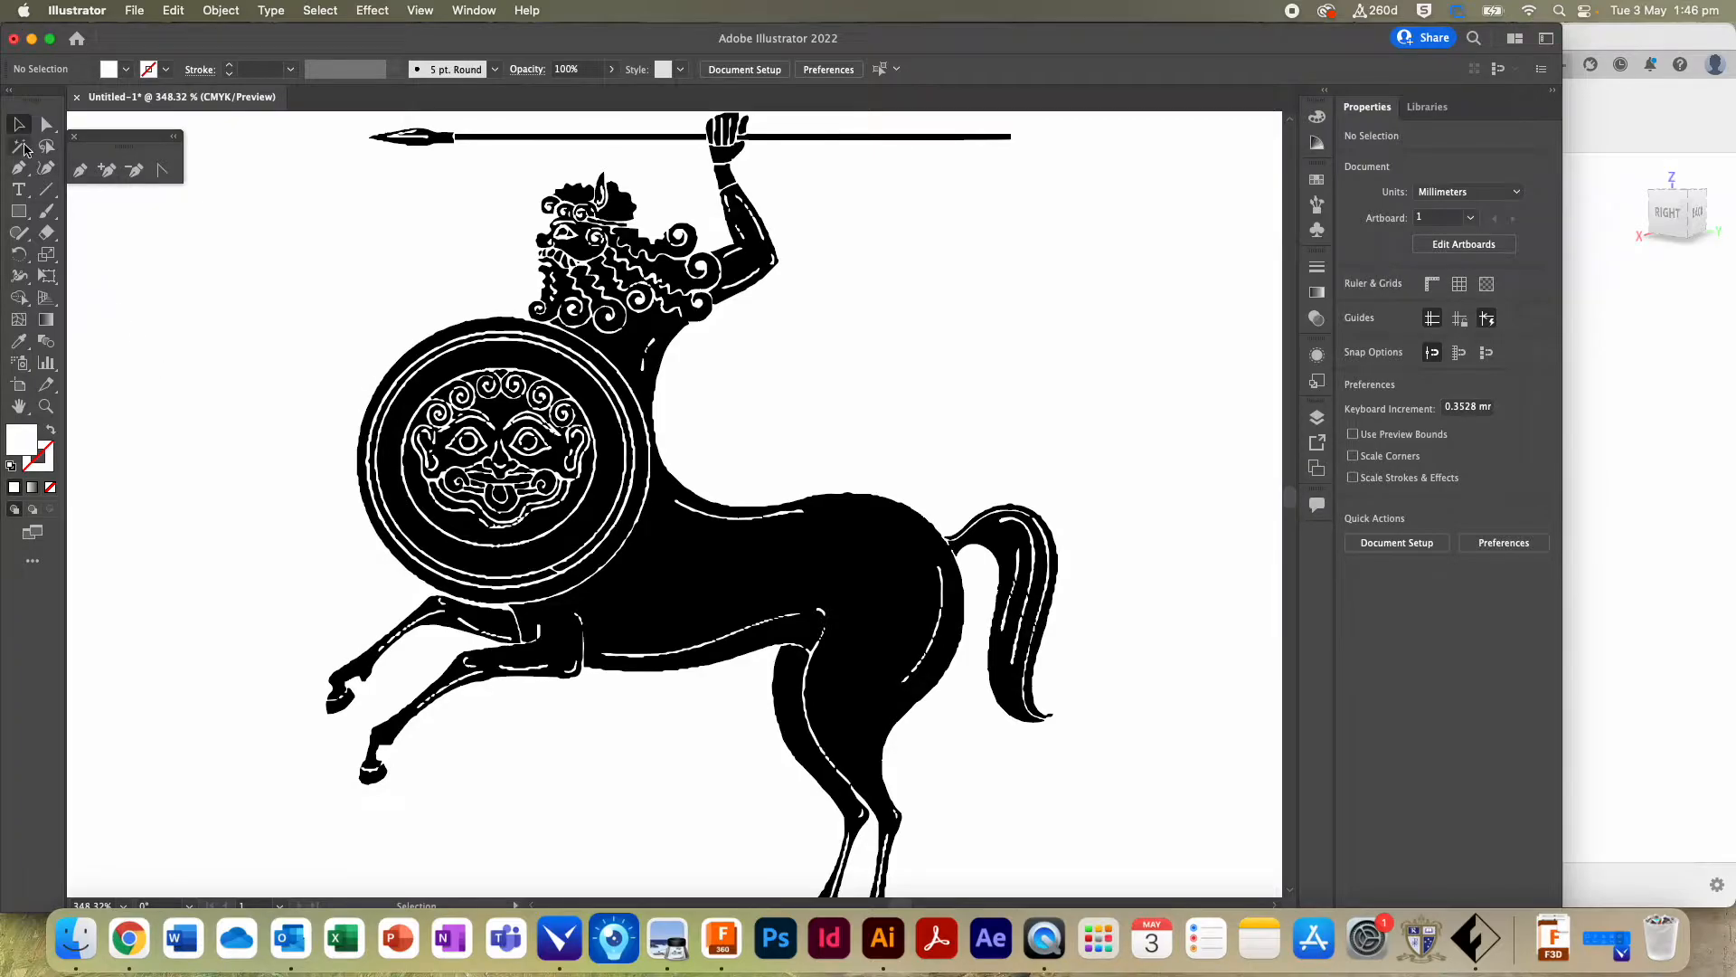
Step: Select all the white shapes of the traced centaur with the Magic Wand and delete them, leaving only the black shapes
click(16, 148)
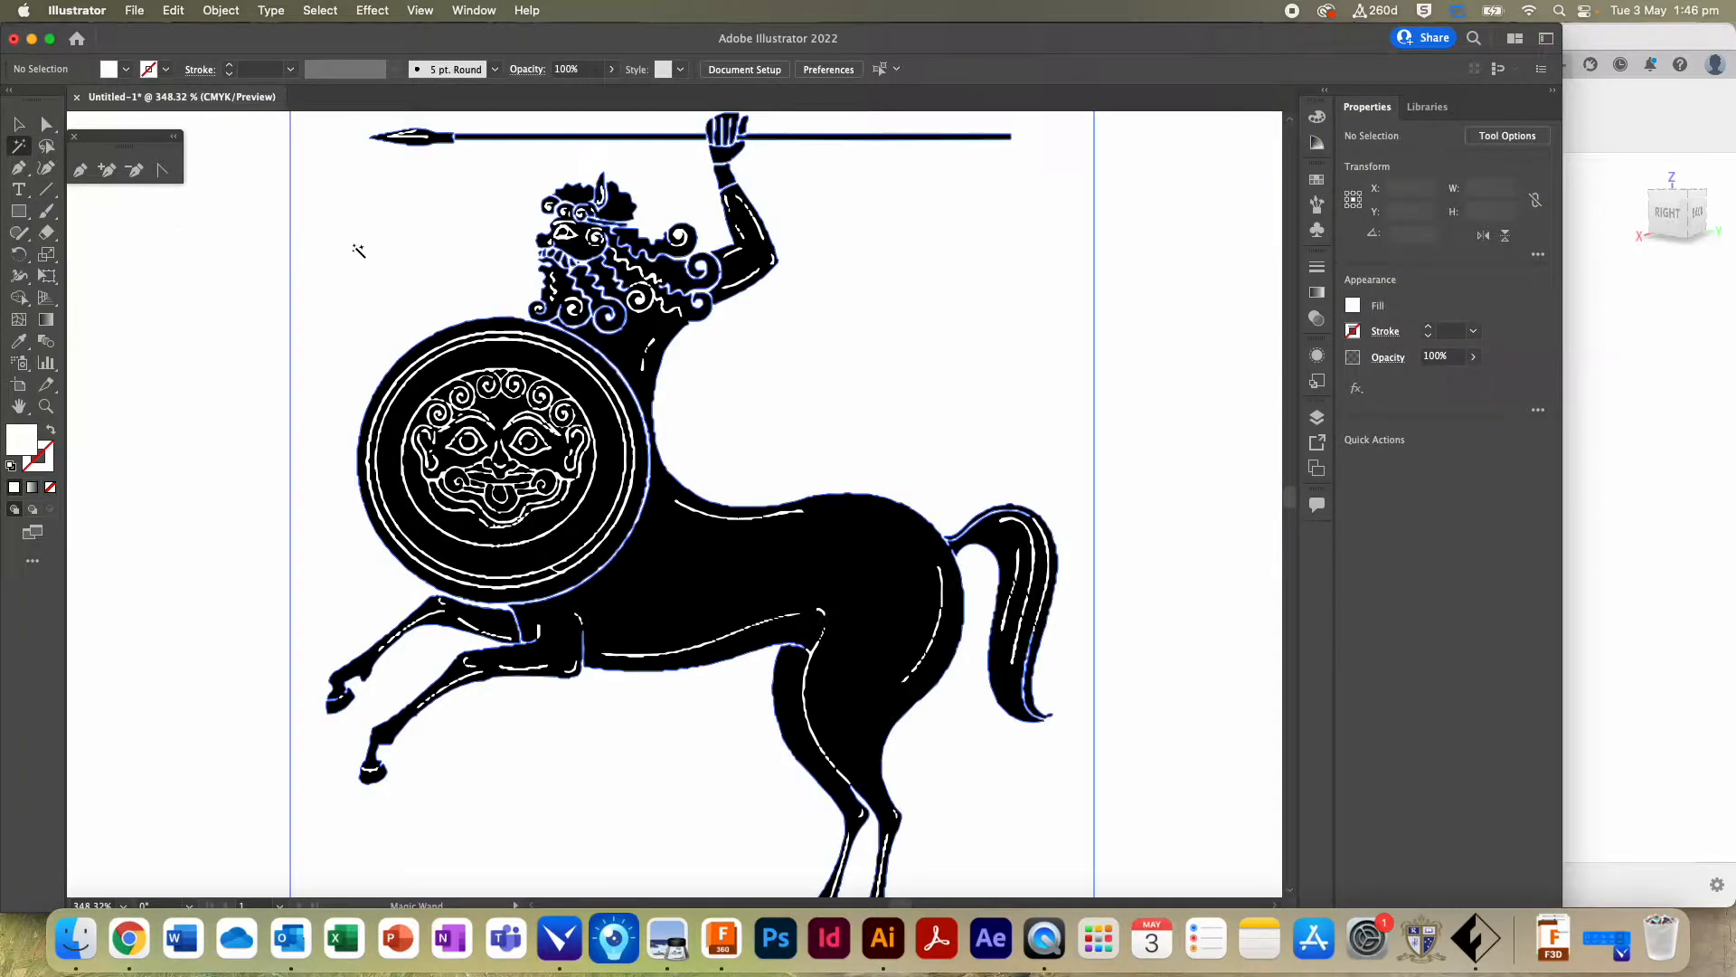
click(413, 263)
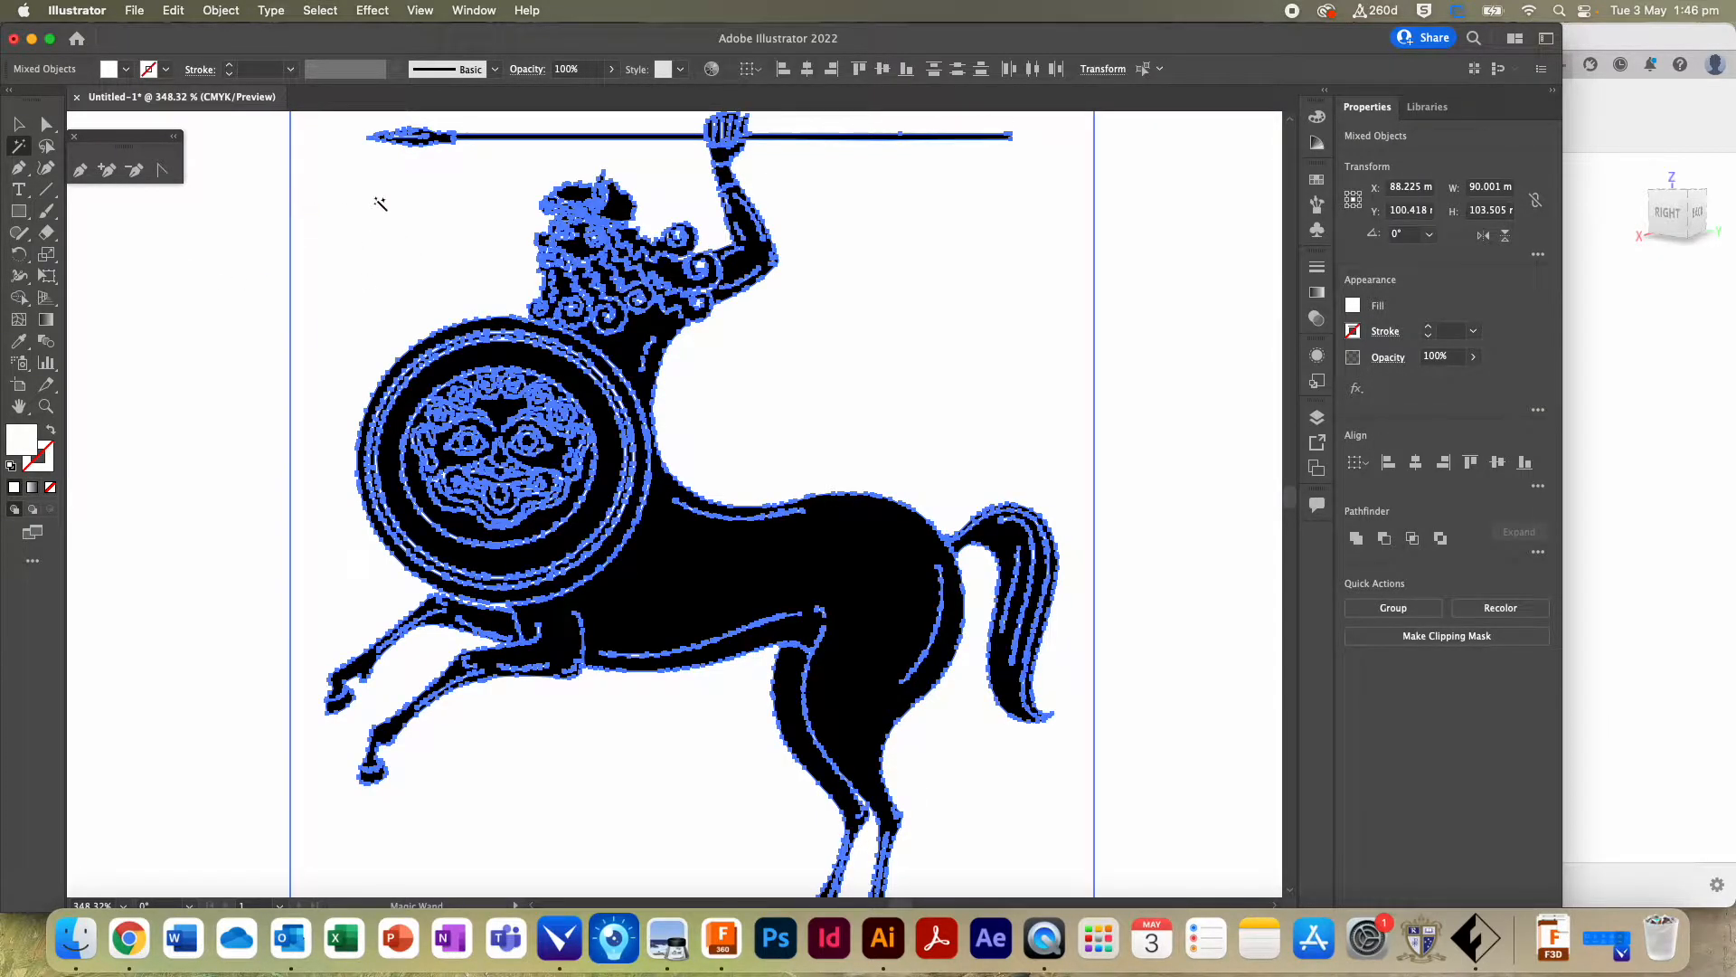
click(438, 241)
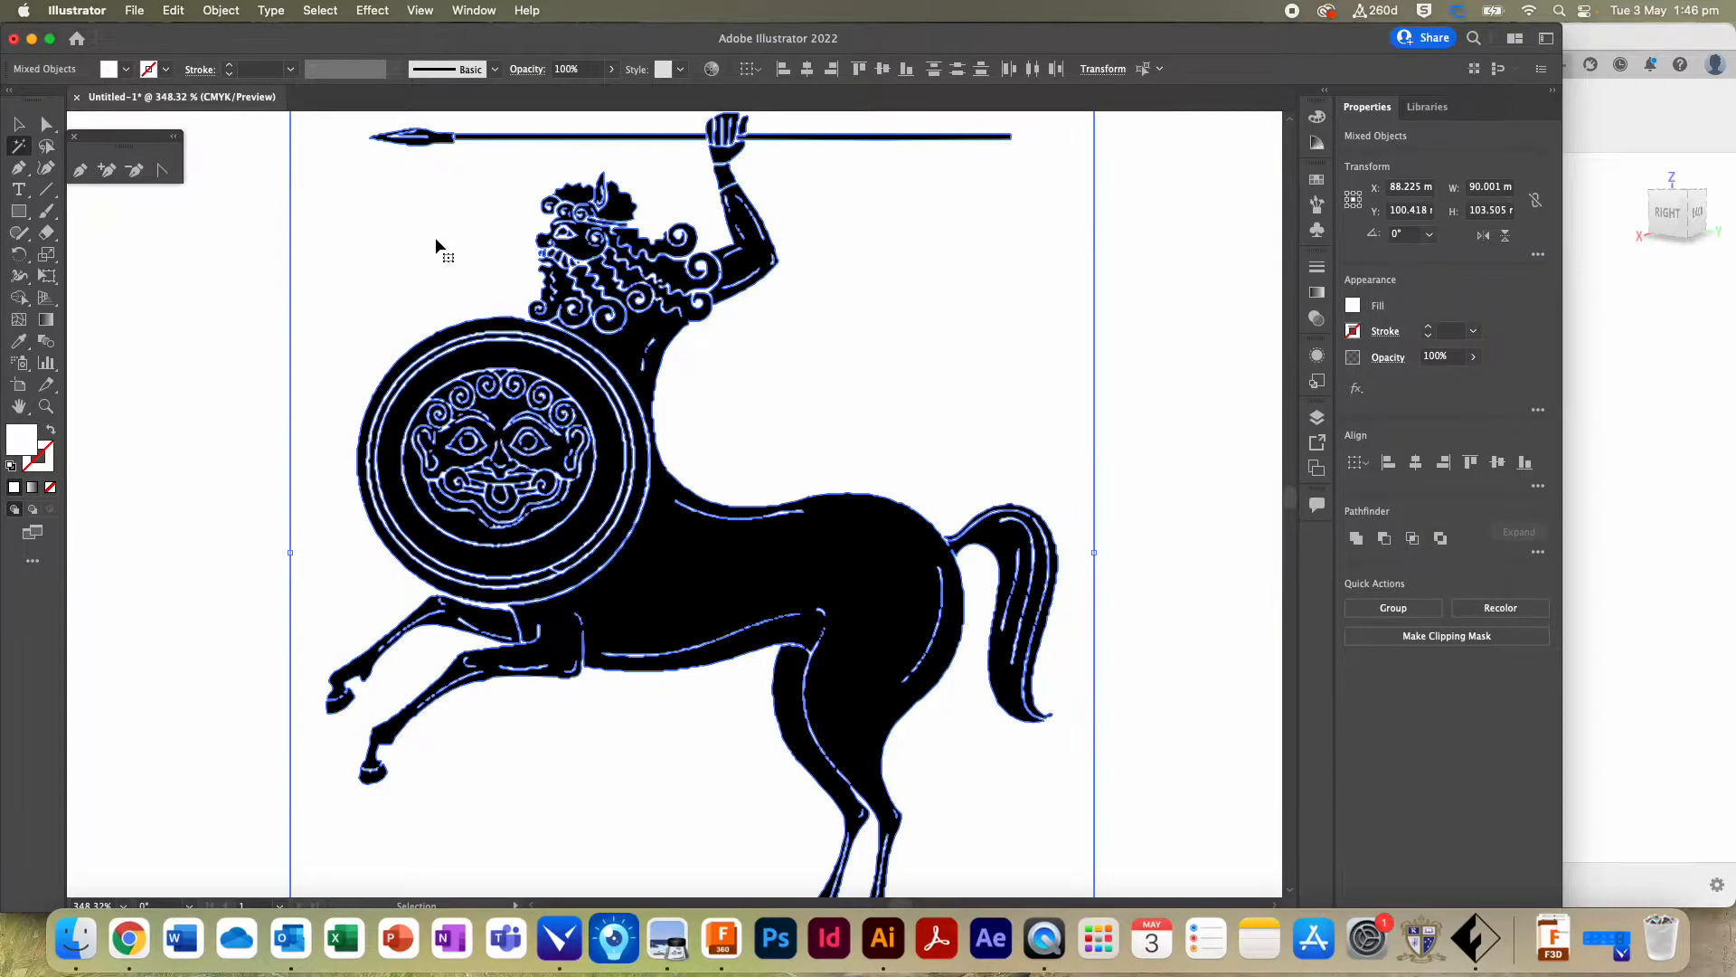
click(18, 124)
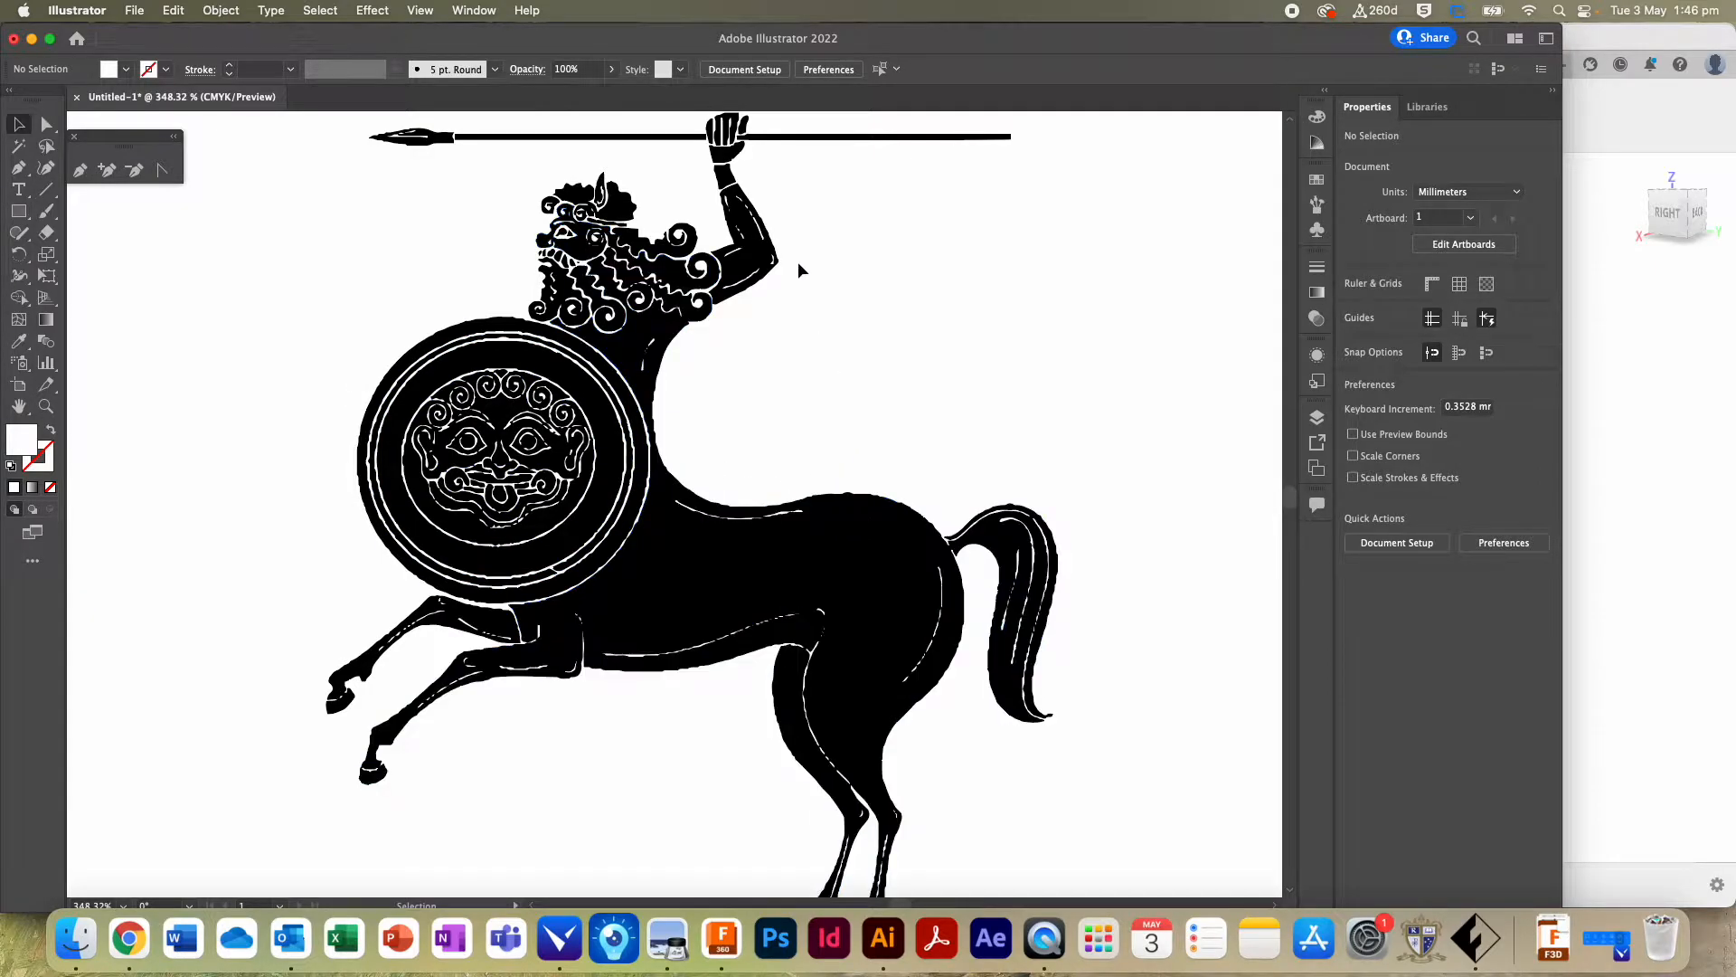
scroll(514, 241, up, 1)
scroll(513, 240, down, 1)
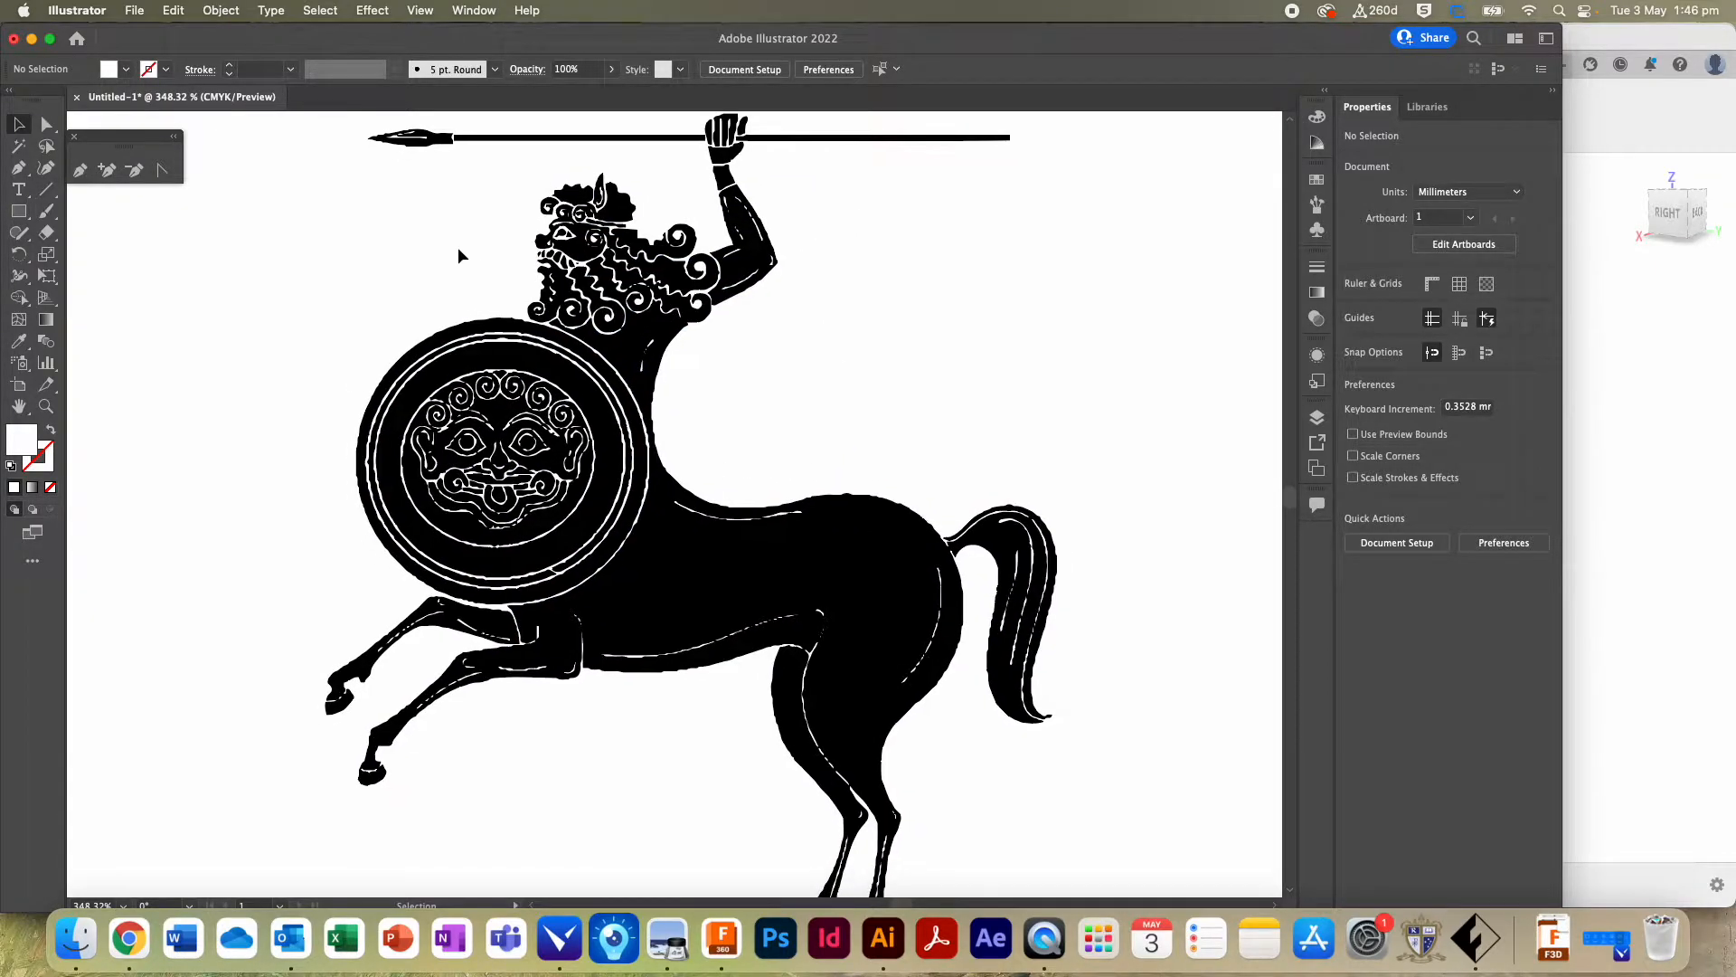
scroll(412, 339, down, 5)
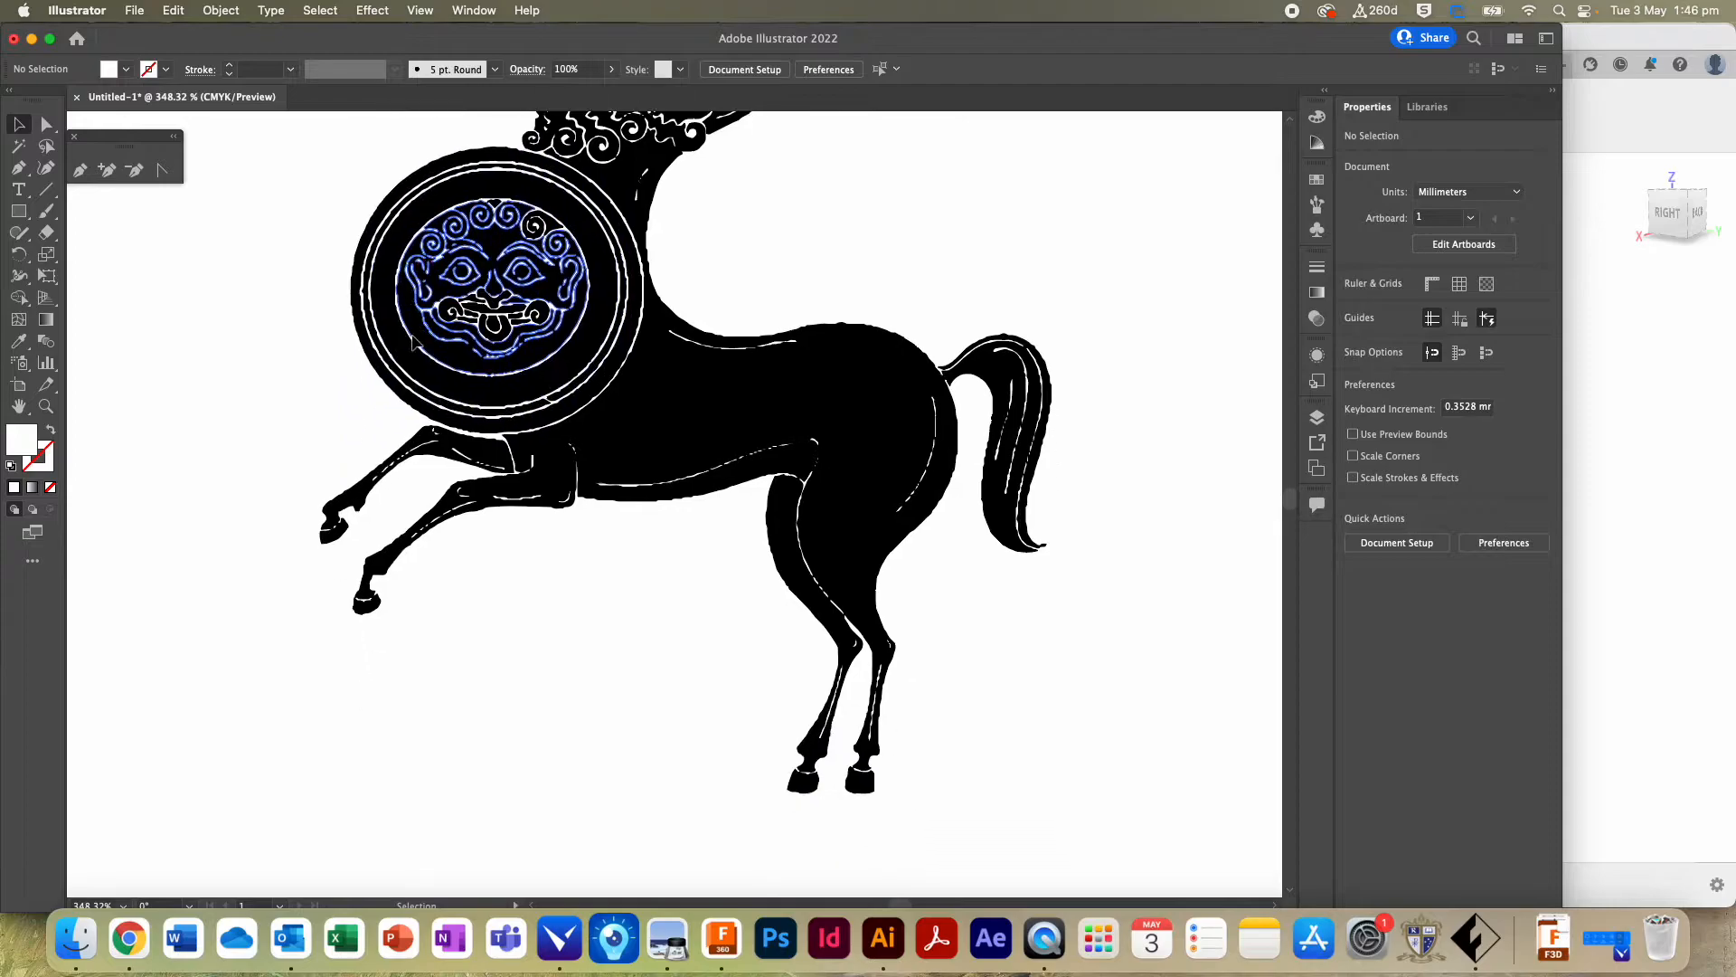
scroll(412, 339, up, 1)
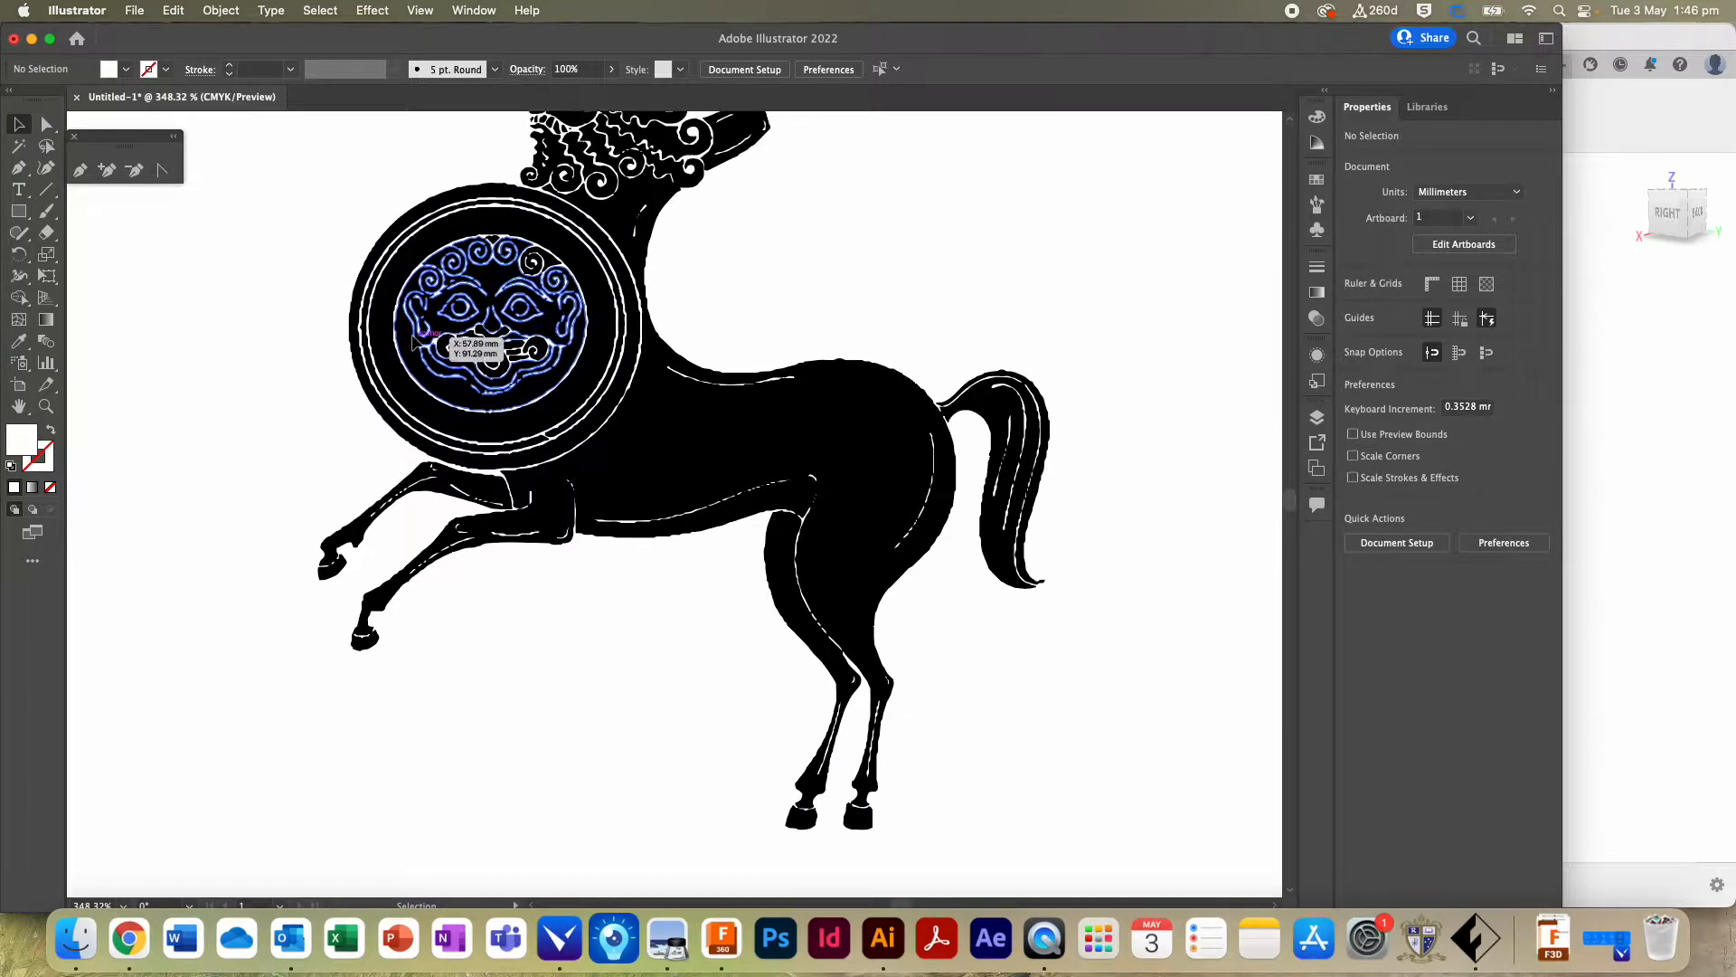
Step: Select all the remaining black shapes of the centaur artwork
scroll(413, 340, up, 2)
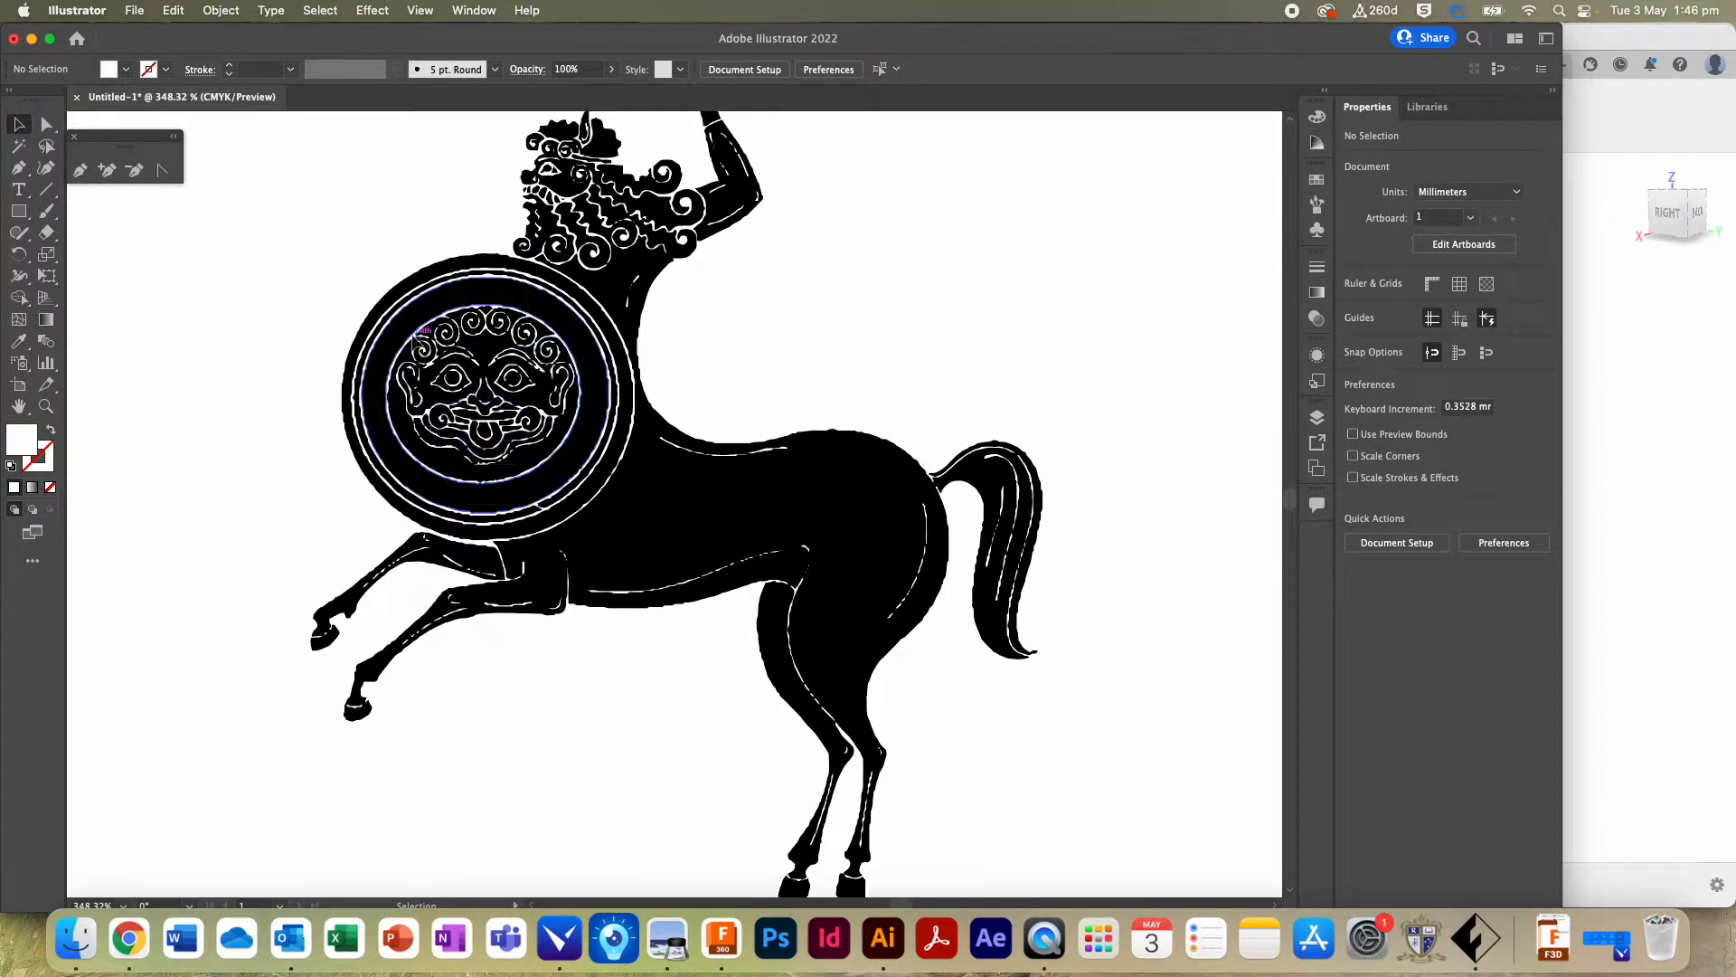
scroll(354, 260, down, 2)
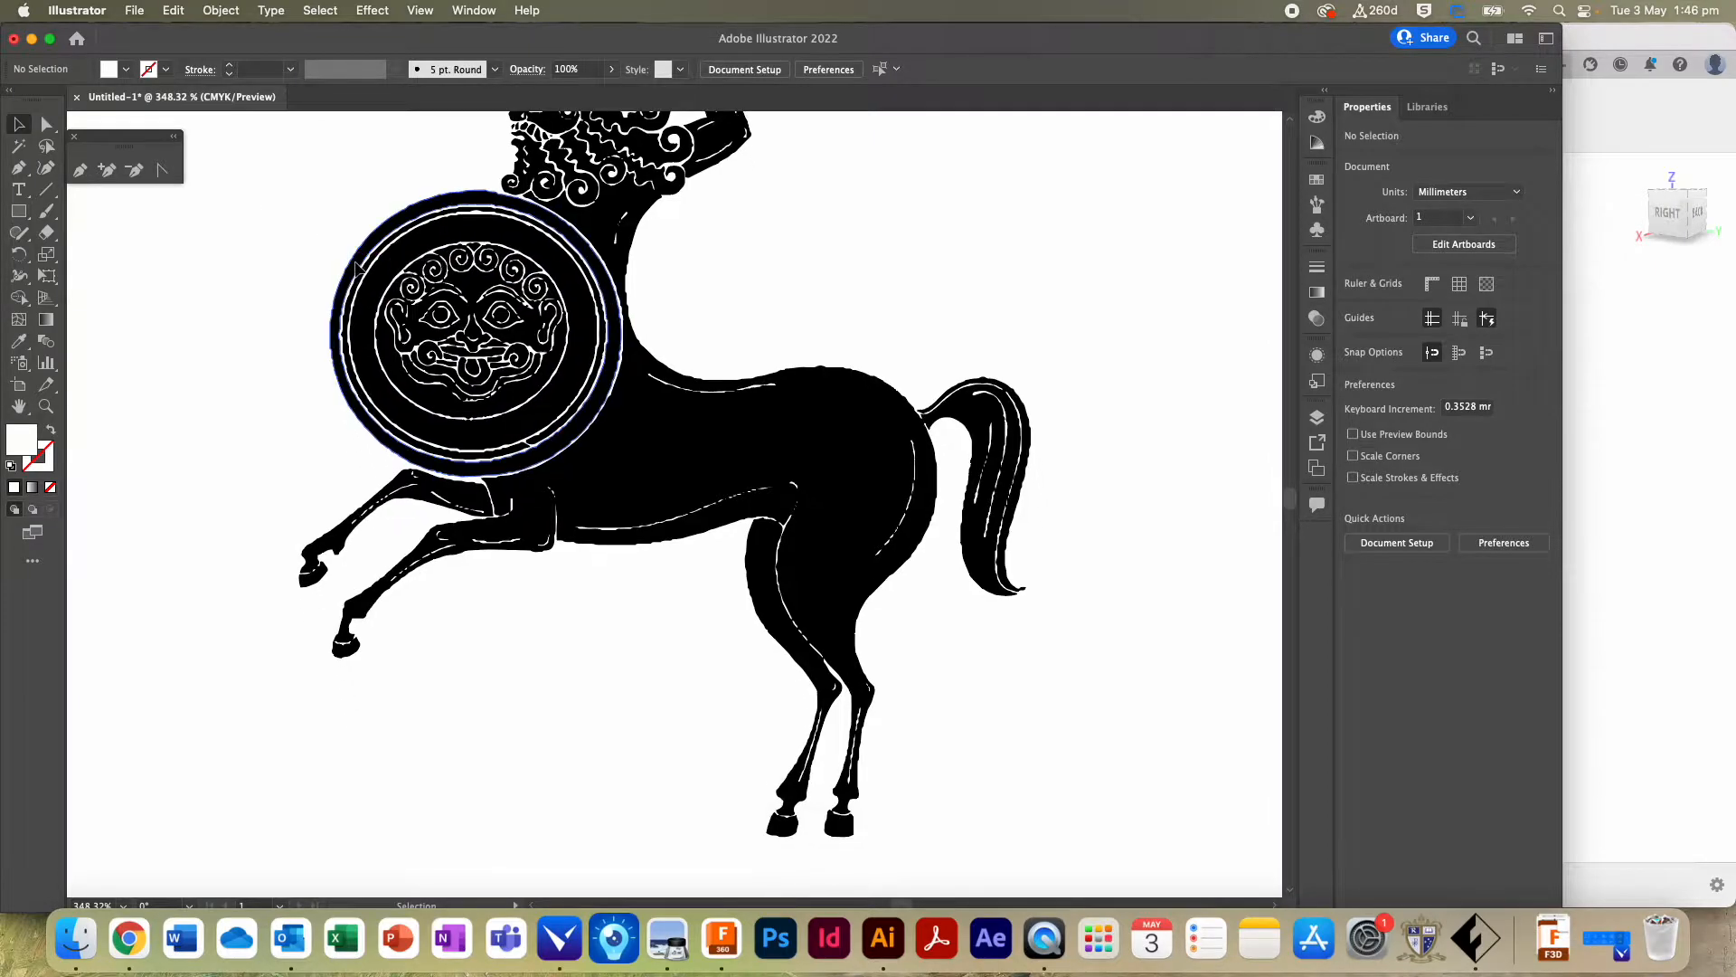
key(super+a)
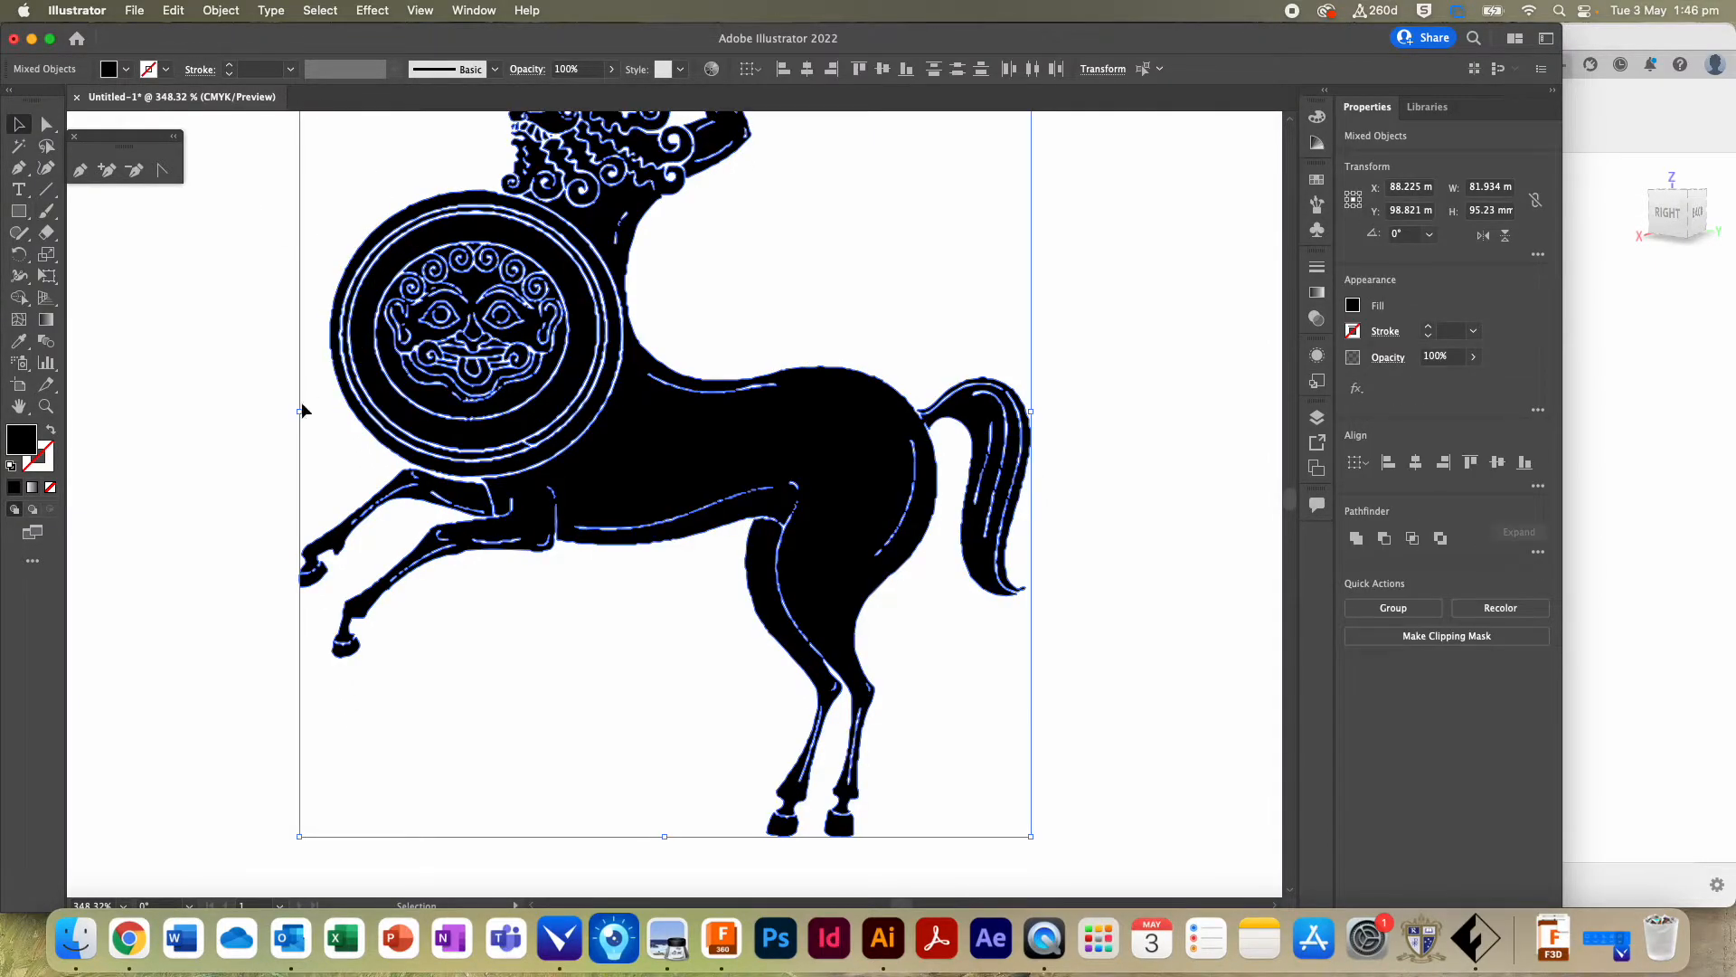
scroll(298, 424, up, 2)
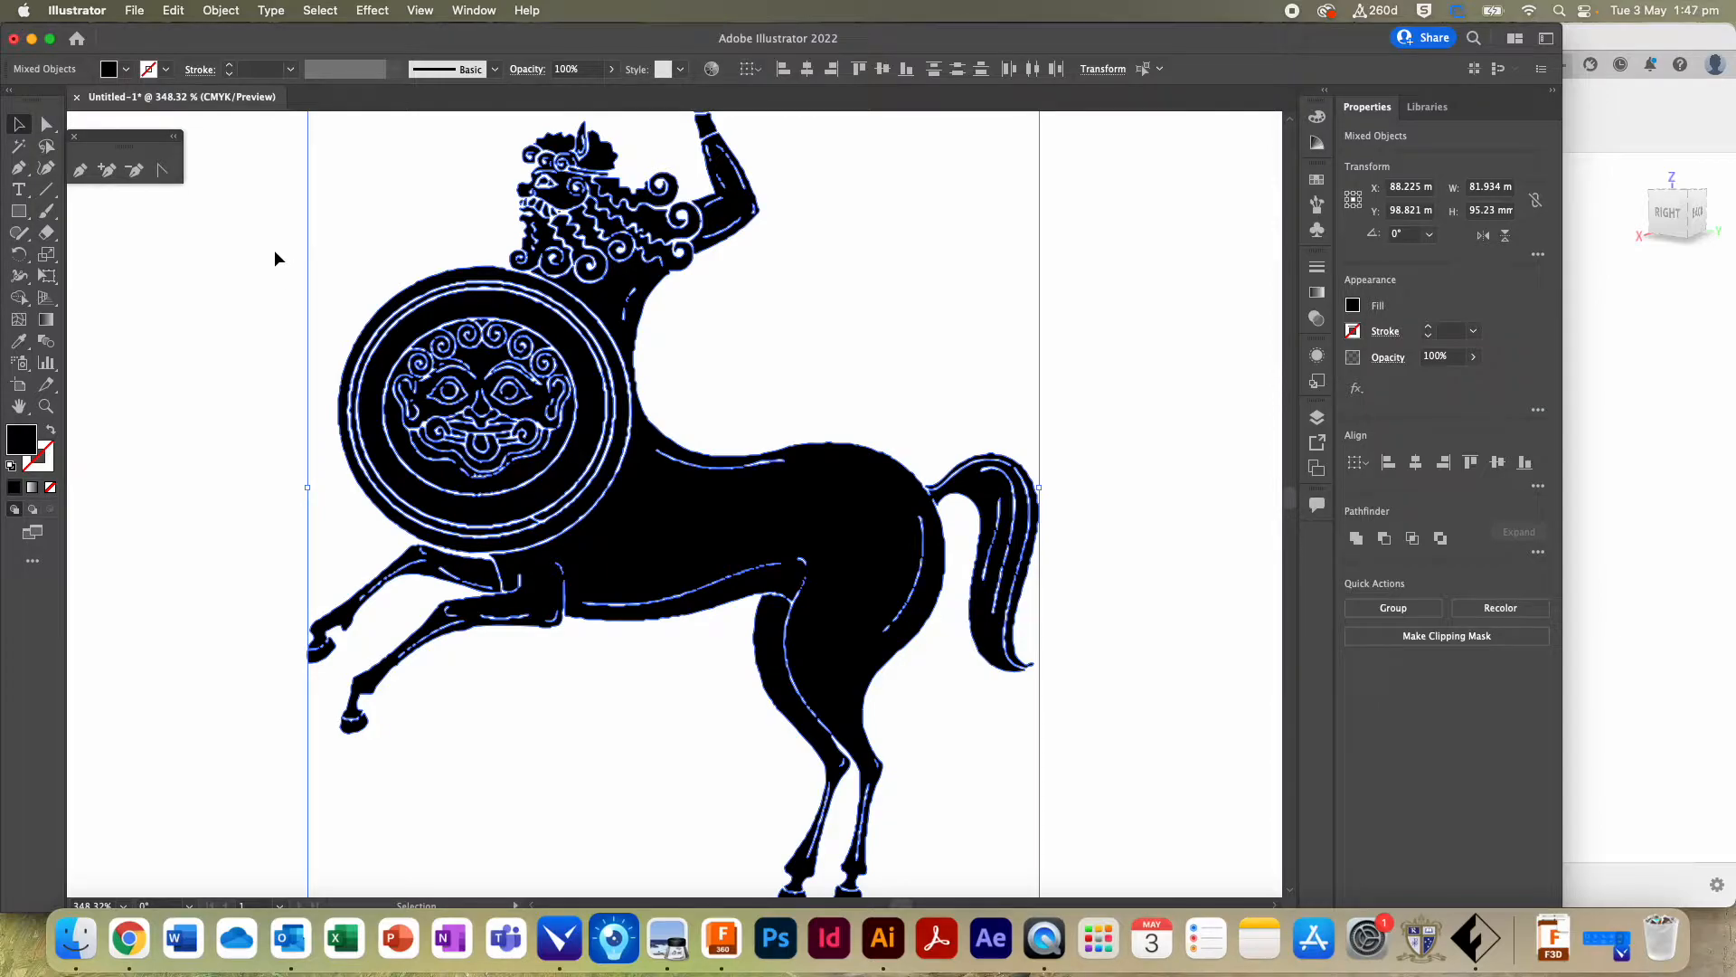
click(136, 10)
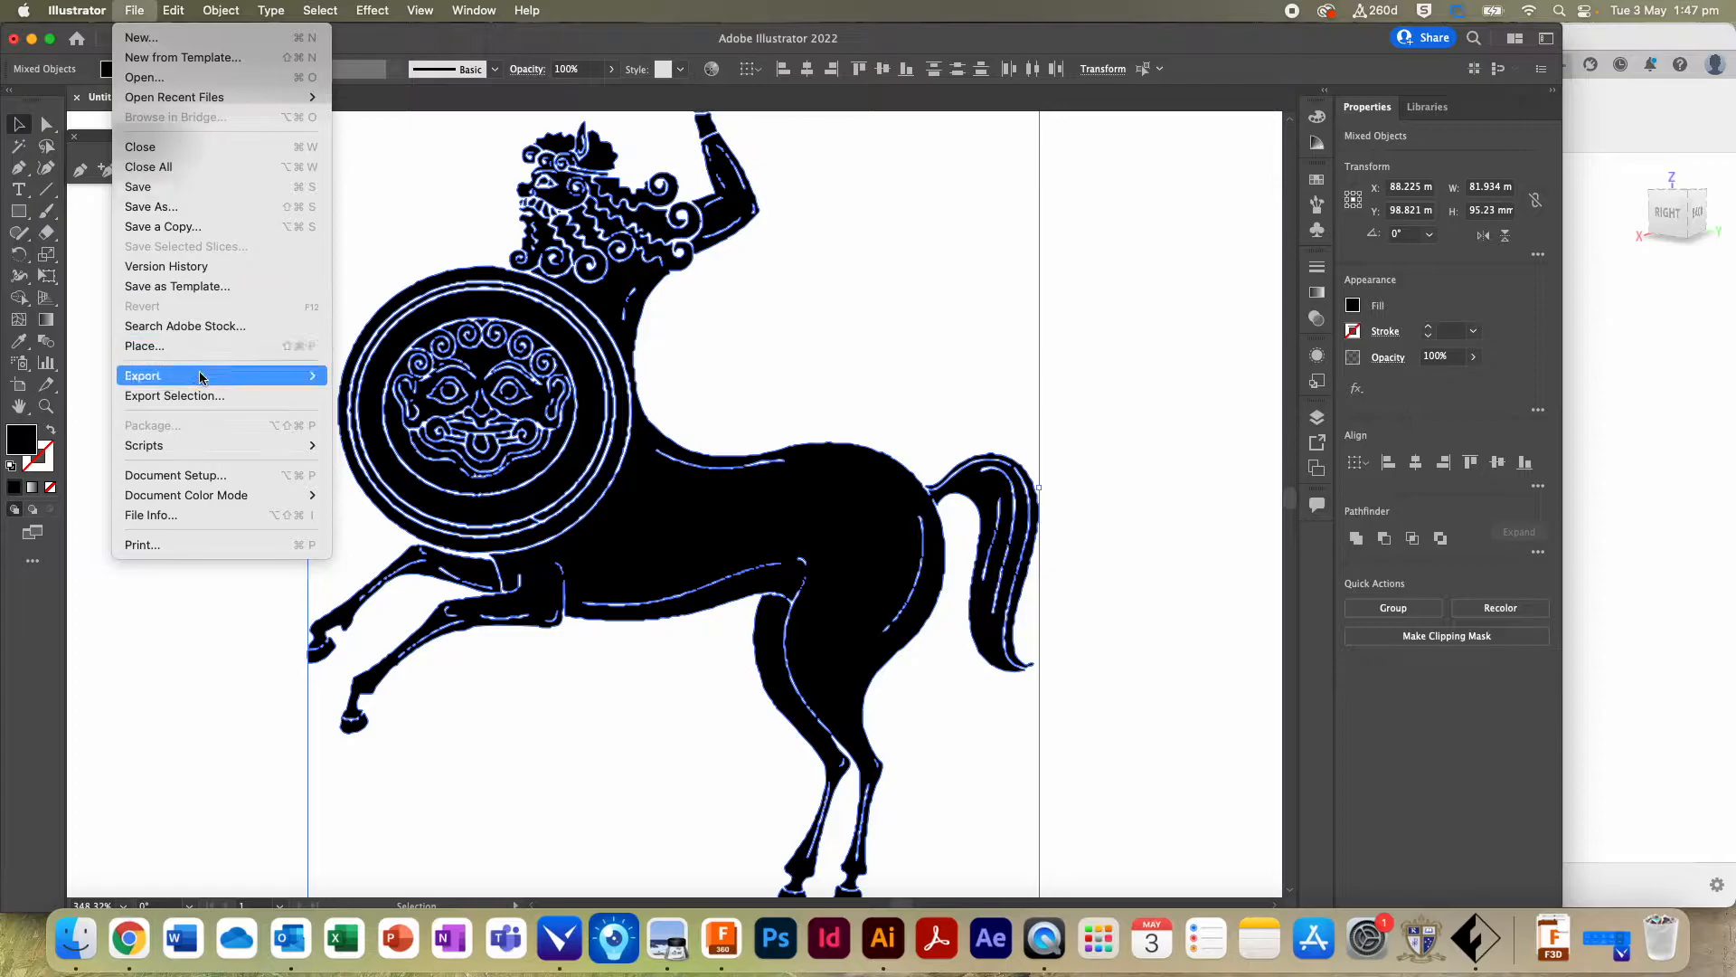
mouse_move(298, 375)
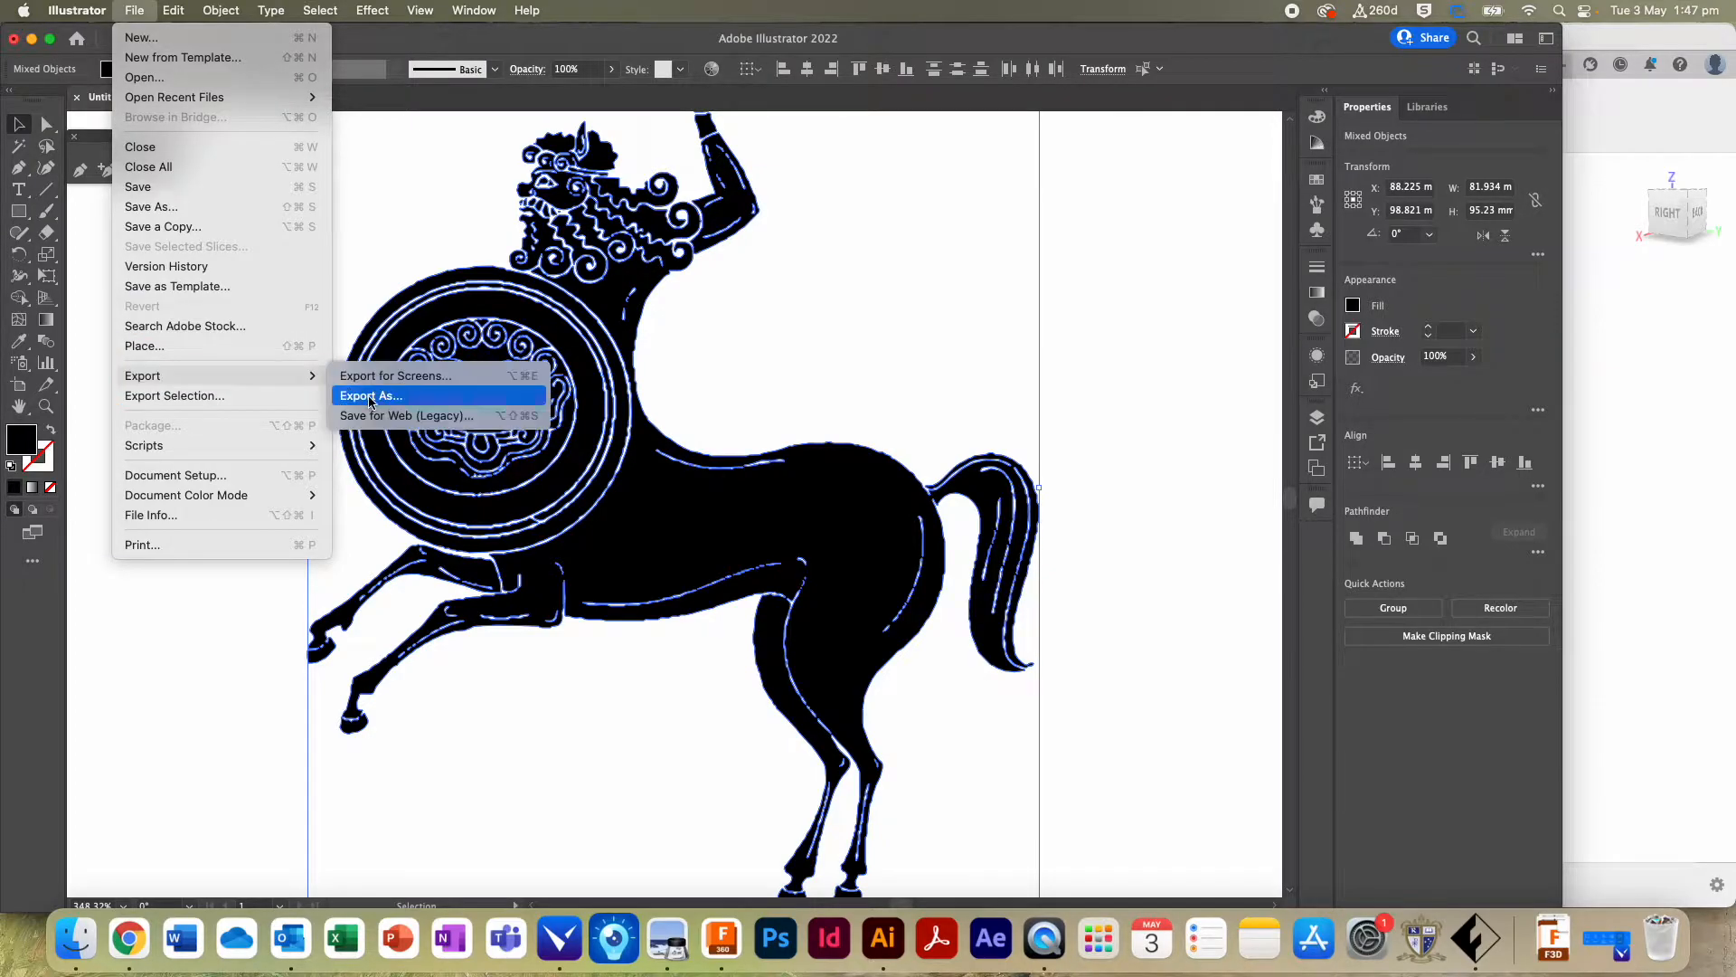
click(371, 395)
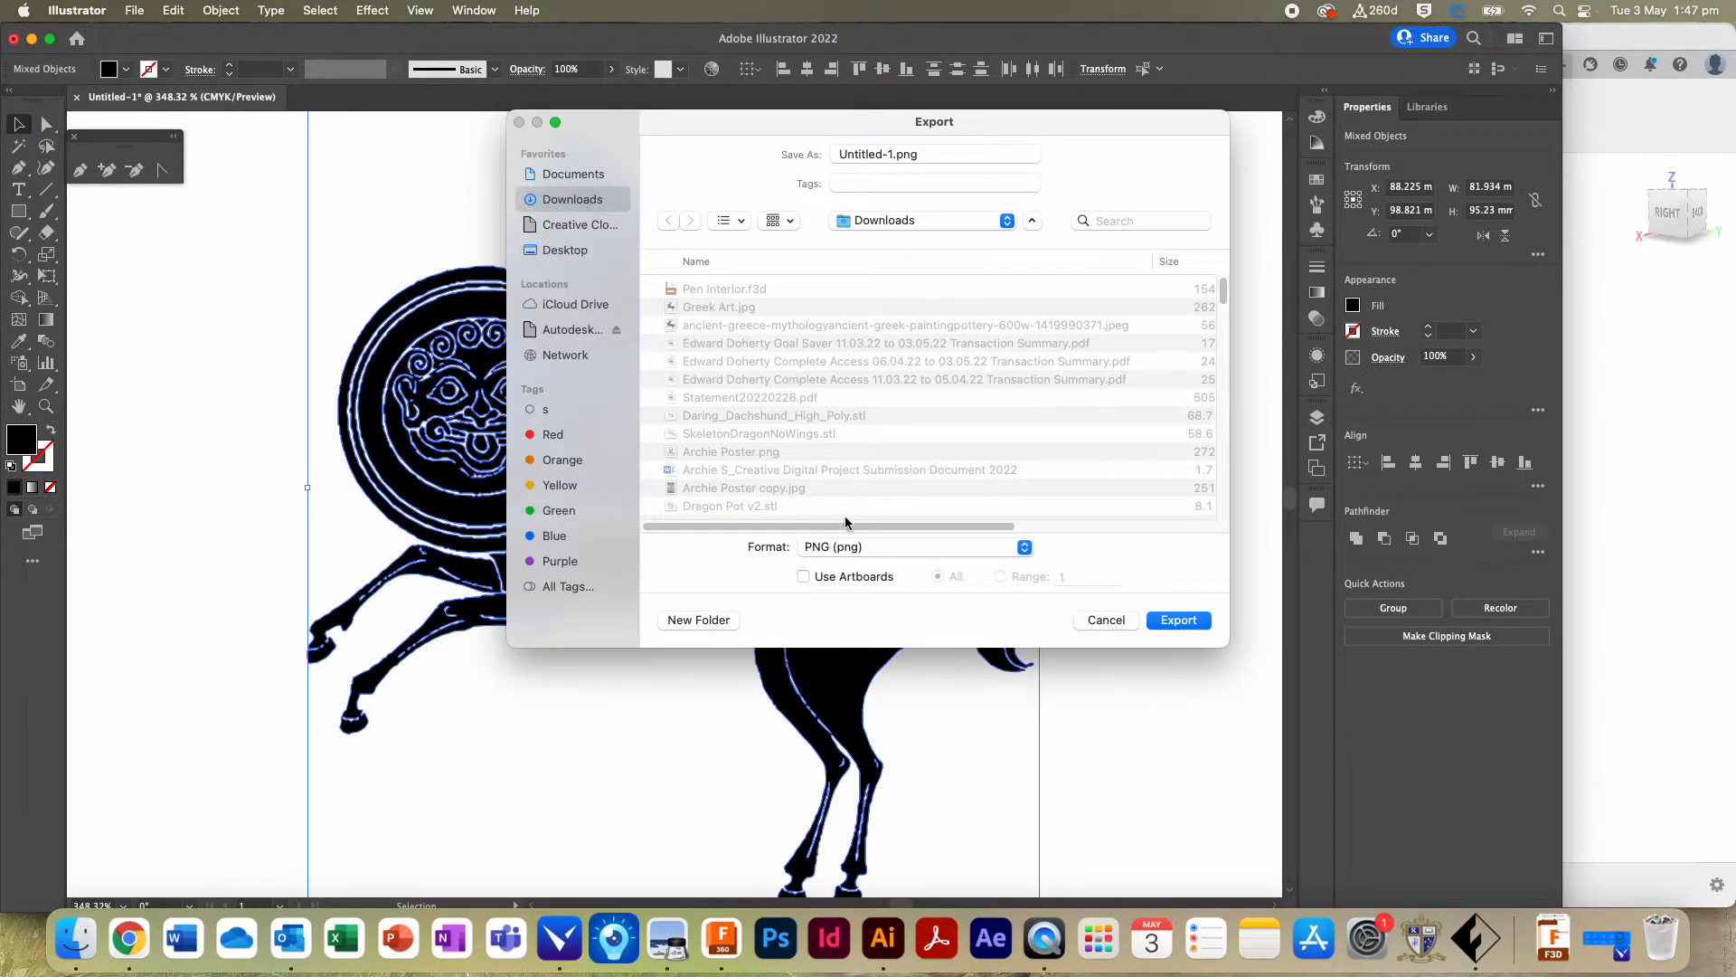
click(848, 546)
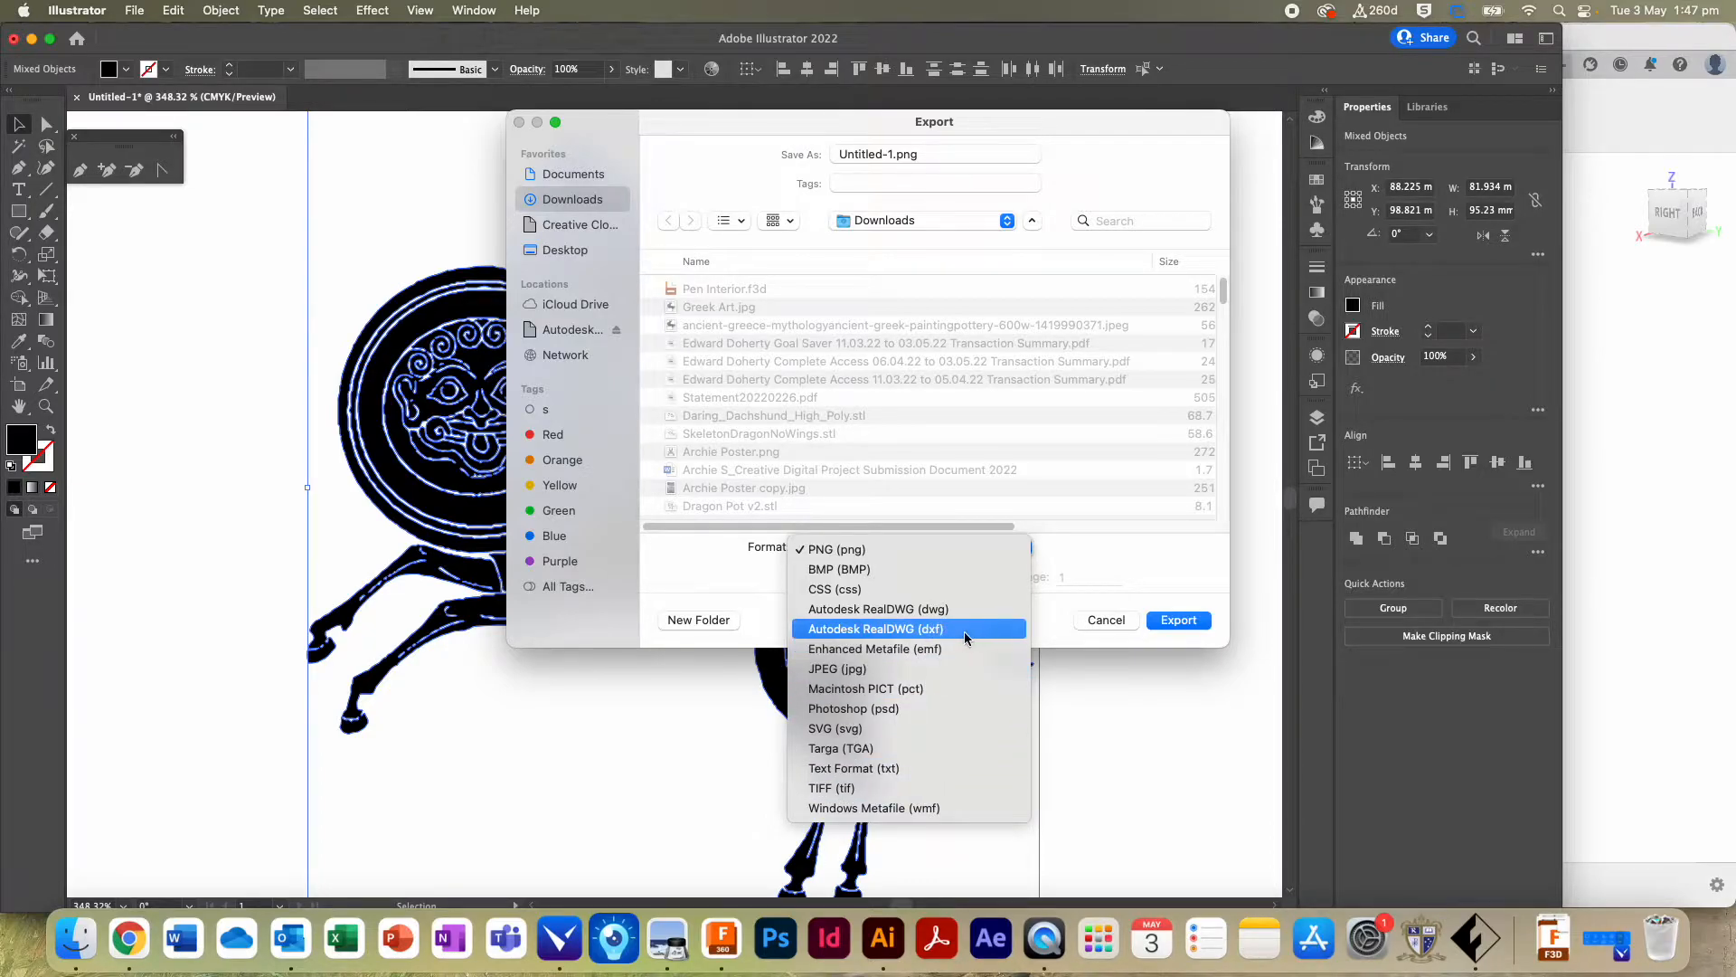
click(922, 629)
click(1112, 622)
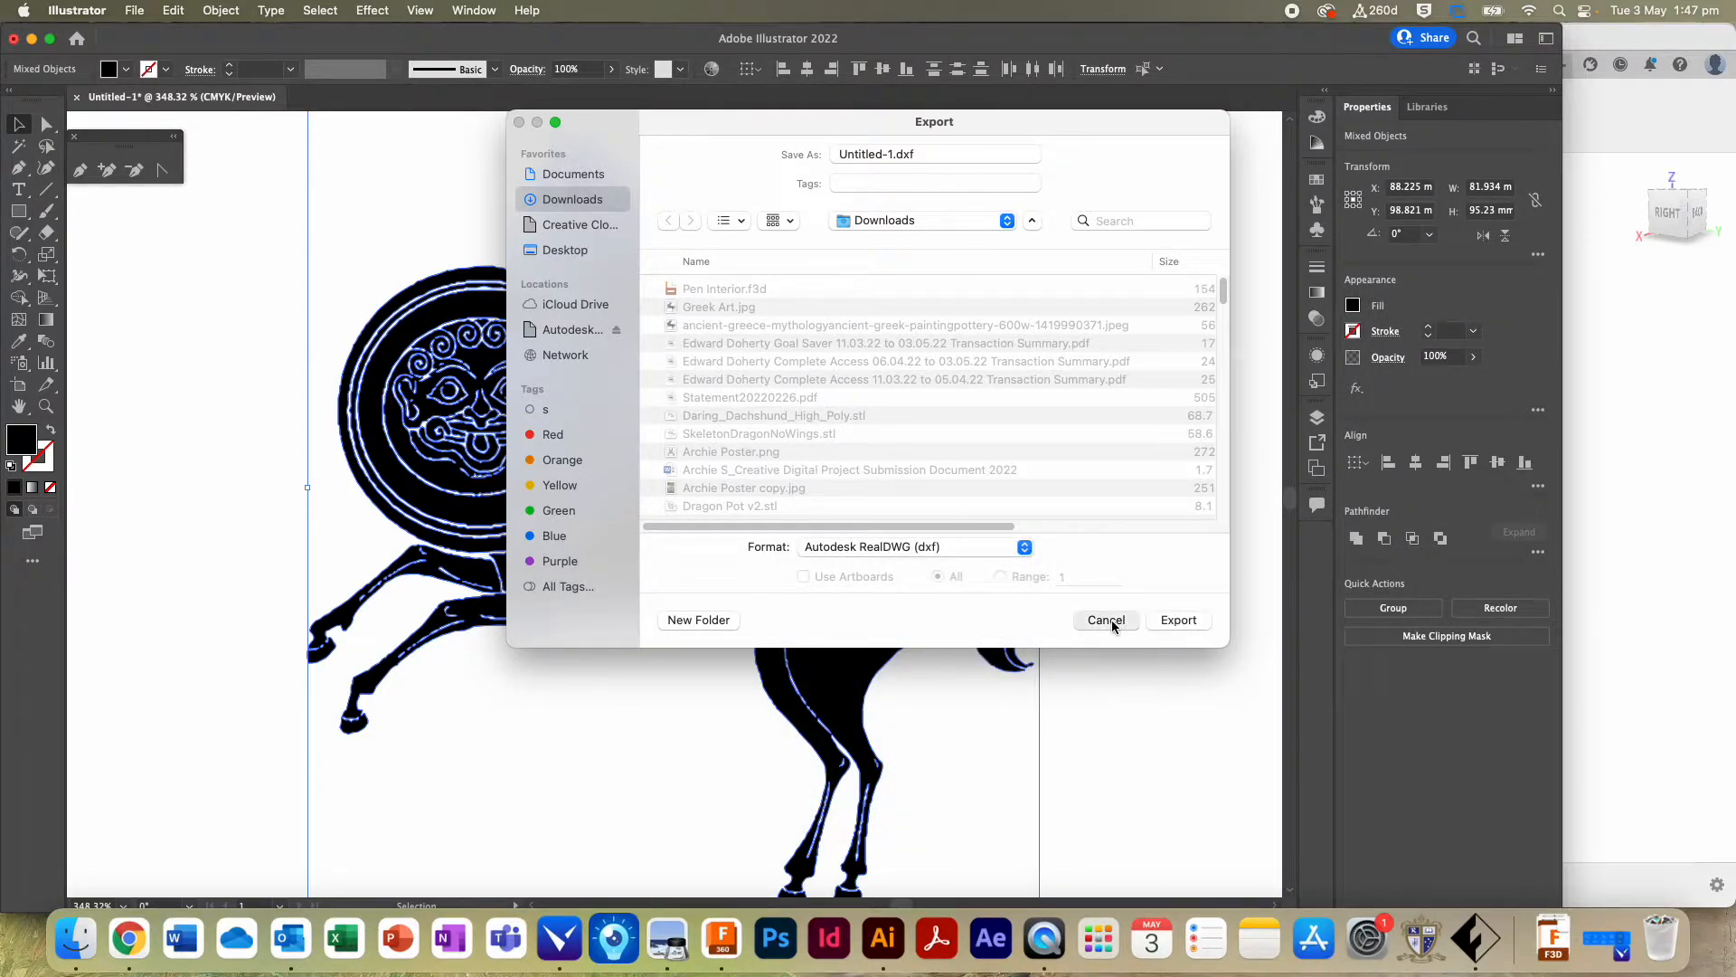
Step: Save the centaur artwork as Untitled-1.svg in the Downloads folder, using the SVG format with the SVG 1.1 profile
click(136, 10)
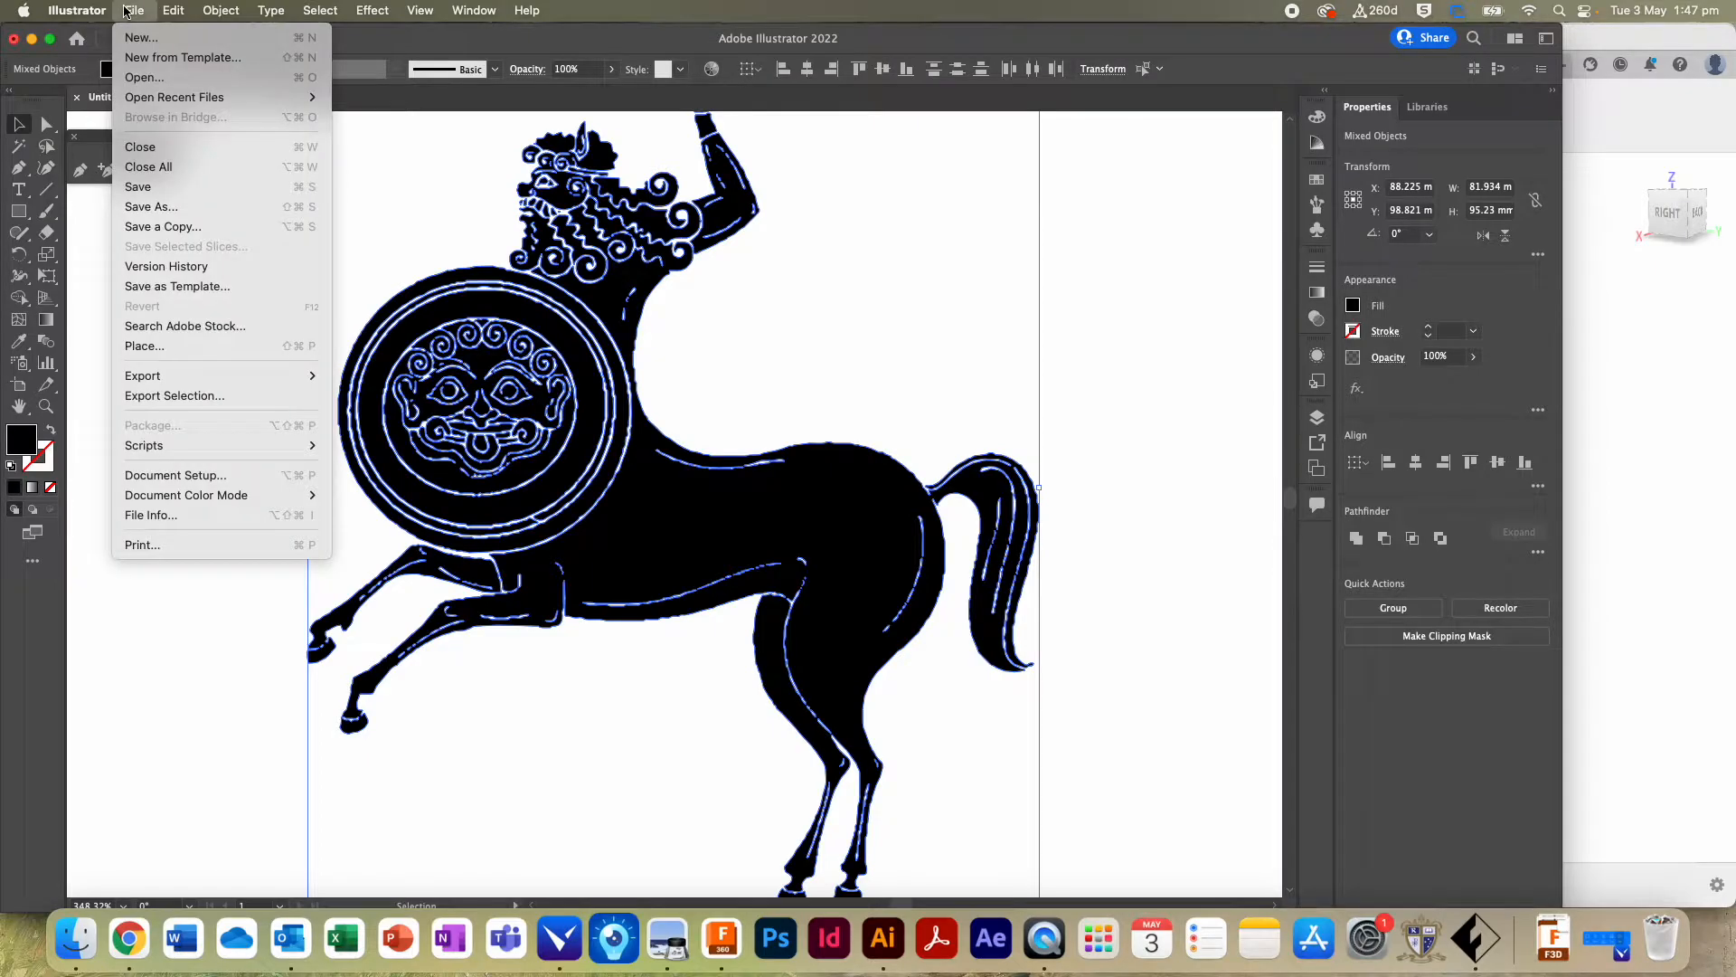
click(219, 208)
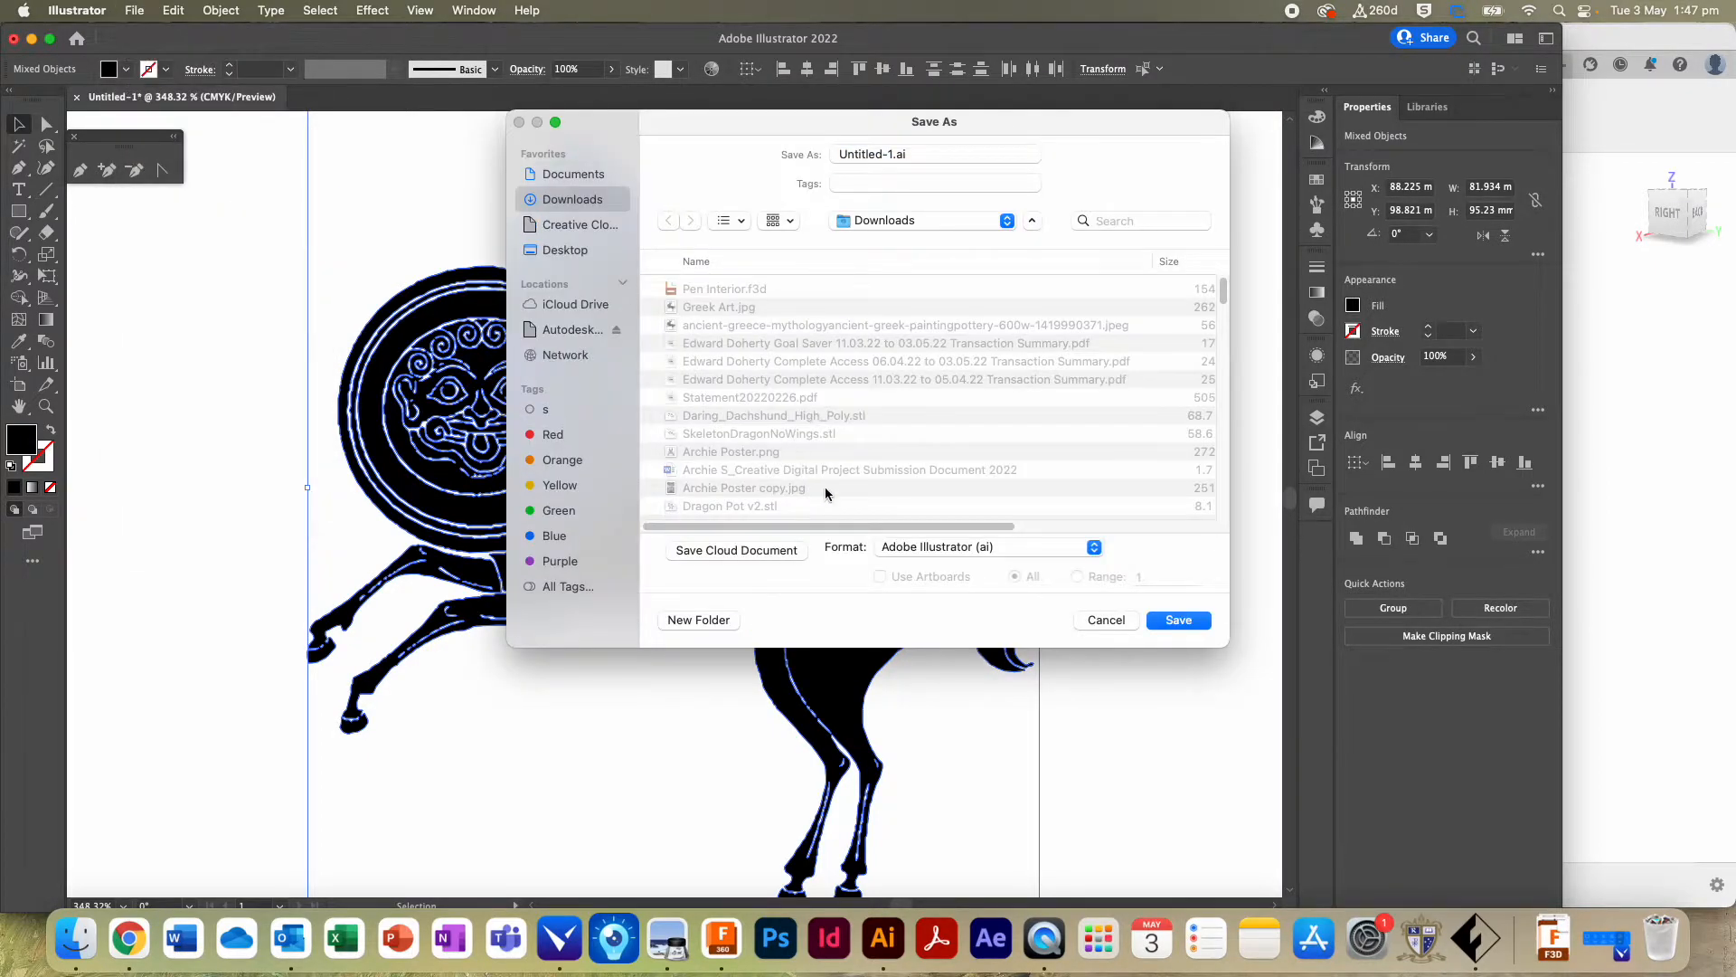
click(969, 550)
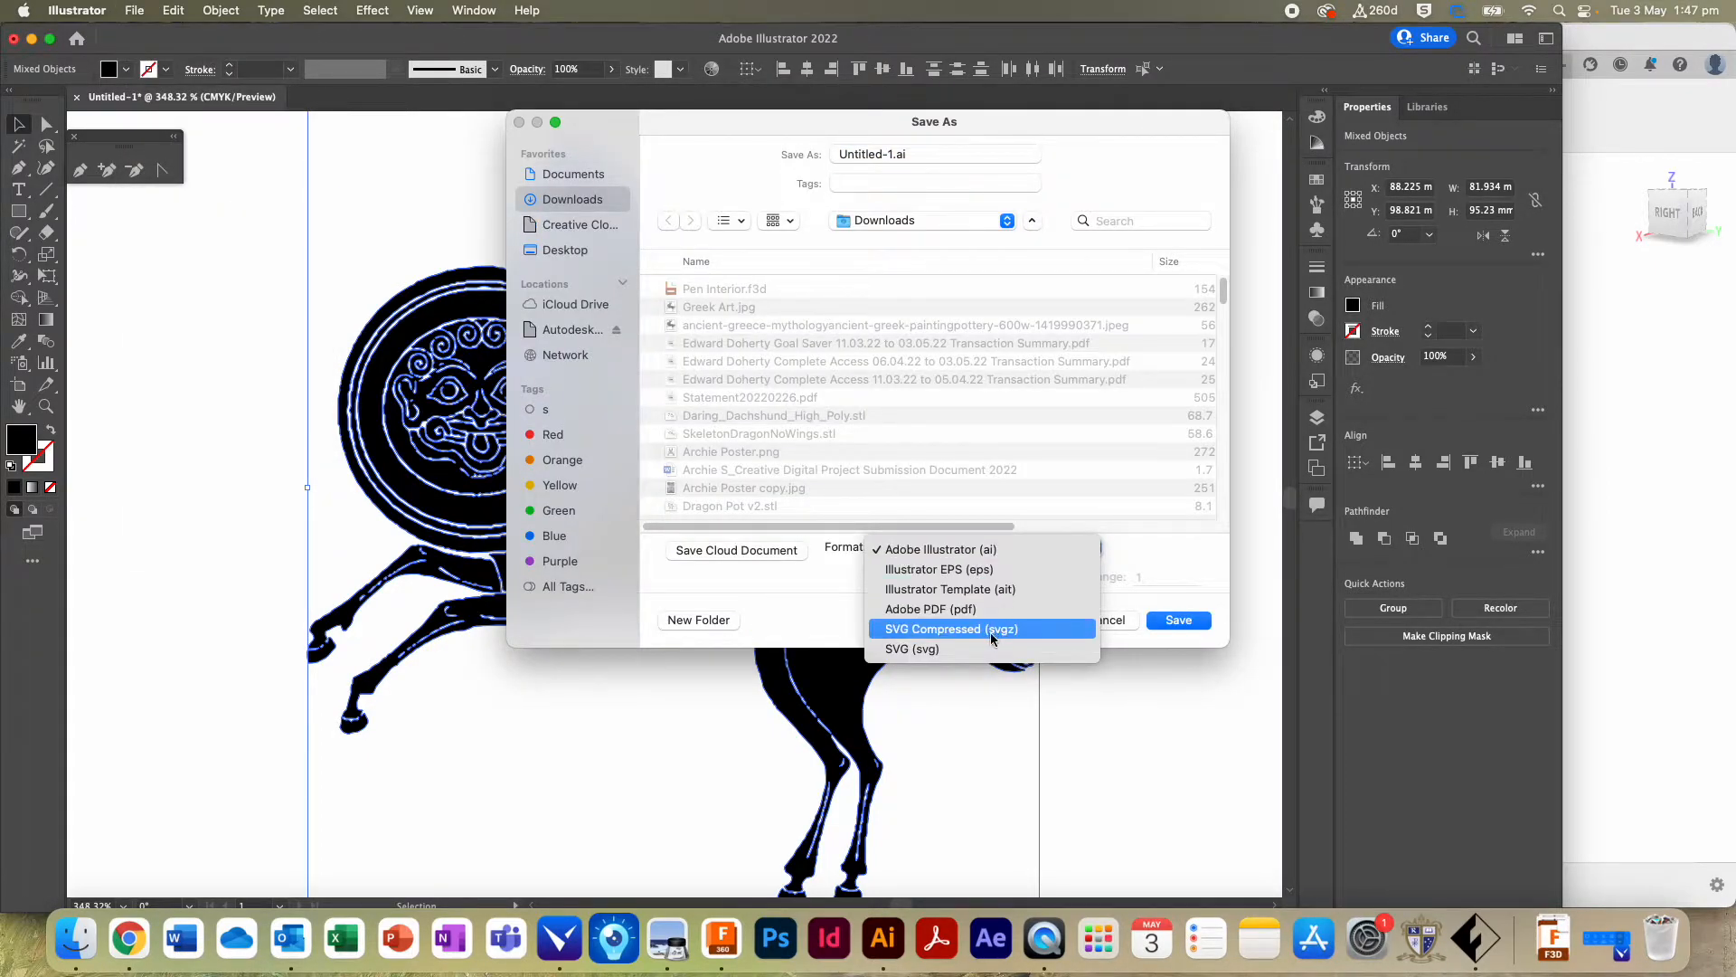
click(913, 649)
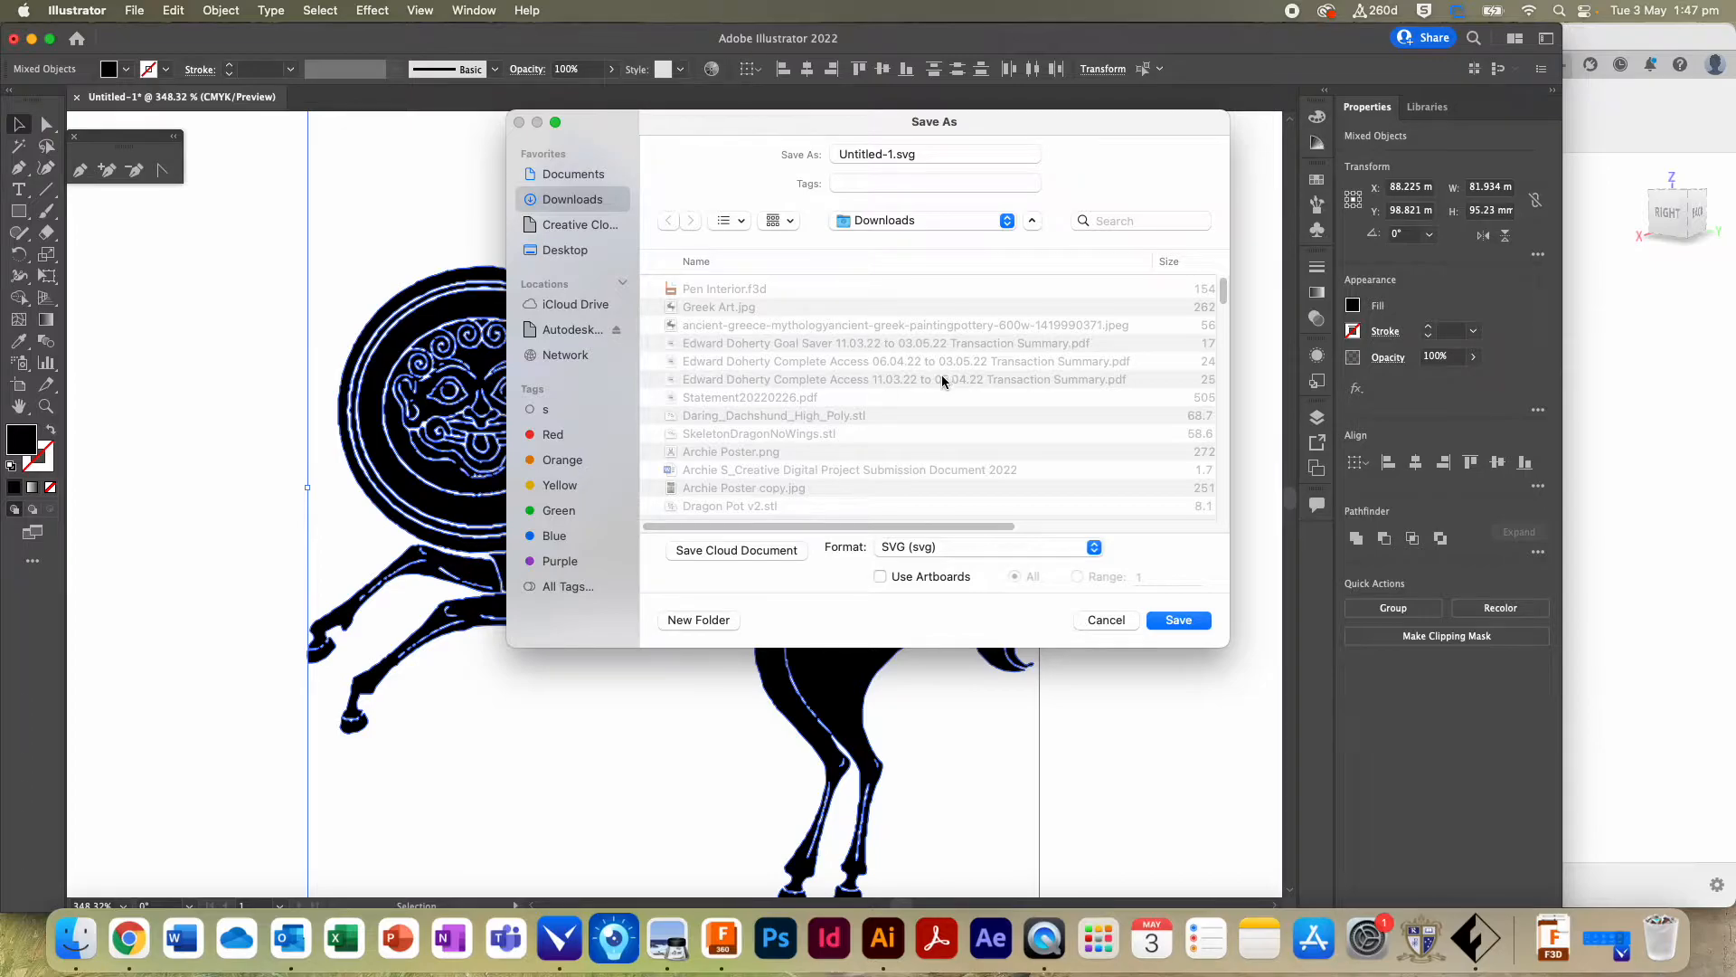
click(1180, 623)
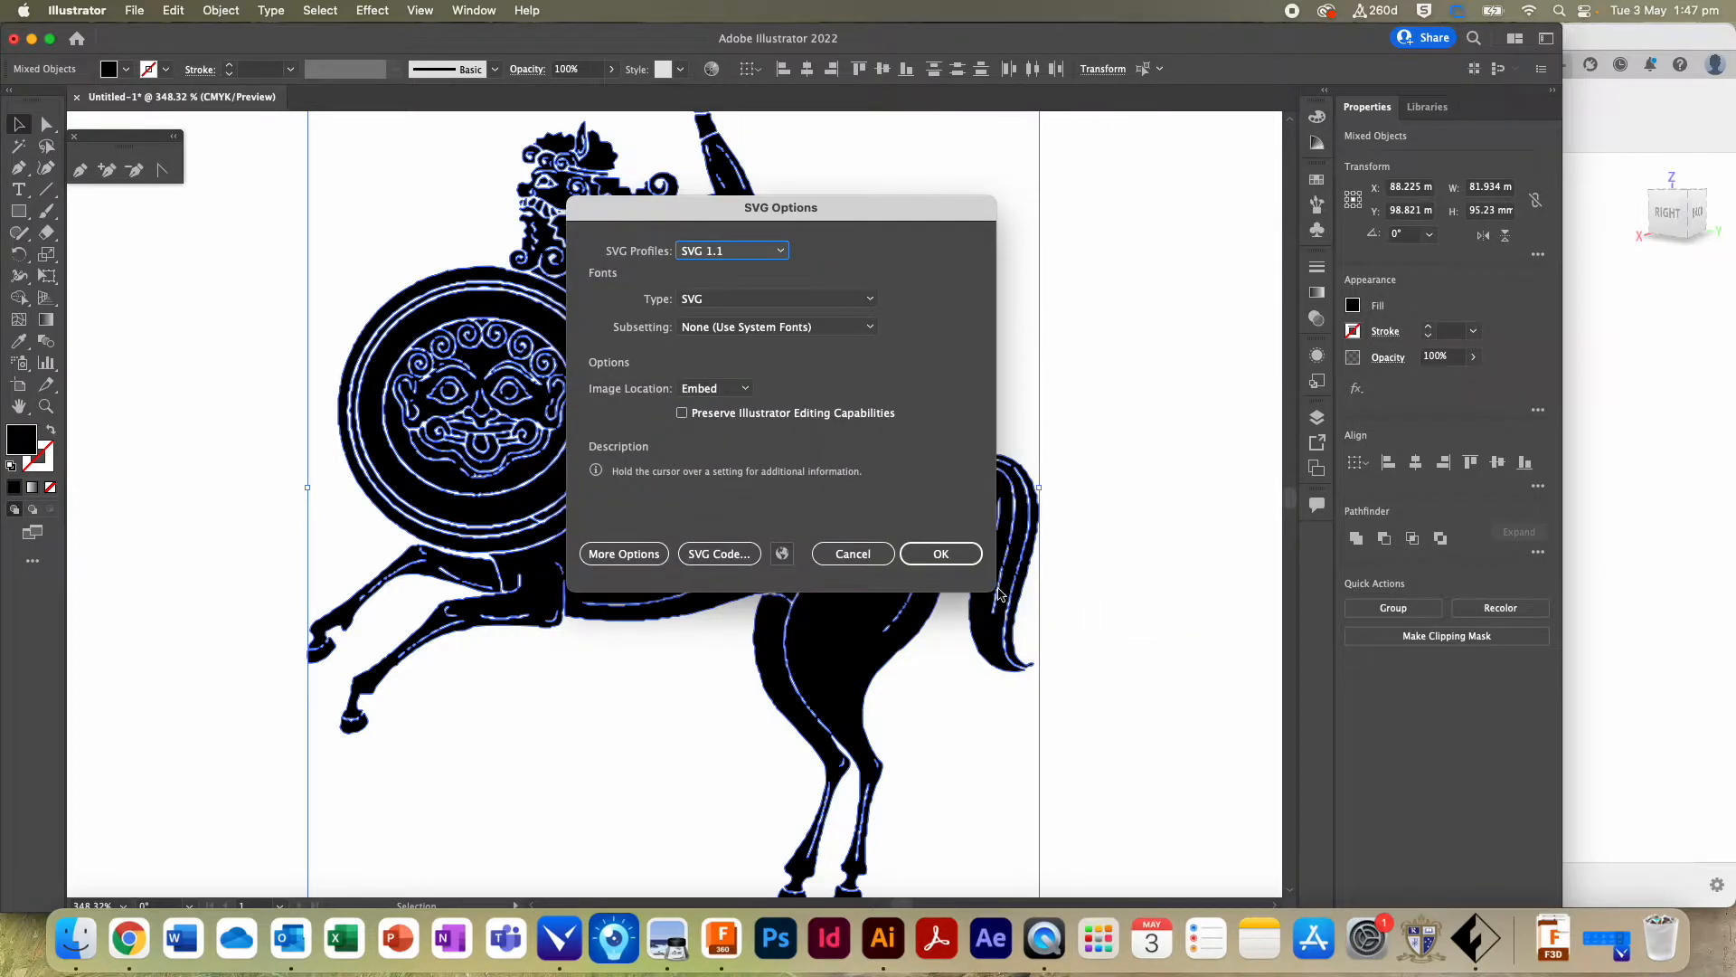
click(940, 554)
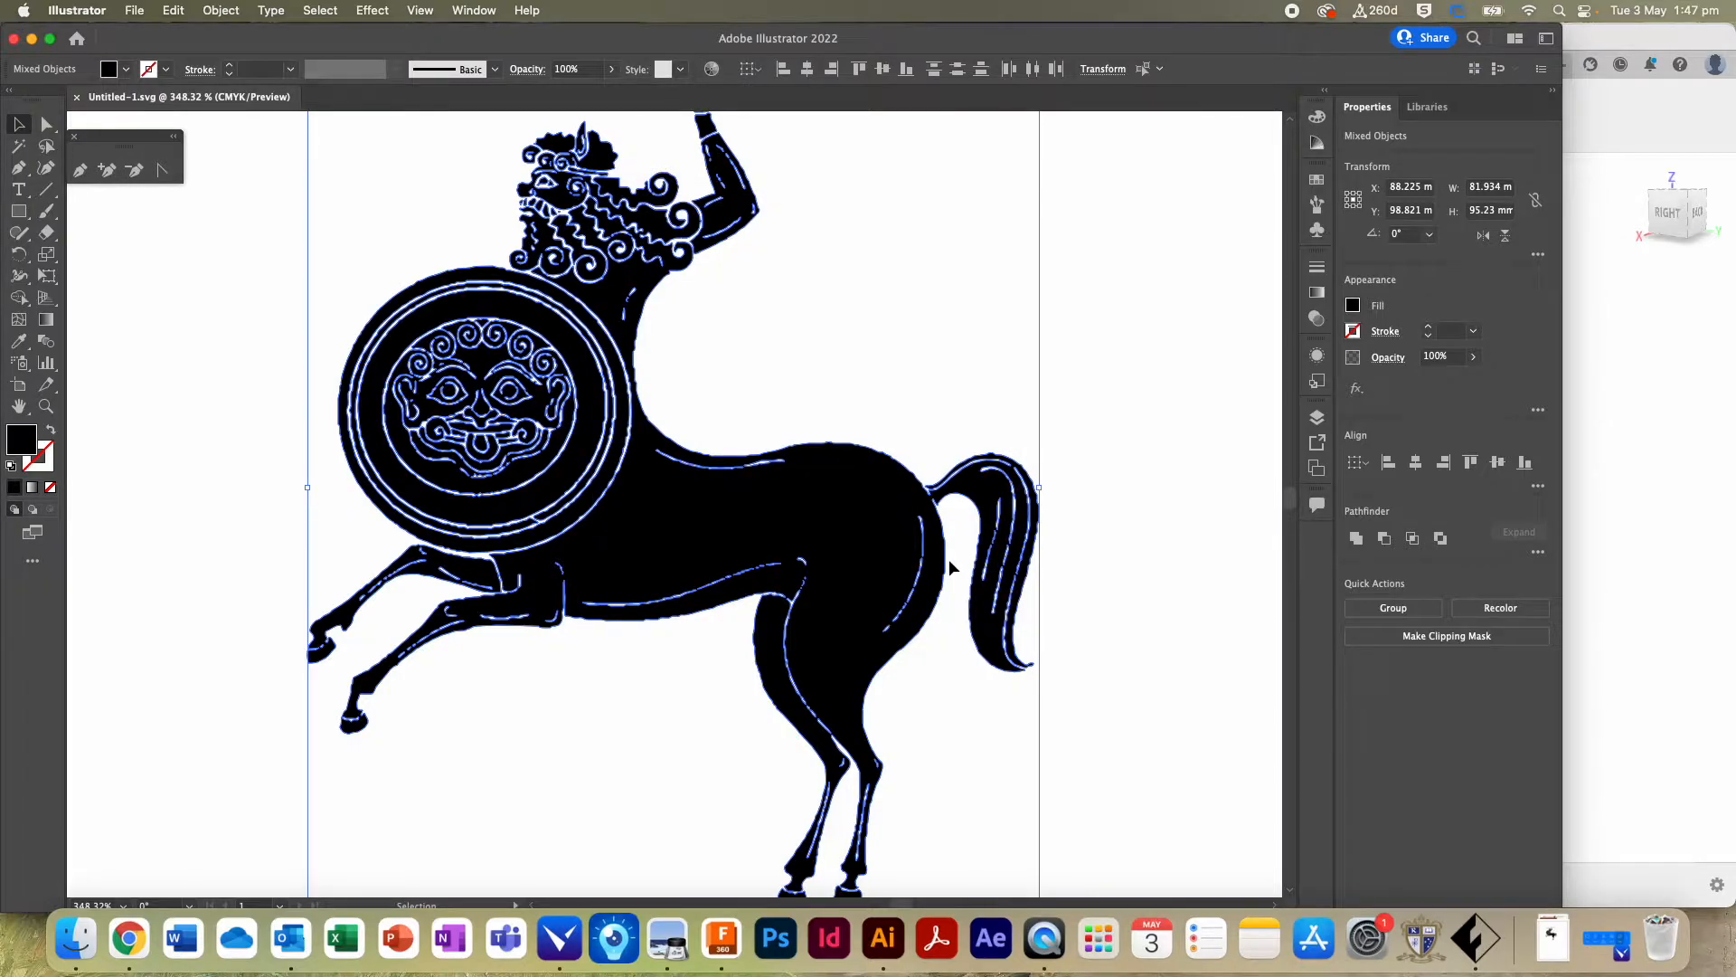
Step: Switch to Fusion 360 and insert Untitled-1.svg from the Downloads folder onto the vertical plane facing the pot's right view
click(1608, 489)
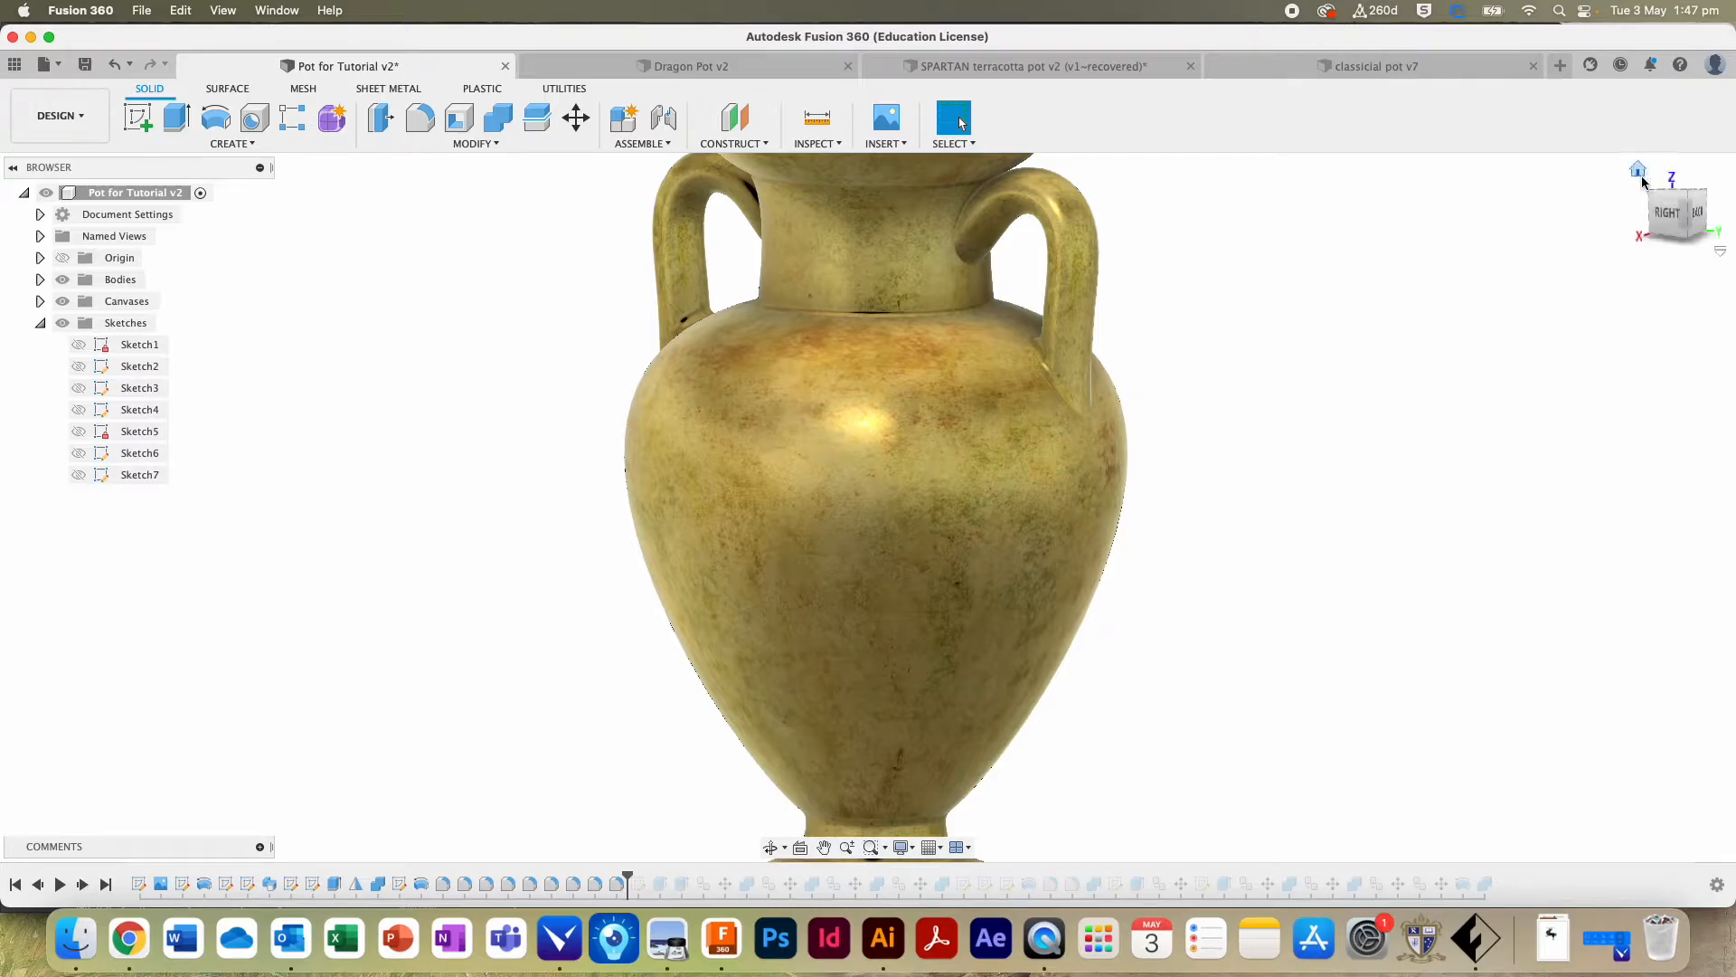
click(1645, 177)
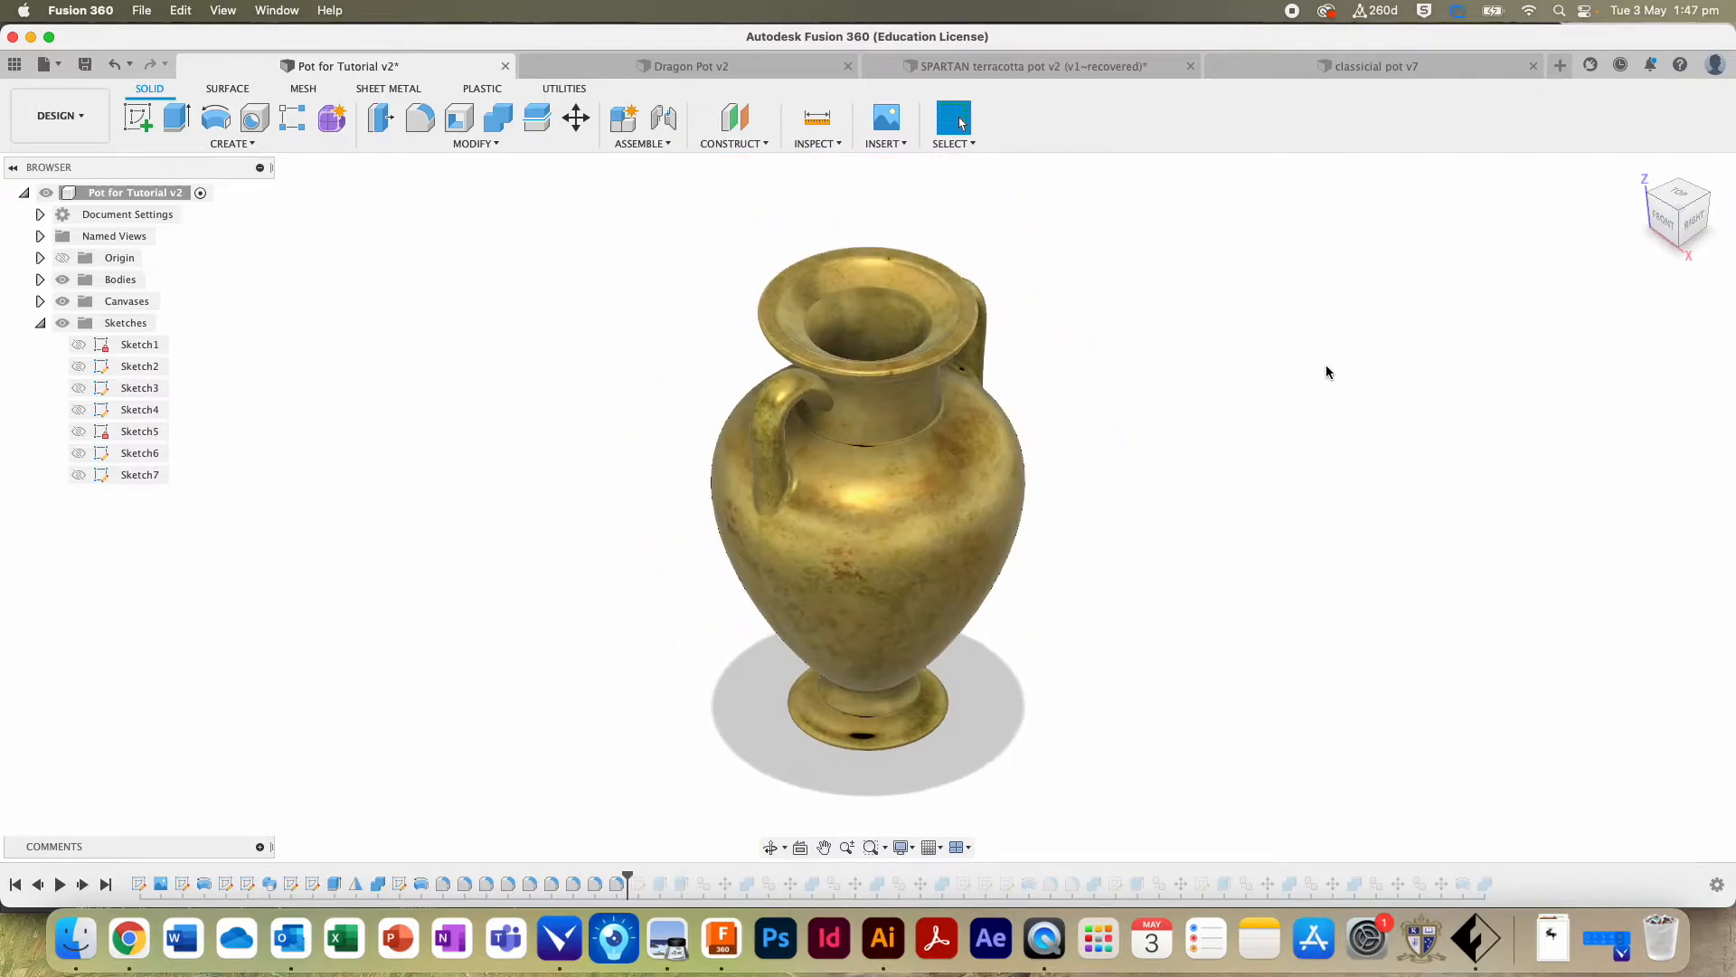
mouse_move(1692, 219)
mouse_down()
mouse_move(1648, 166)
mouse_move(1648, 222)
mouse_up()
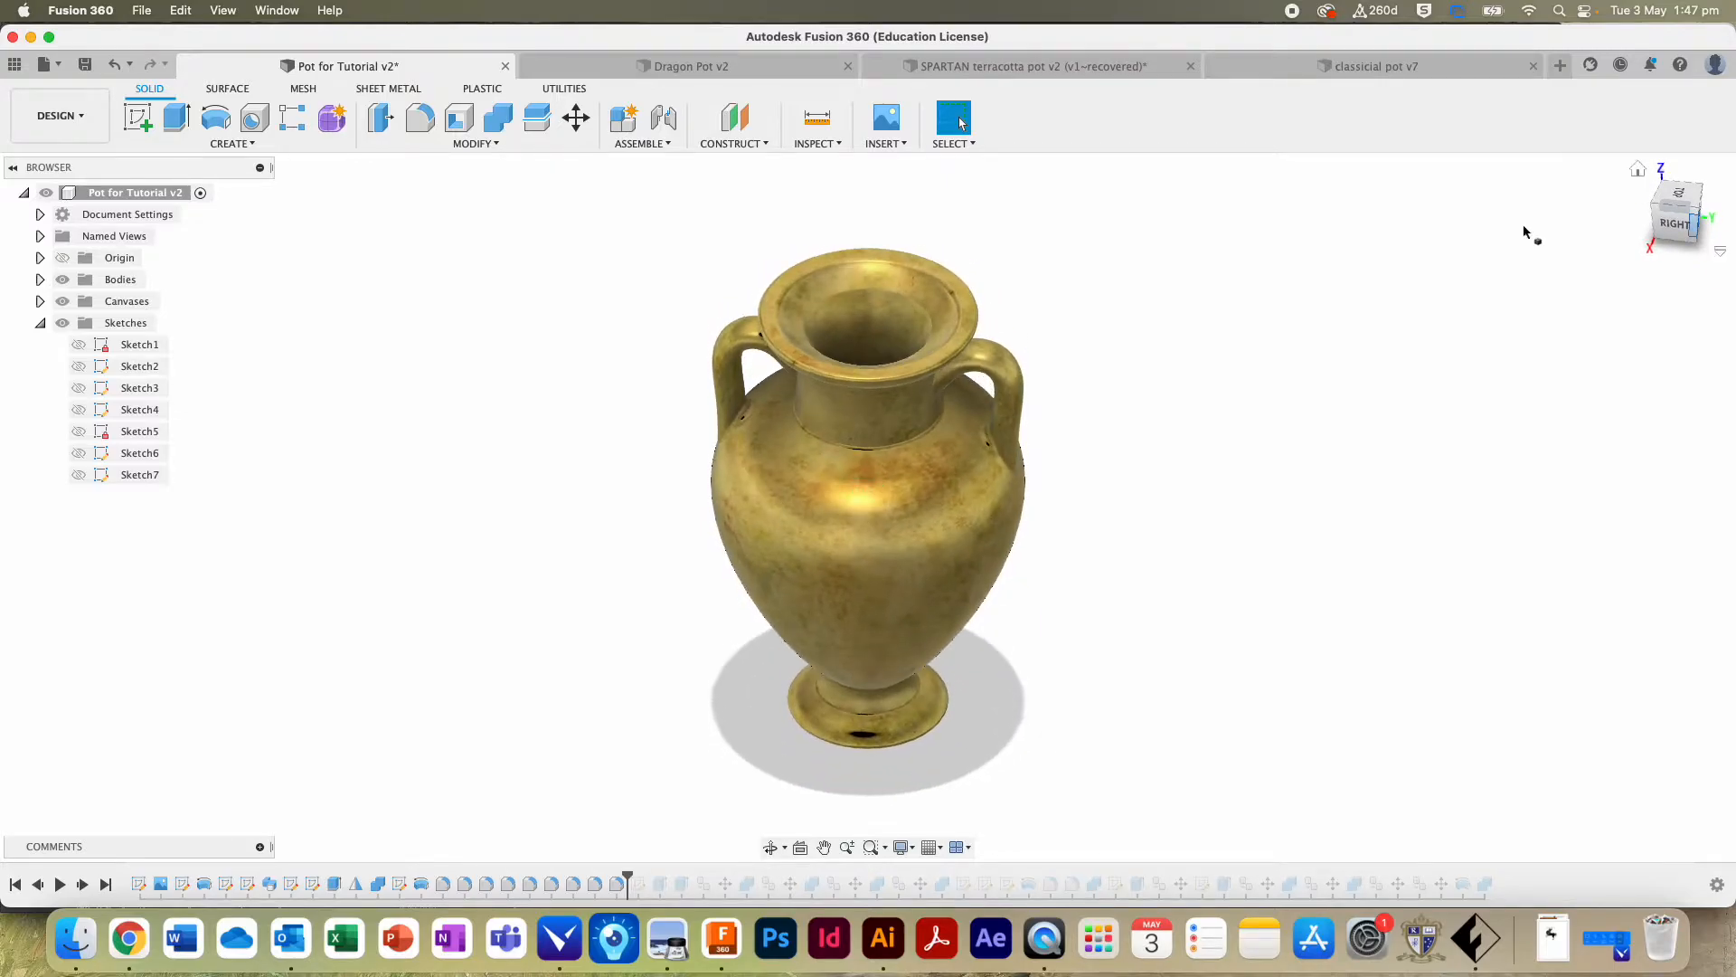
click(1677, 223)
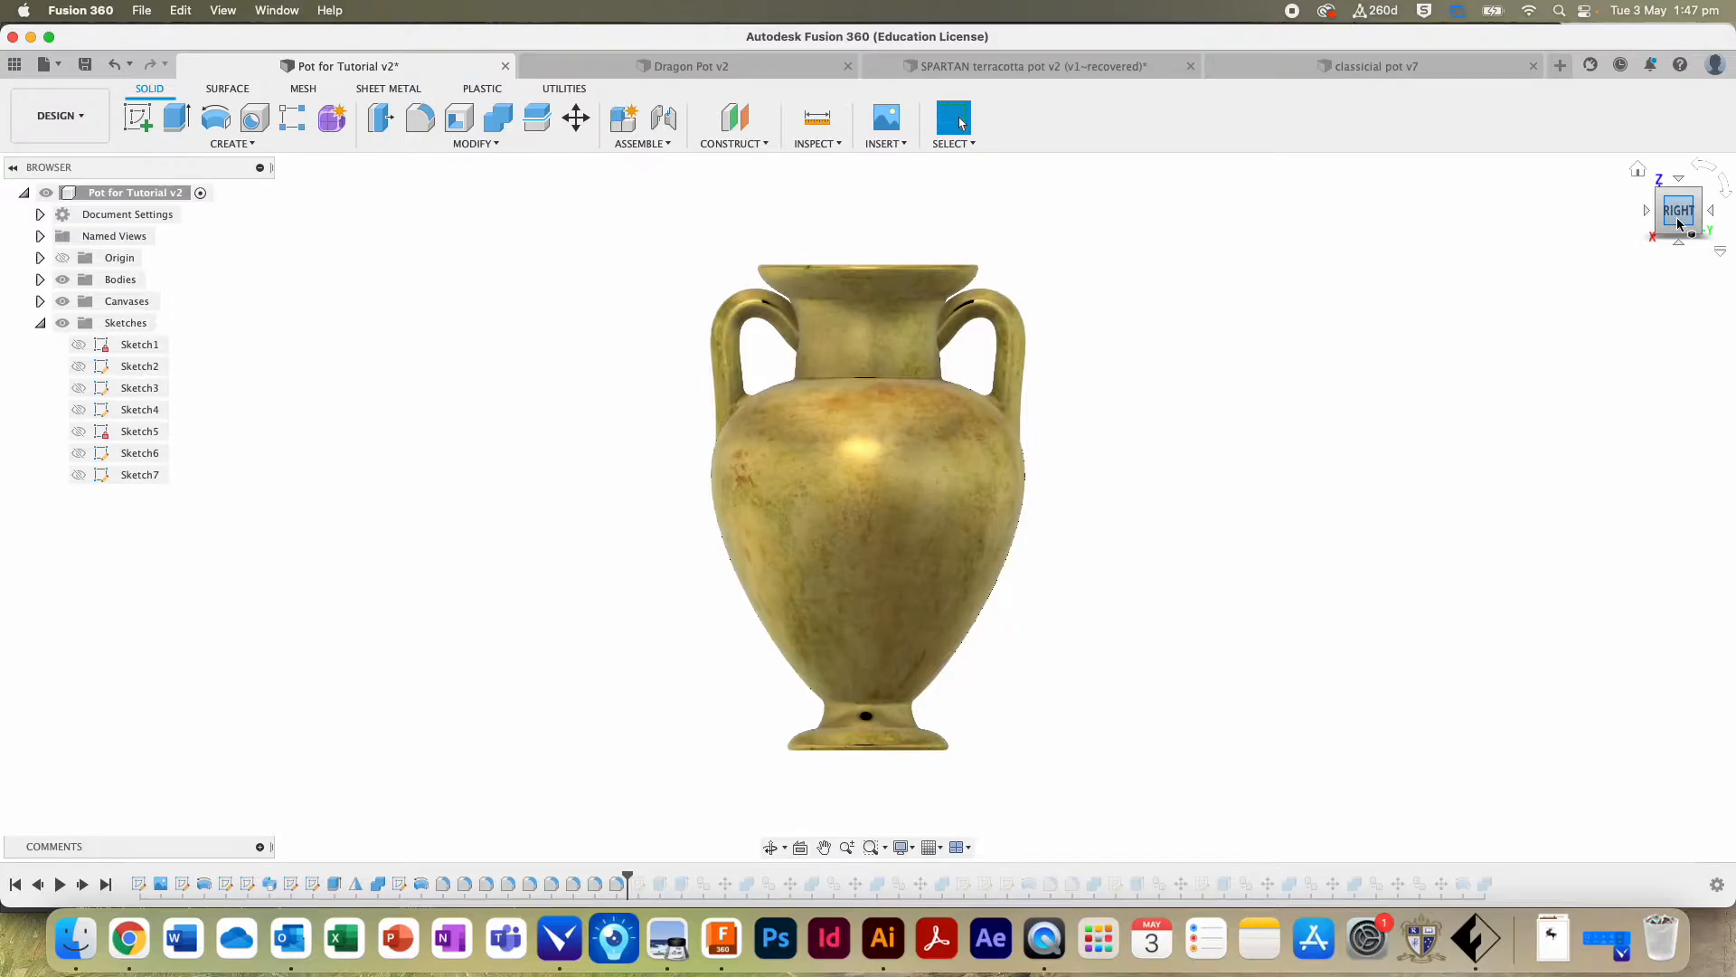
click(1638, 169)
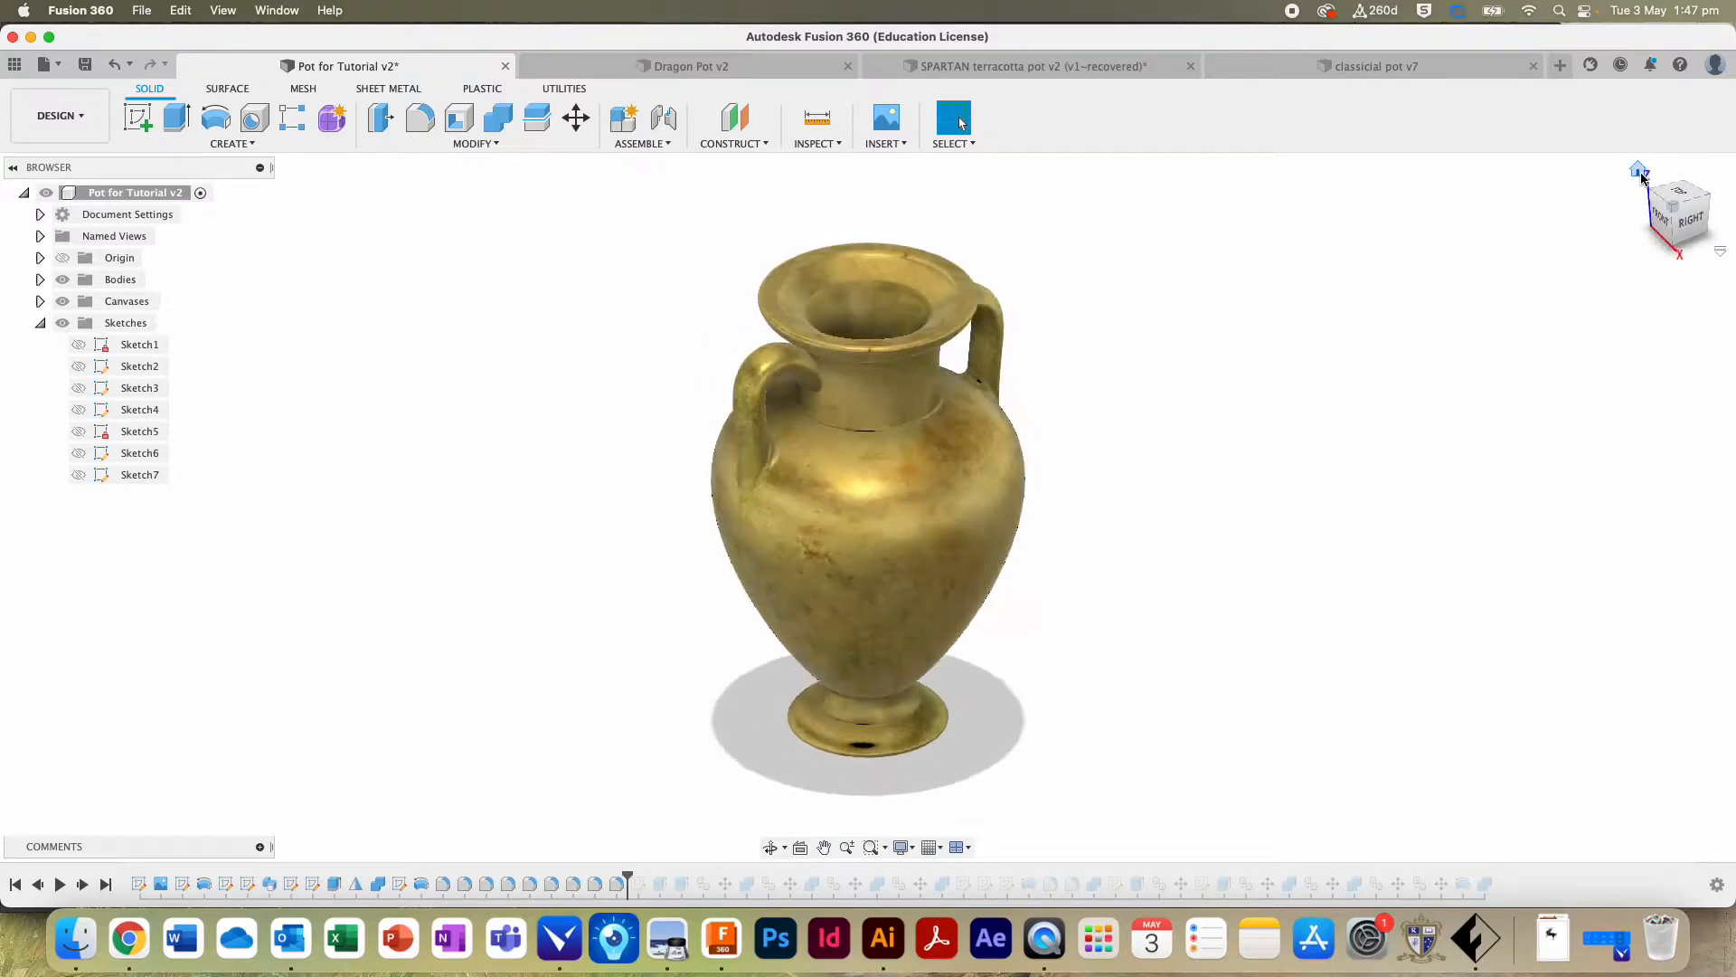
click(898, 144)
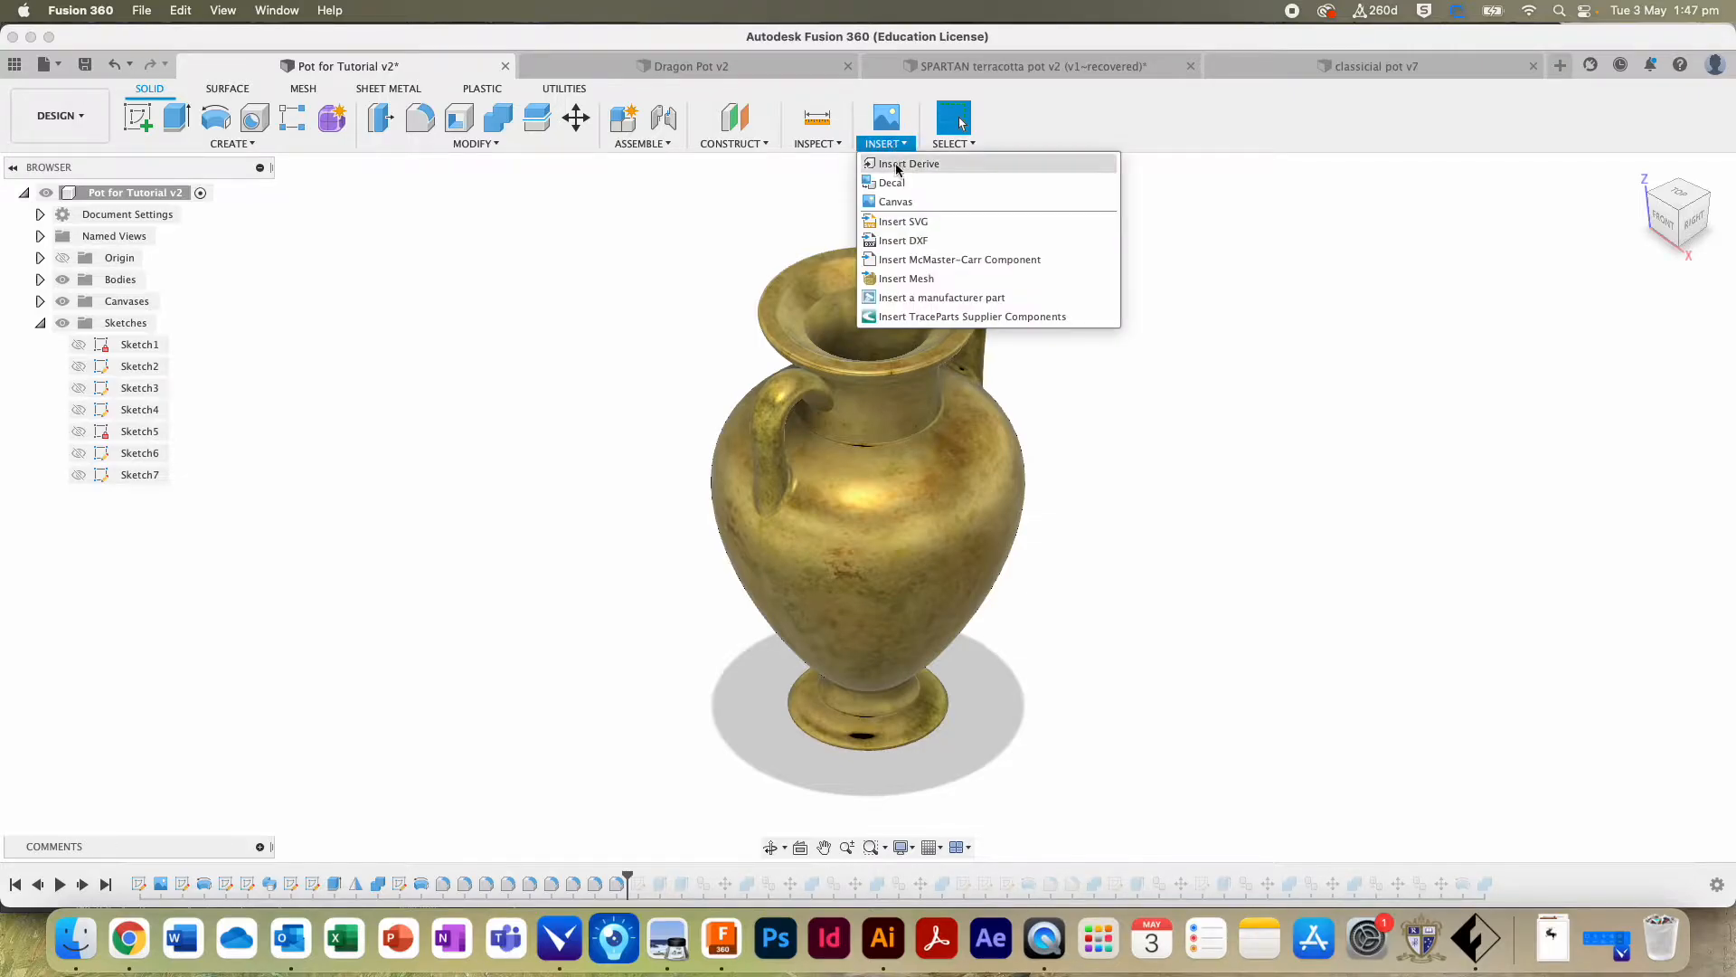
click(901, 222)
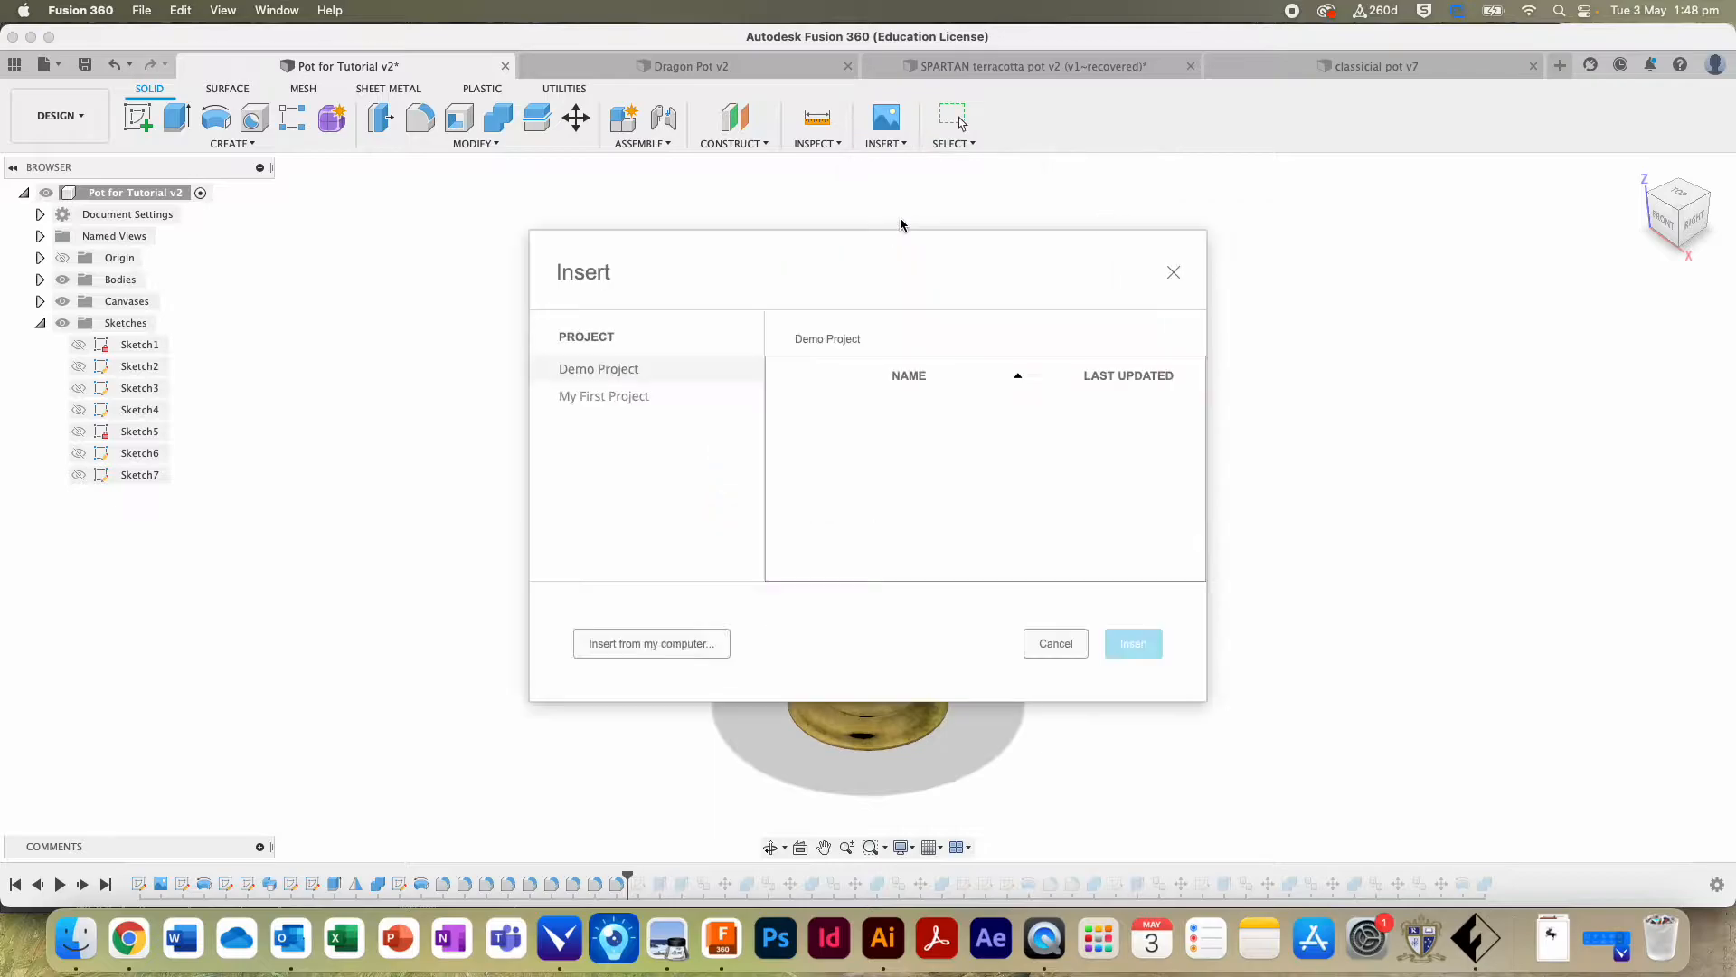
click(646, 644)
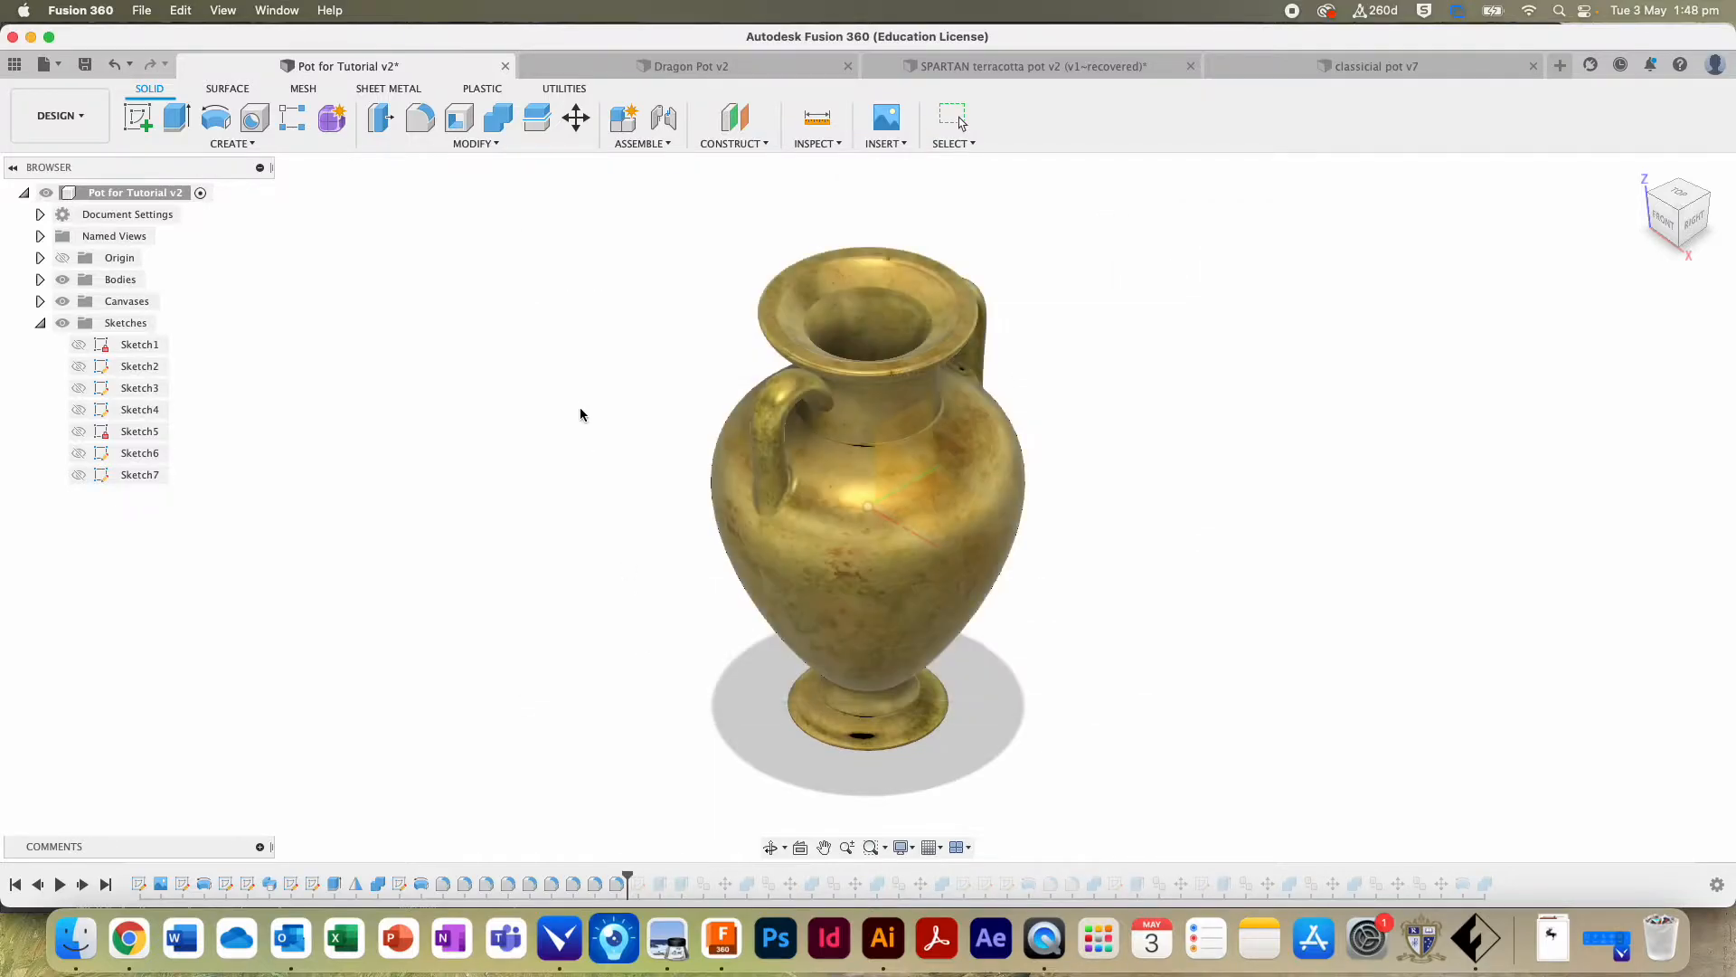
click(719, 240)
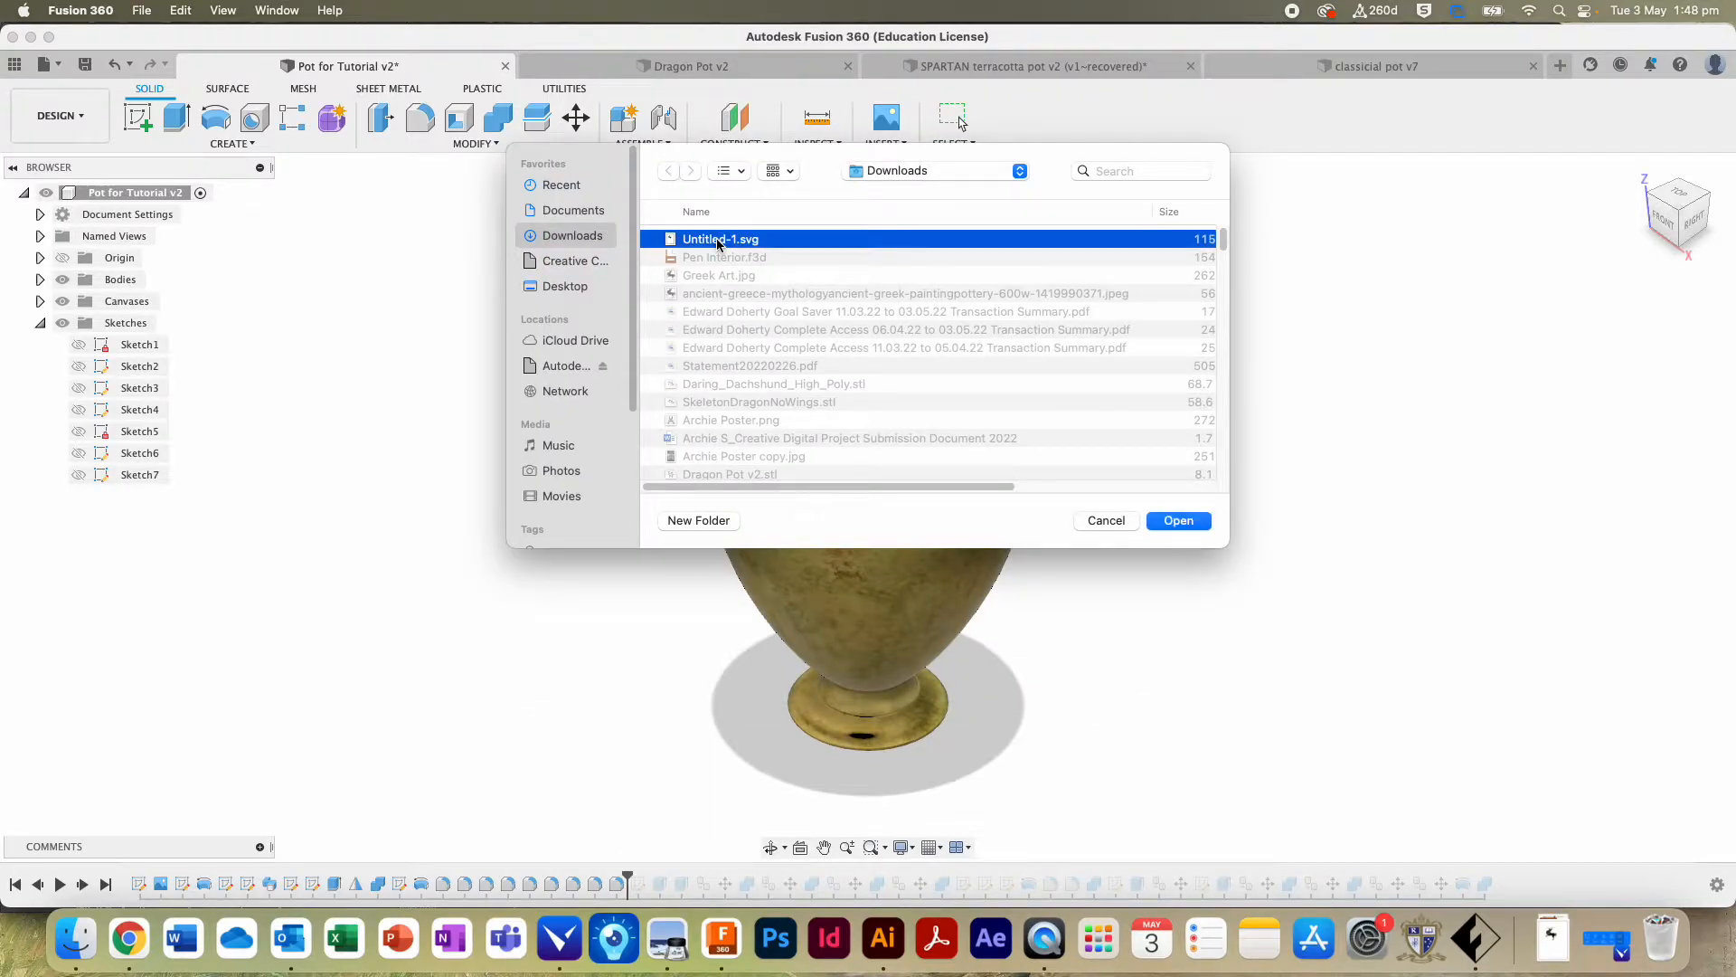
click(1171, 520)
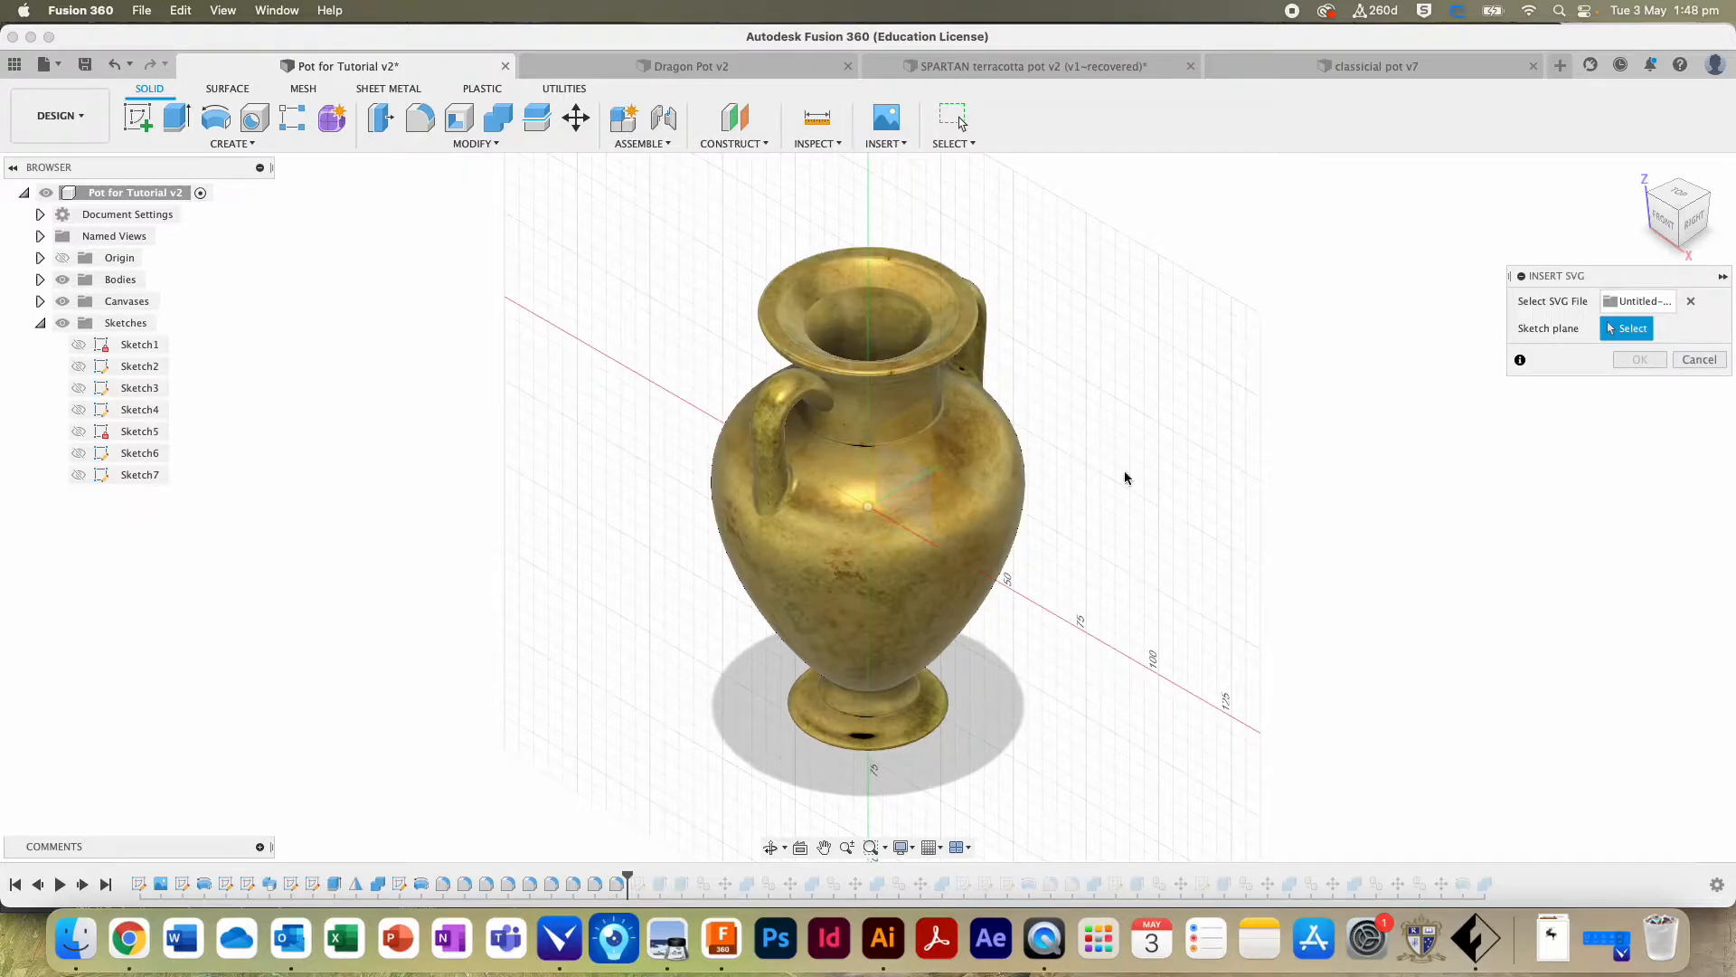
click(912, 427)
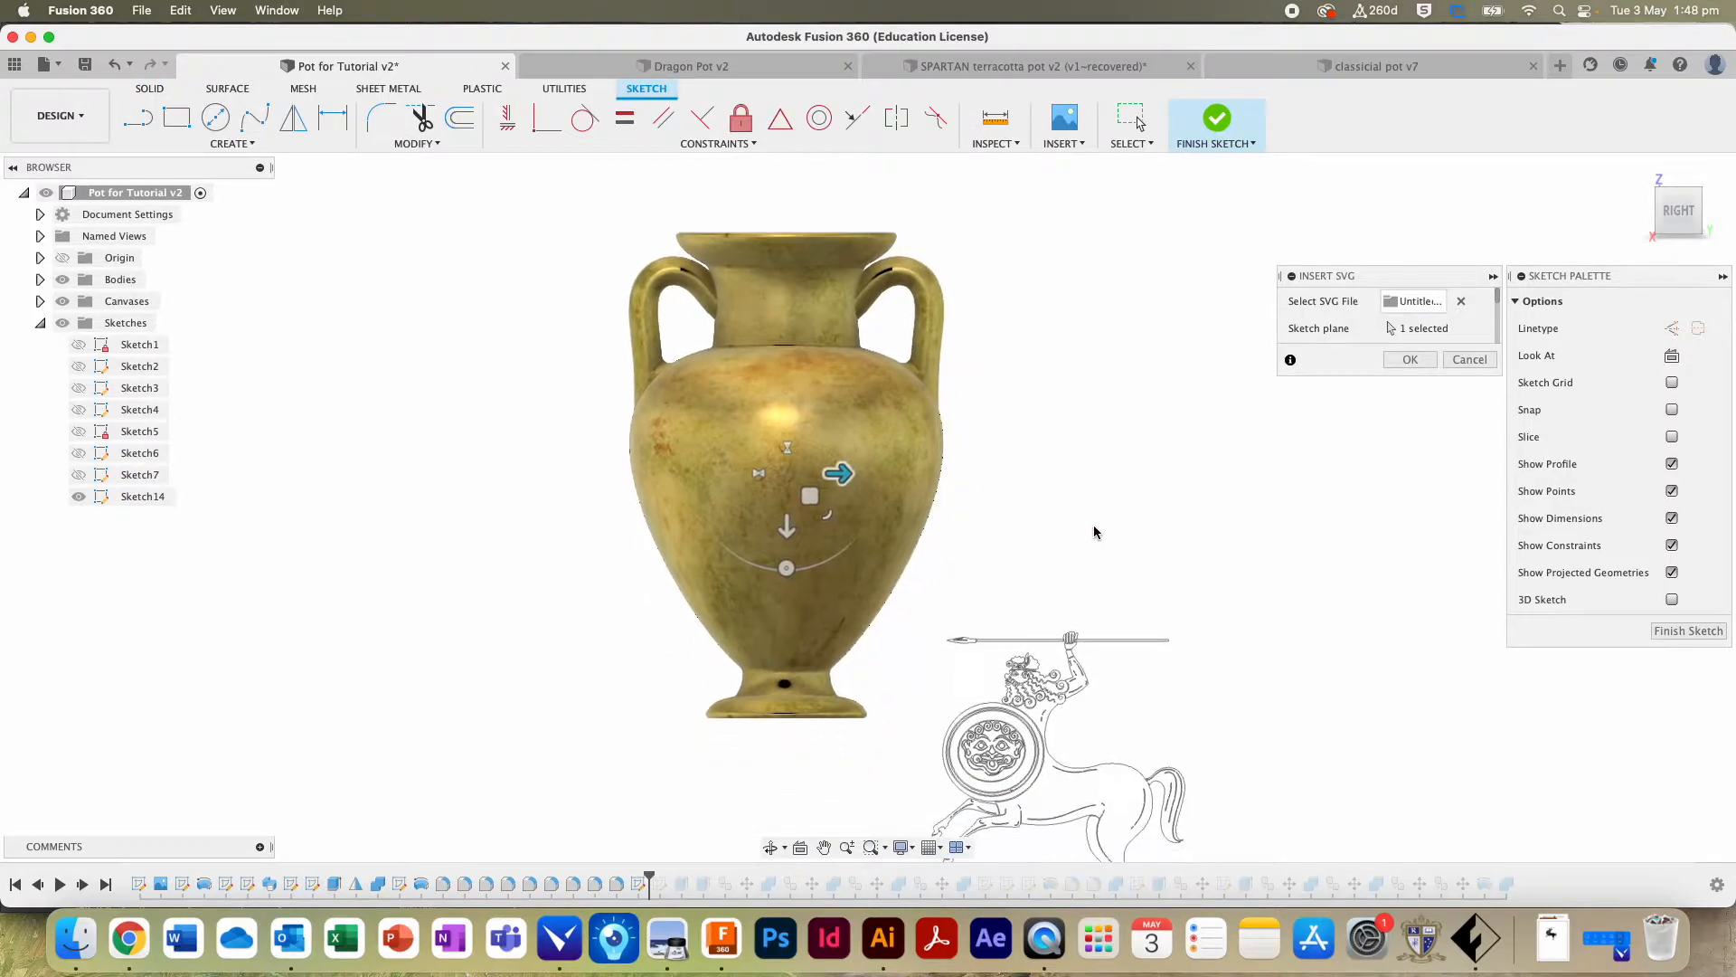
Step: Move the inserted centaur outline up and left onto the pot's body and scale it down to fit between the sides
drag(787, 531, 787, 324)
drag(833, 264, 523, 291)
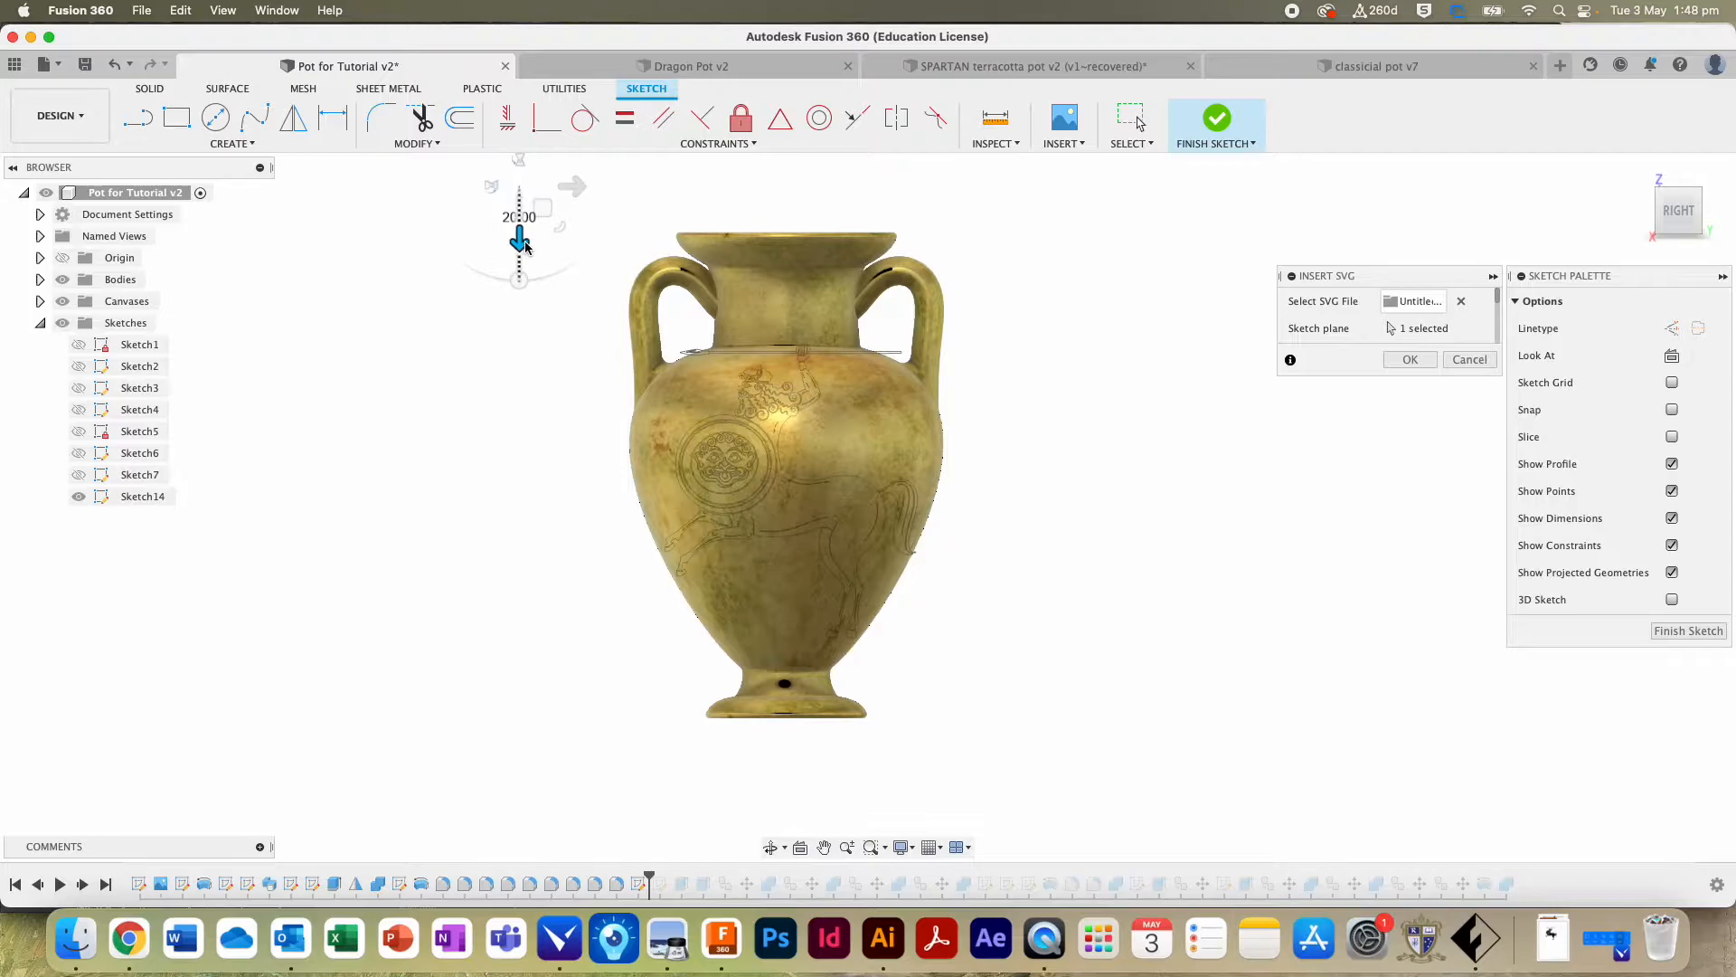
mouse_move(523, 260)
mouse_down()
mouse_move(519, 282)
mouse_move(567, 272)
mouse_move(526, 340)
mouse_up()
drag(572, 276, 613, 276)
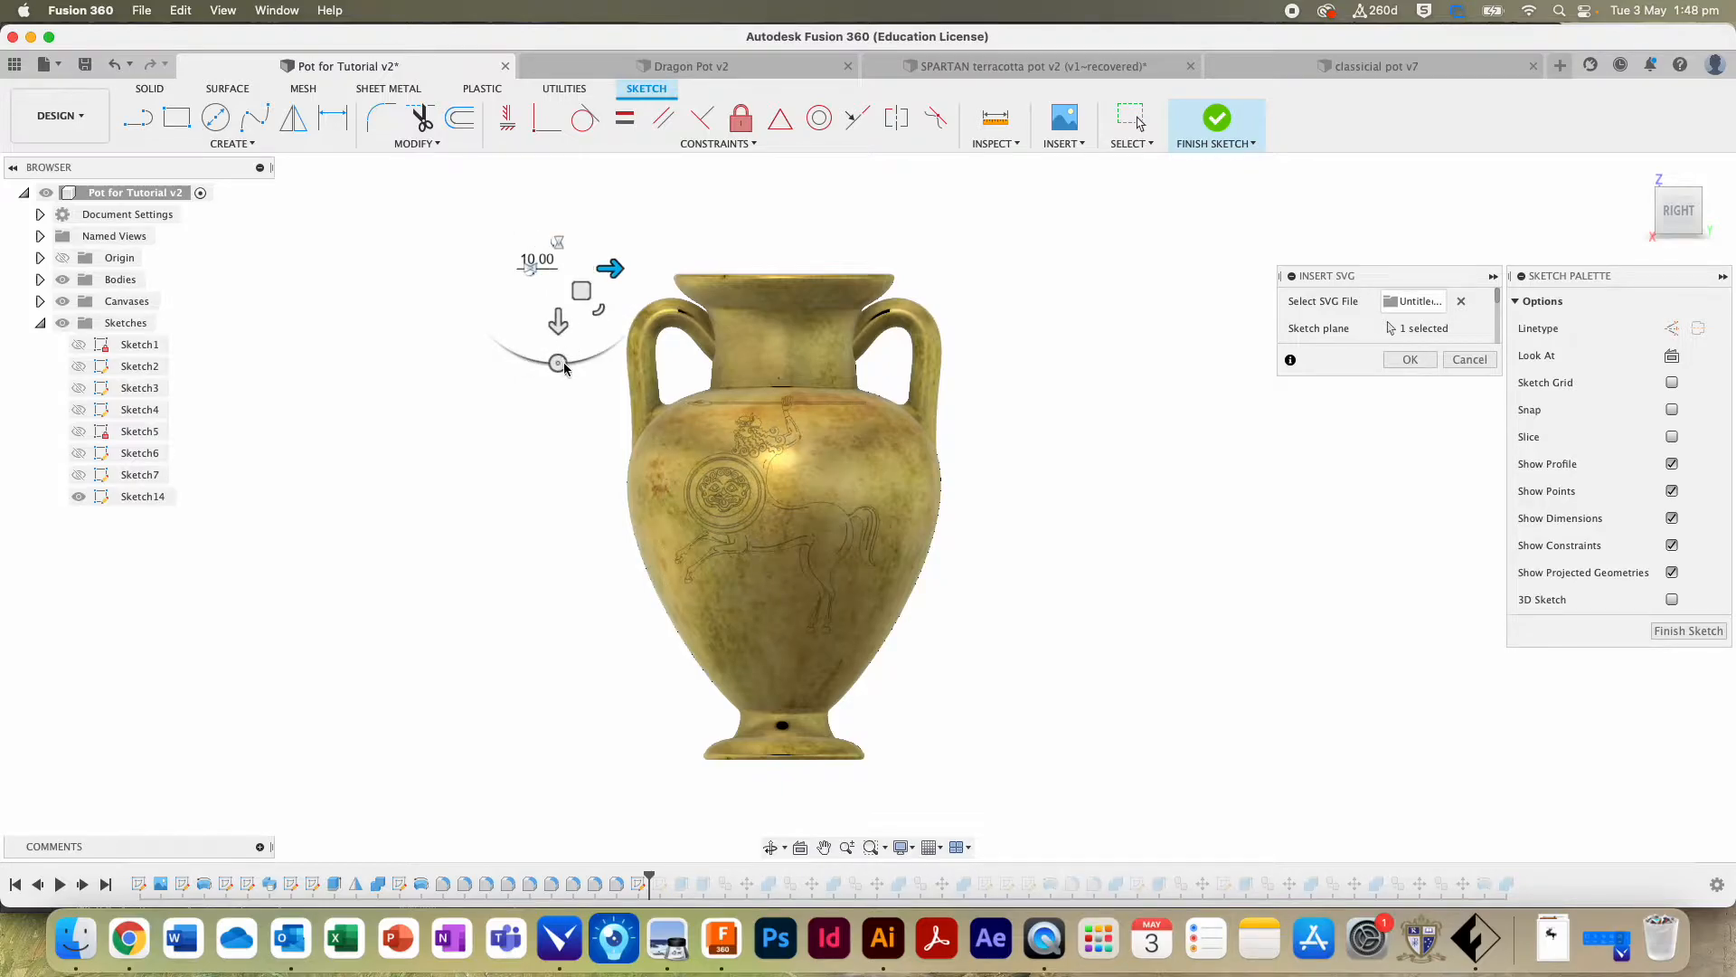
drag(558, 322, 558, 347)
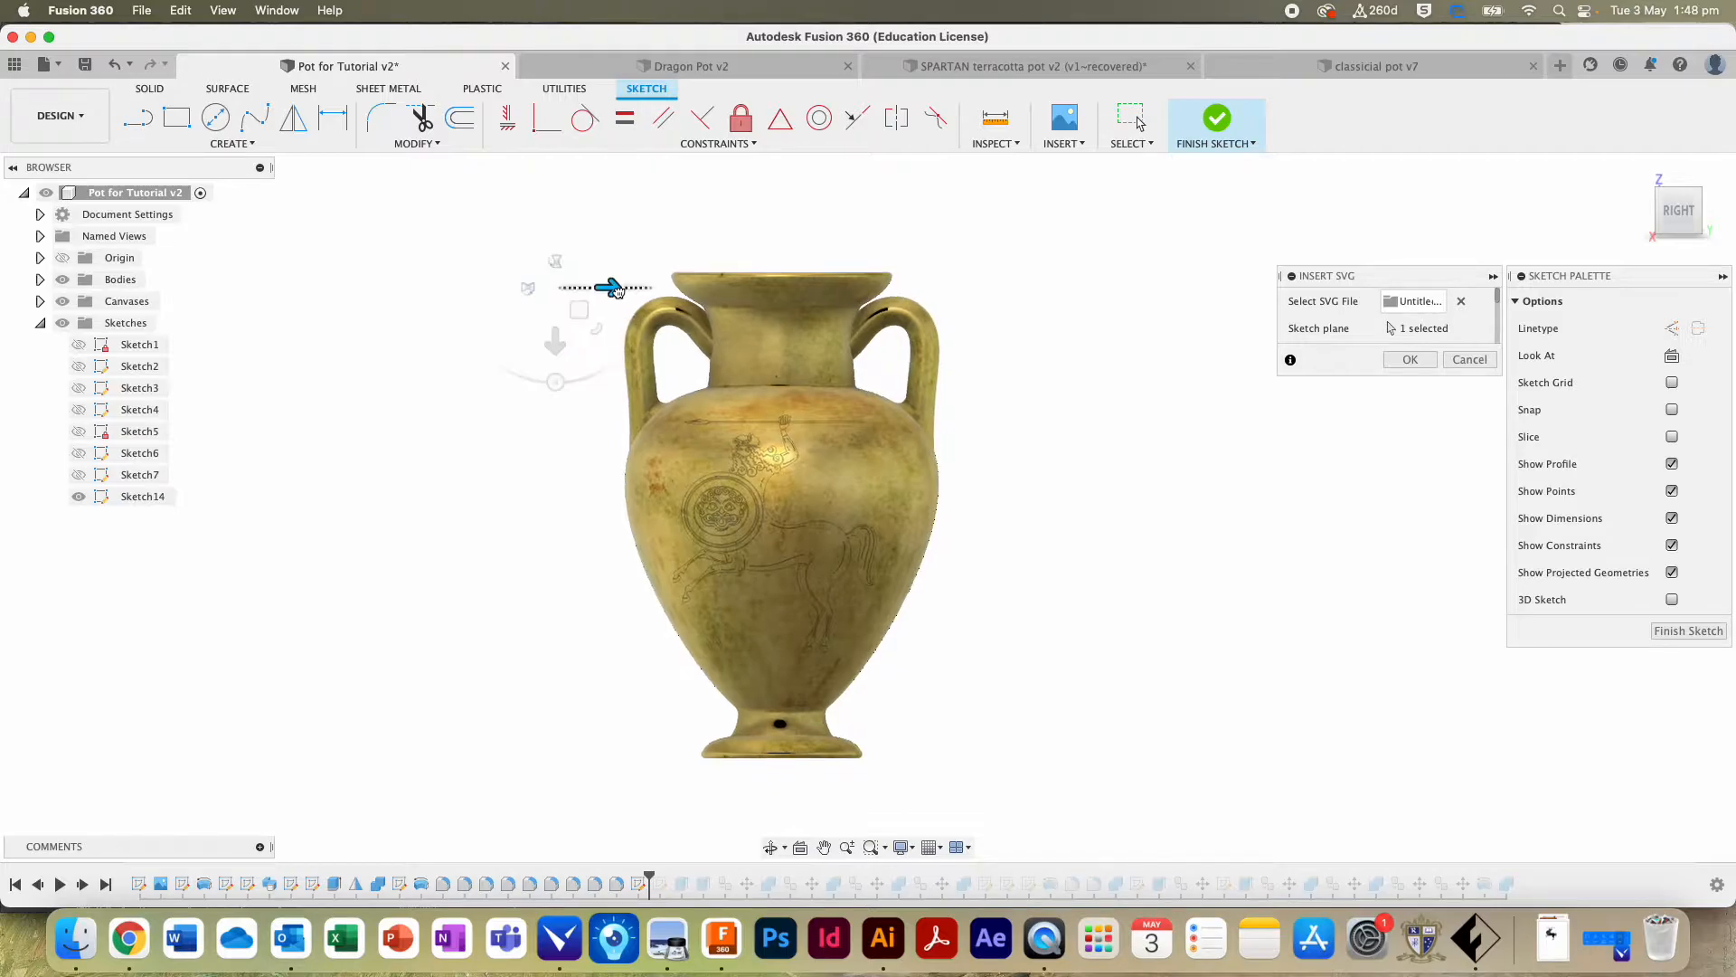
drag(629, 290, 631, 289)
Step: Shrink the centaur outline further and centre it on the pot's body, then accept the placement and finish the sketch
scroll(629, 289, left, 1)
scroll(633, 313, up, 1)
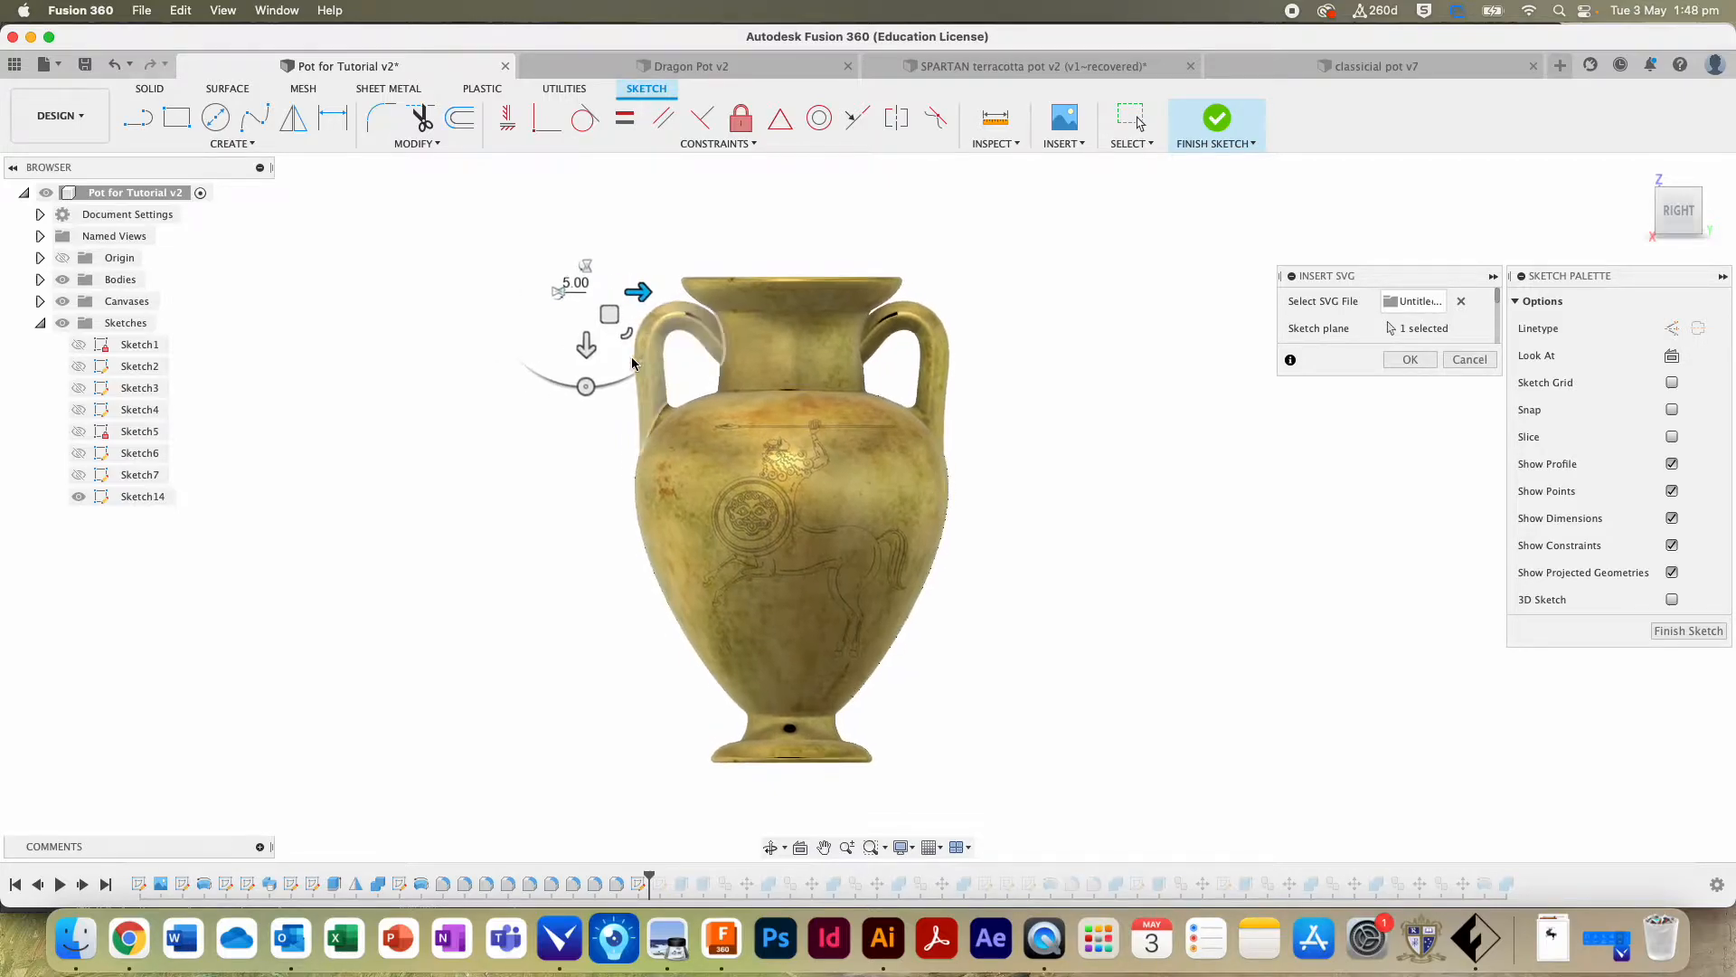
drag(638, 350, 588, 390)
scroll(590, 357, right, 1)
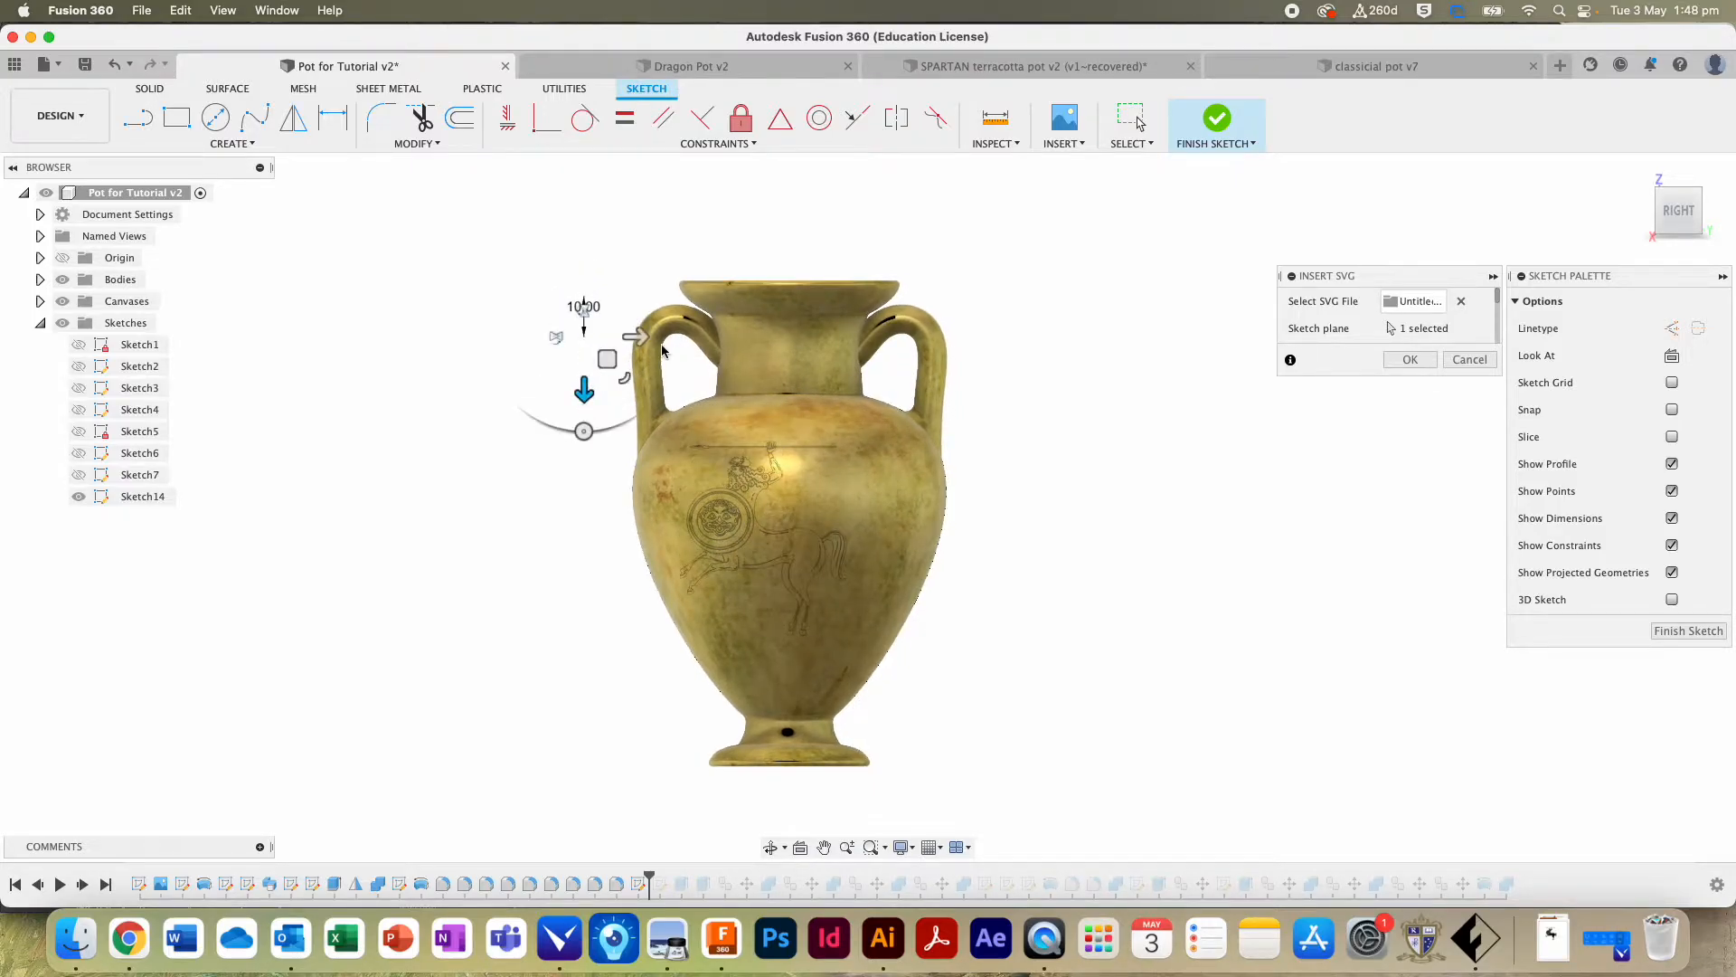
scroll(661, 350, down, 1)
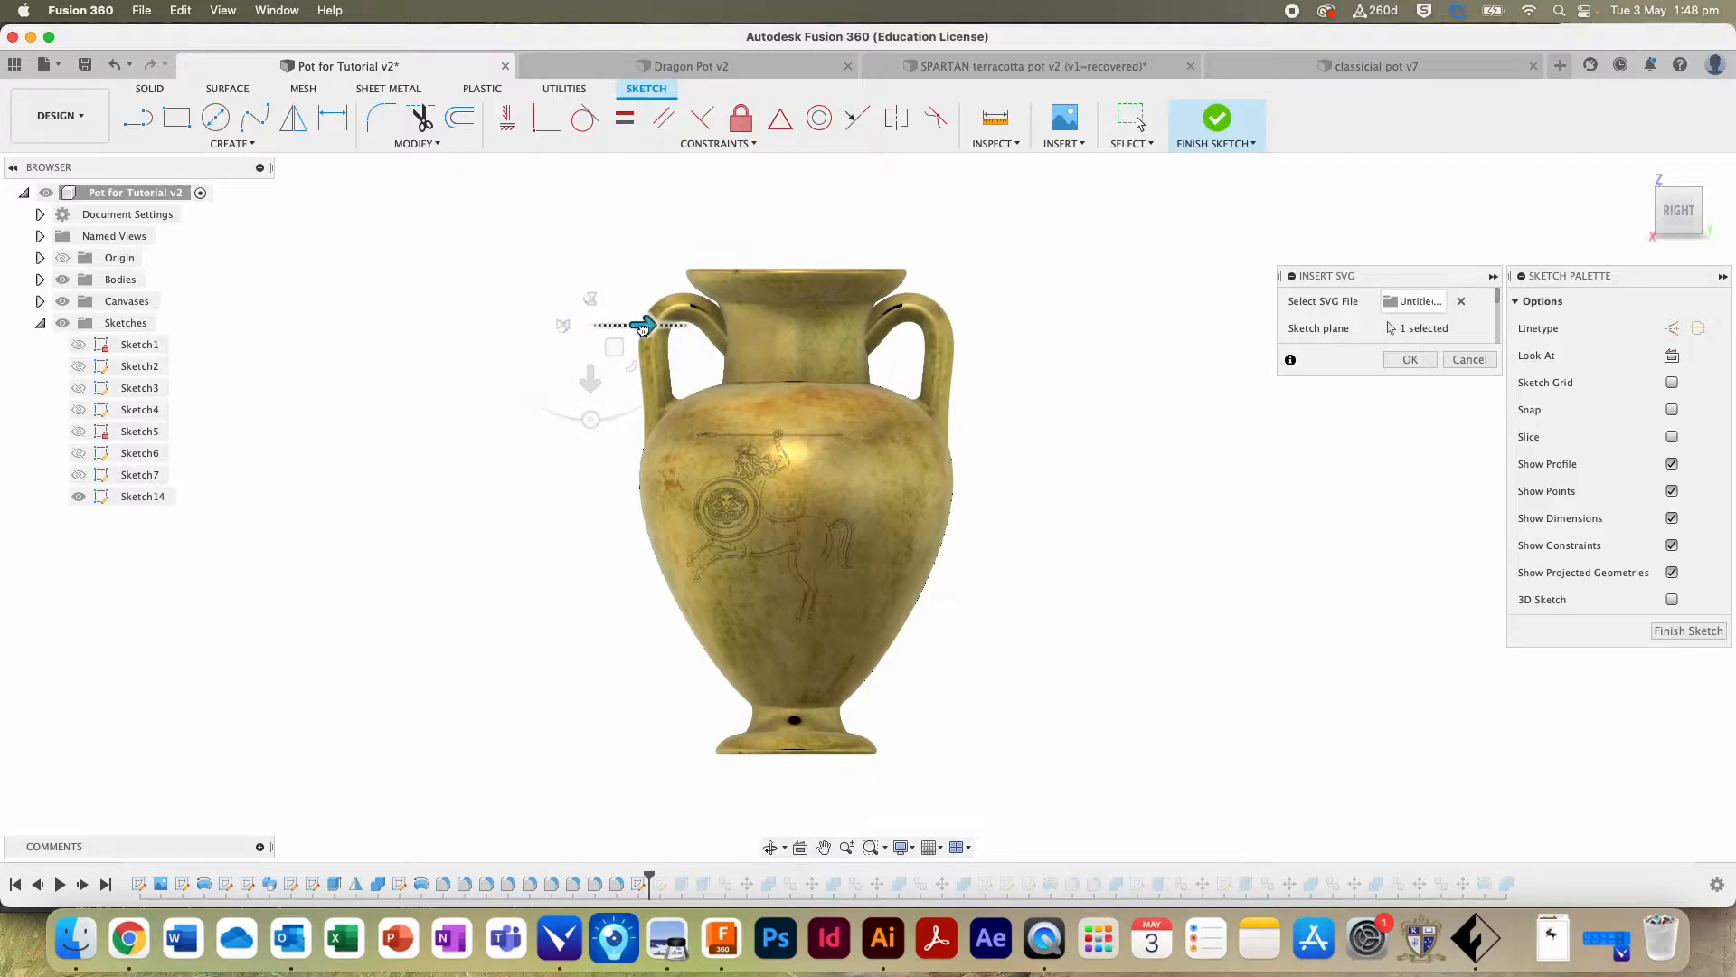
drag(644, 329, 1117, 548)
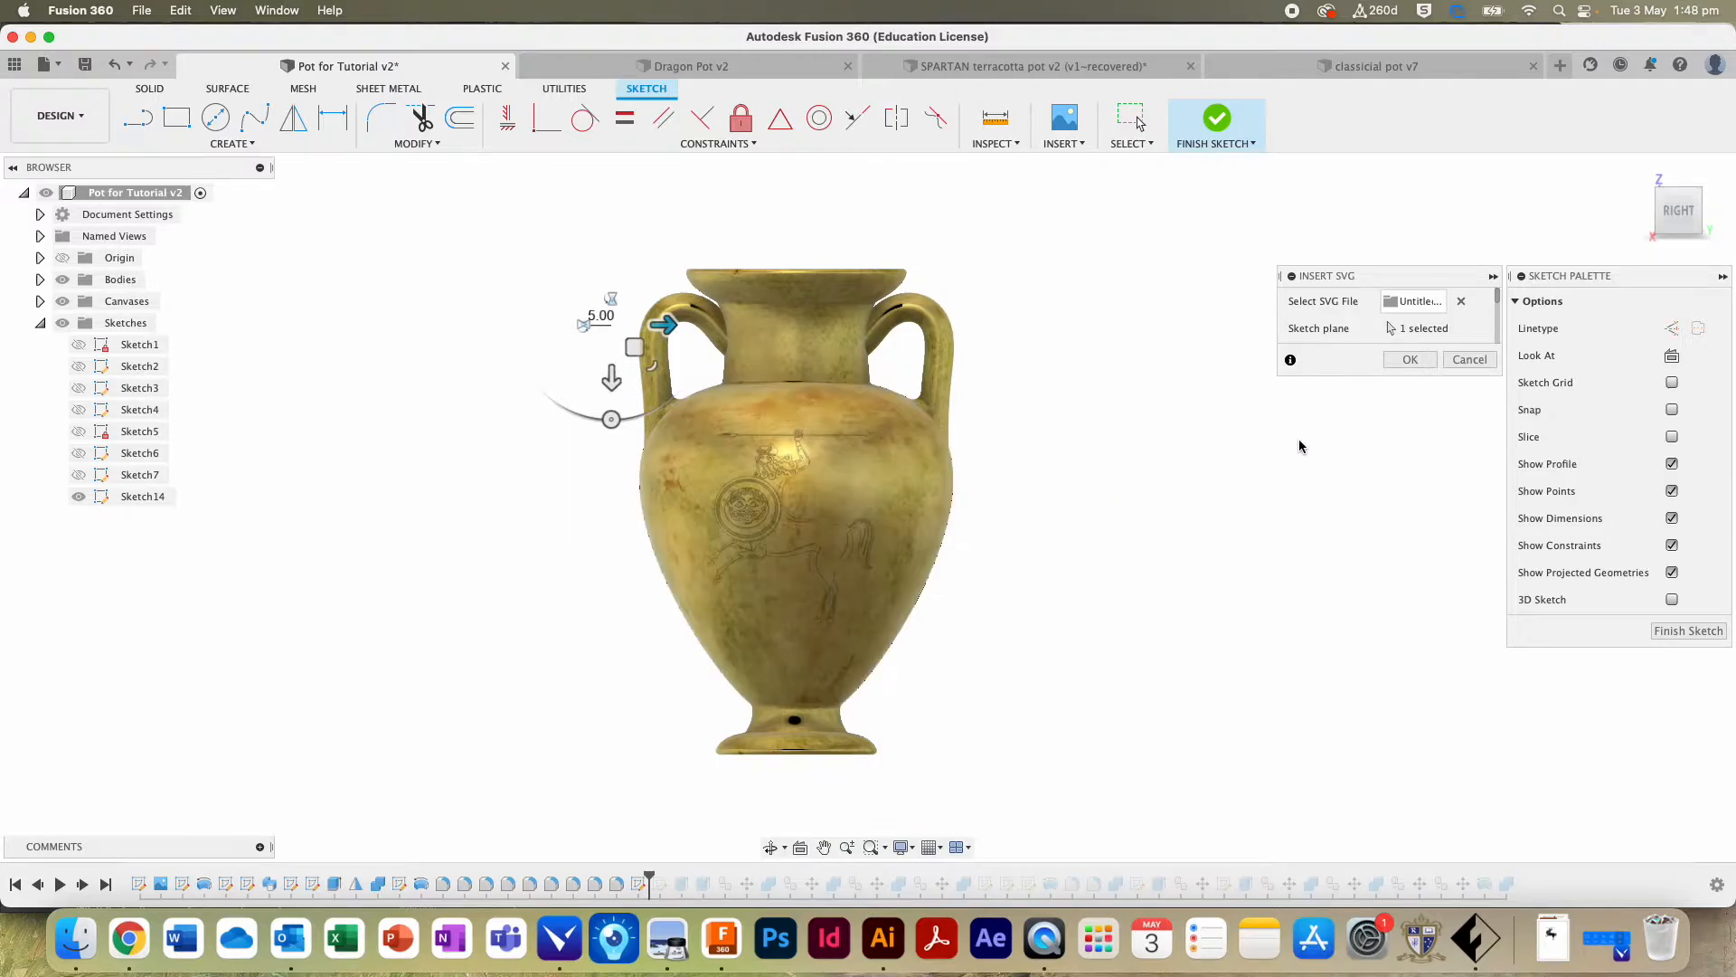
click(1429, 361)
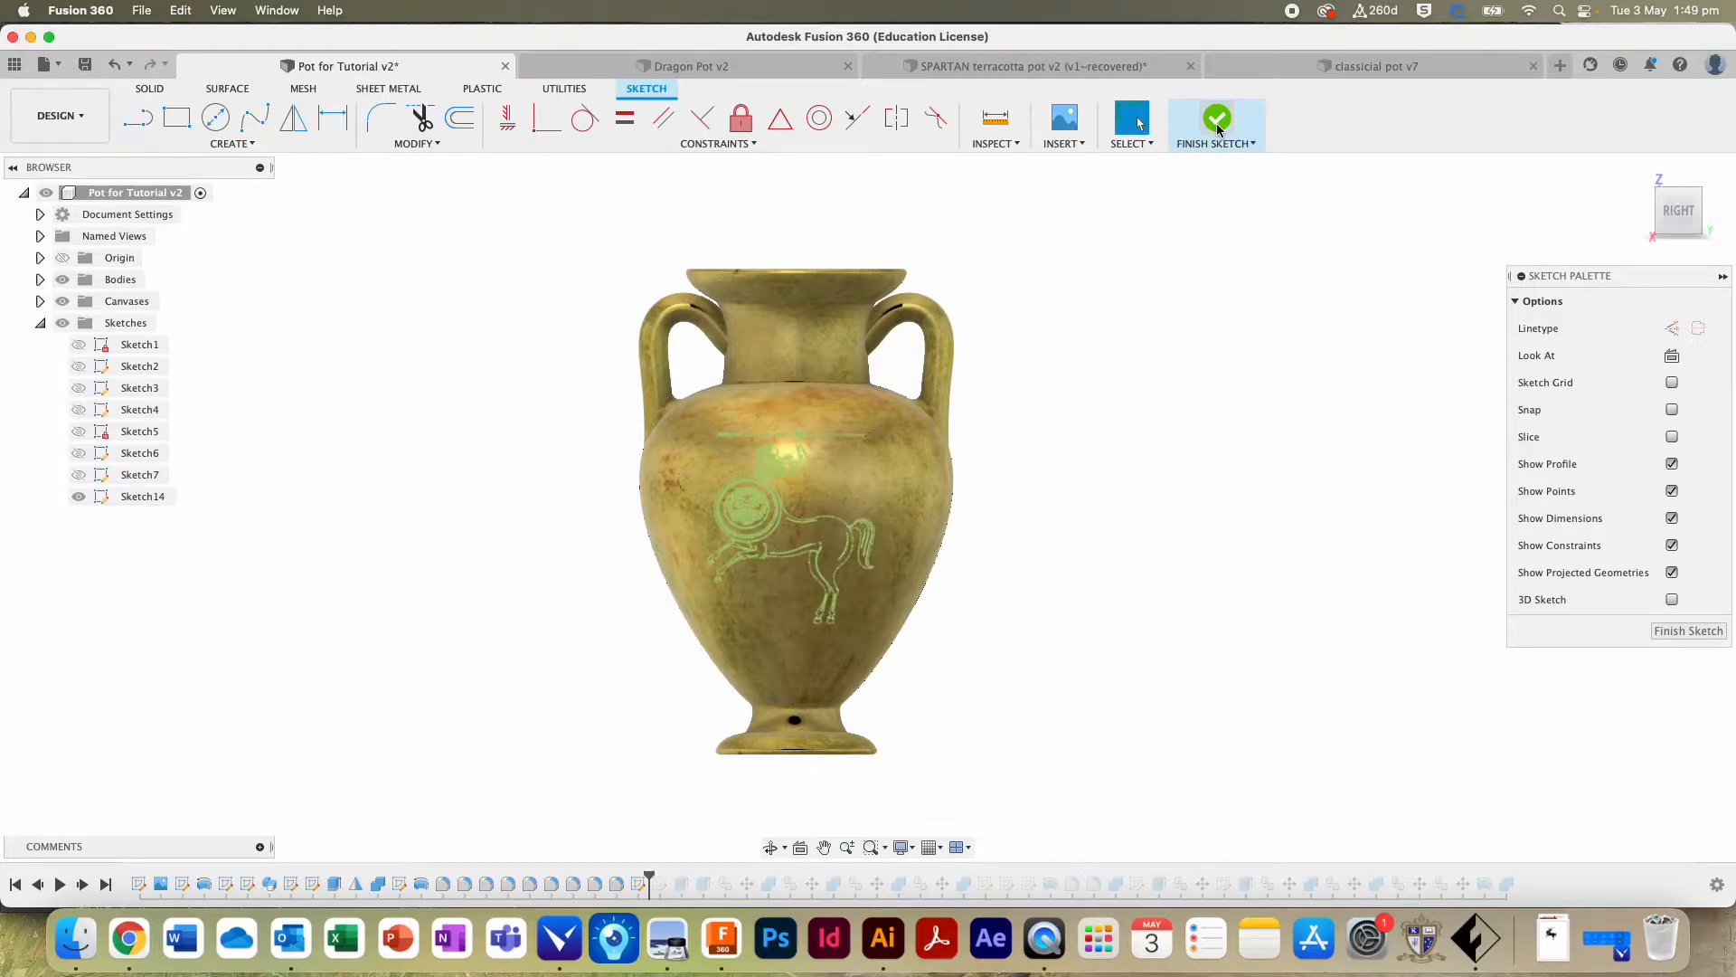
click(1216, 118)
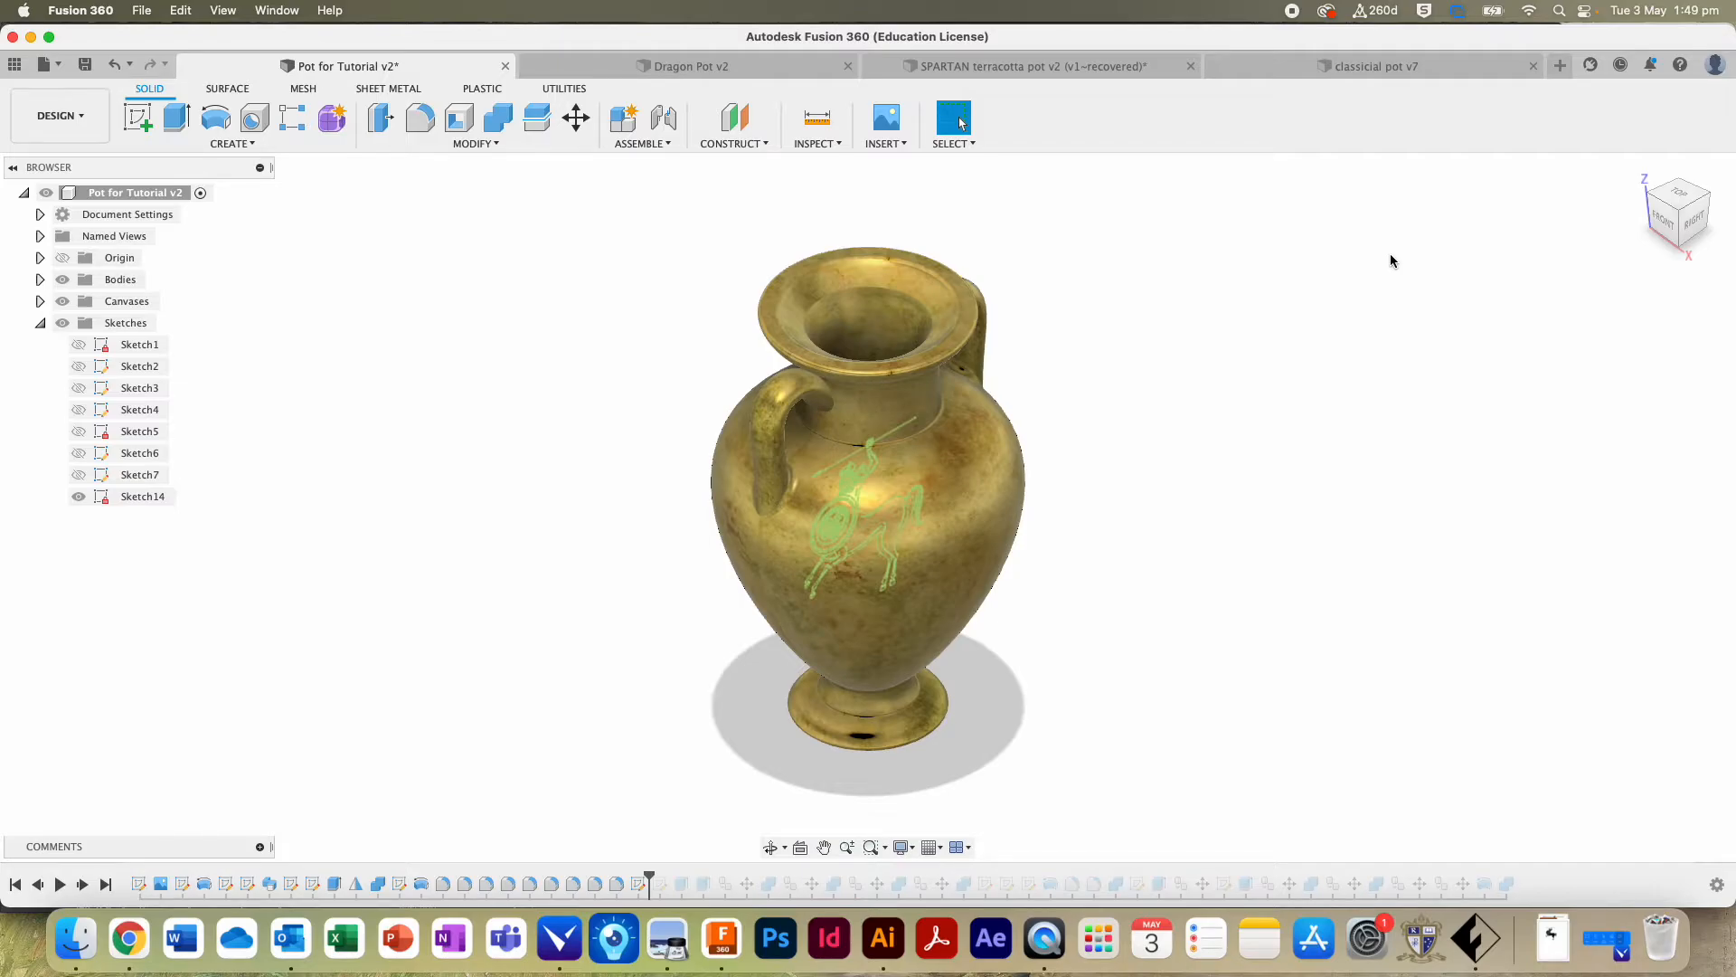
Step: Face the pot's right view and hide Body3 and Body1, leaving the centaur sketch on display
click(1689, 220)
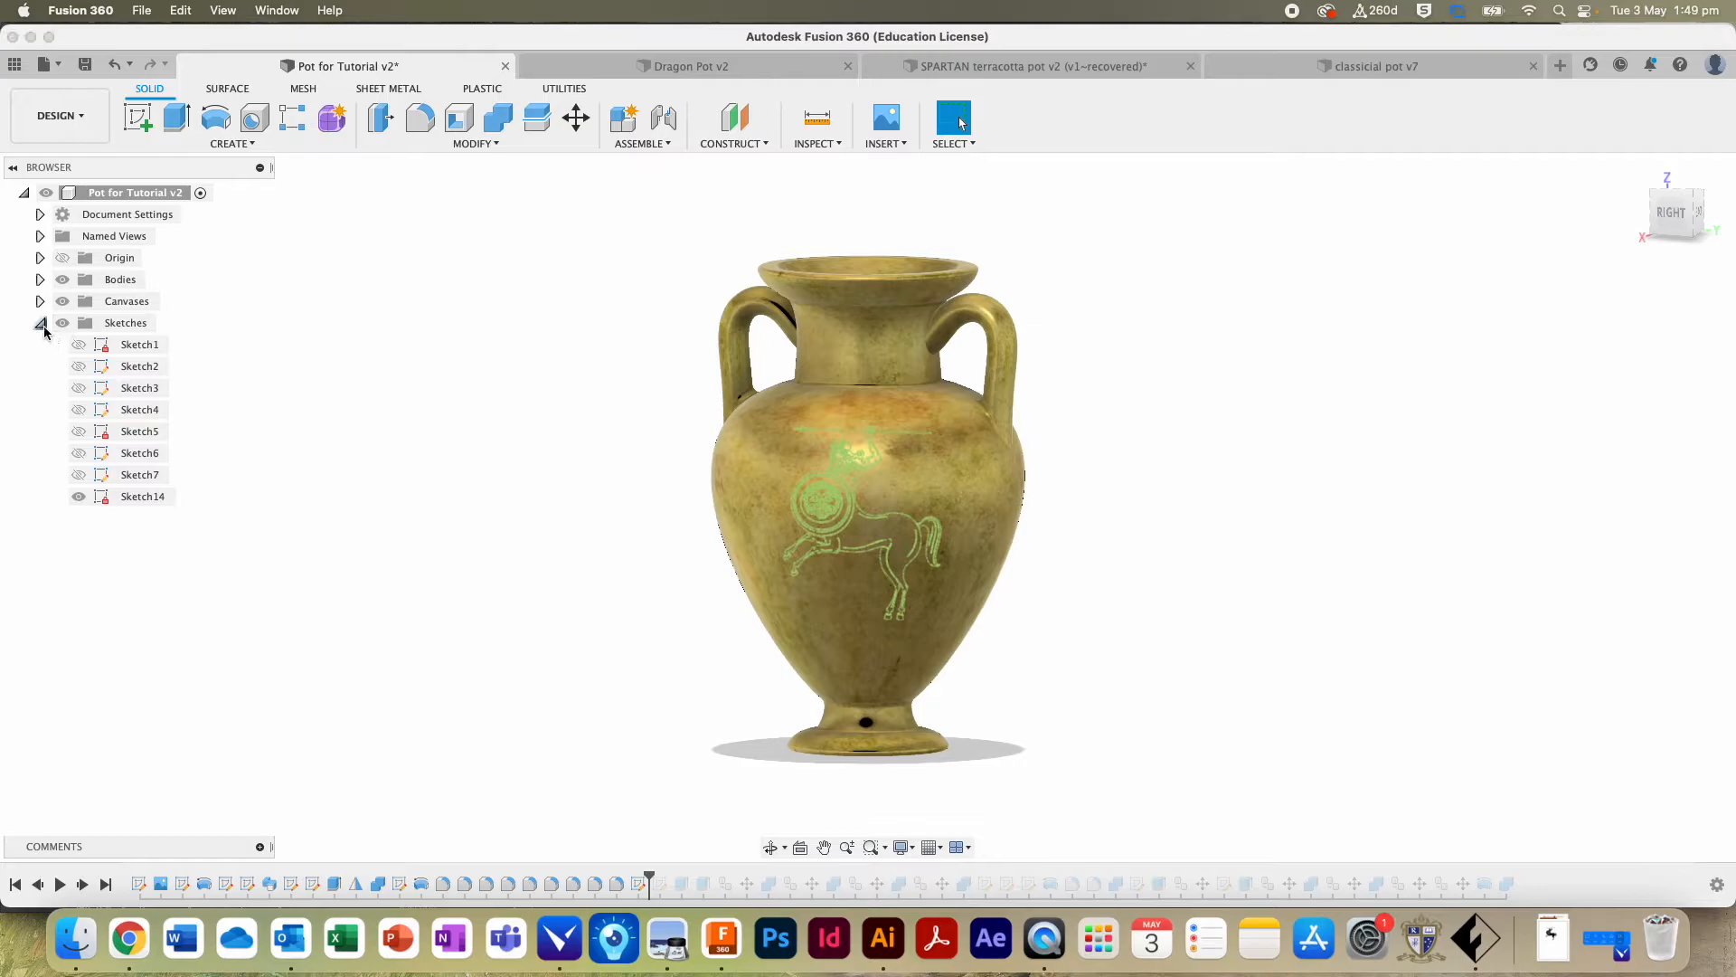
click(40, 323)
click(40, 279)
click(80, 323)
click(80, 323)
click(80, 323)
click(80, 323)
click(80, 301)
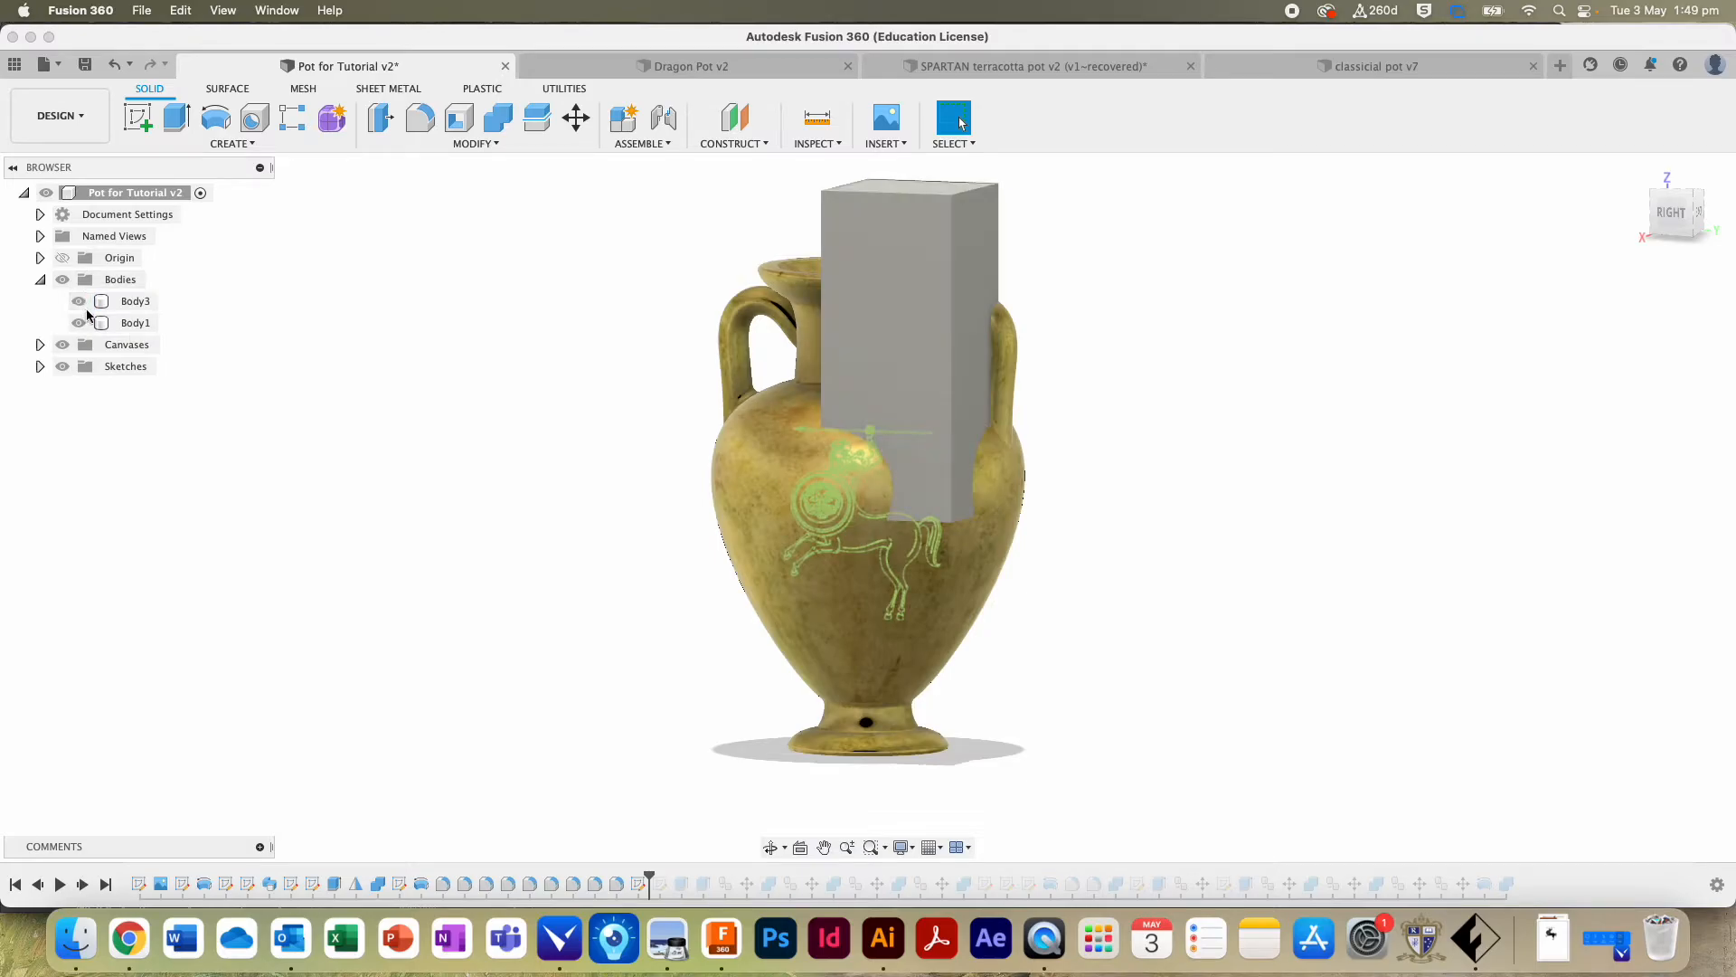
click(83, 304)
click(83, 304)
click(83, 303)
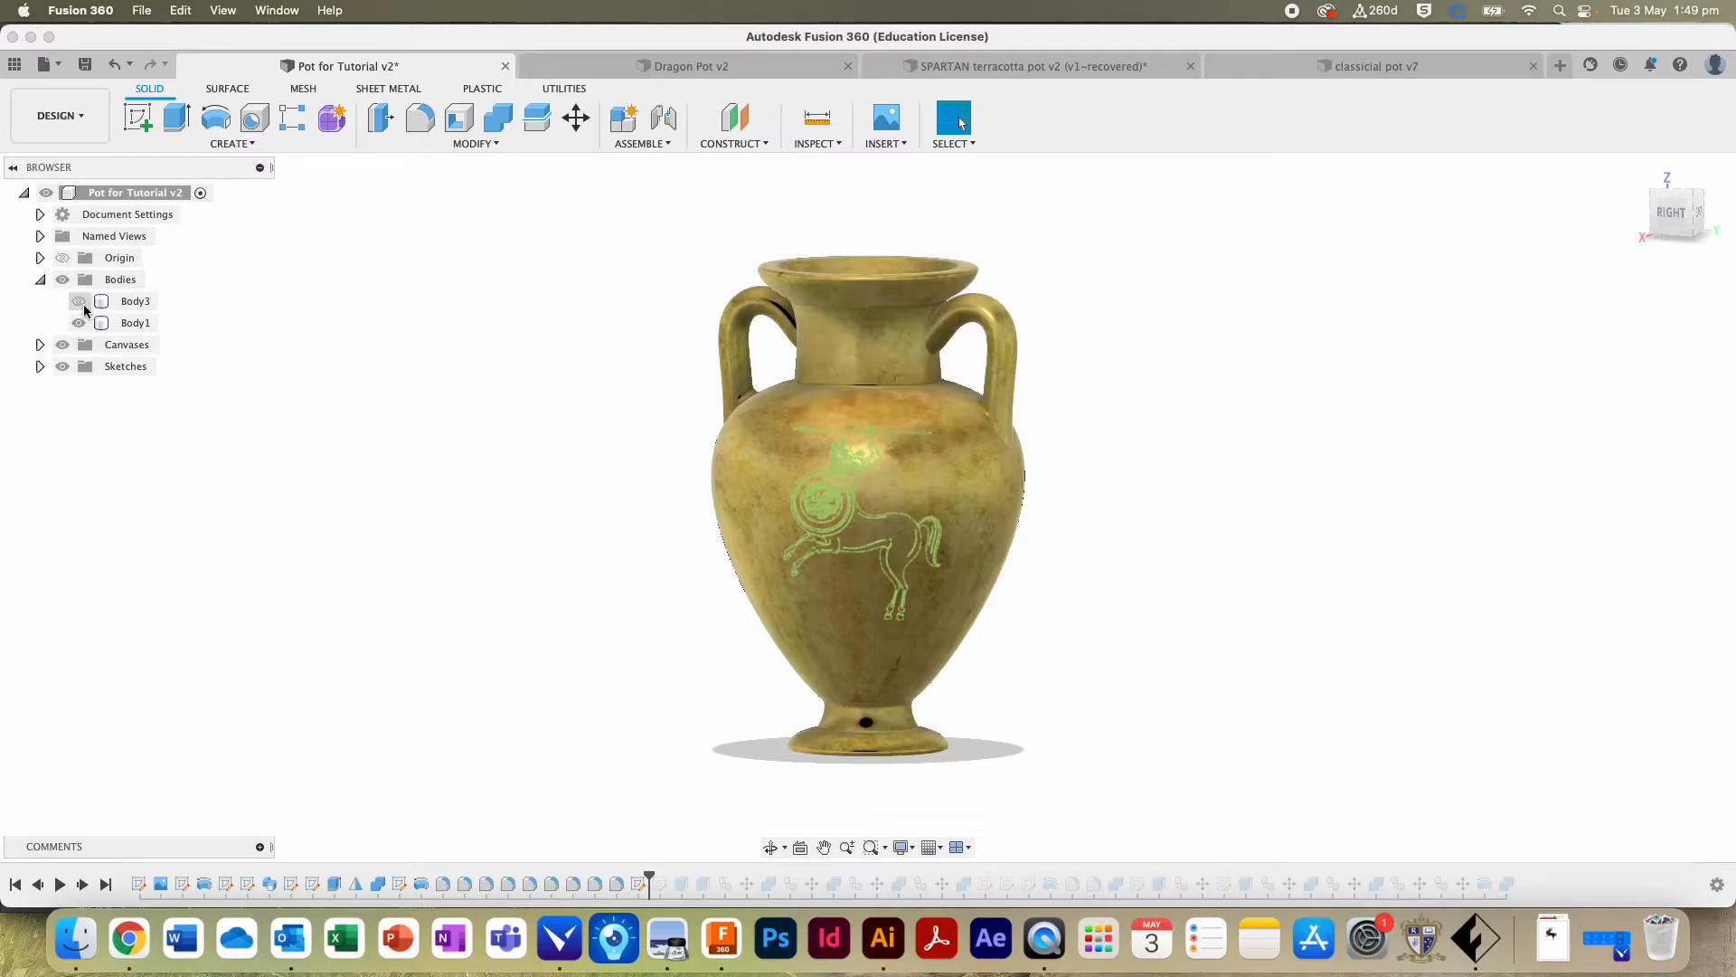
click(79, 323)
Step: Identify the centaur sketch among the listed sketches by toggling the visibility of Sketch14, keeping it shown
click(40, 366)
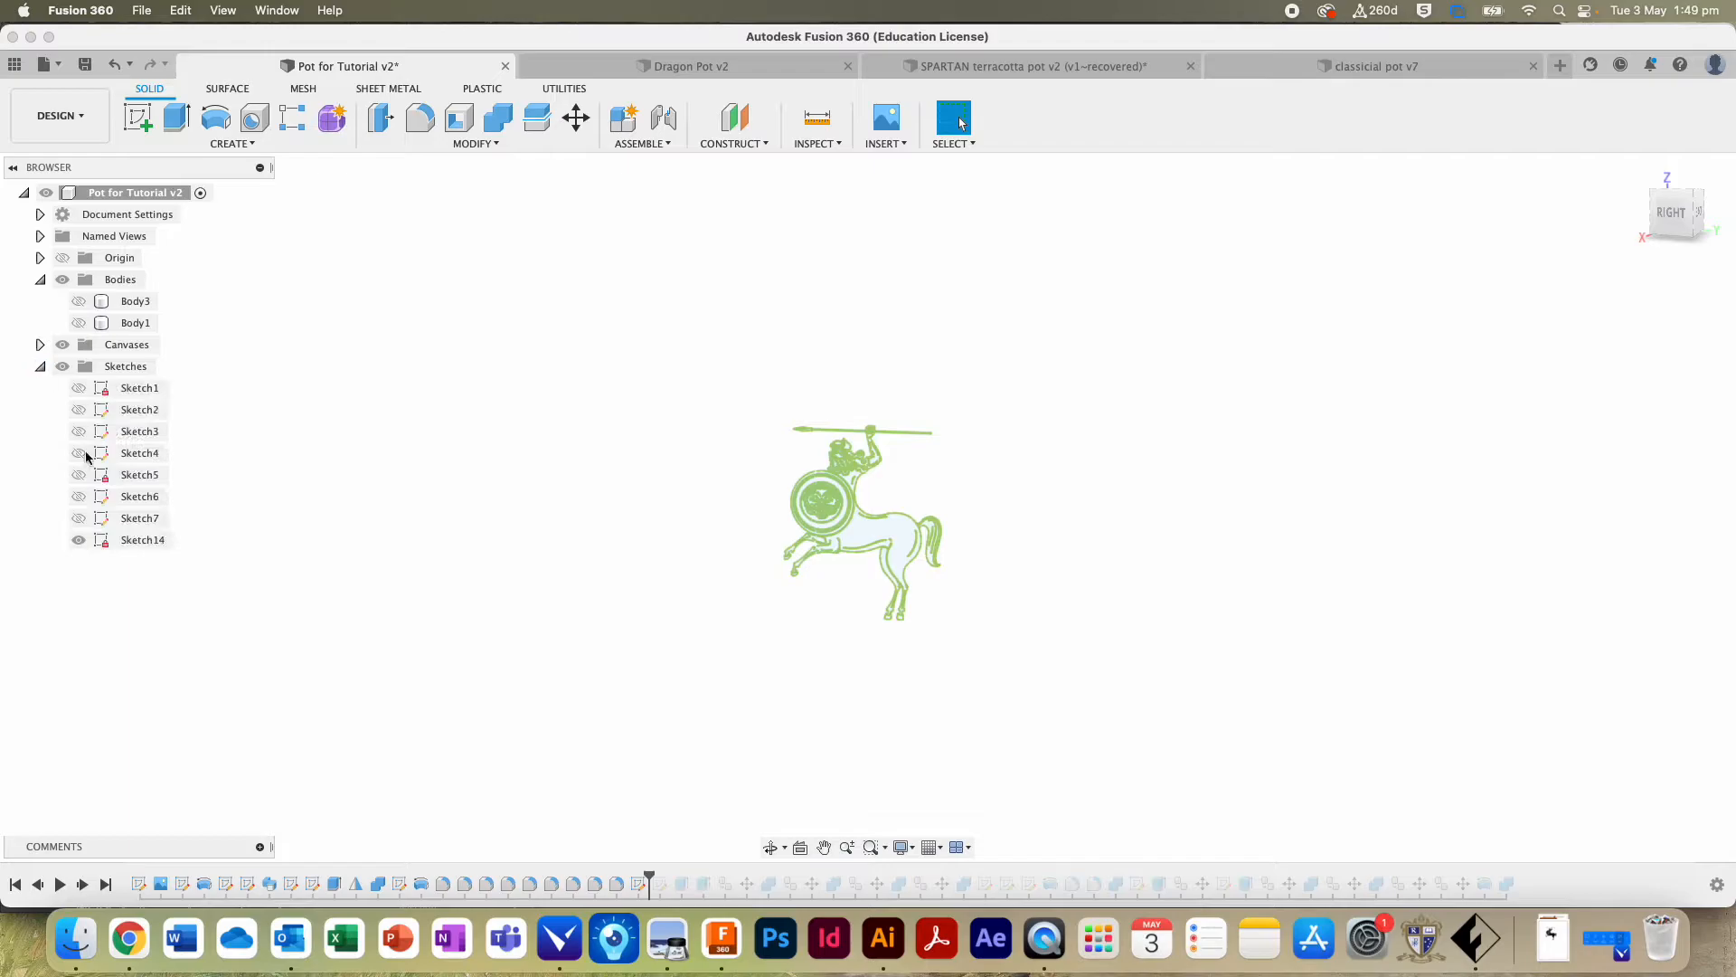
click(80, 545)
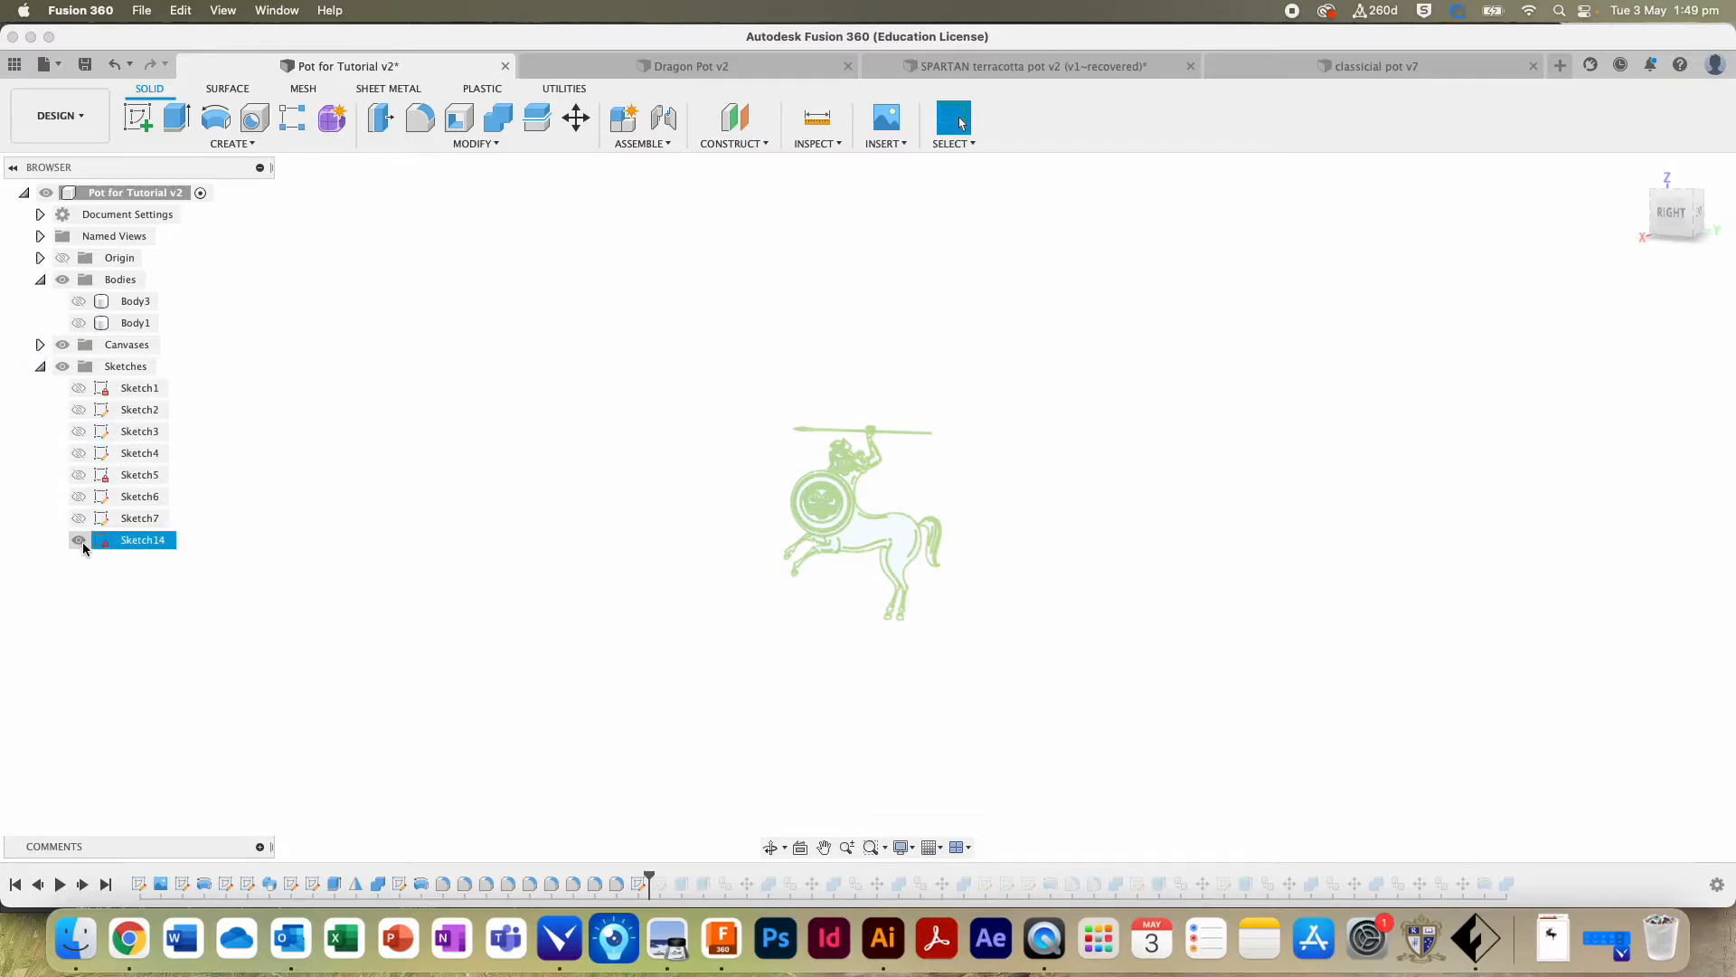
click(80, 543)
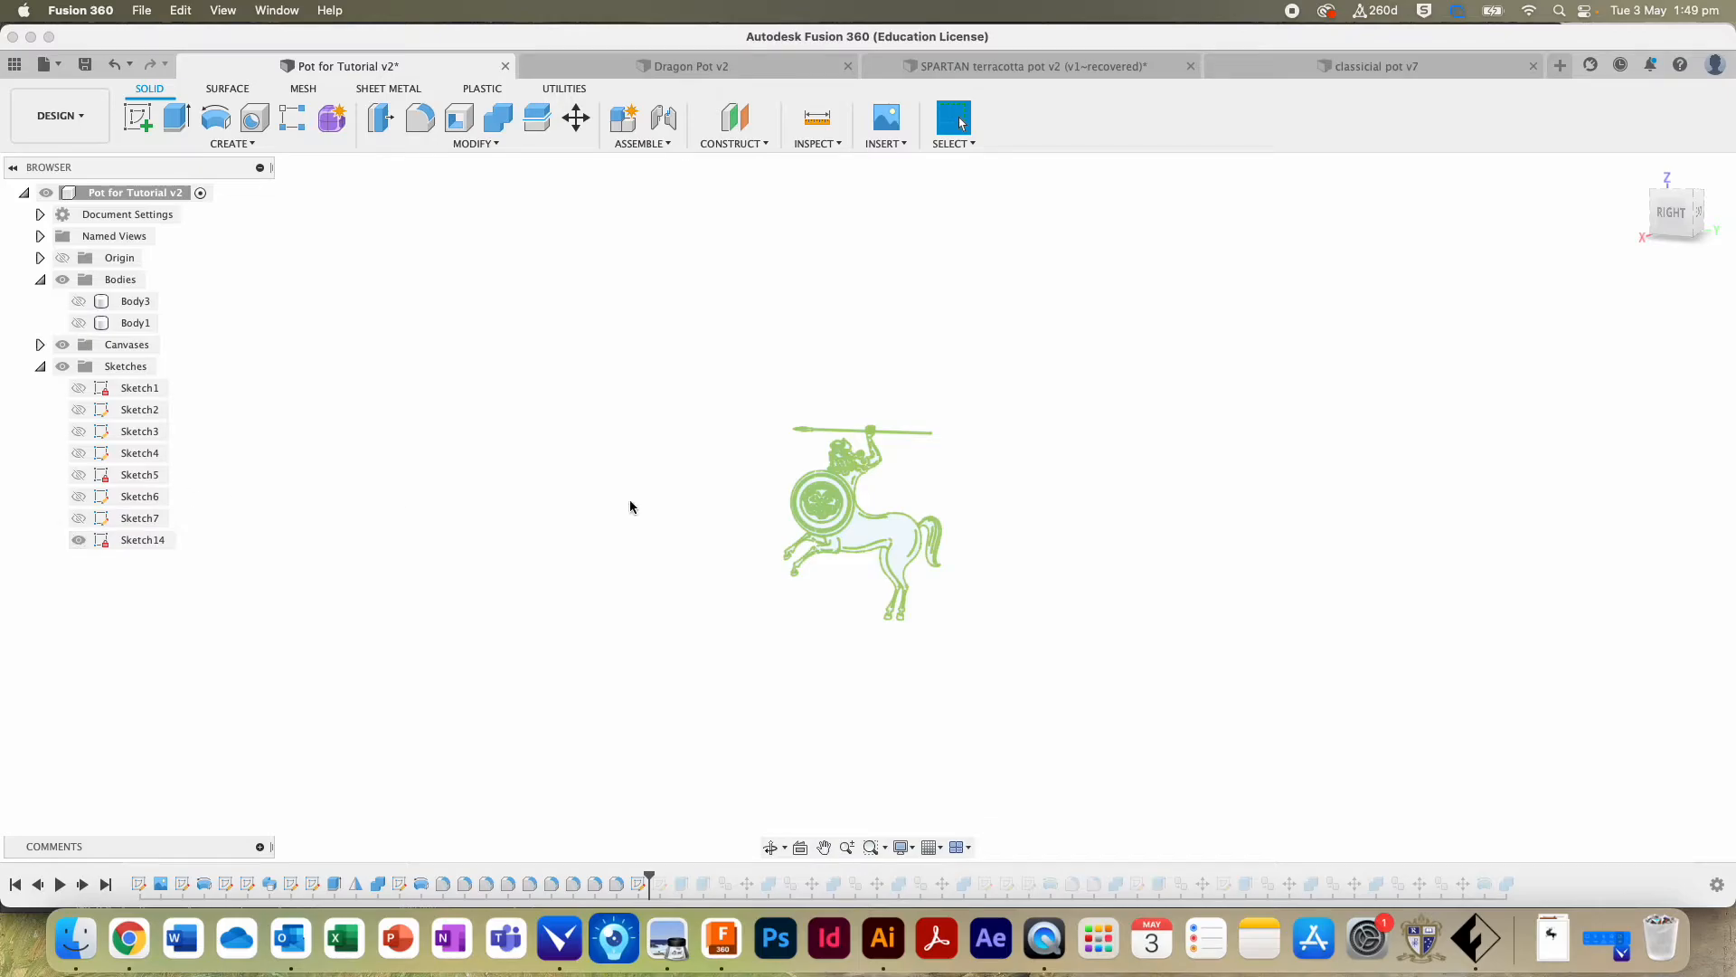
Step: Select the centaur's main body profile and the wide ring around the face on its shield
scroll(940, 498, up, 1)
scroll(940, 498, up, 2)
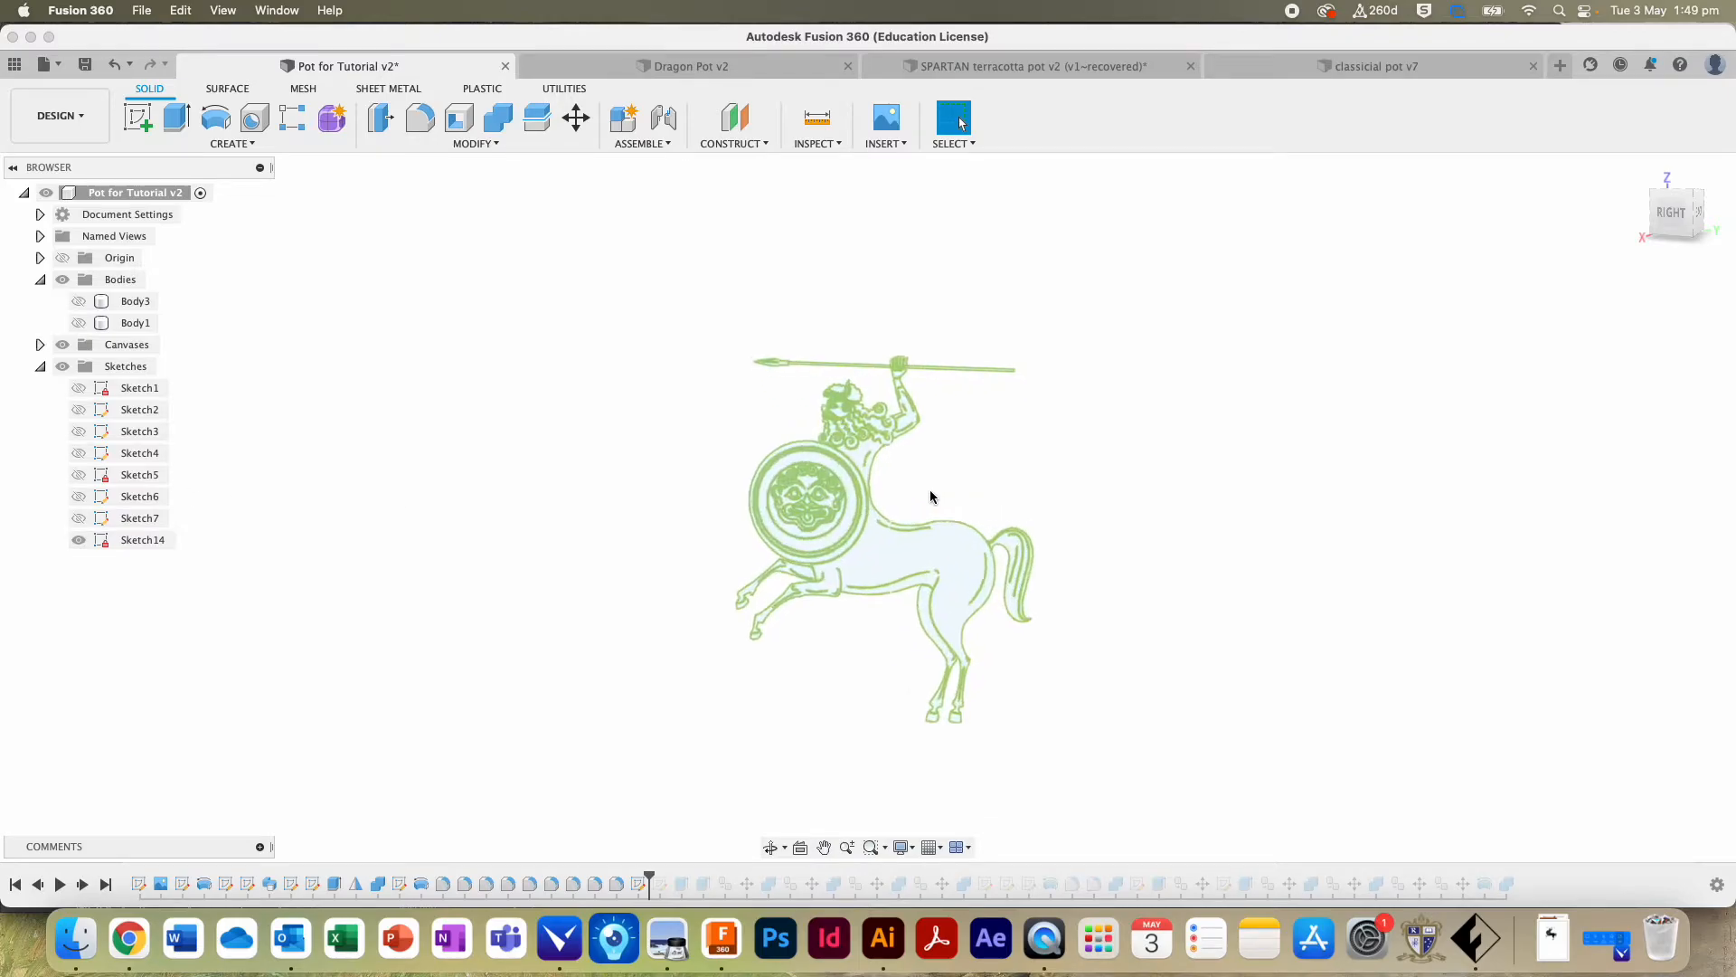
scroll(859, 486, up, 2)
scroll(1089, 473, up, 3)
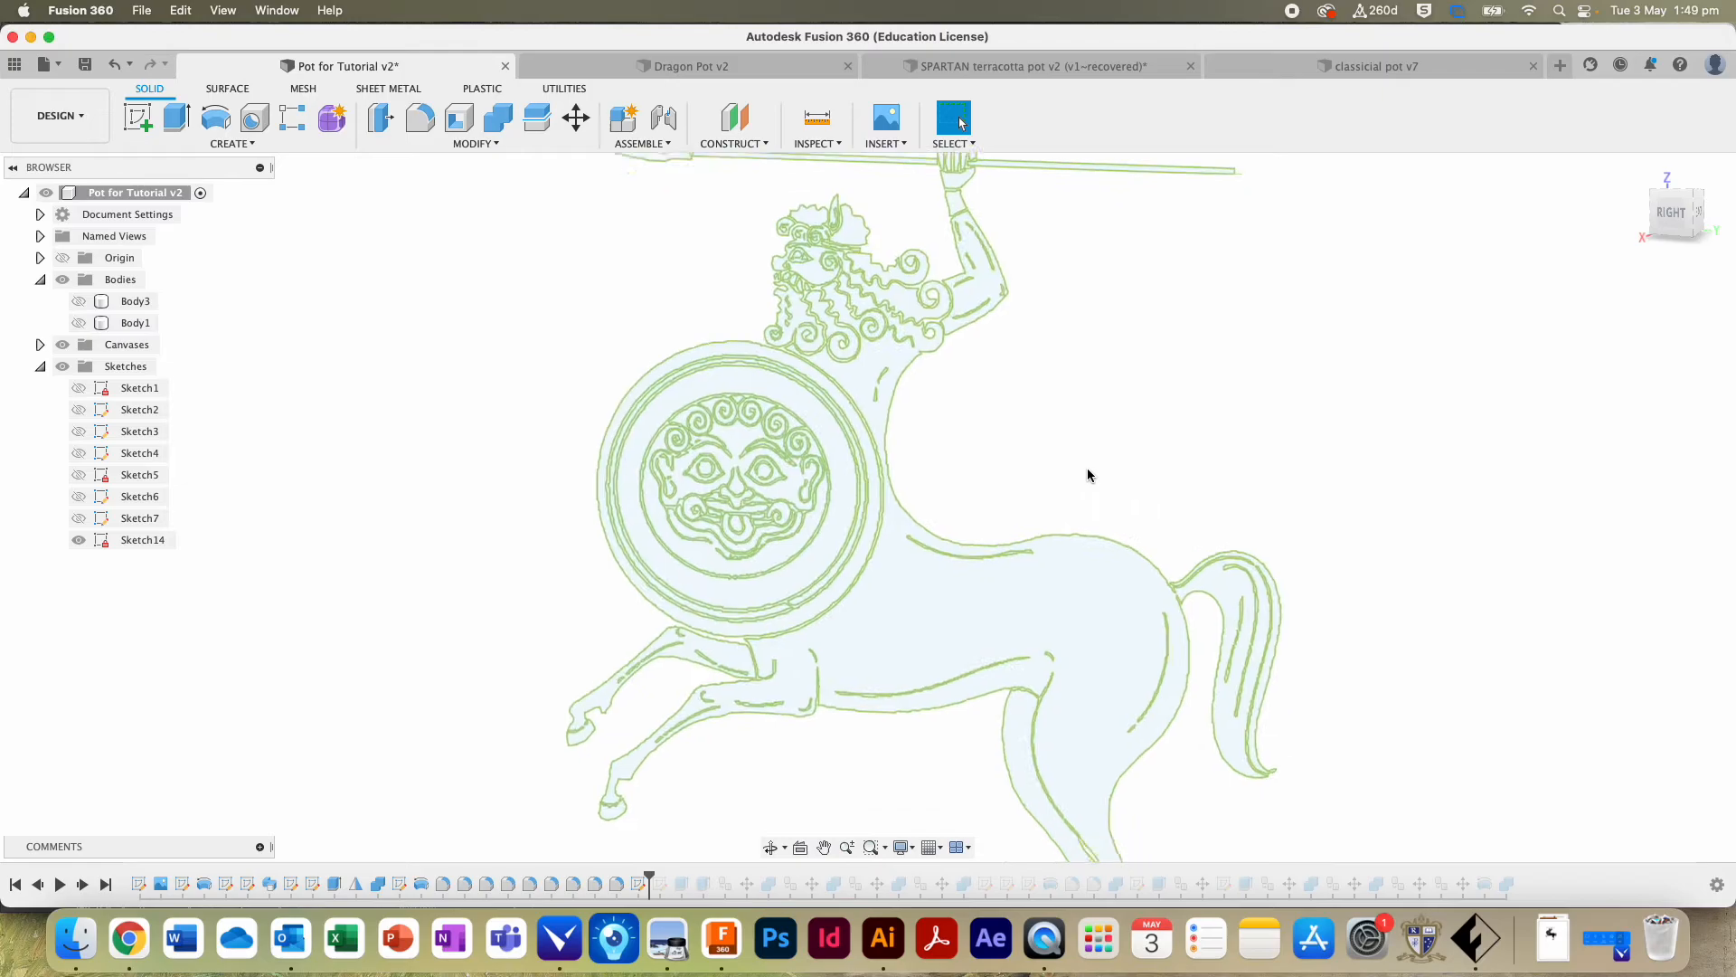
click(961, 551)
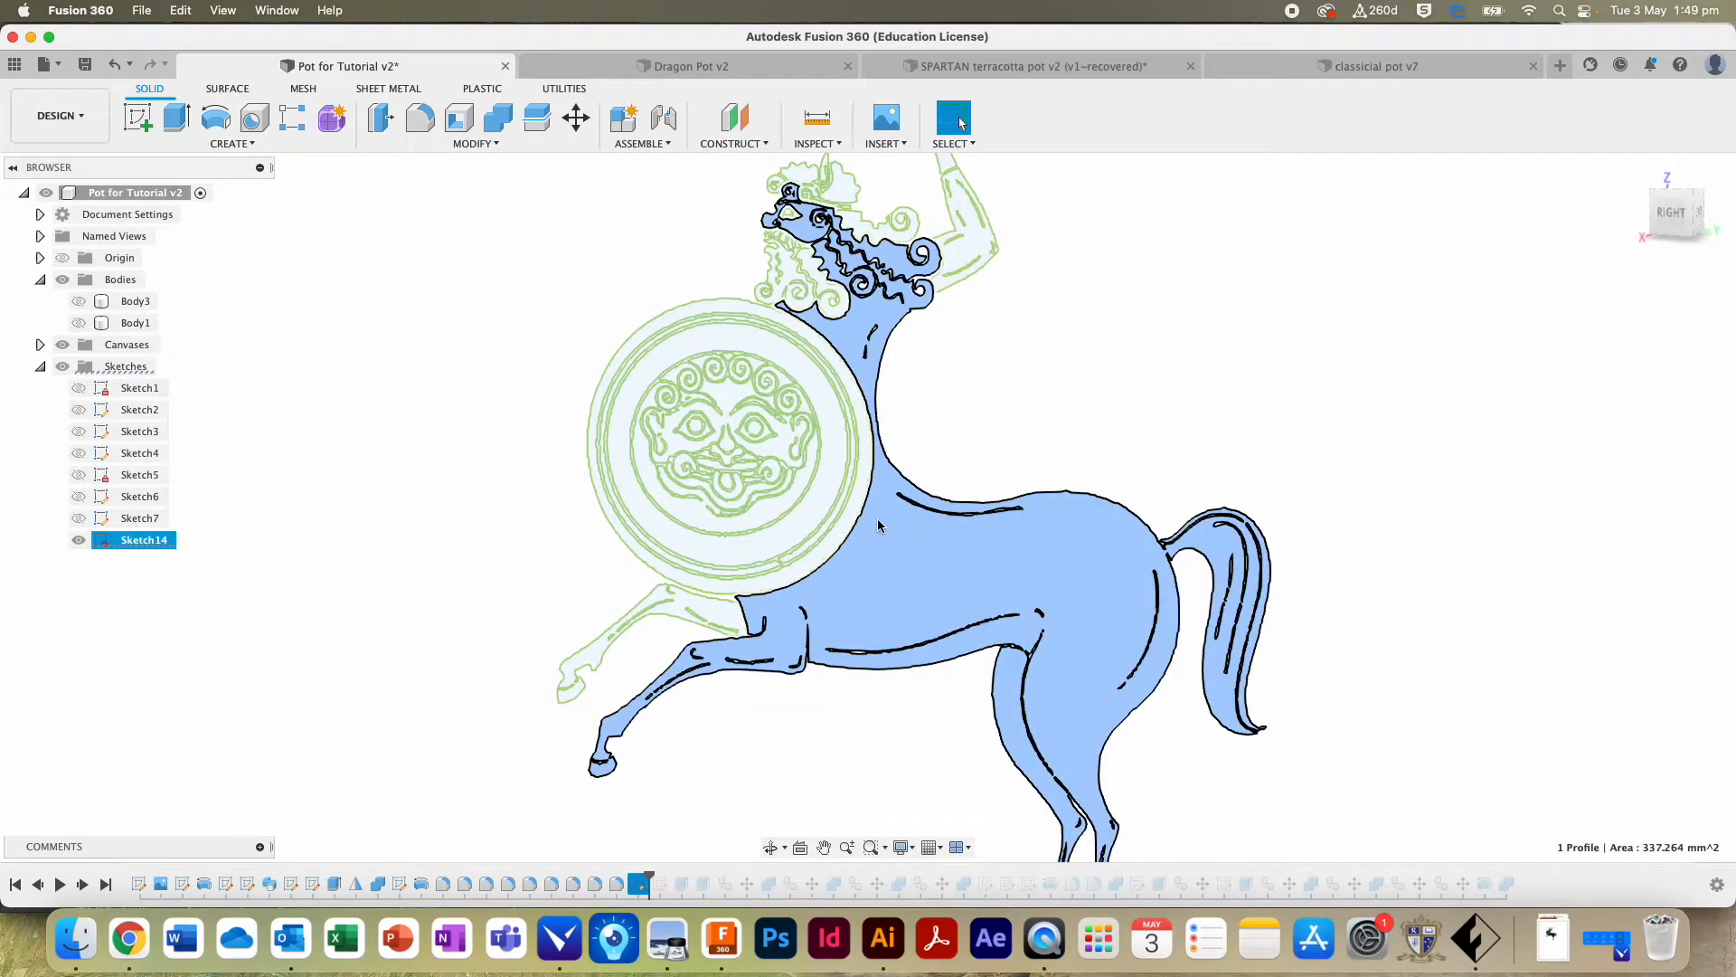
click(820, 507)
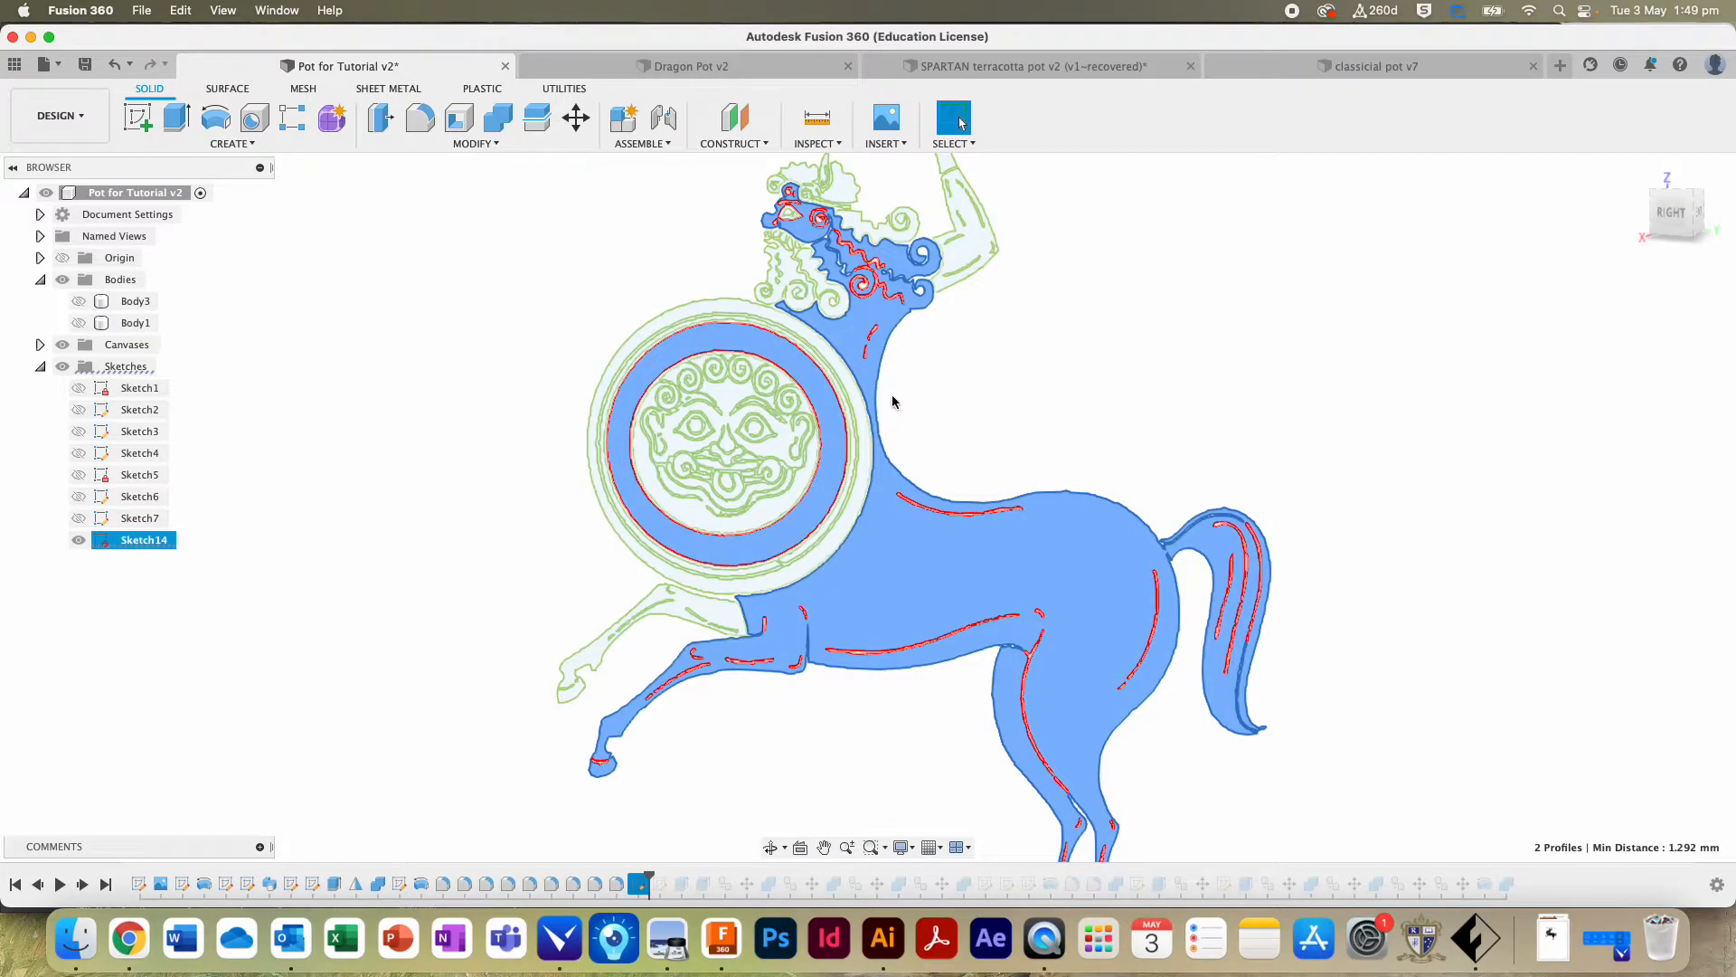
Step: Add the raised front leg, the shield's outer rim and face, the tongue outline, the right cheek curl and a hair curl to the selection
scroll(1119, 404, up, 3)
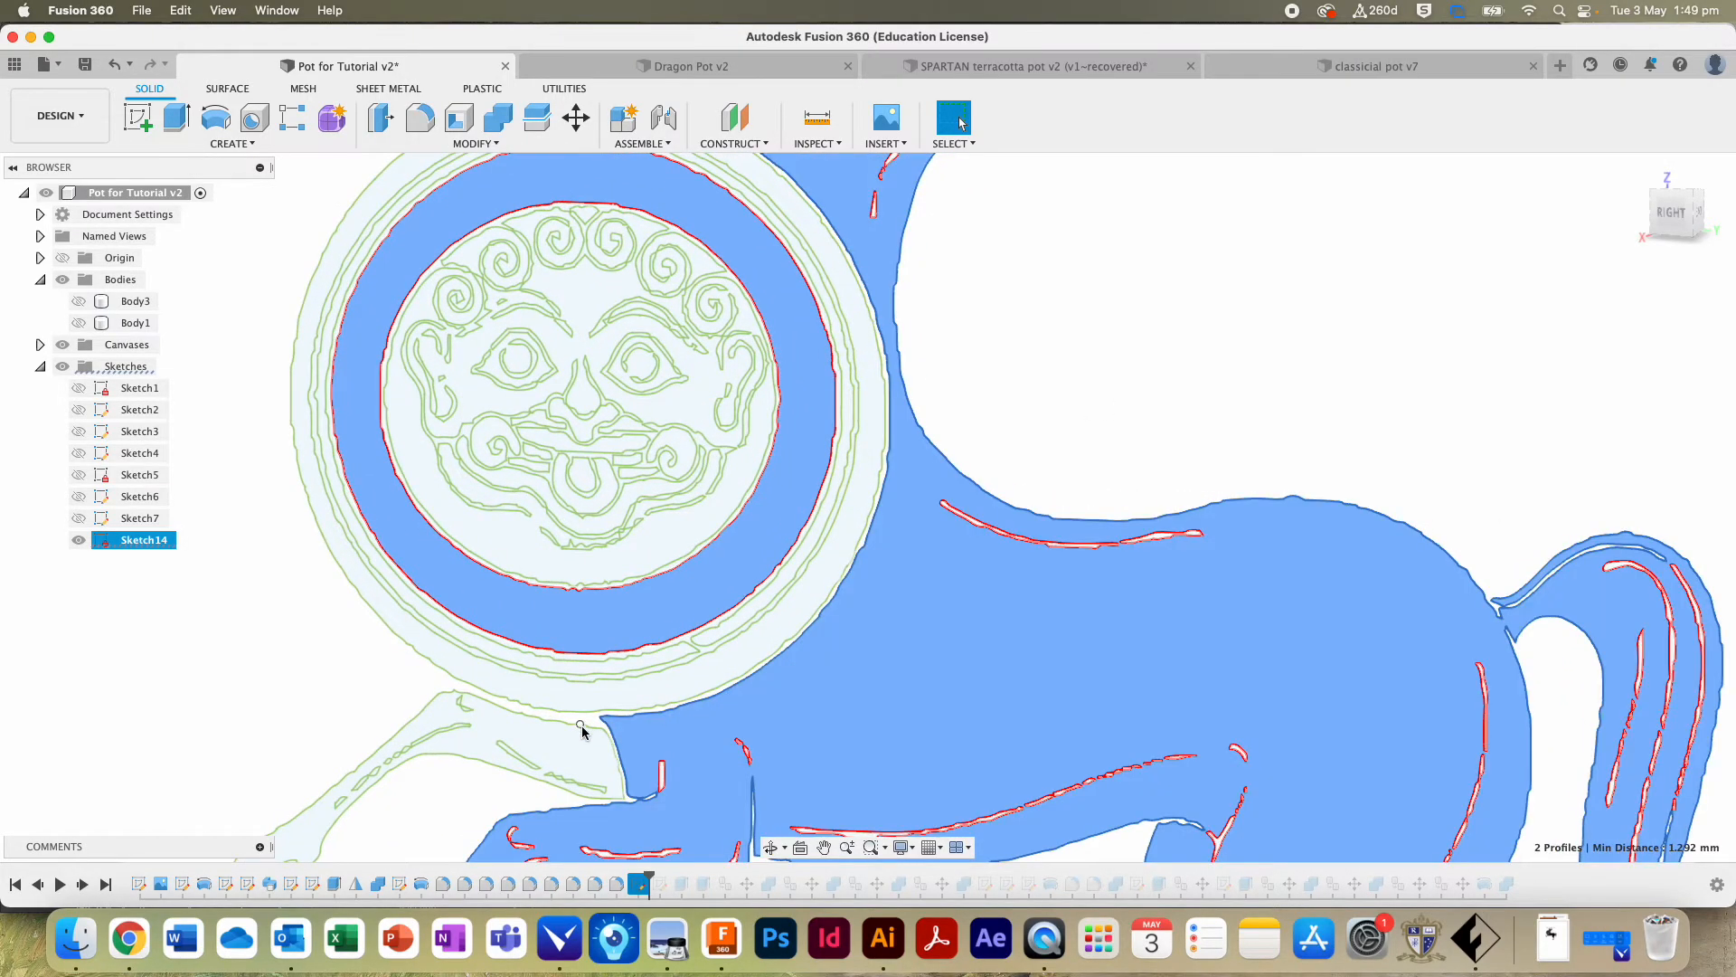
click(568, 752)
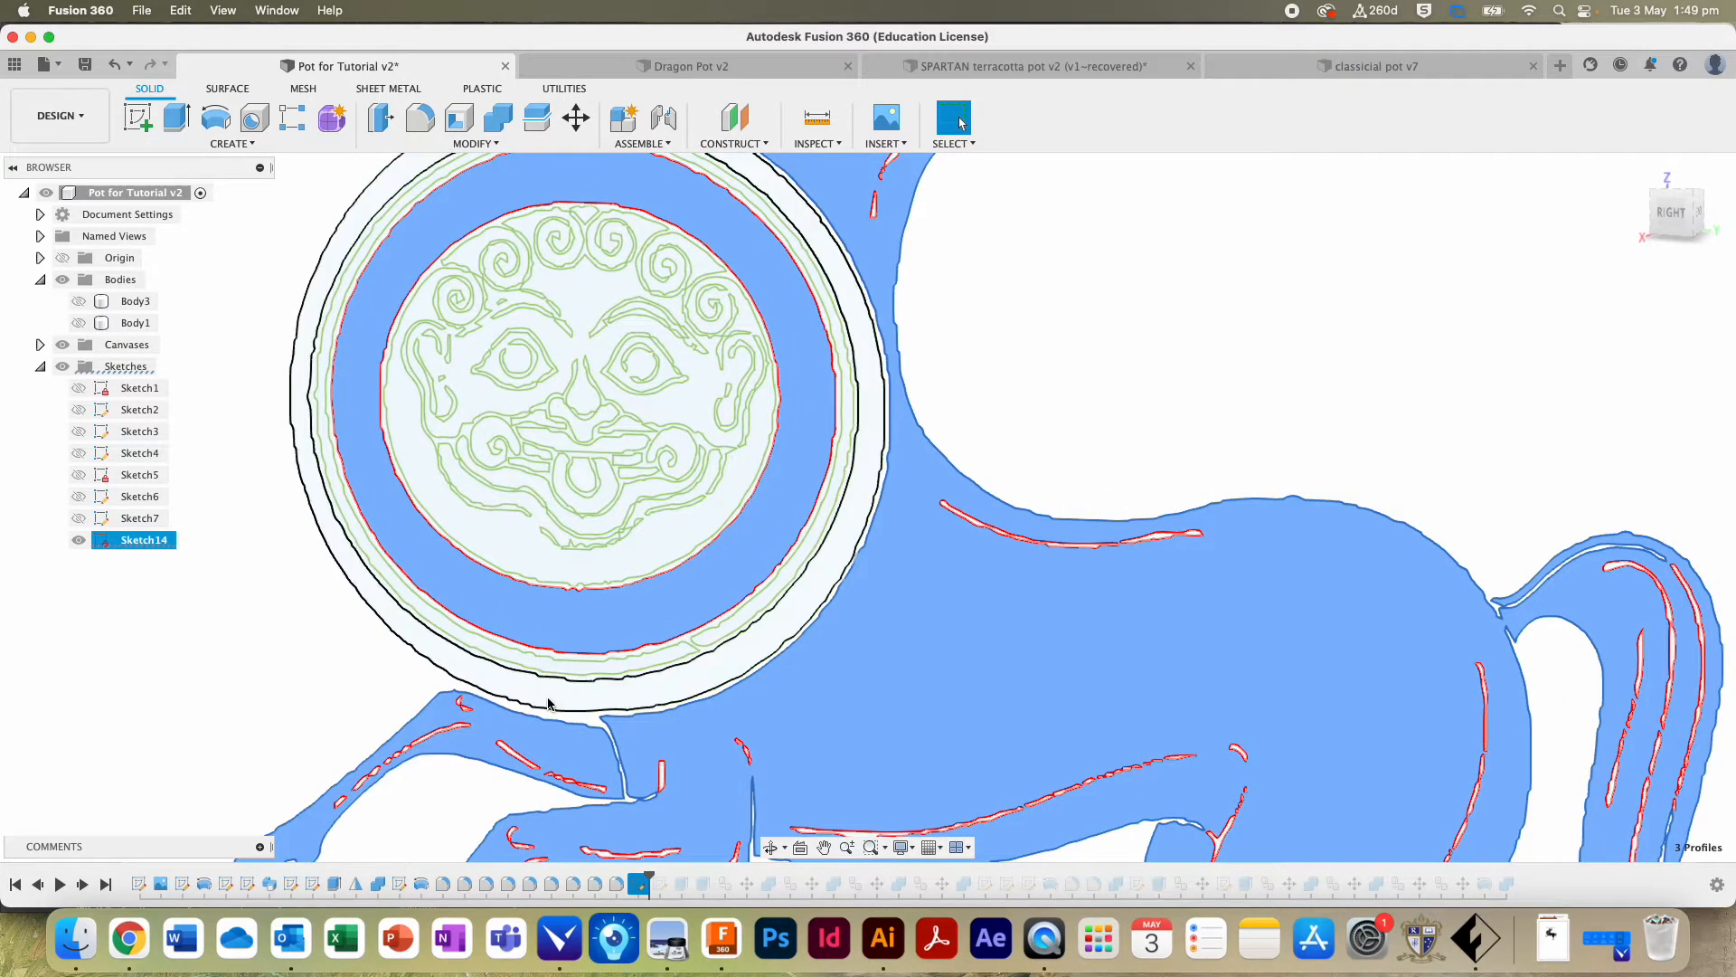
click(551, 704)
click(539, 562)
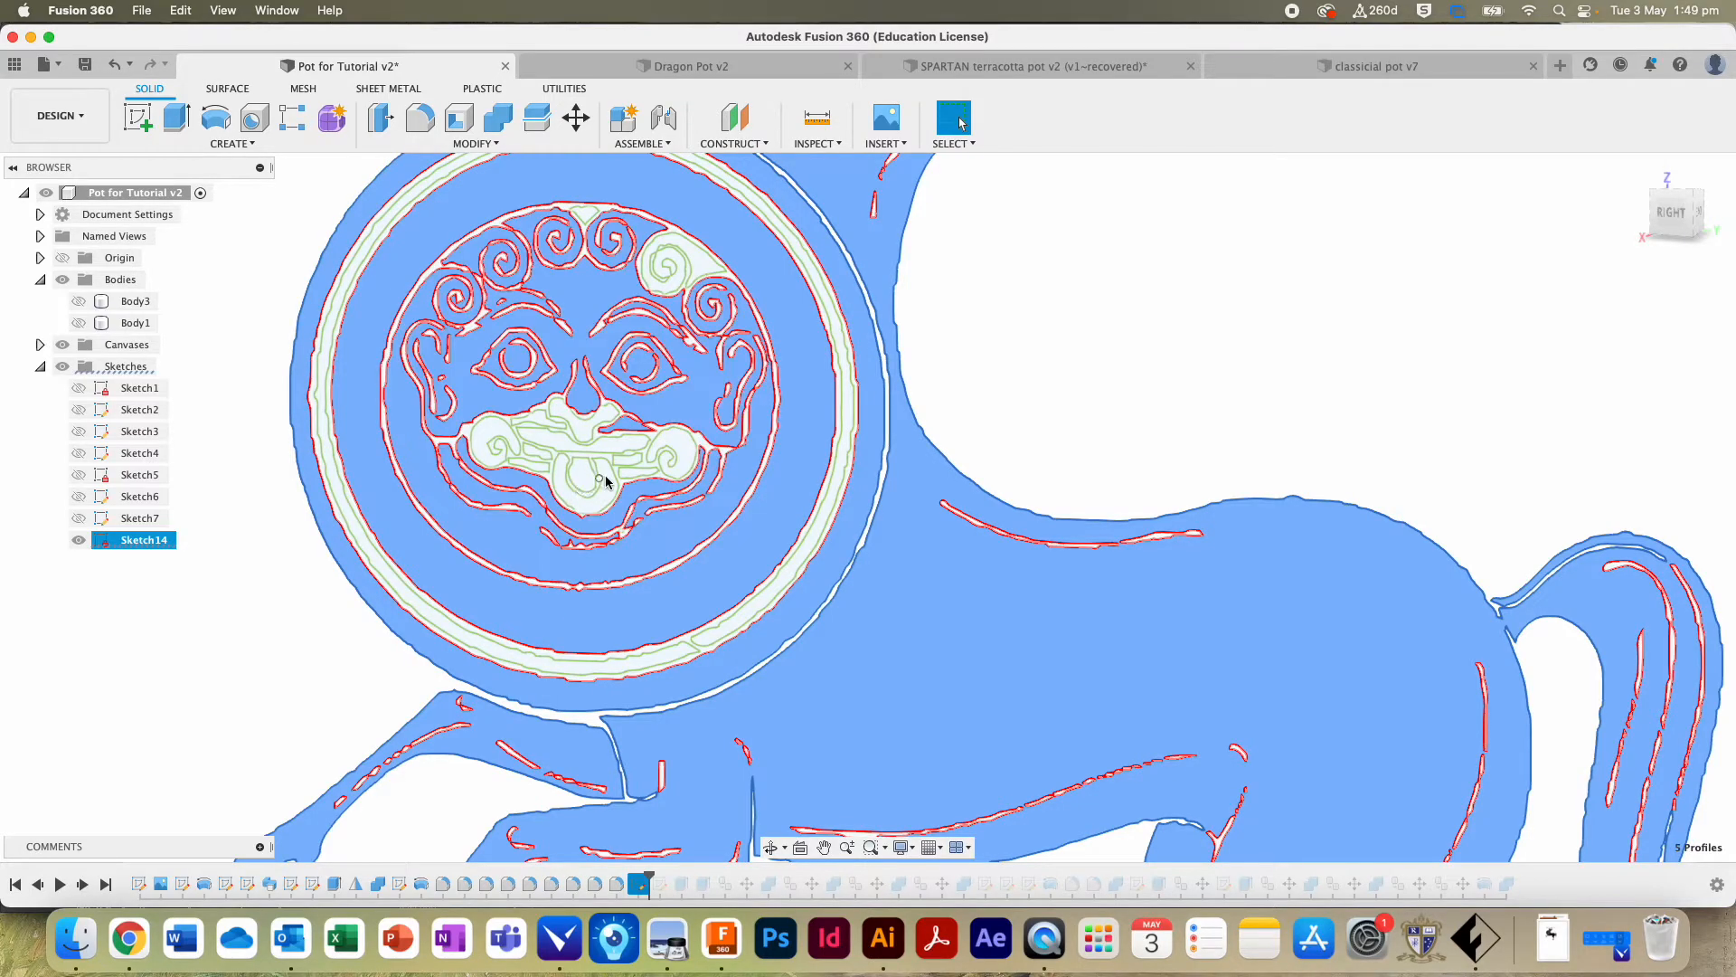
click(608, 492)
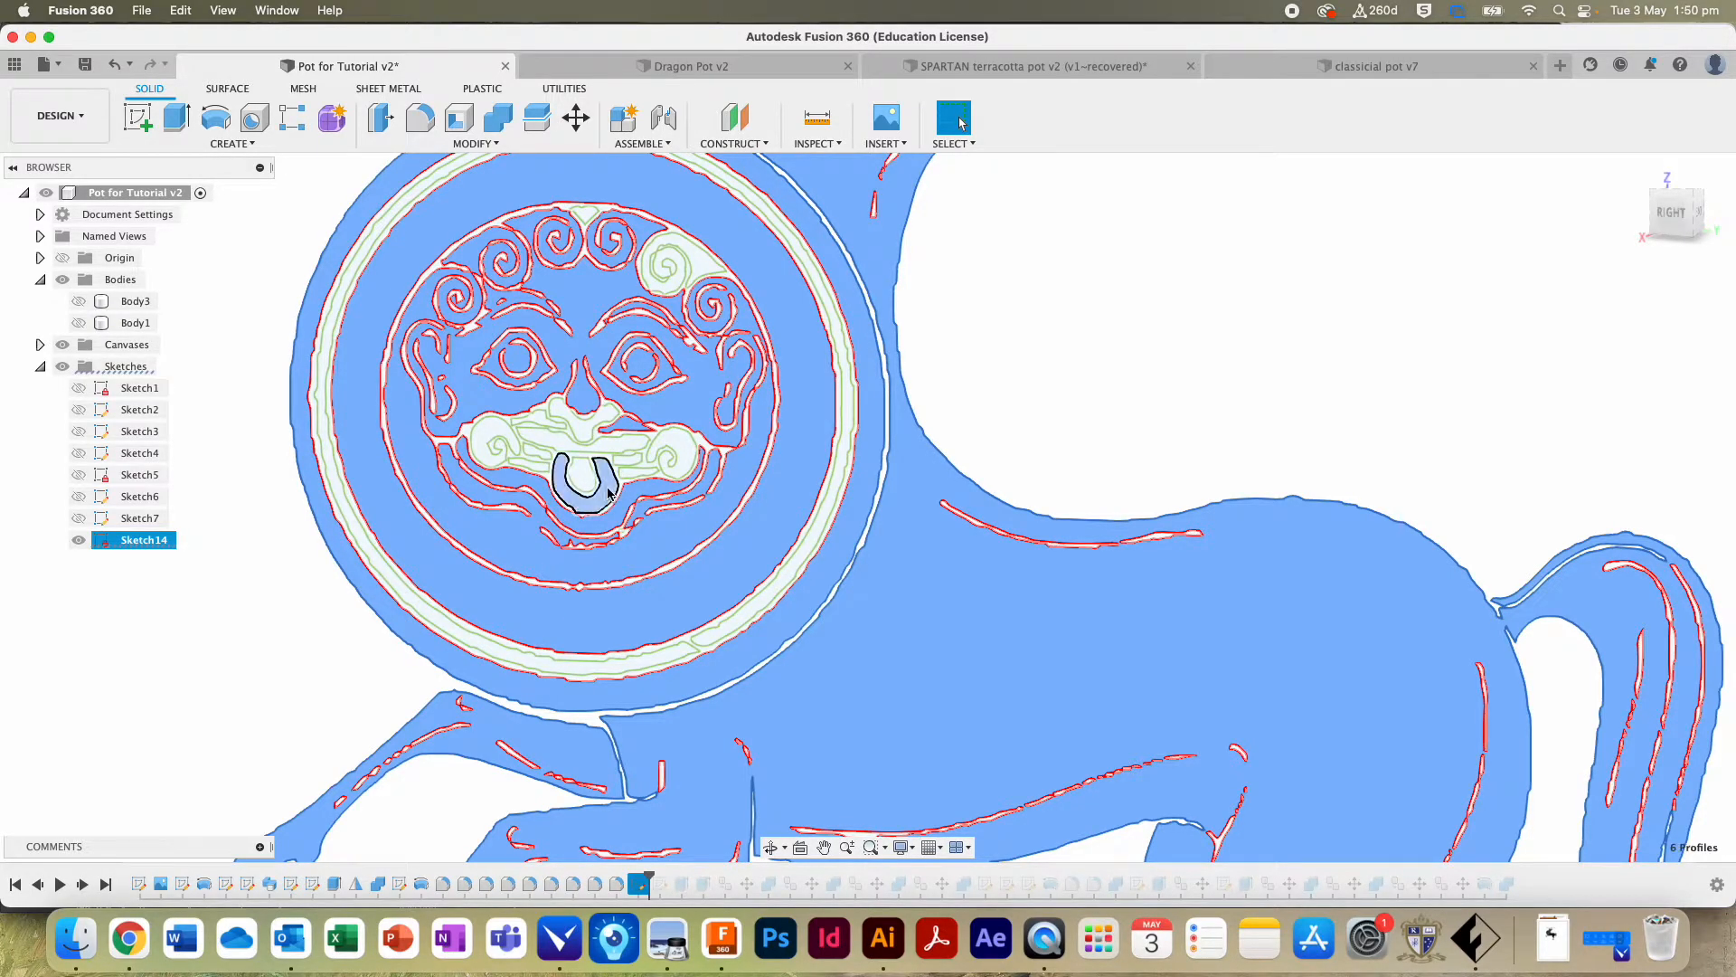
click(670, 453)
click(667, 264)
scroll(1185, 468, down, 6)
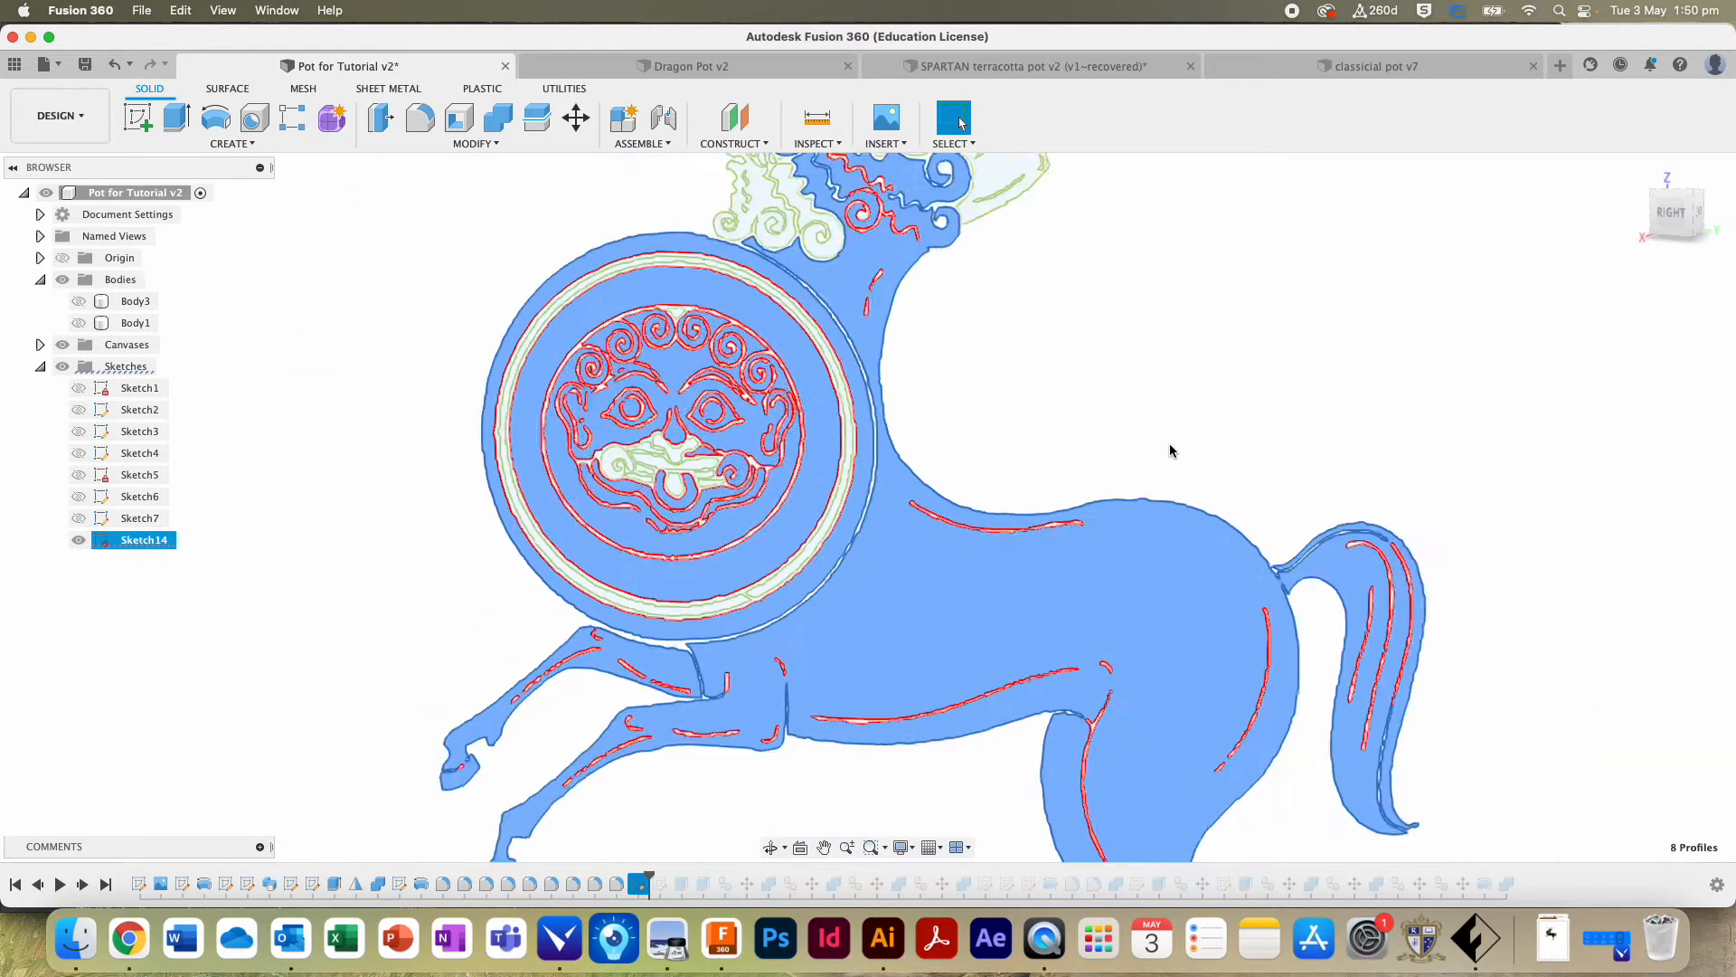
Step: Add the centaur's beard sections, a tooth and the inner eye profile to the selection
scroll(1185, 468, up, 3)
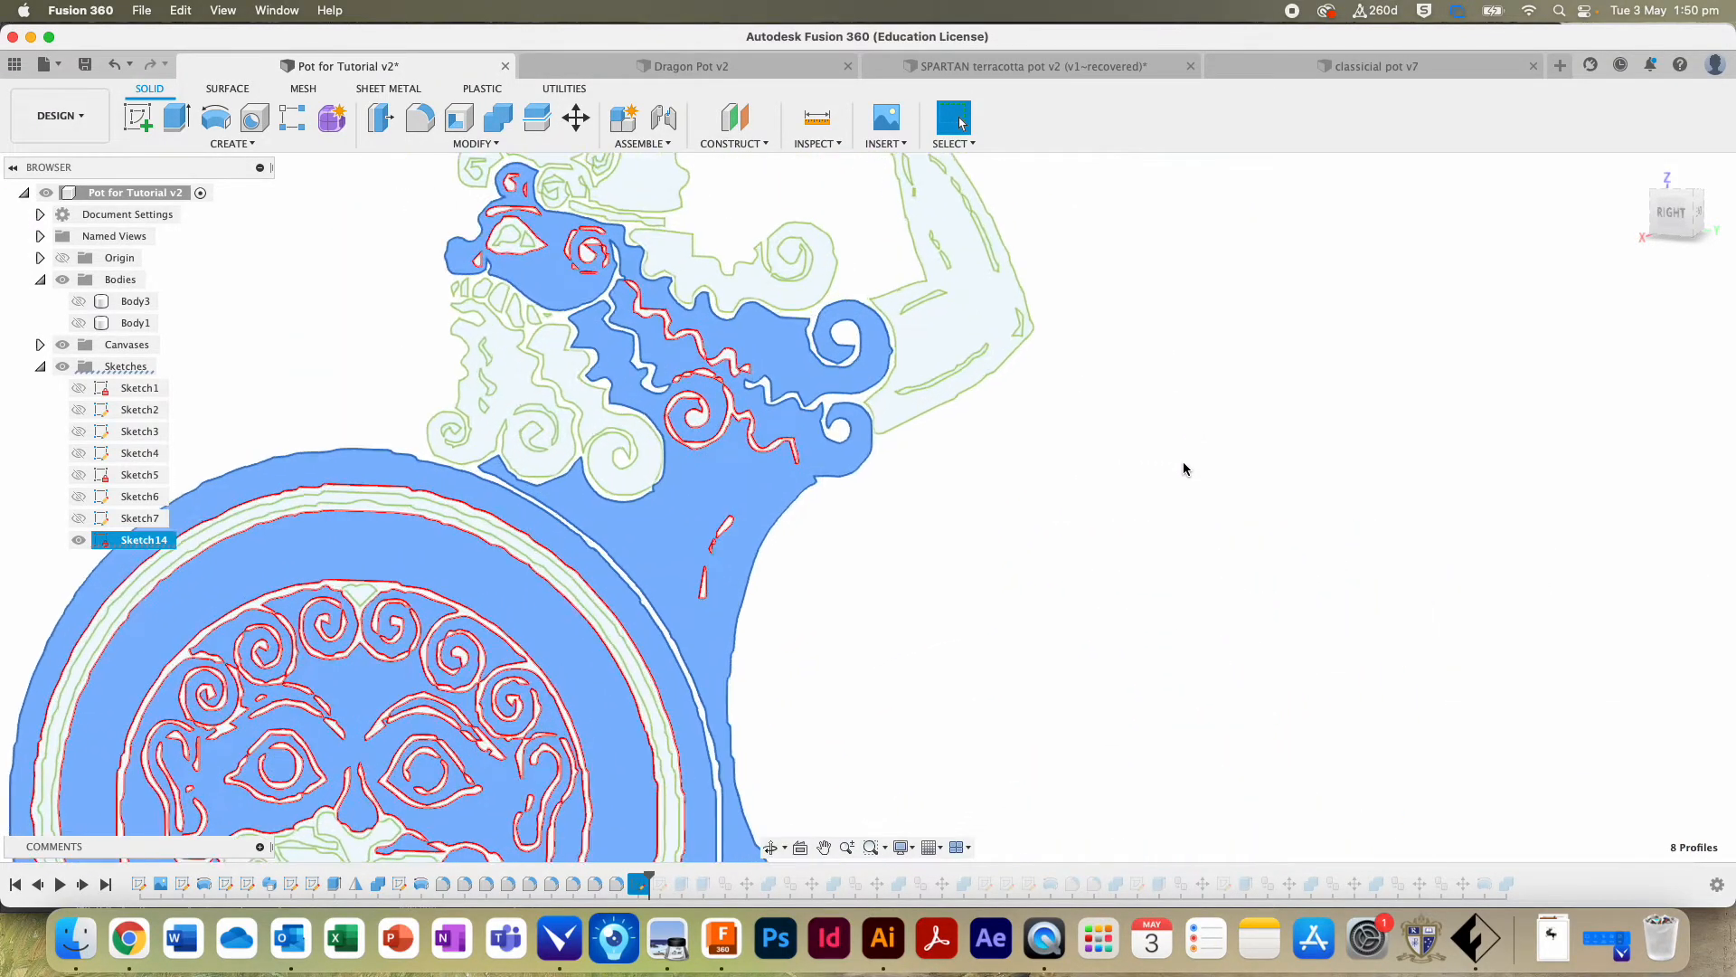
scroll(860, 547, up, 4)
scroll(862, 547, up, 3)
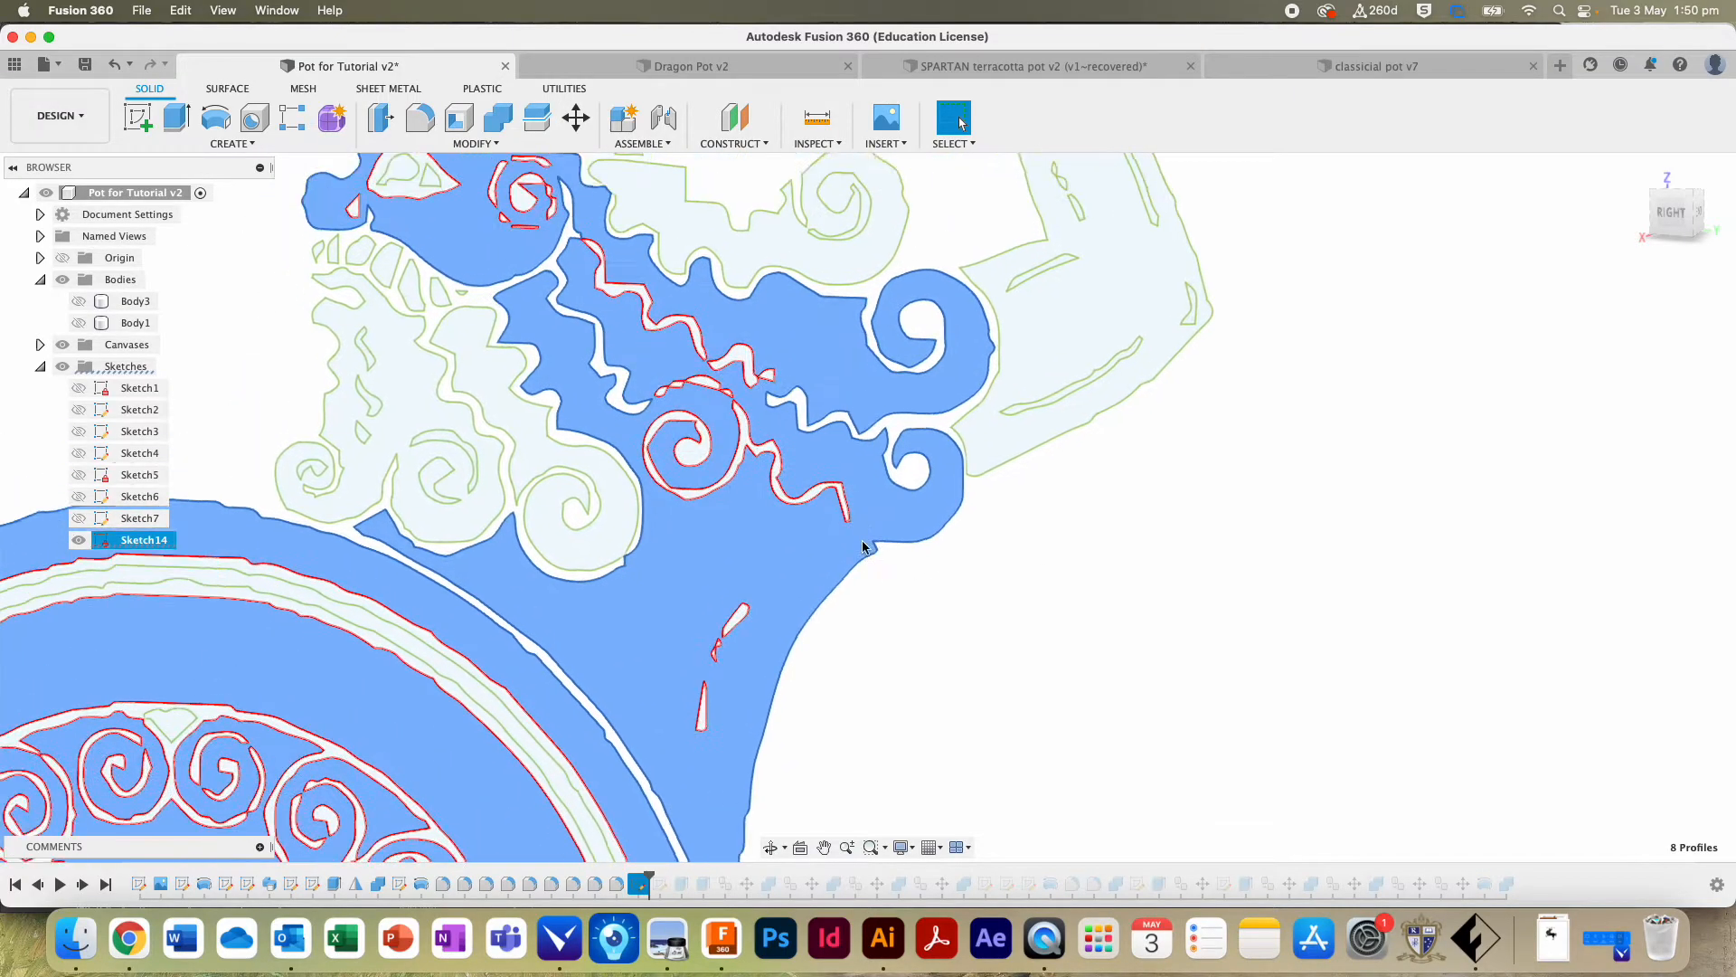
click(433, 370)
click(484, 353)
click(422, 310)
click(398, 279)
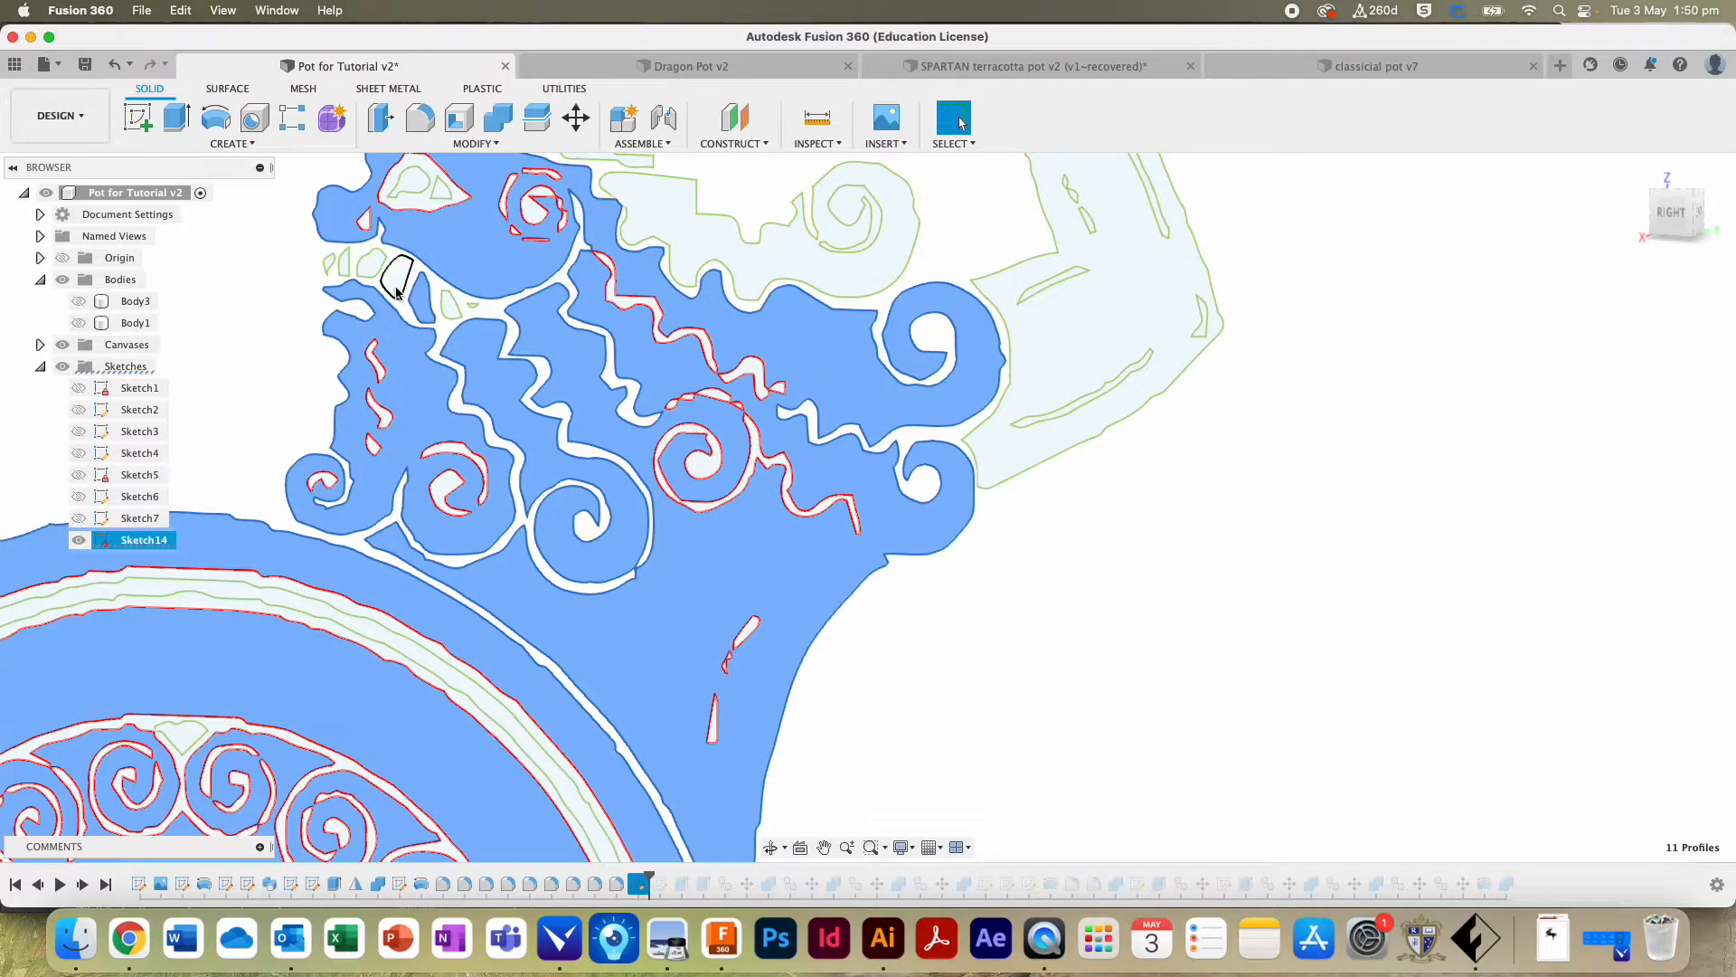
click(410, 181)
Step: Add the upper curled hair lock behind the centaur's head and the raised arm to the selection
shift+middle_drag(651, 235, 717, 261)
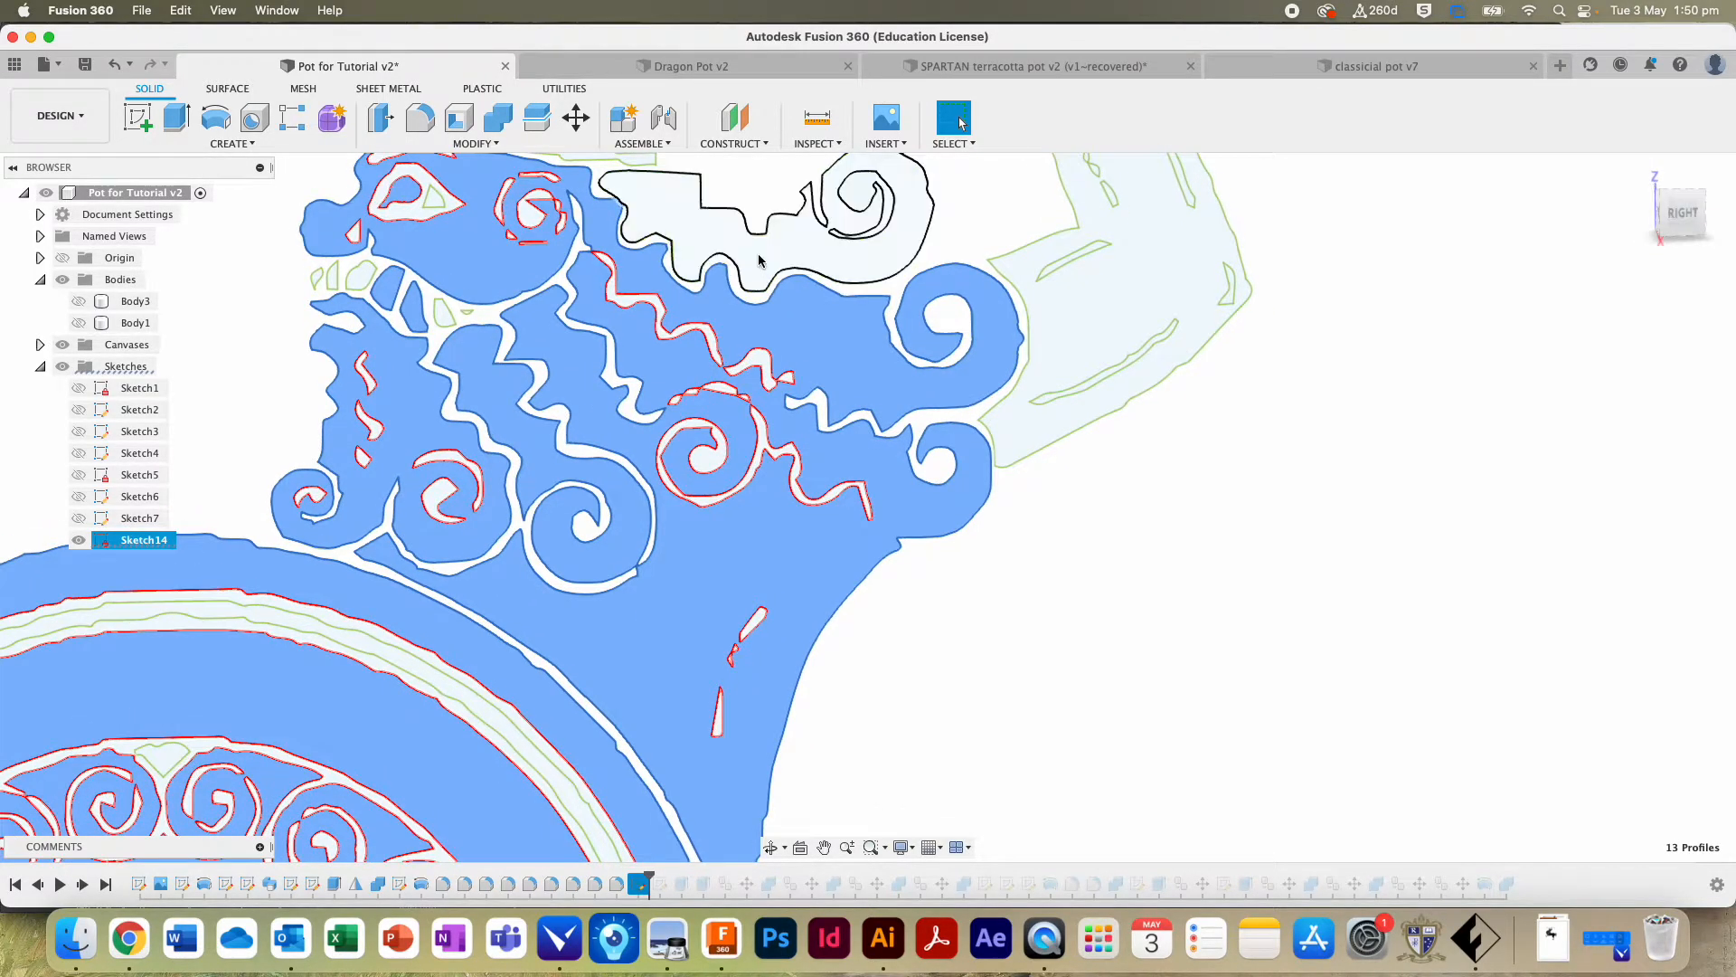
click(756, 258)
click(1074, 332)
Step: Add the hair sections on top of the centaur's head and the pointed ear to the selection
scroll(1233, 484, down, 3)
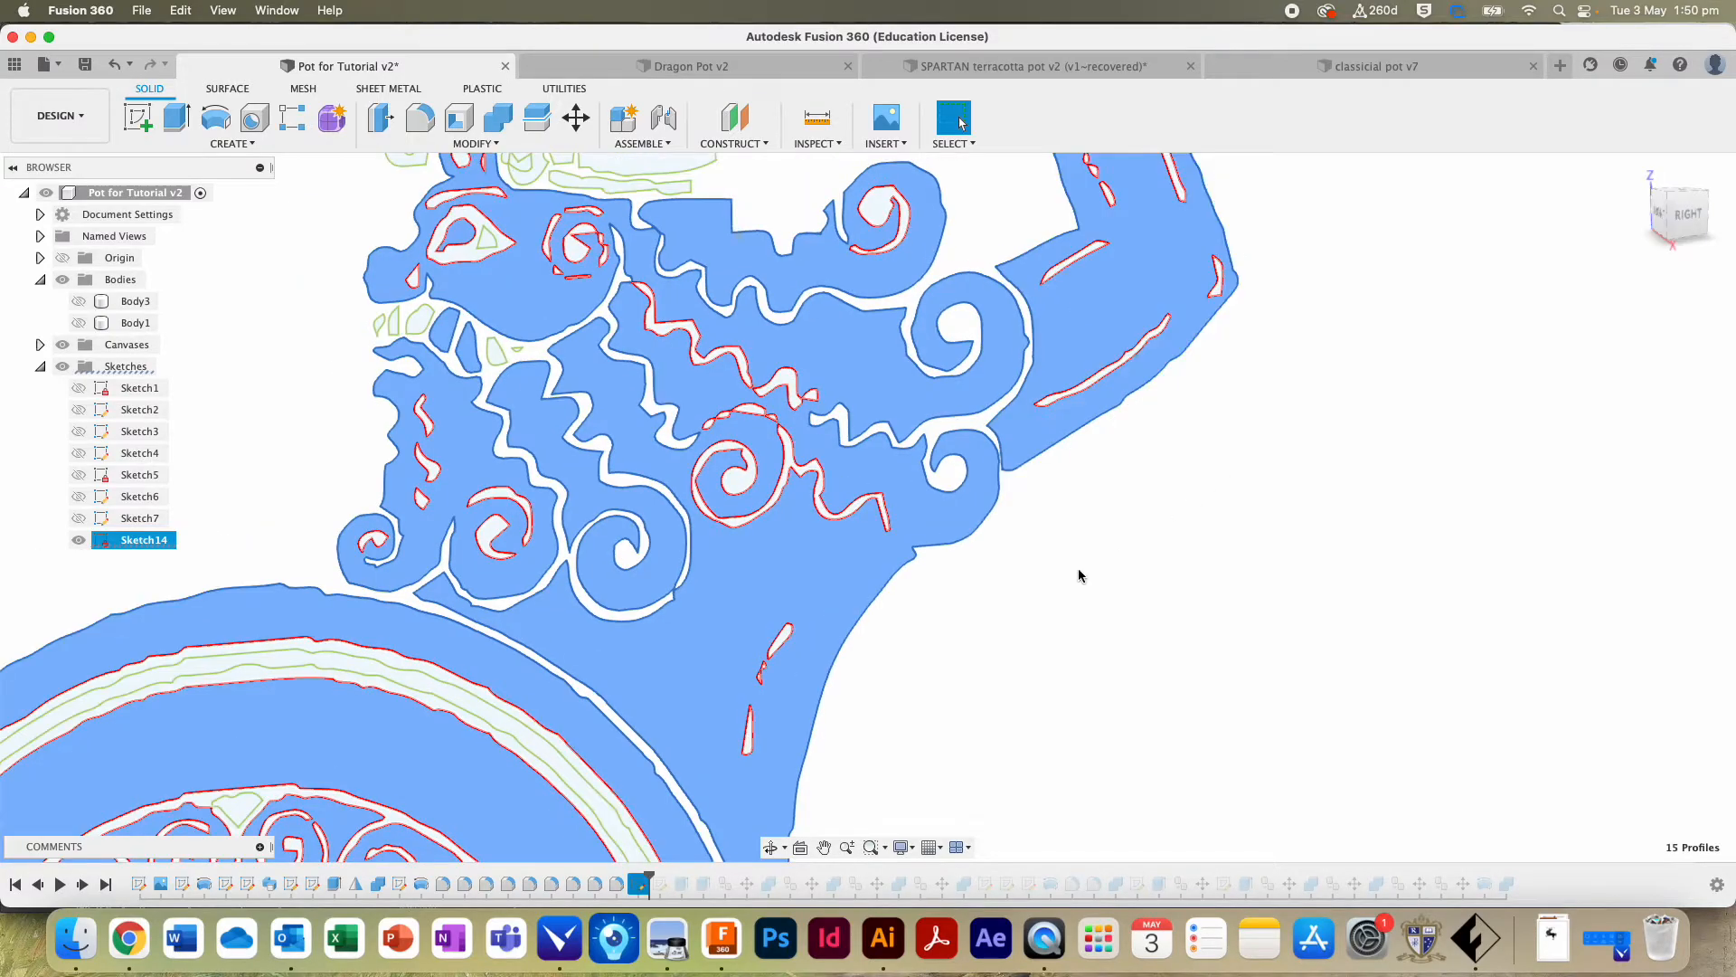
scroll(1082, 573, down, 5)
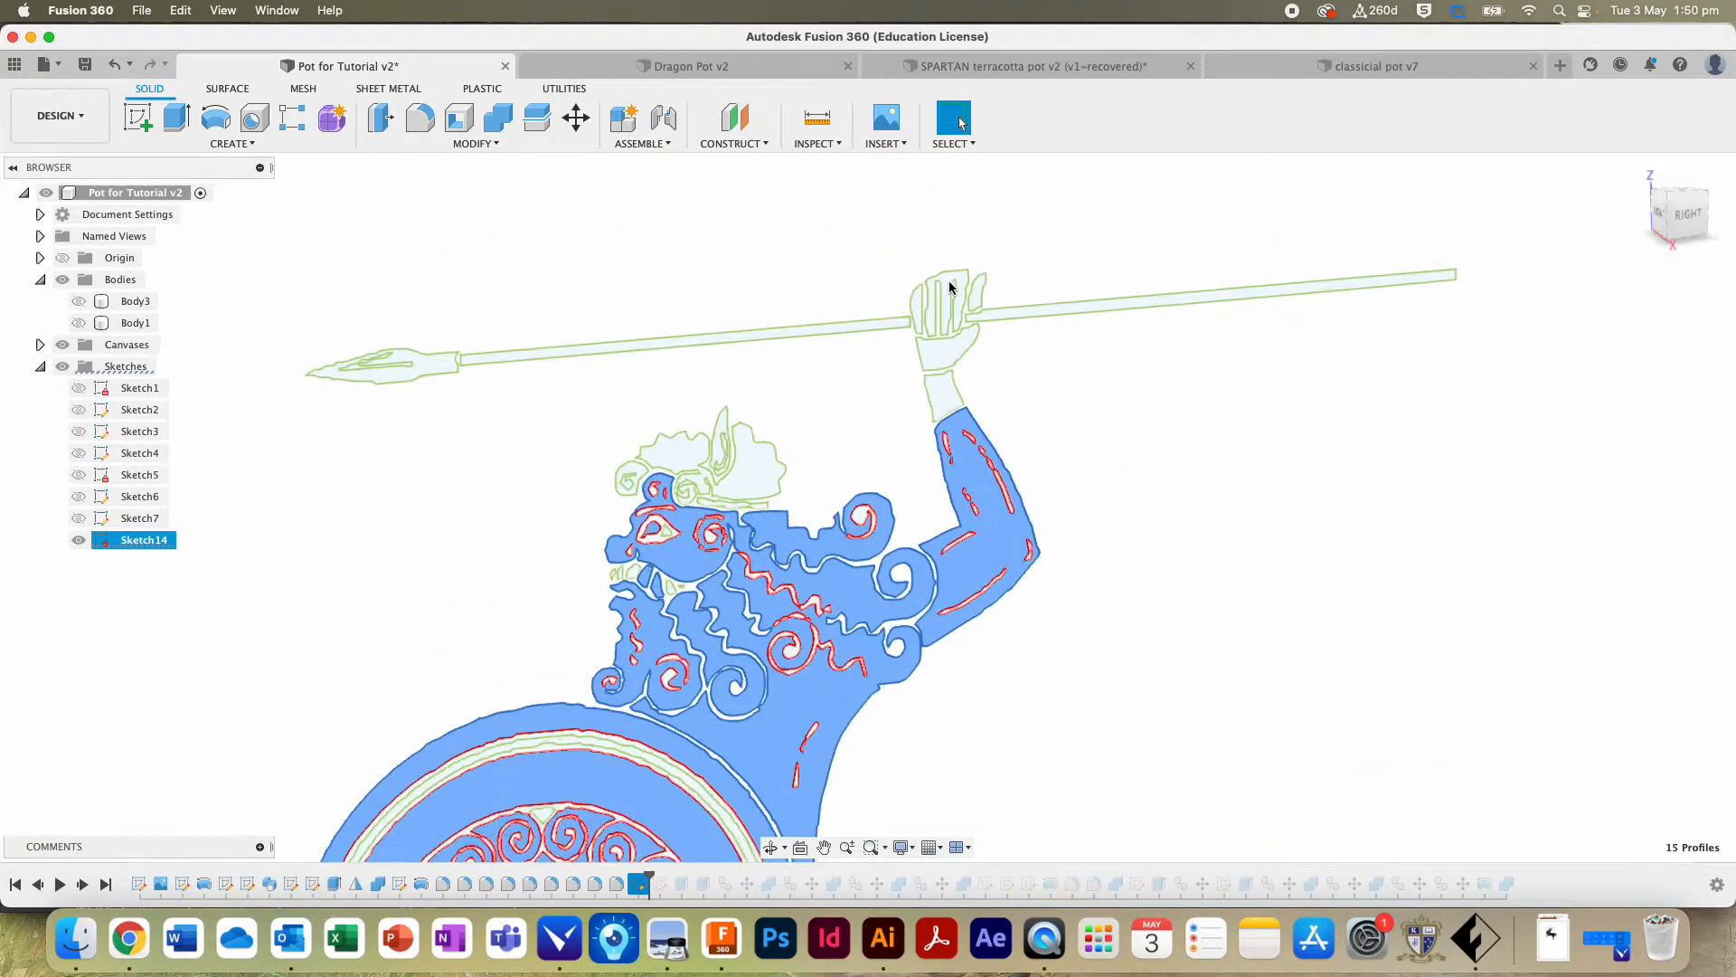
scroll(947, 287, up, 4)
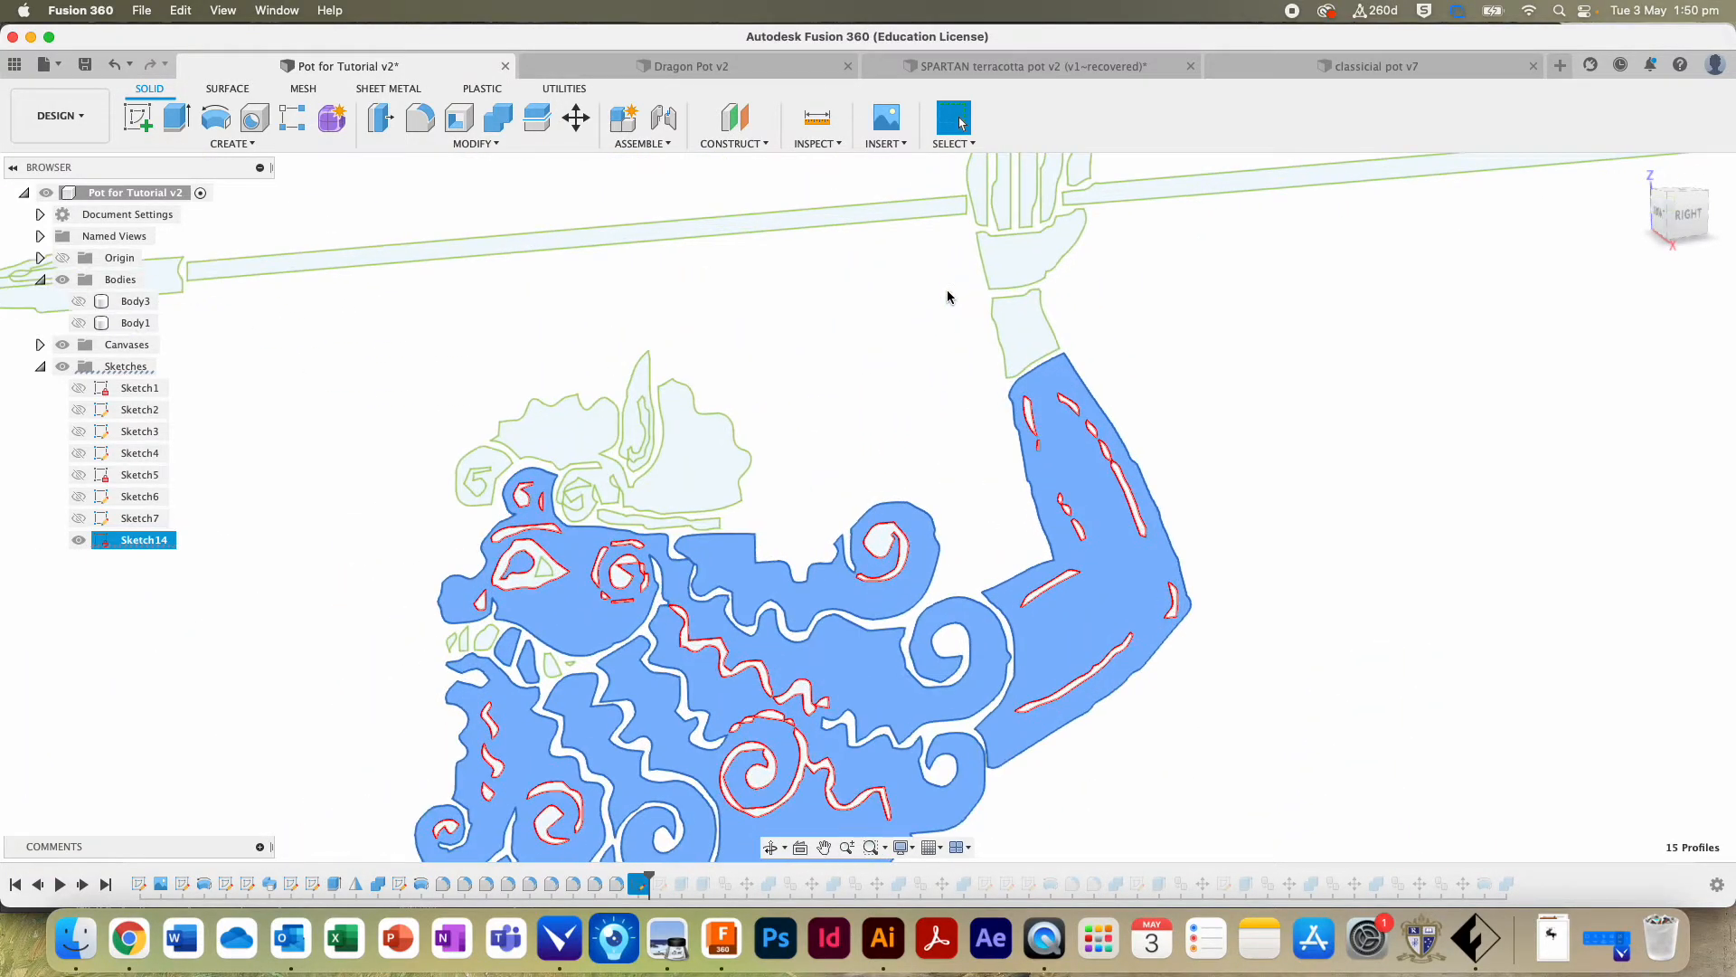
click(697, 478)
click(490, 461)
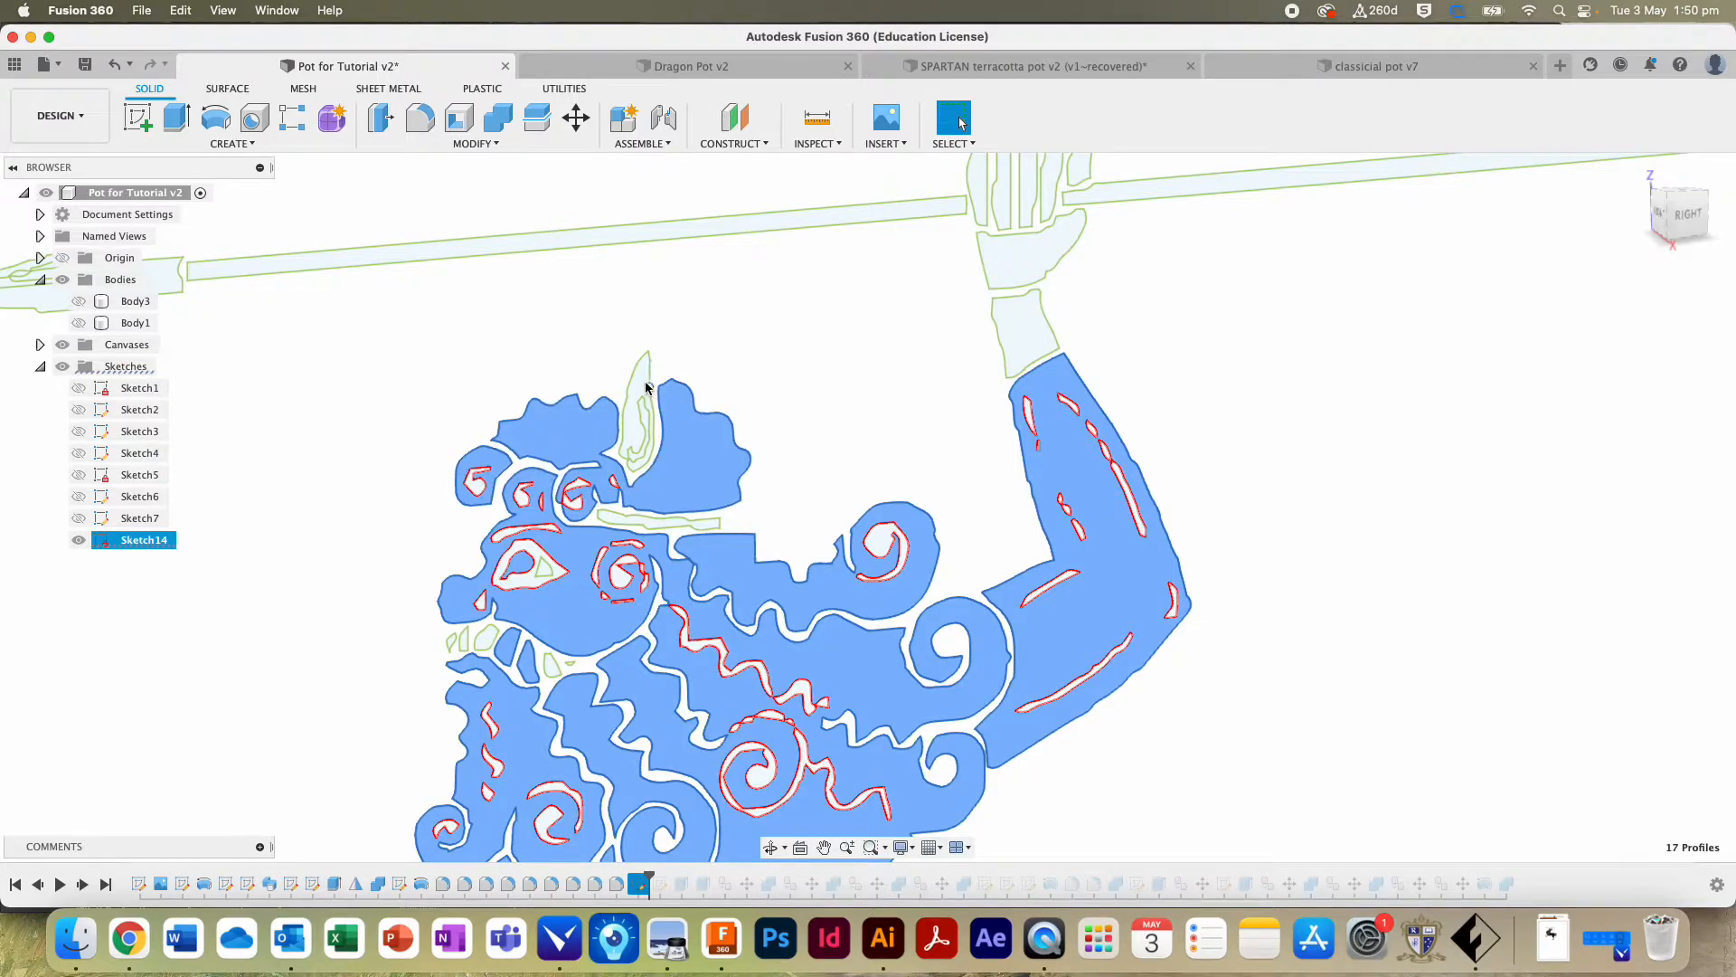
click(634, 391)
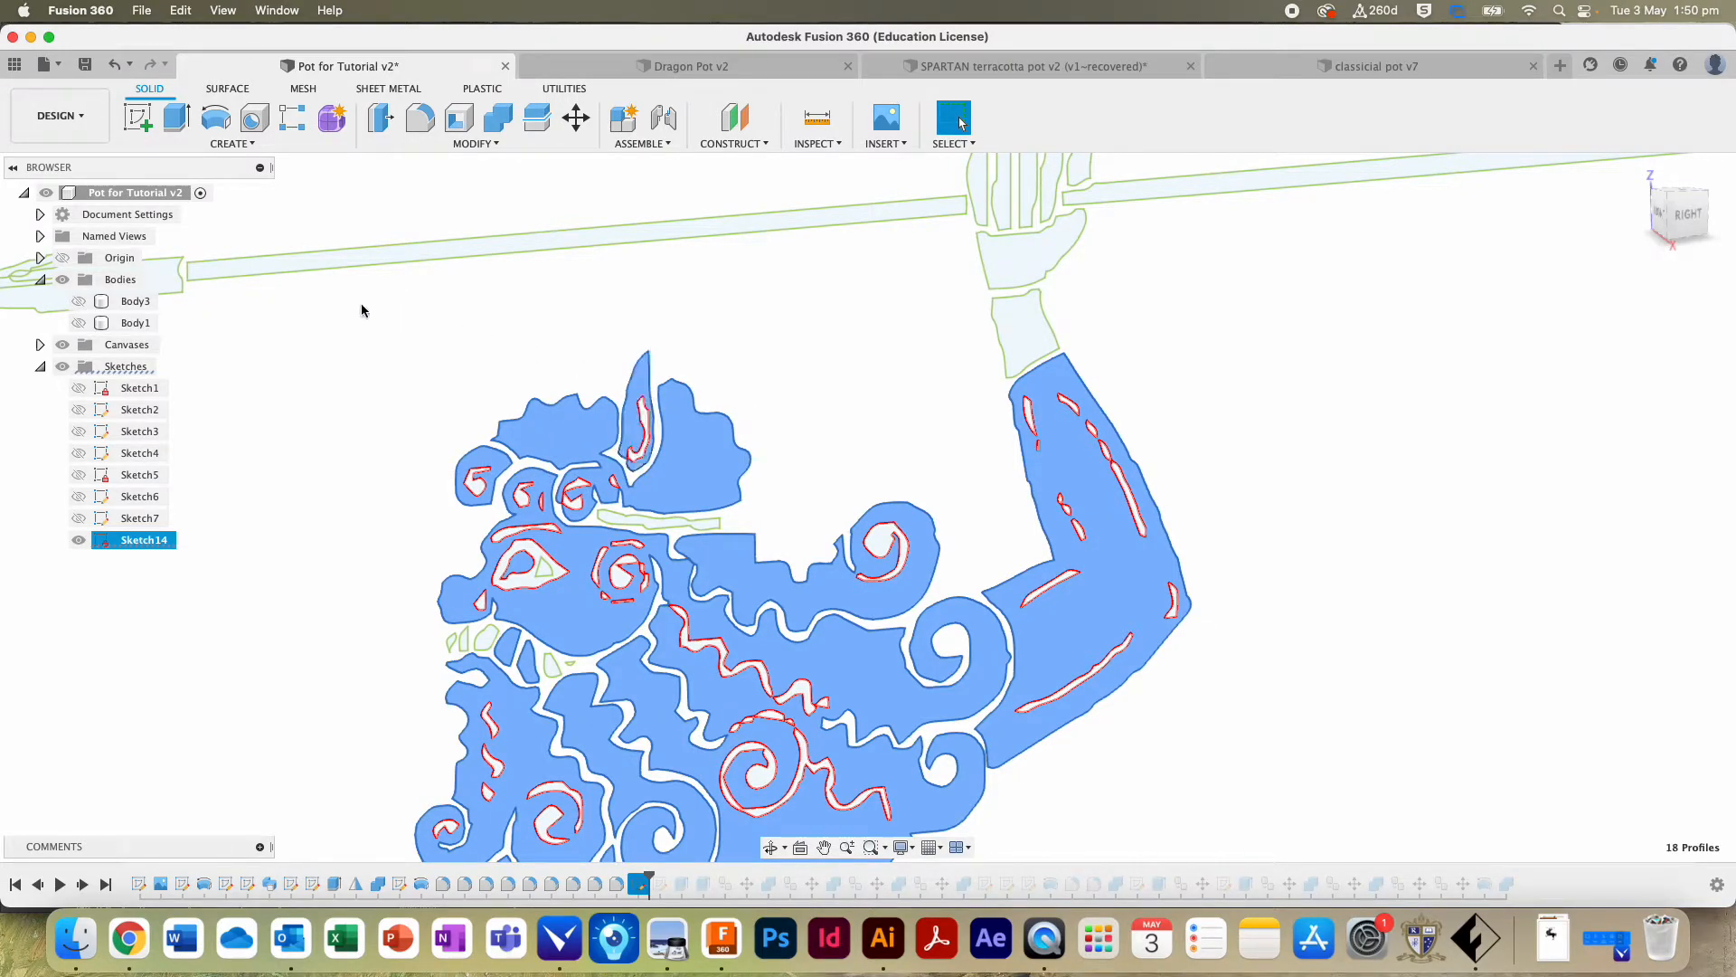
Step: Add both parts of the spear shaft, the hand with its fingers and the spearhead to the selection
click(280, 265)
click(999, 261)
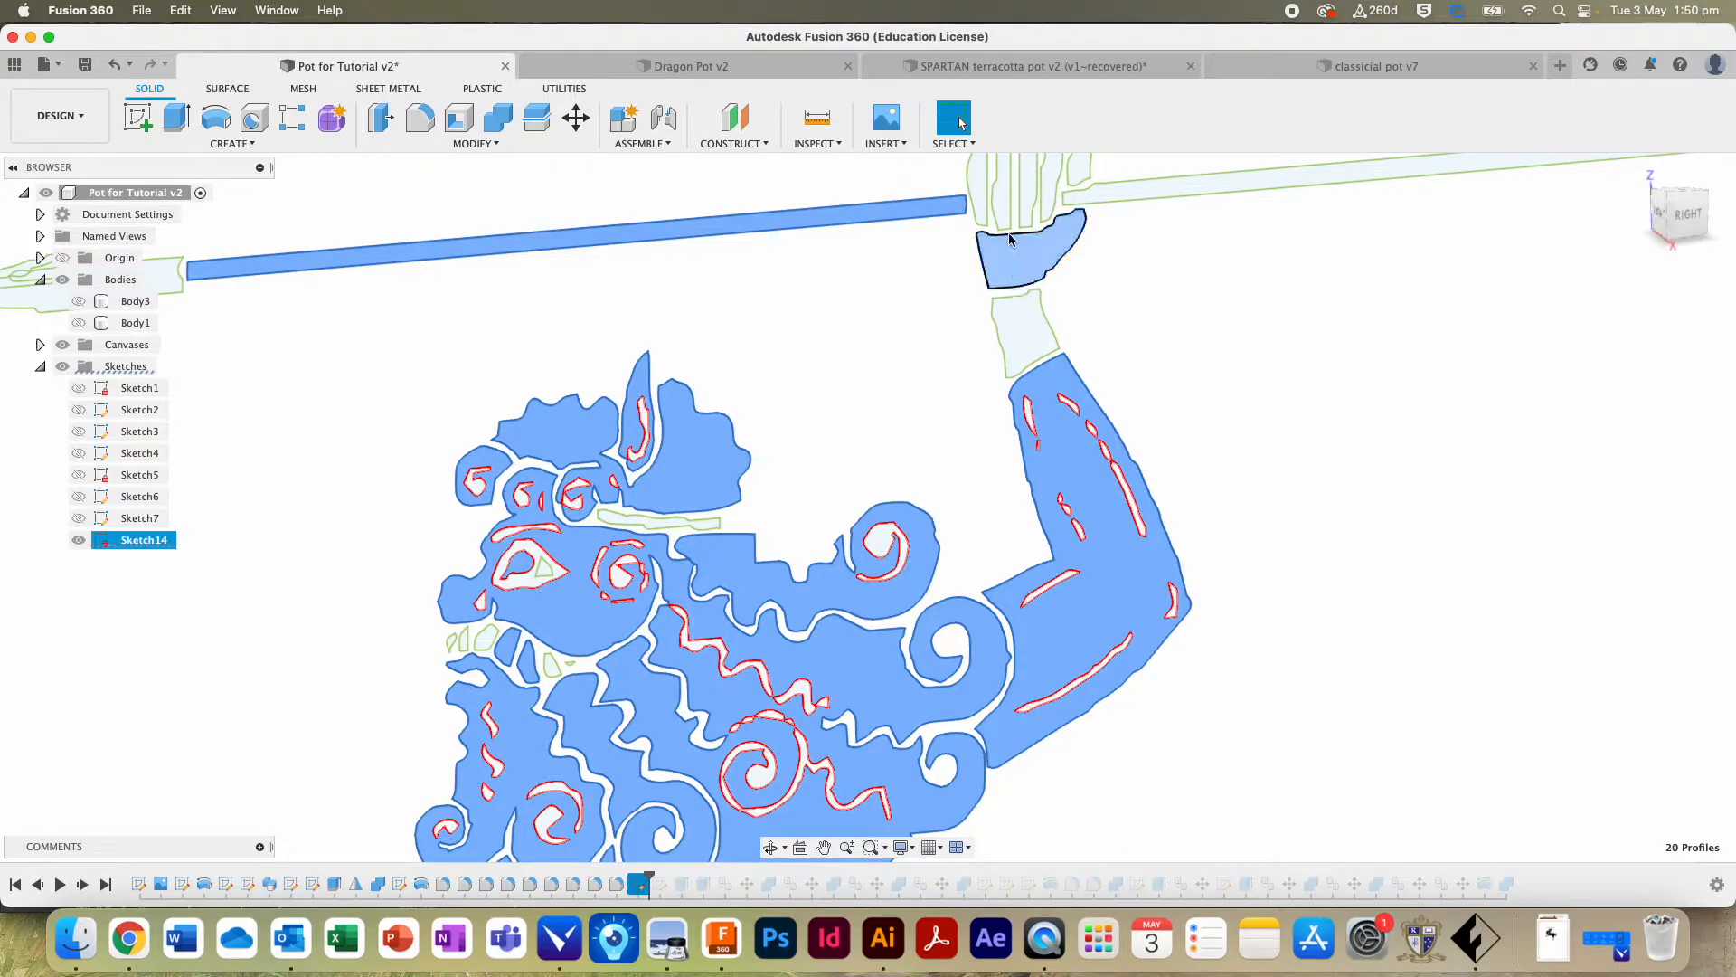
click(1082, 169)
click(1071, 194)
click(1047, 181)
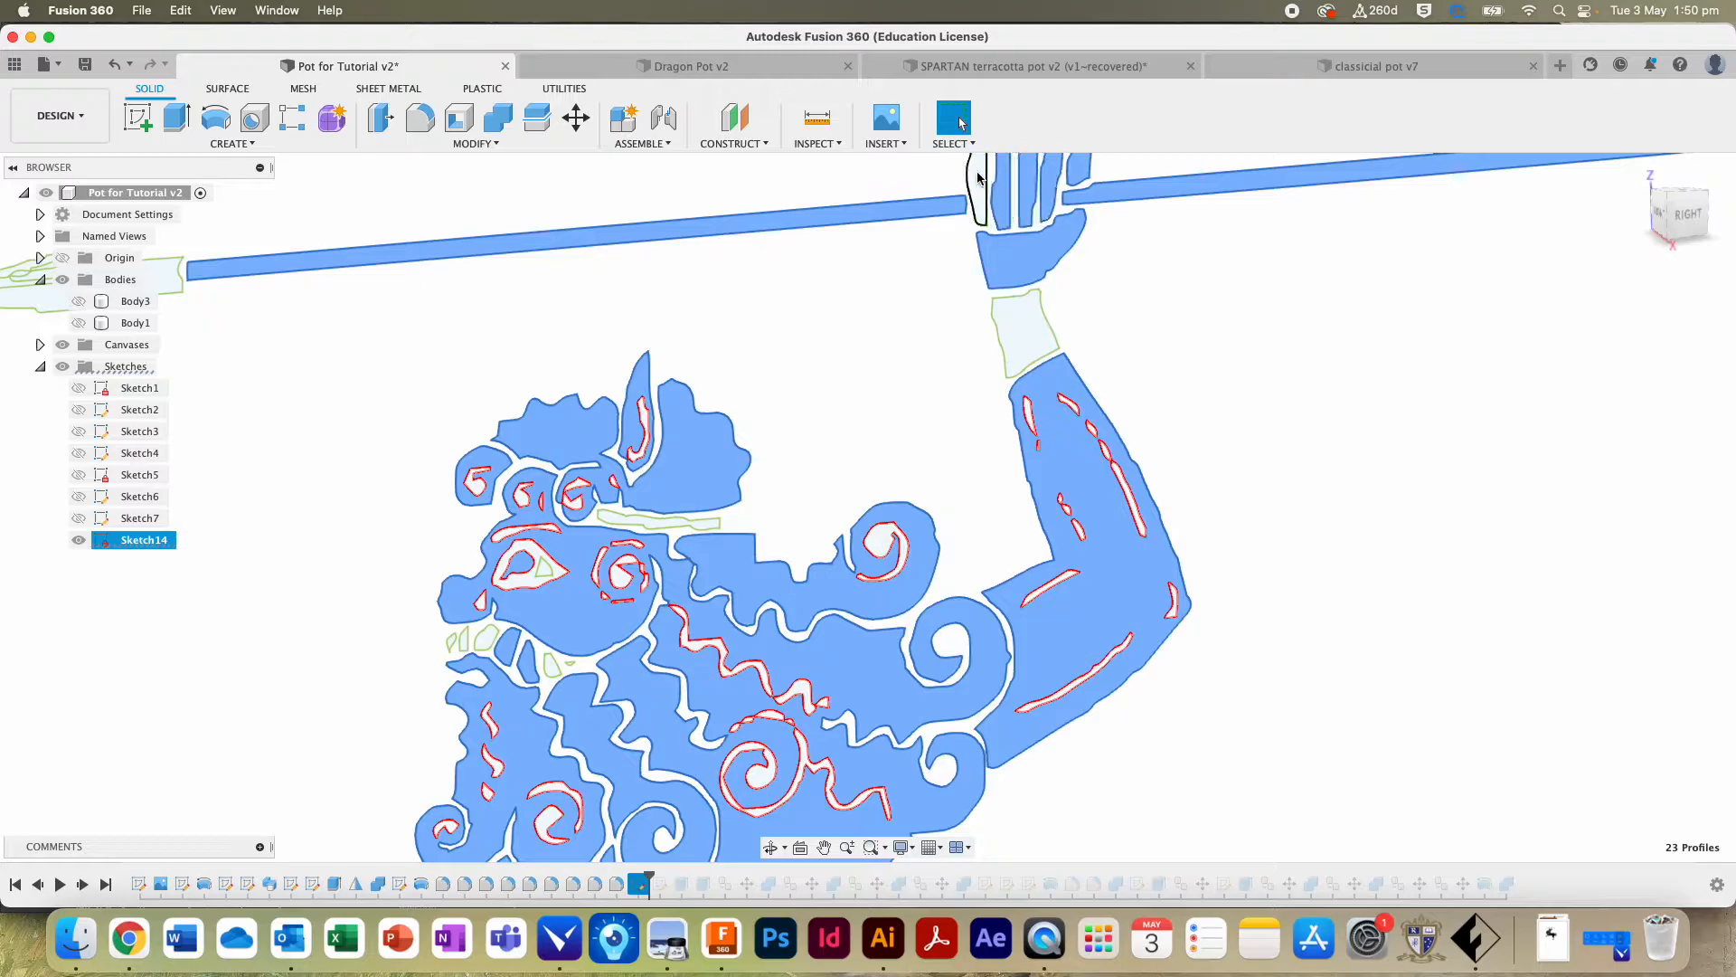
click(977, 198)
scroll(770, 258, left, 5)
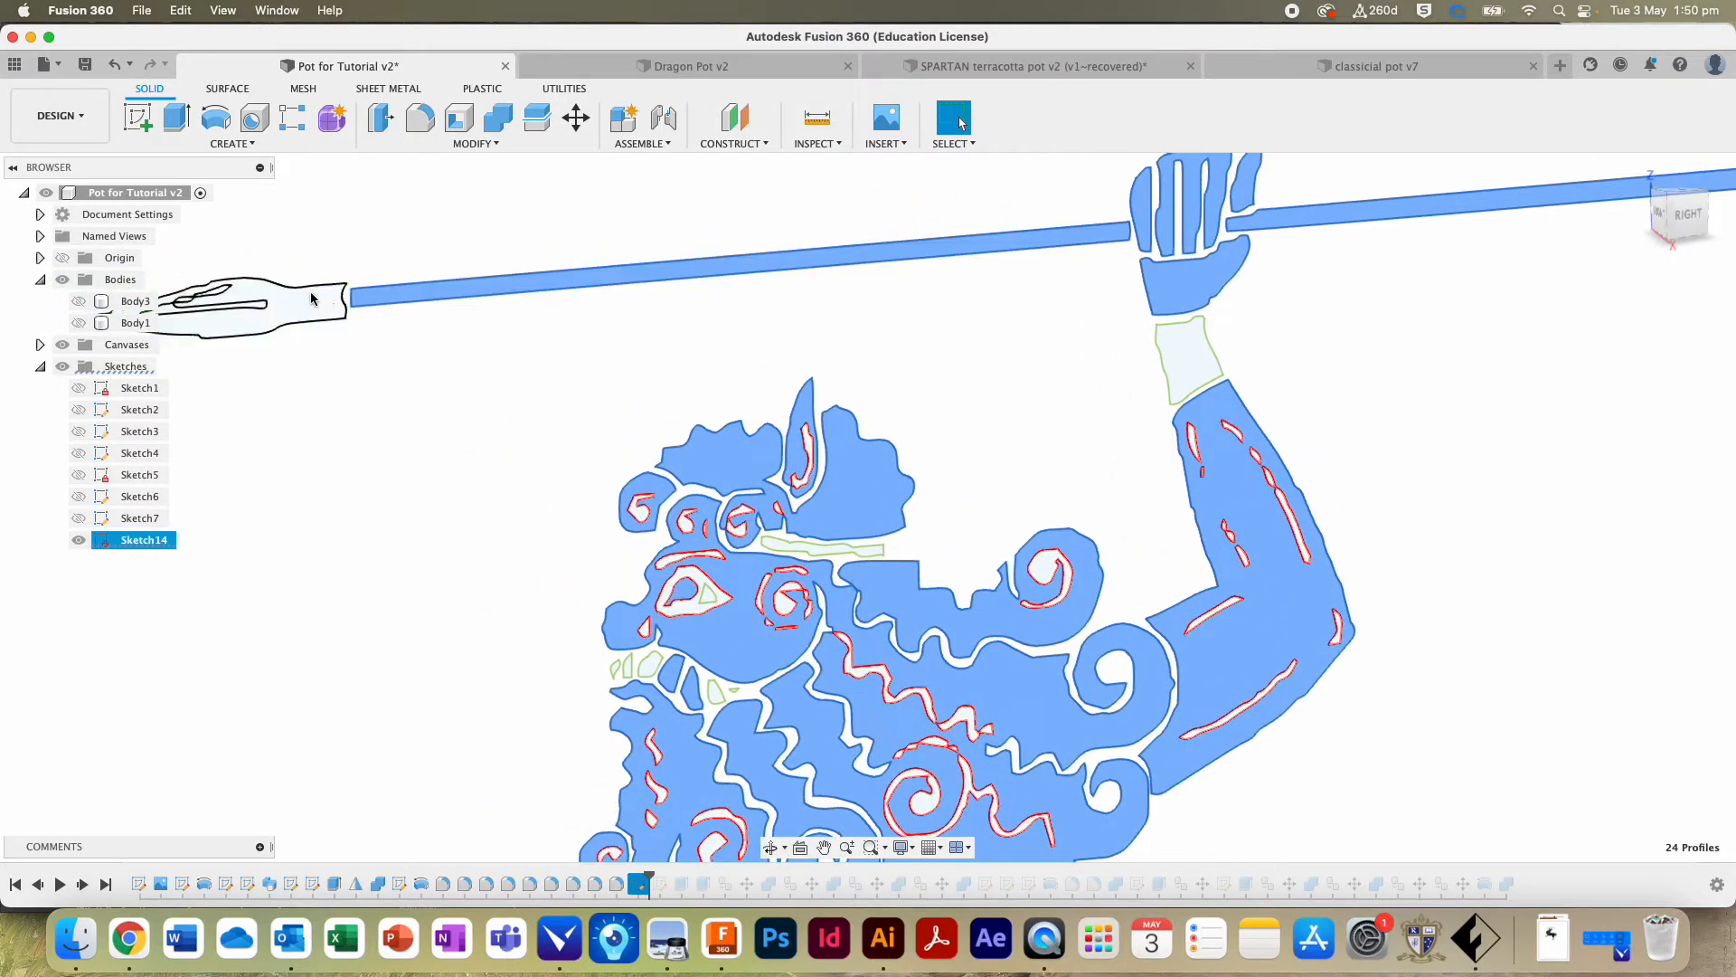
click(311, 299)
Step: Add two more of the small tooth profiles in the centaur's mouth to the selection
scroll(402, 396, down, 5)
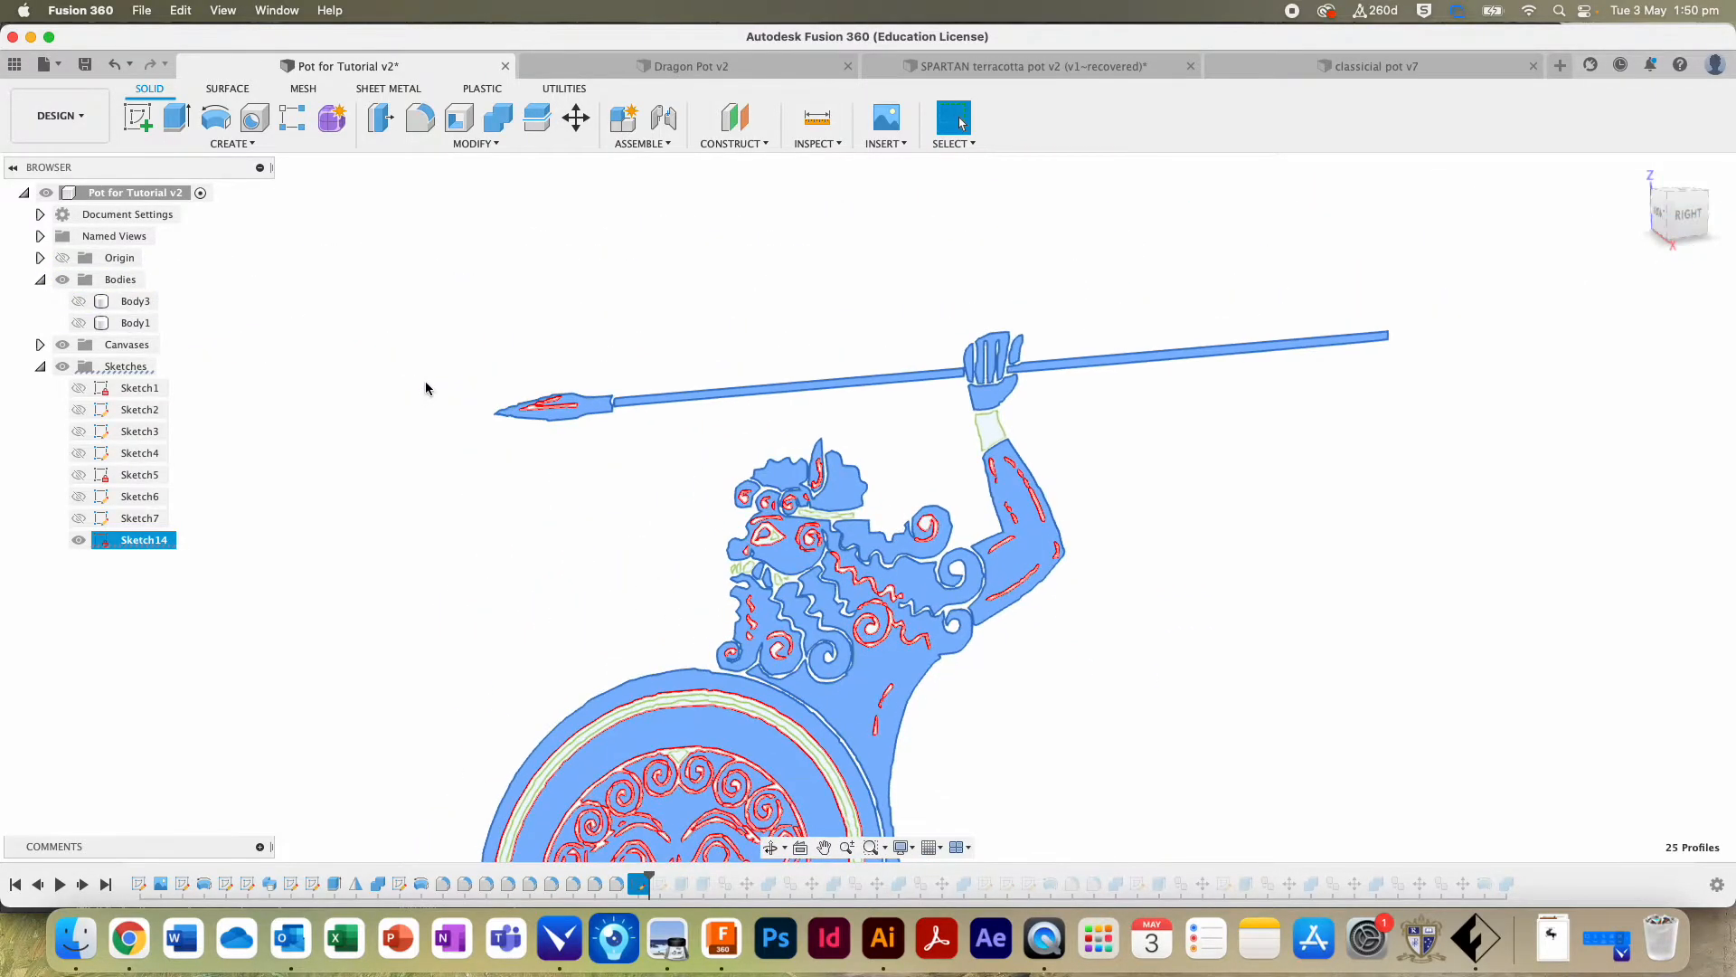
scroll(593, 511, down, 2)
scroll(793, 611, up, 6)
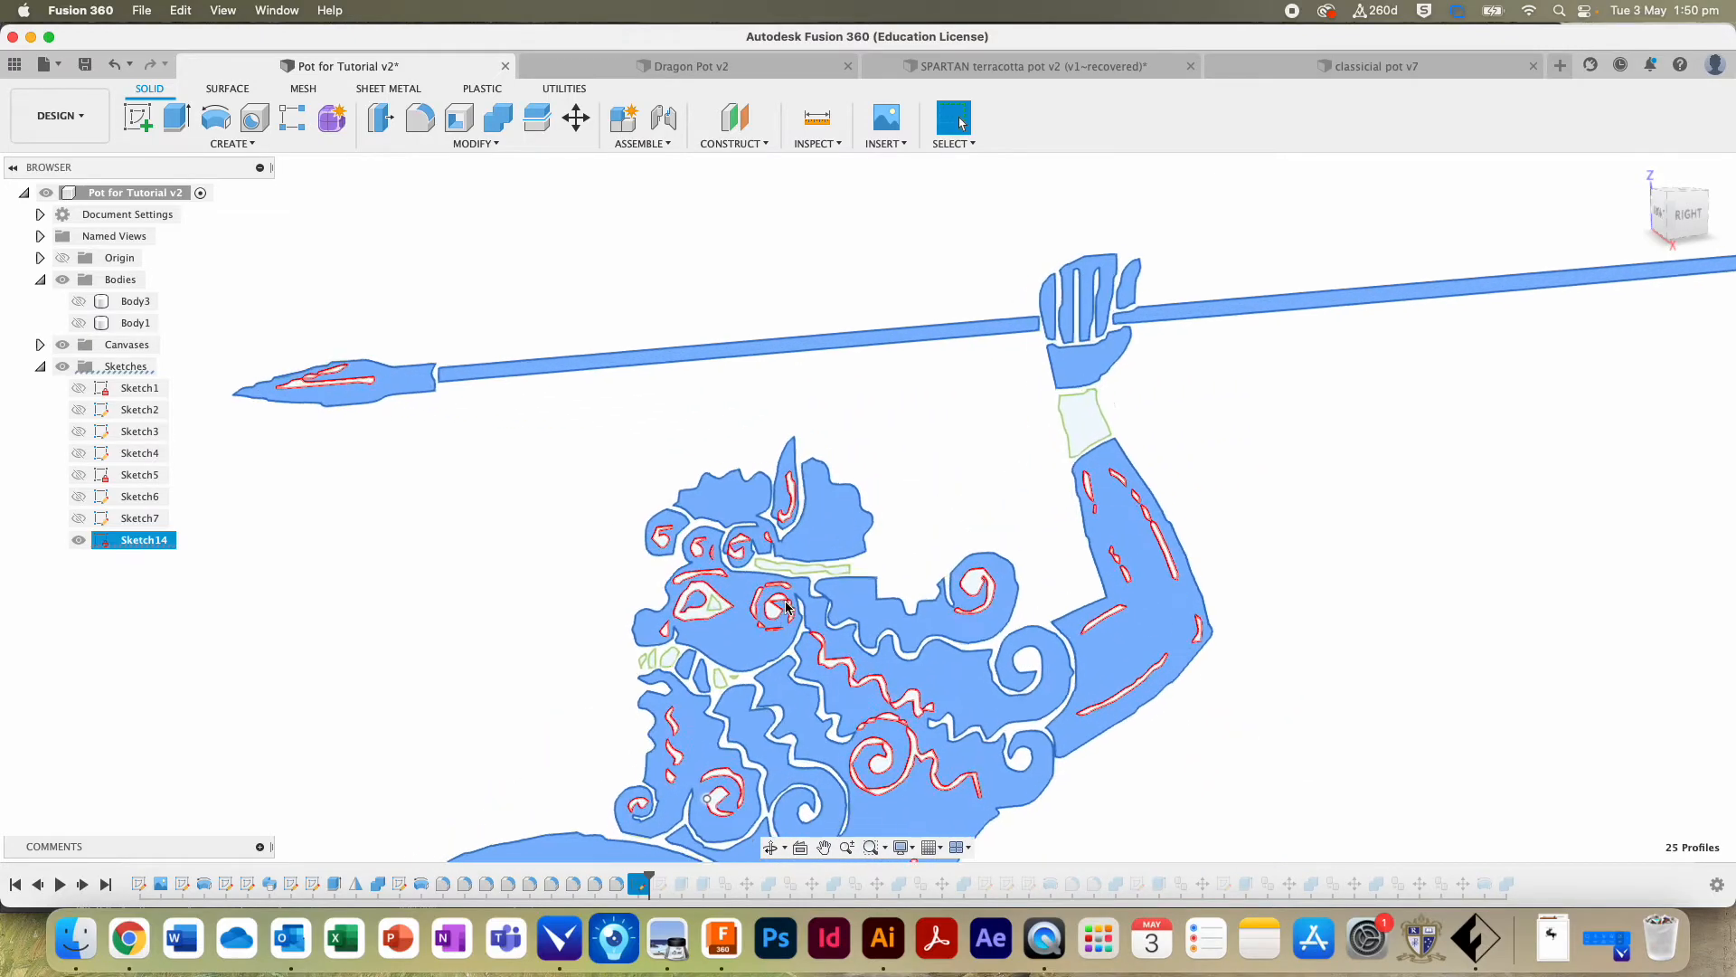
scroll(793, 611, up, 3)
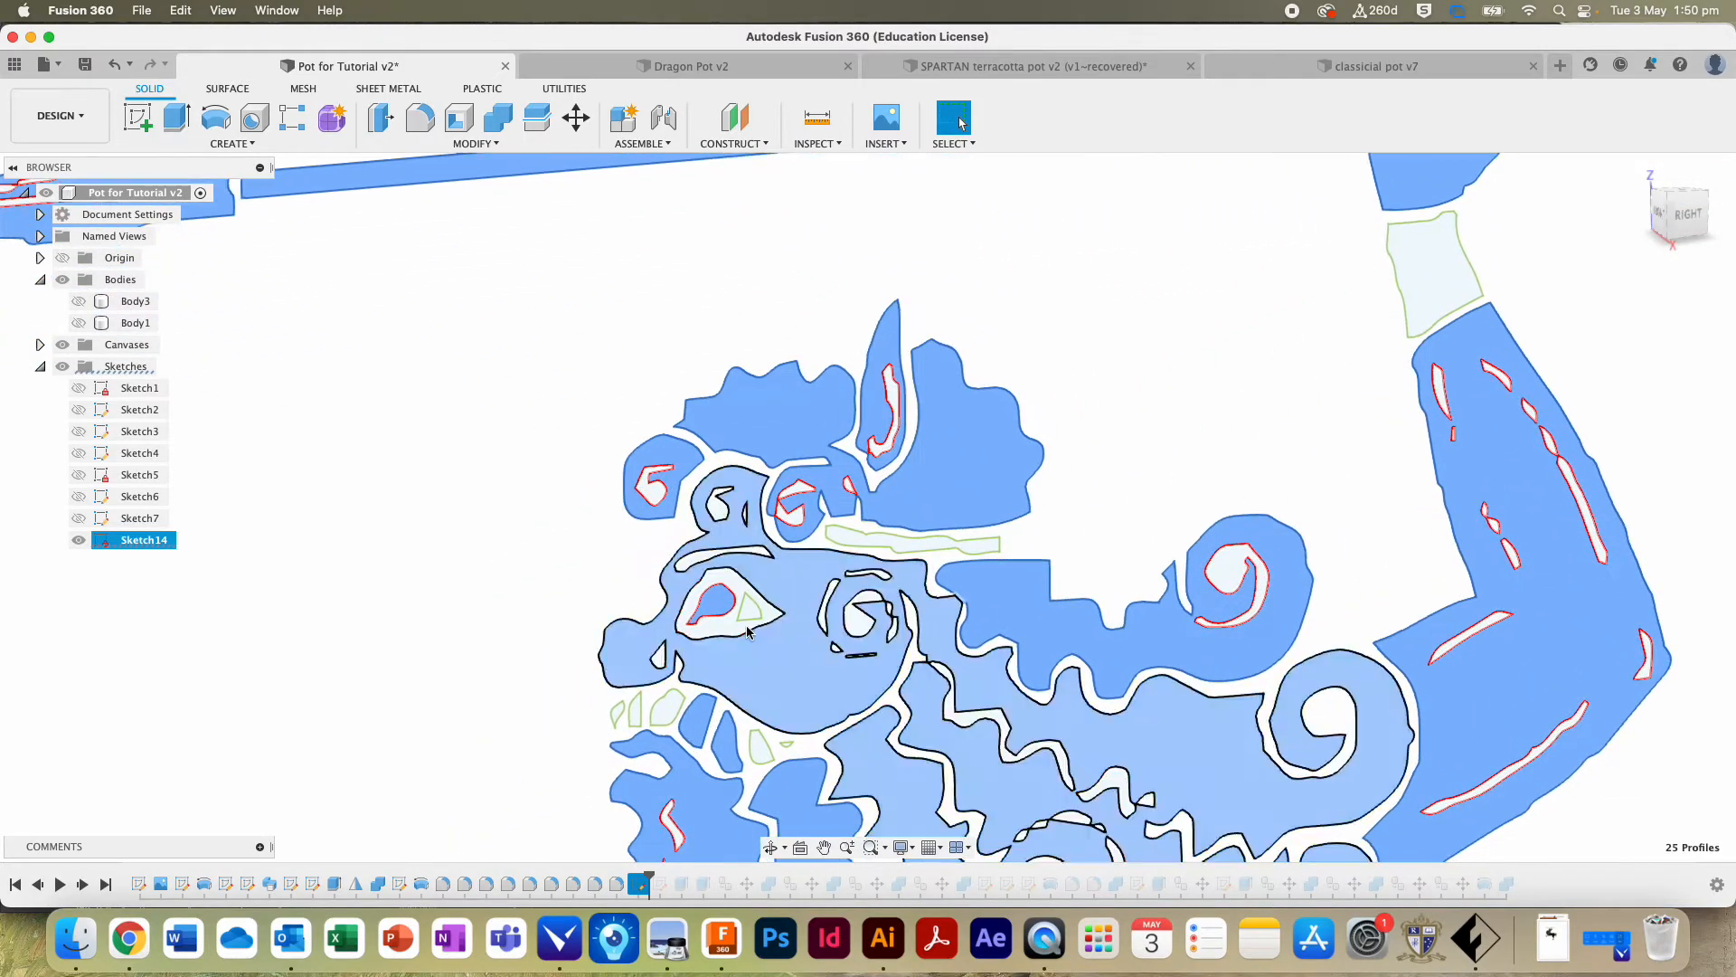
click(677, 715)
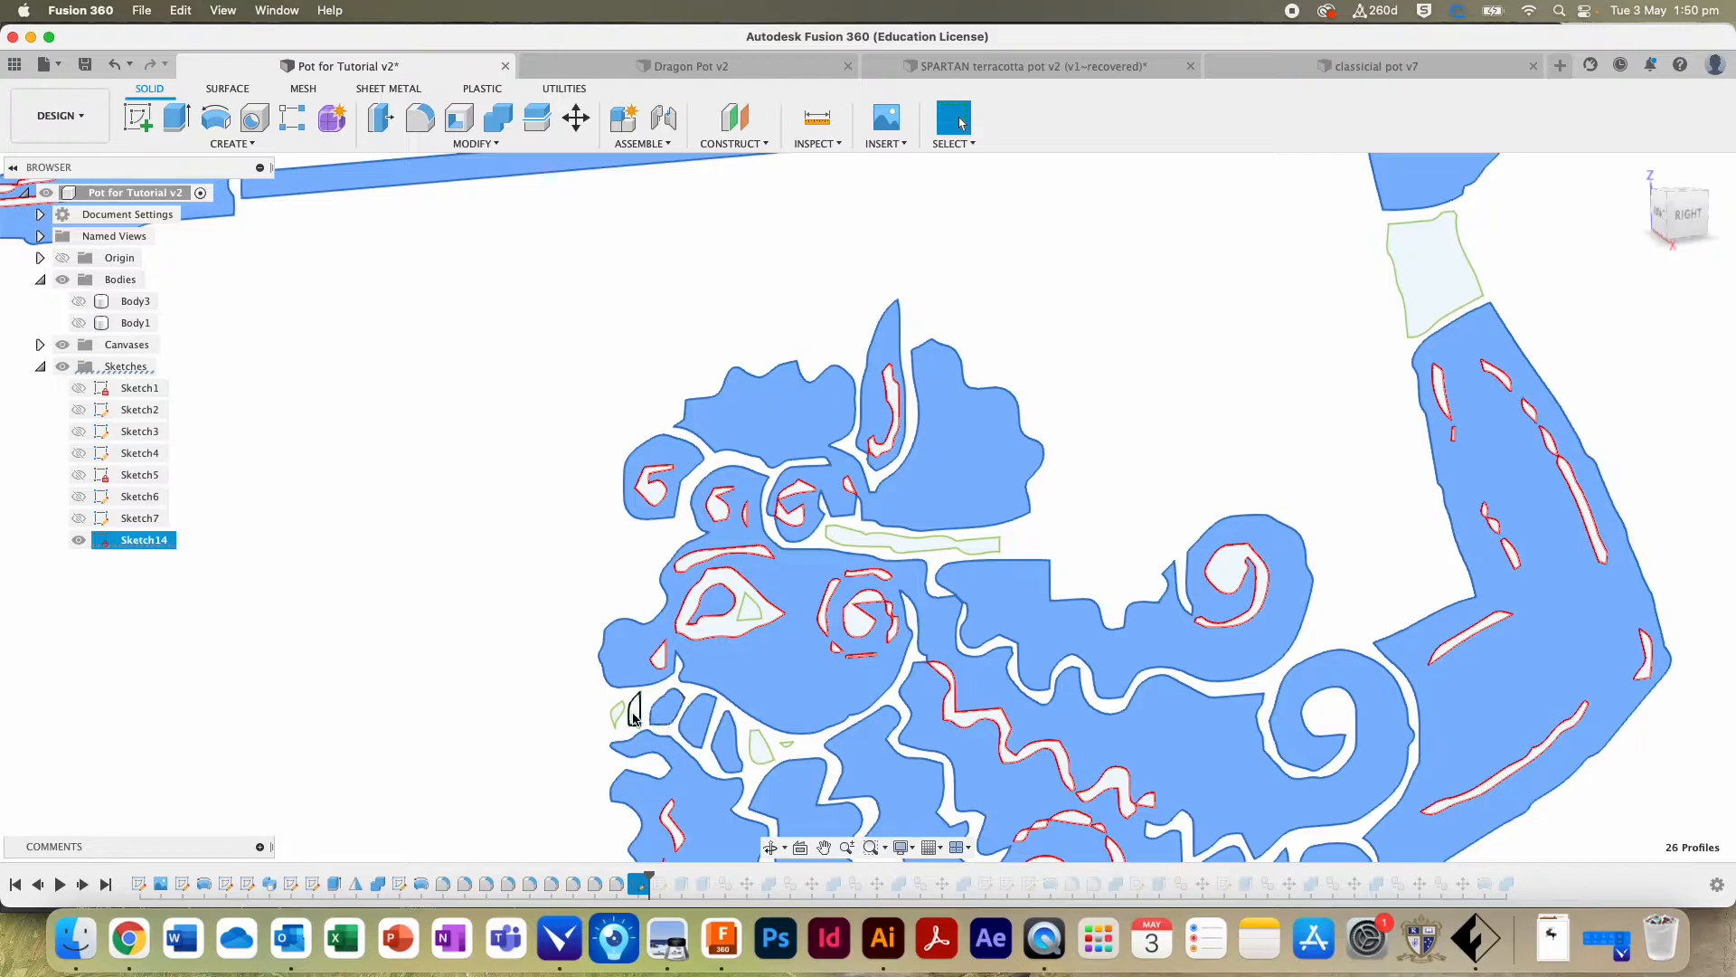
click(633, 713)
Step: Add the shield face's remaining mouth profiles, including the cheek curl, teeth, tongue and upper lip, to the selection
scroll(624, 721, down, 5)
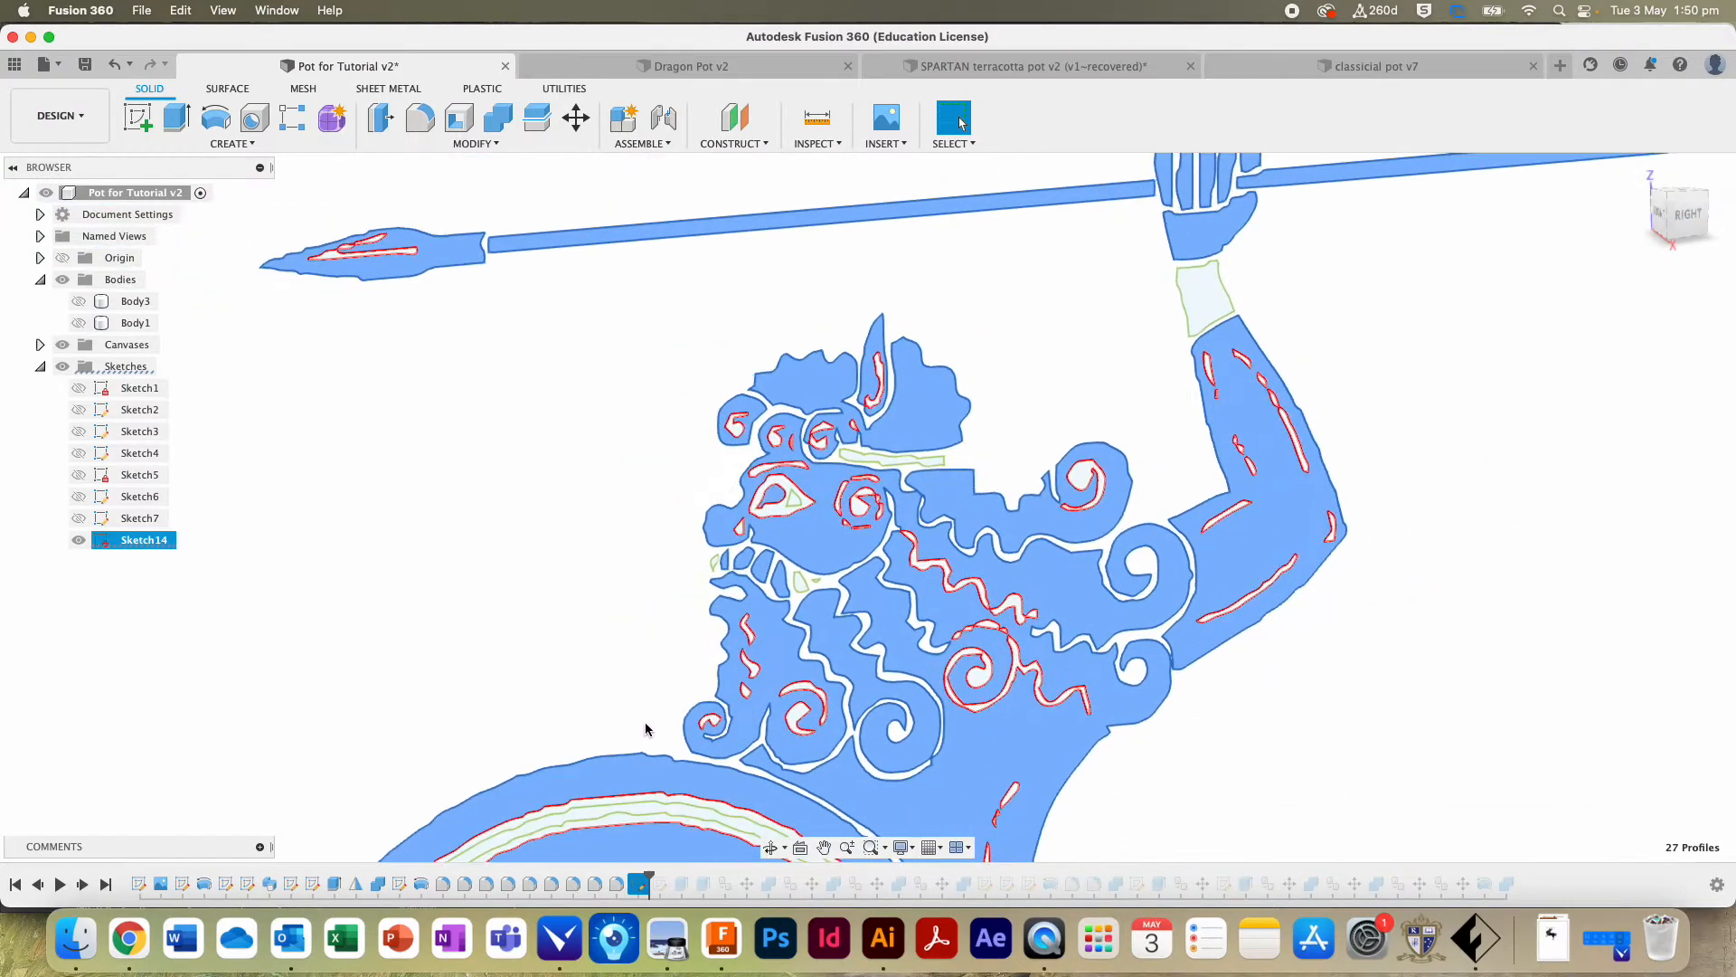
scroll(645, 726, down, 2)
scroll(645, 726, down, 5)
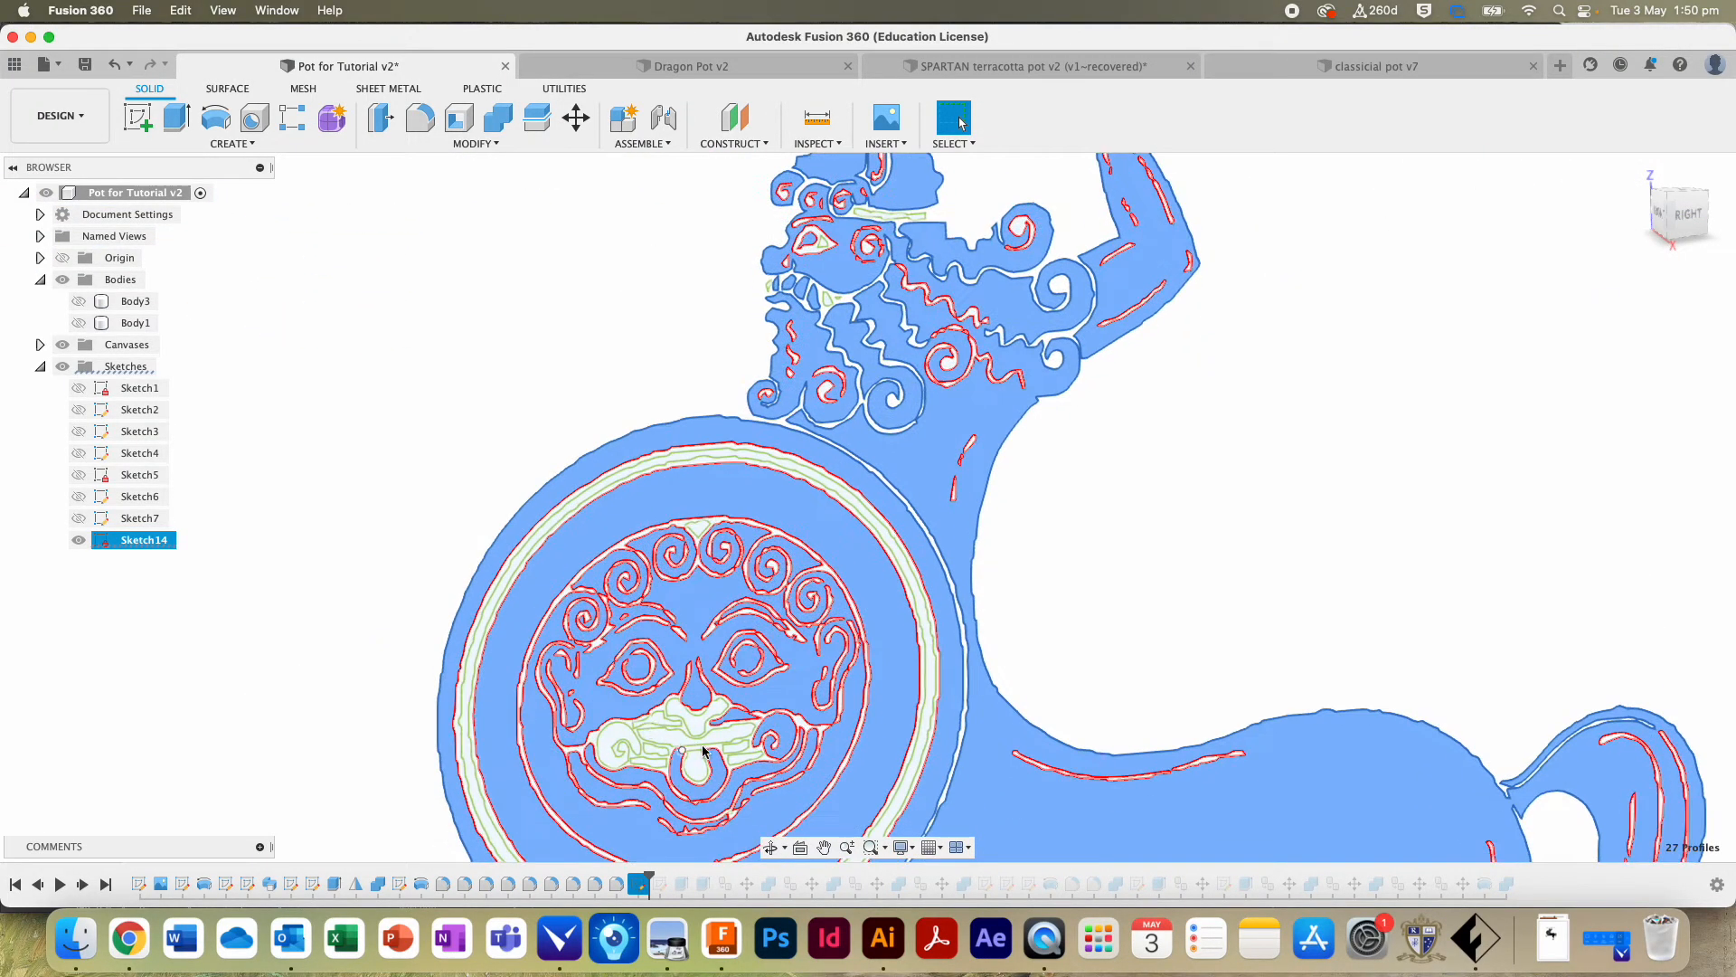
scroll(682, 741, up, 8)
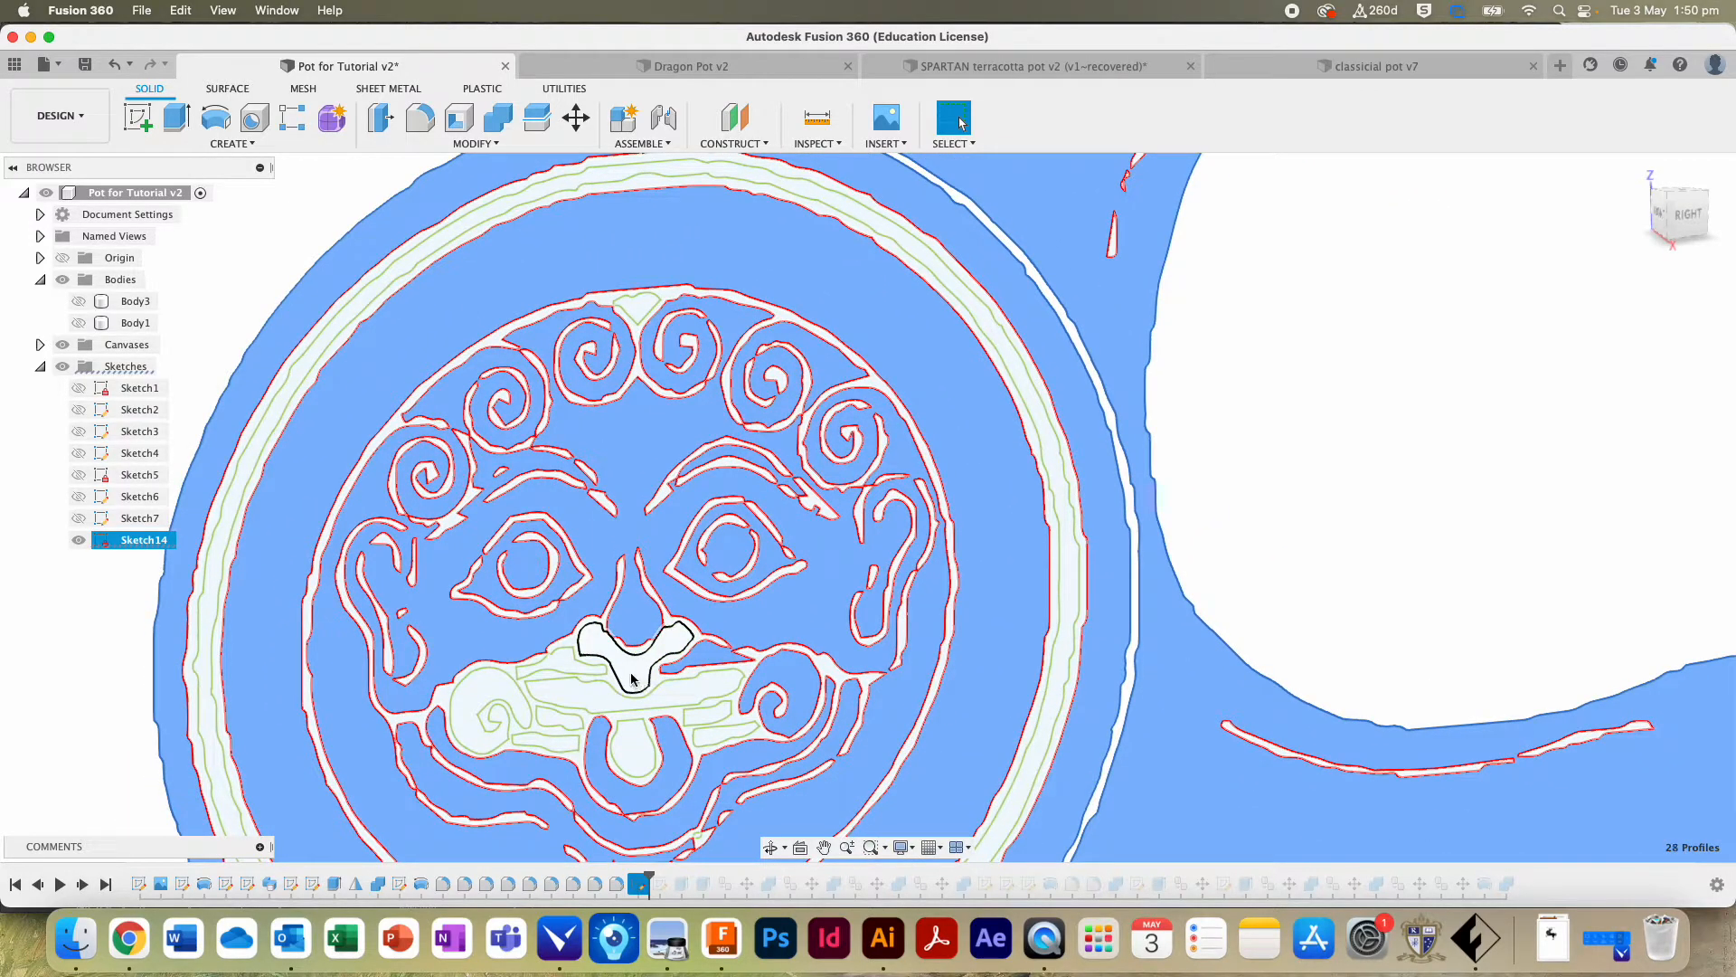
click(491, 699)
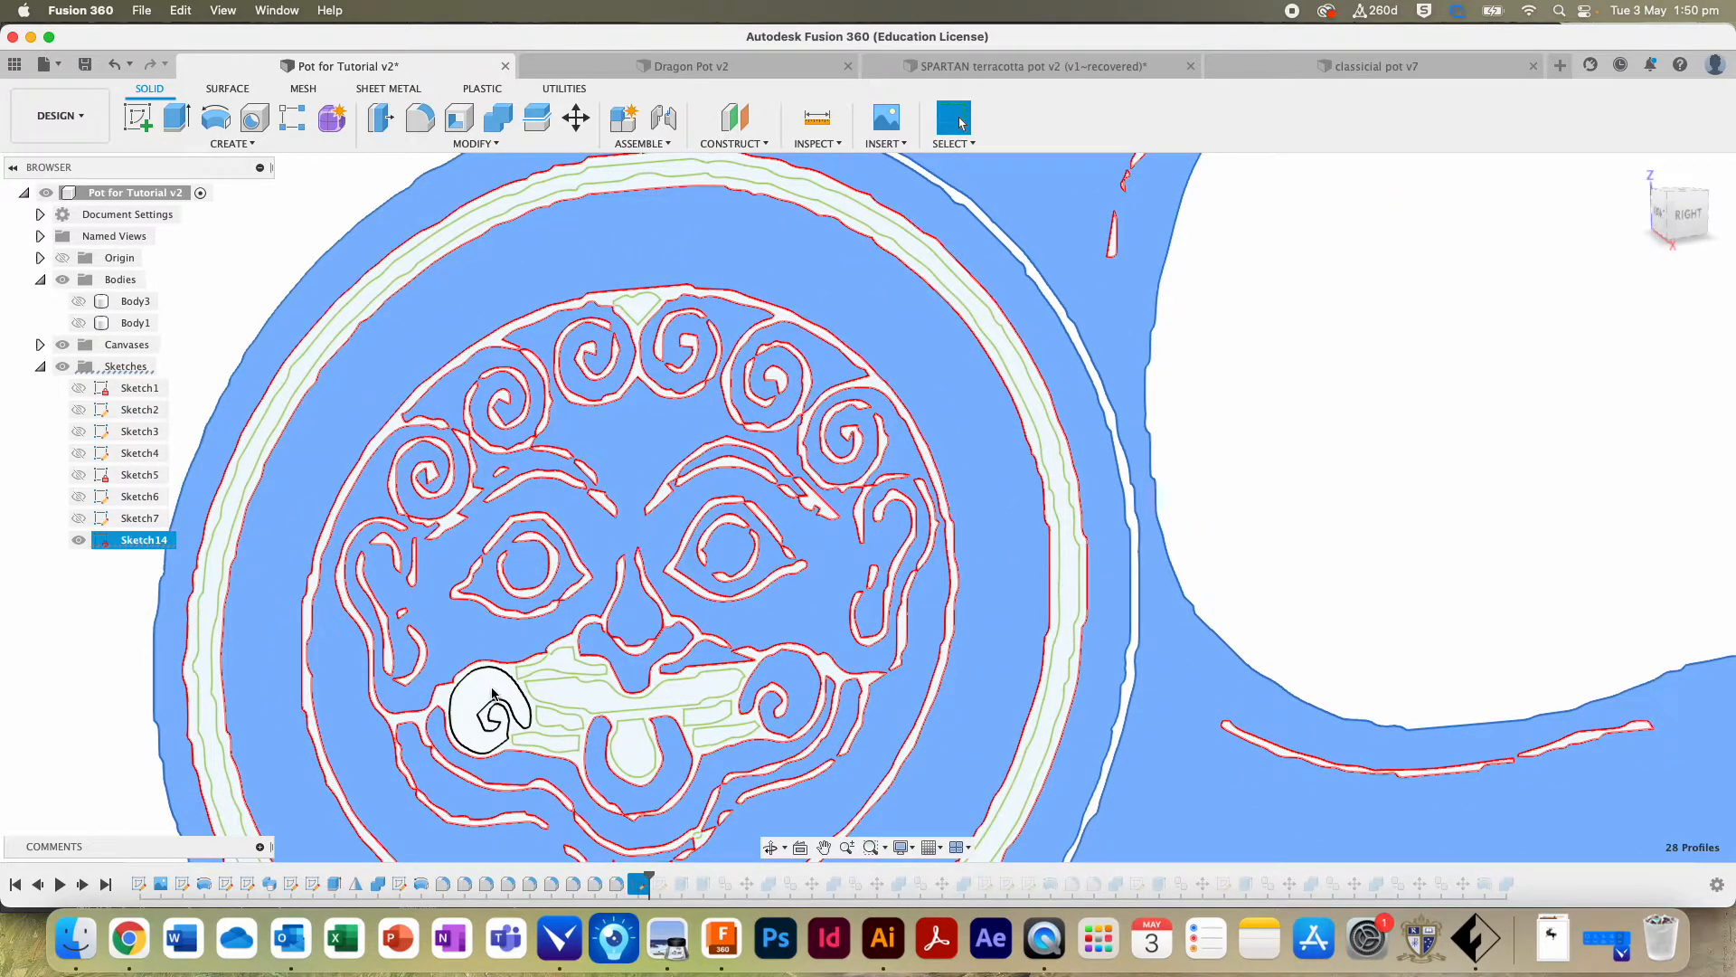
click(585, 695)
click(710, 738)
click(645, 744)
click(570, 749)
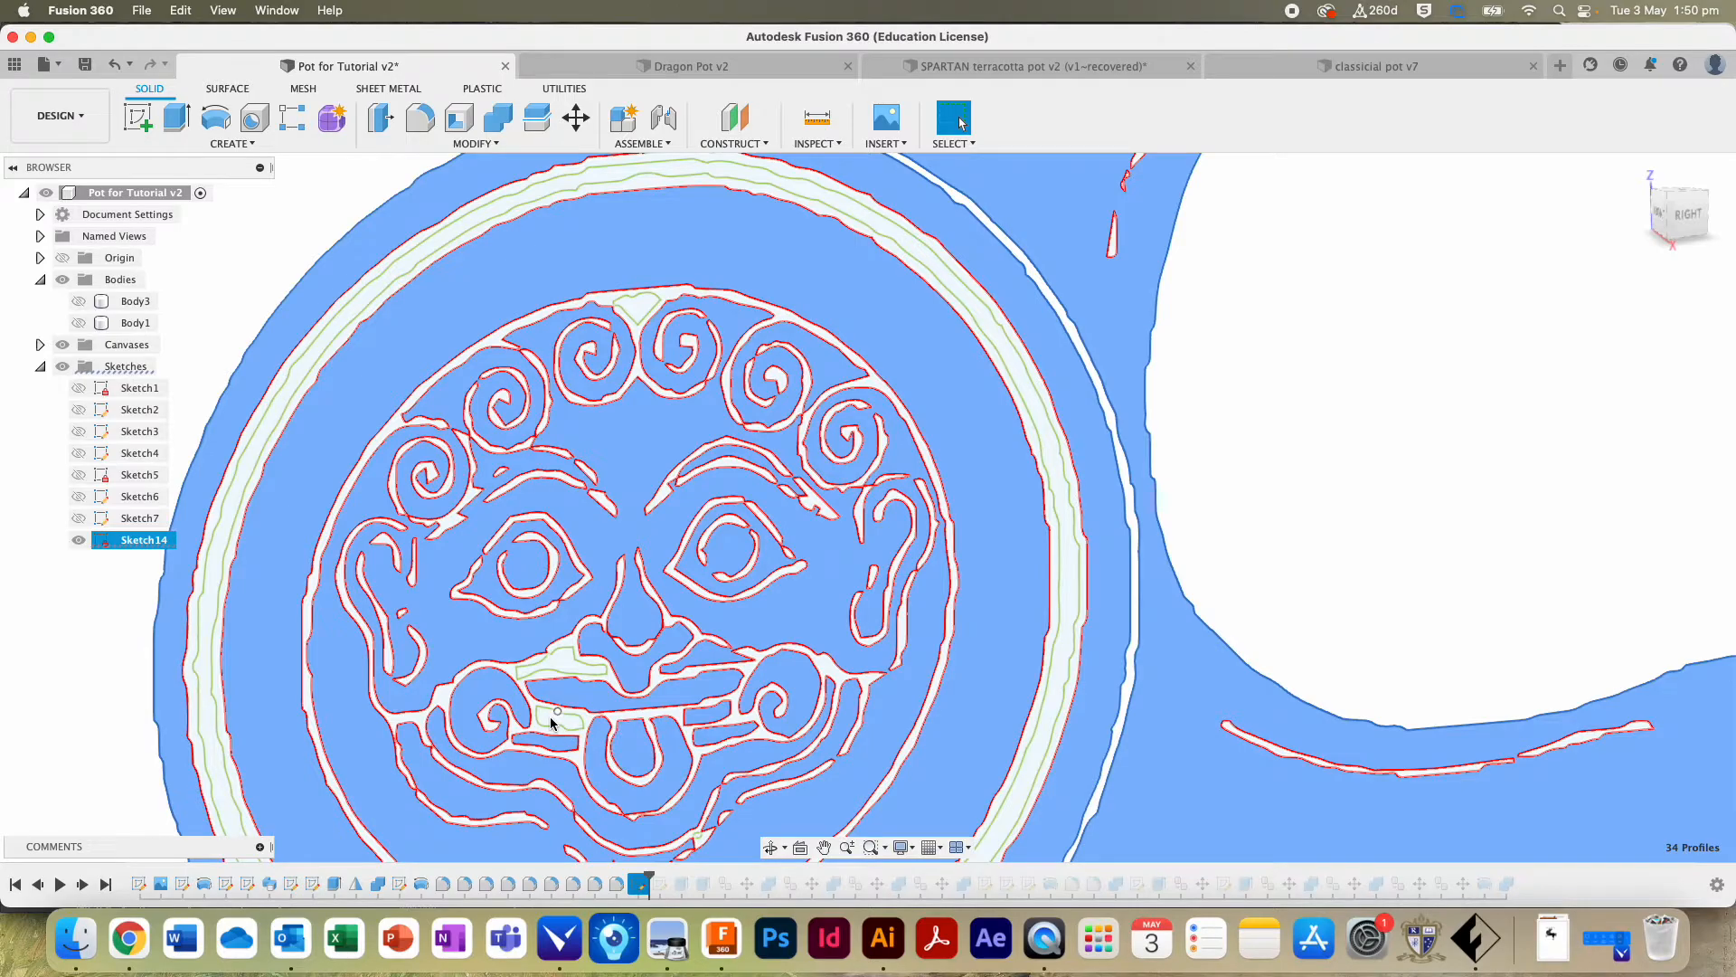
scroll(833, 618, down, 10)
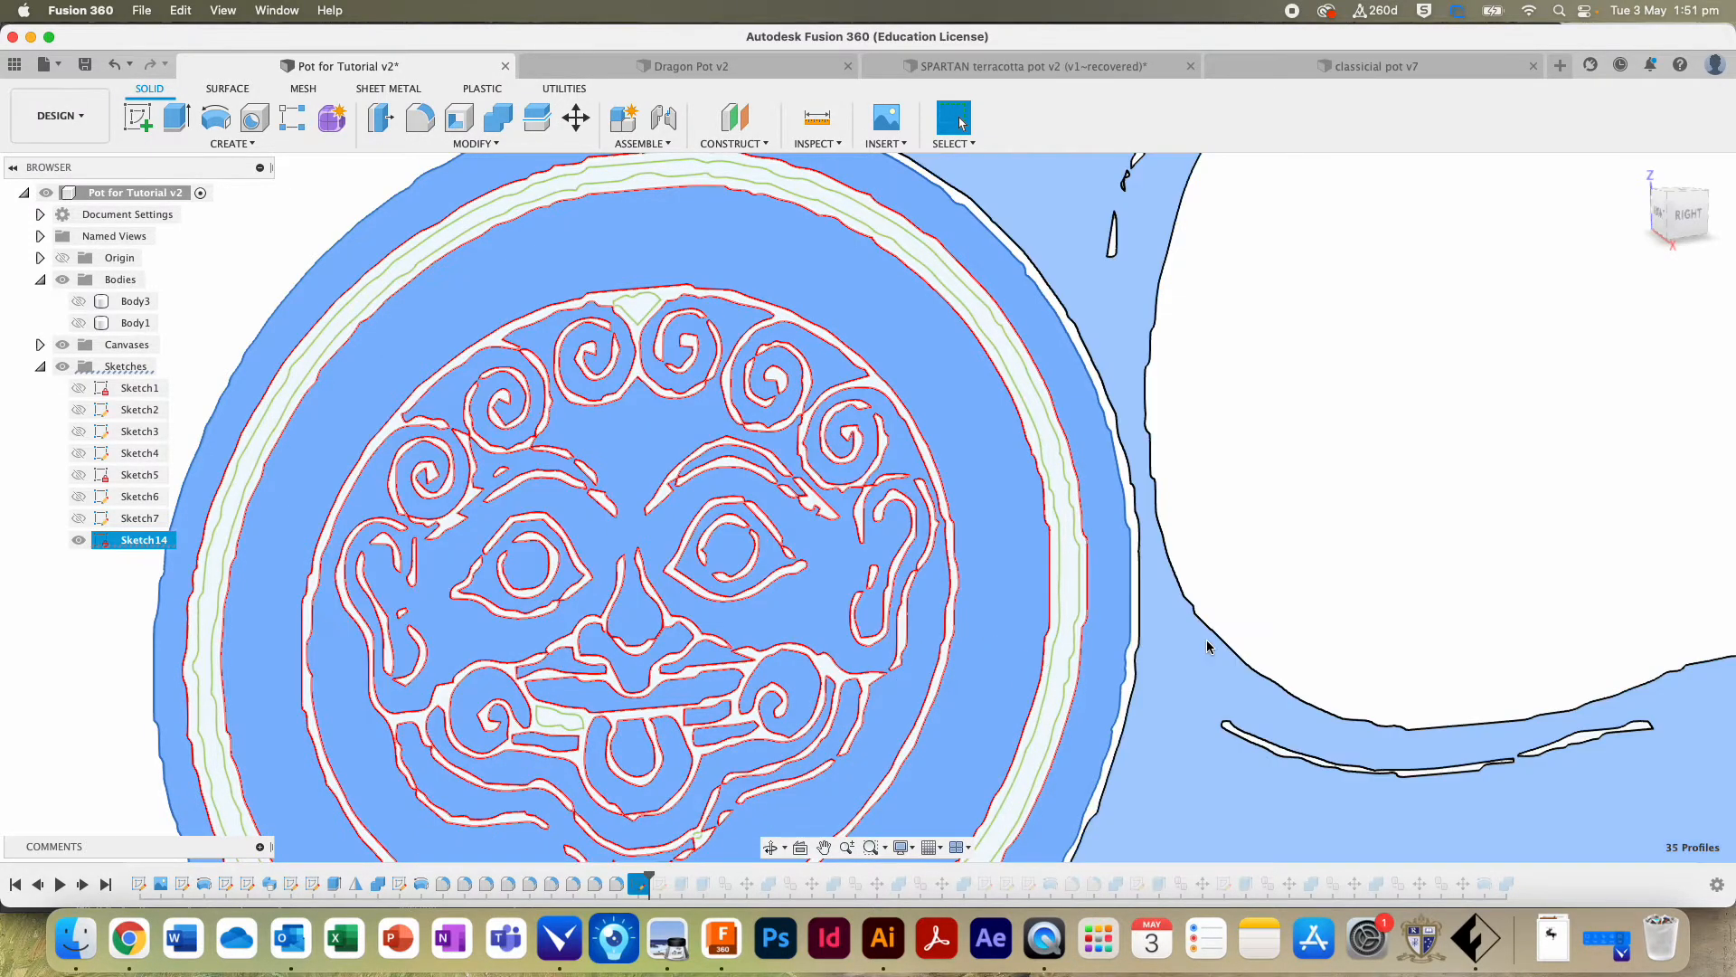
Step: Add the wrist profile between the centaur's raised hand and forearm to the selection
scroll(1376, 477, down, 4)
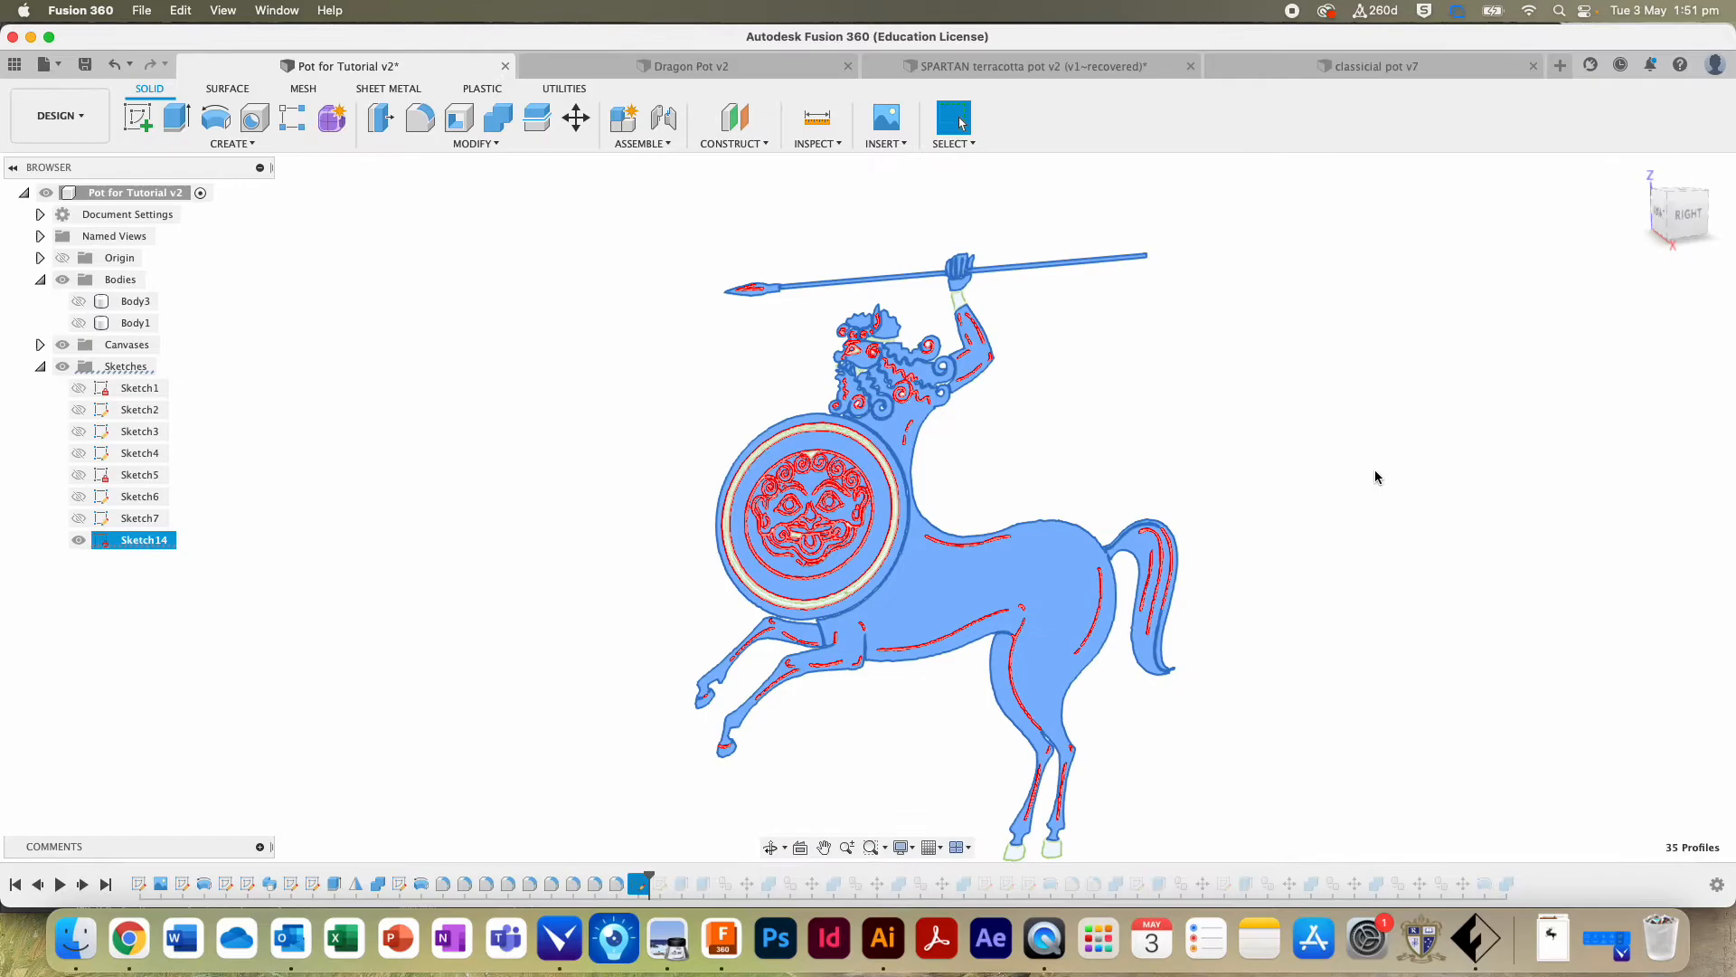
scroll(1208, 281, up, 7)
scroll(1208, 281, up, 7)
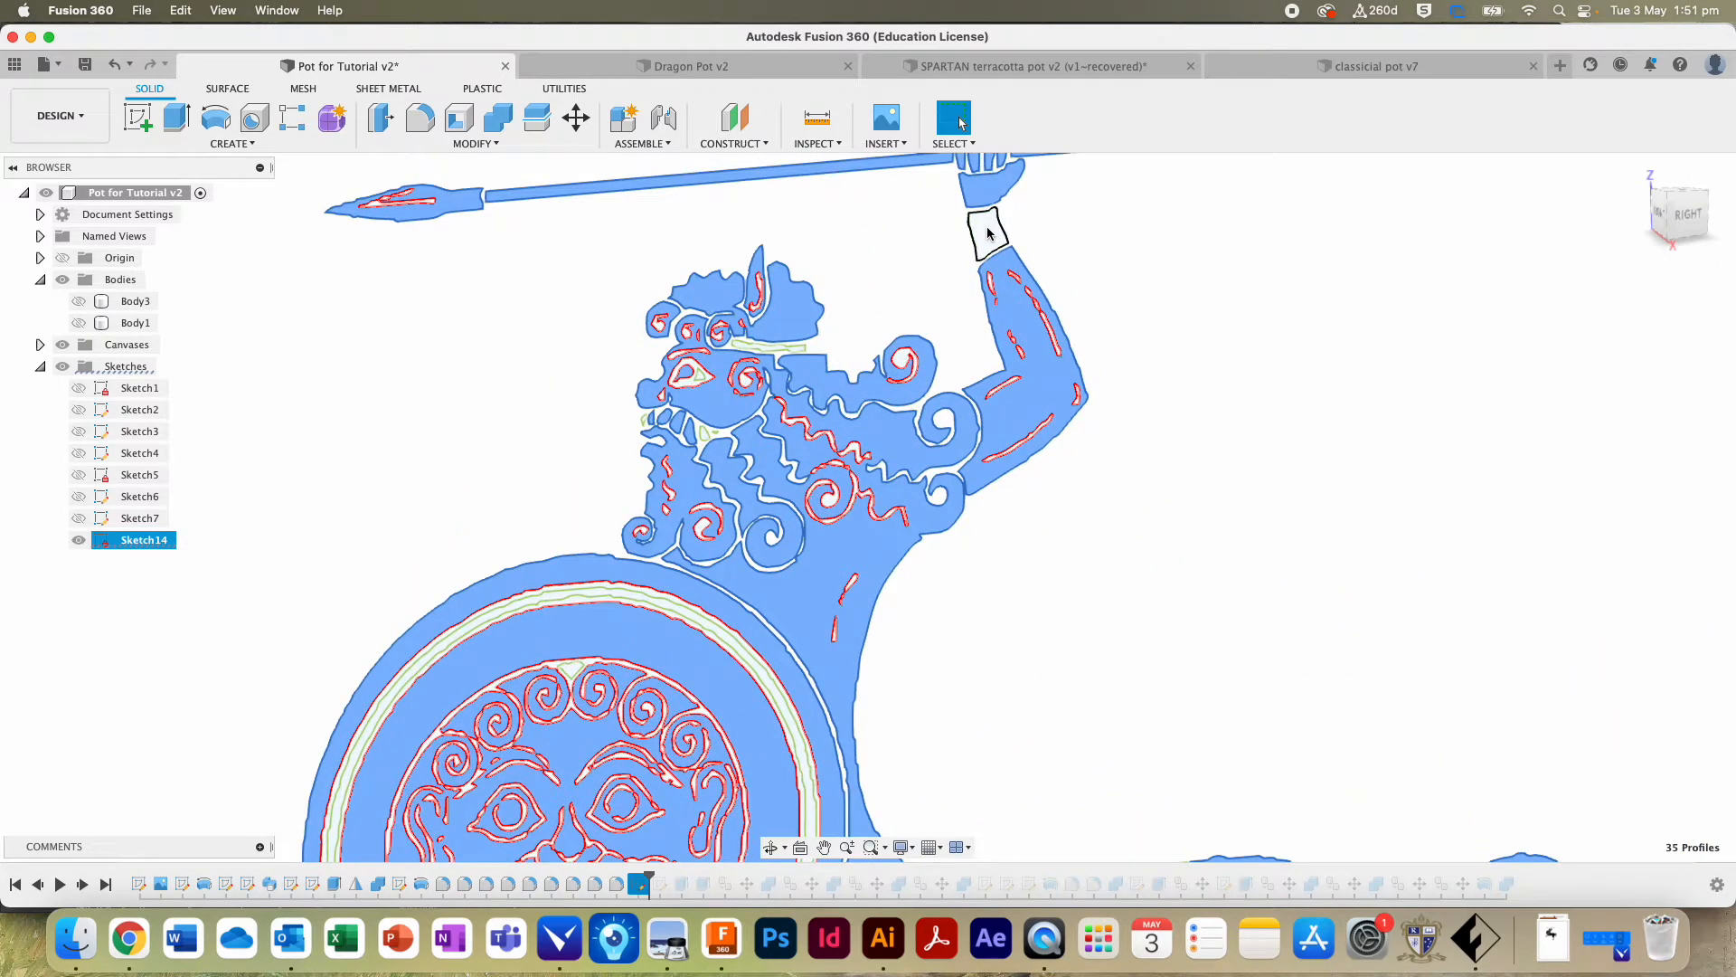
scroll(1272, 442, down, 5)
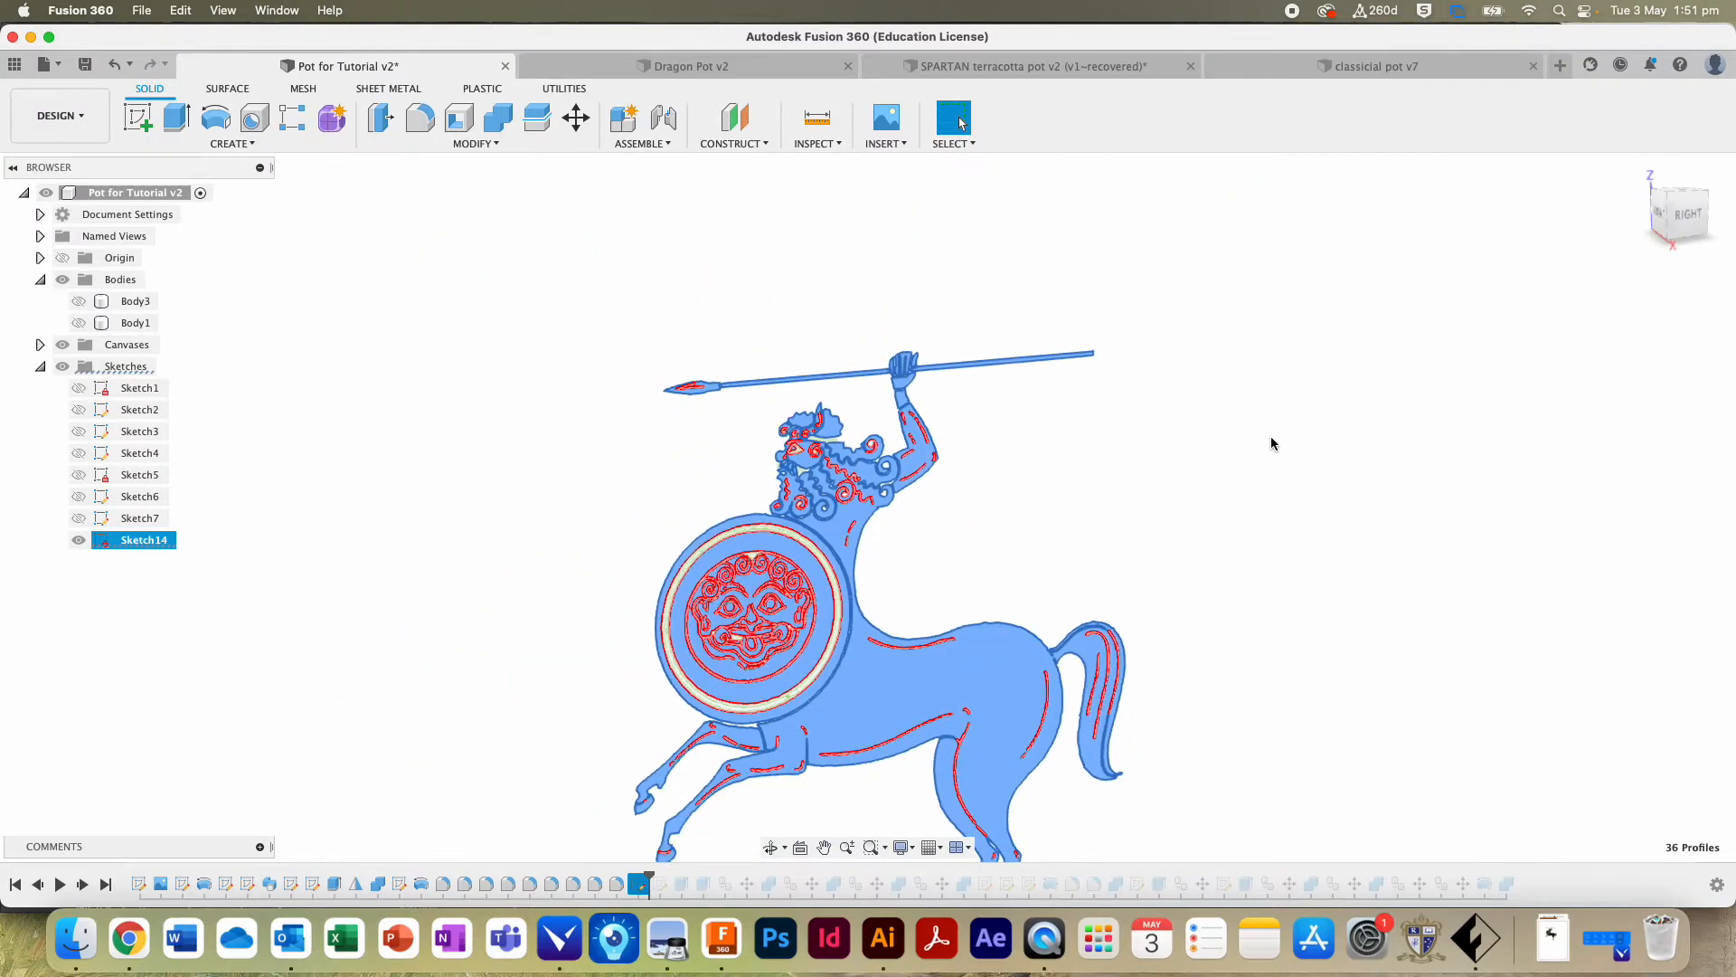
scroll(1284, 453, down, 3)
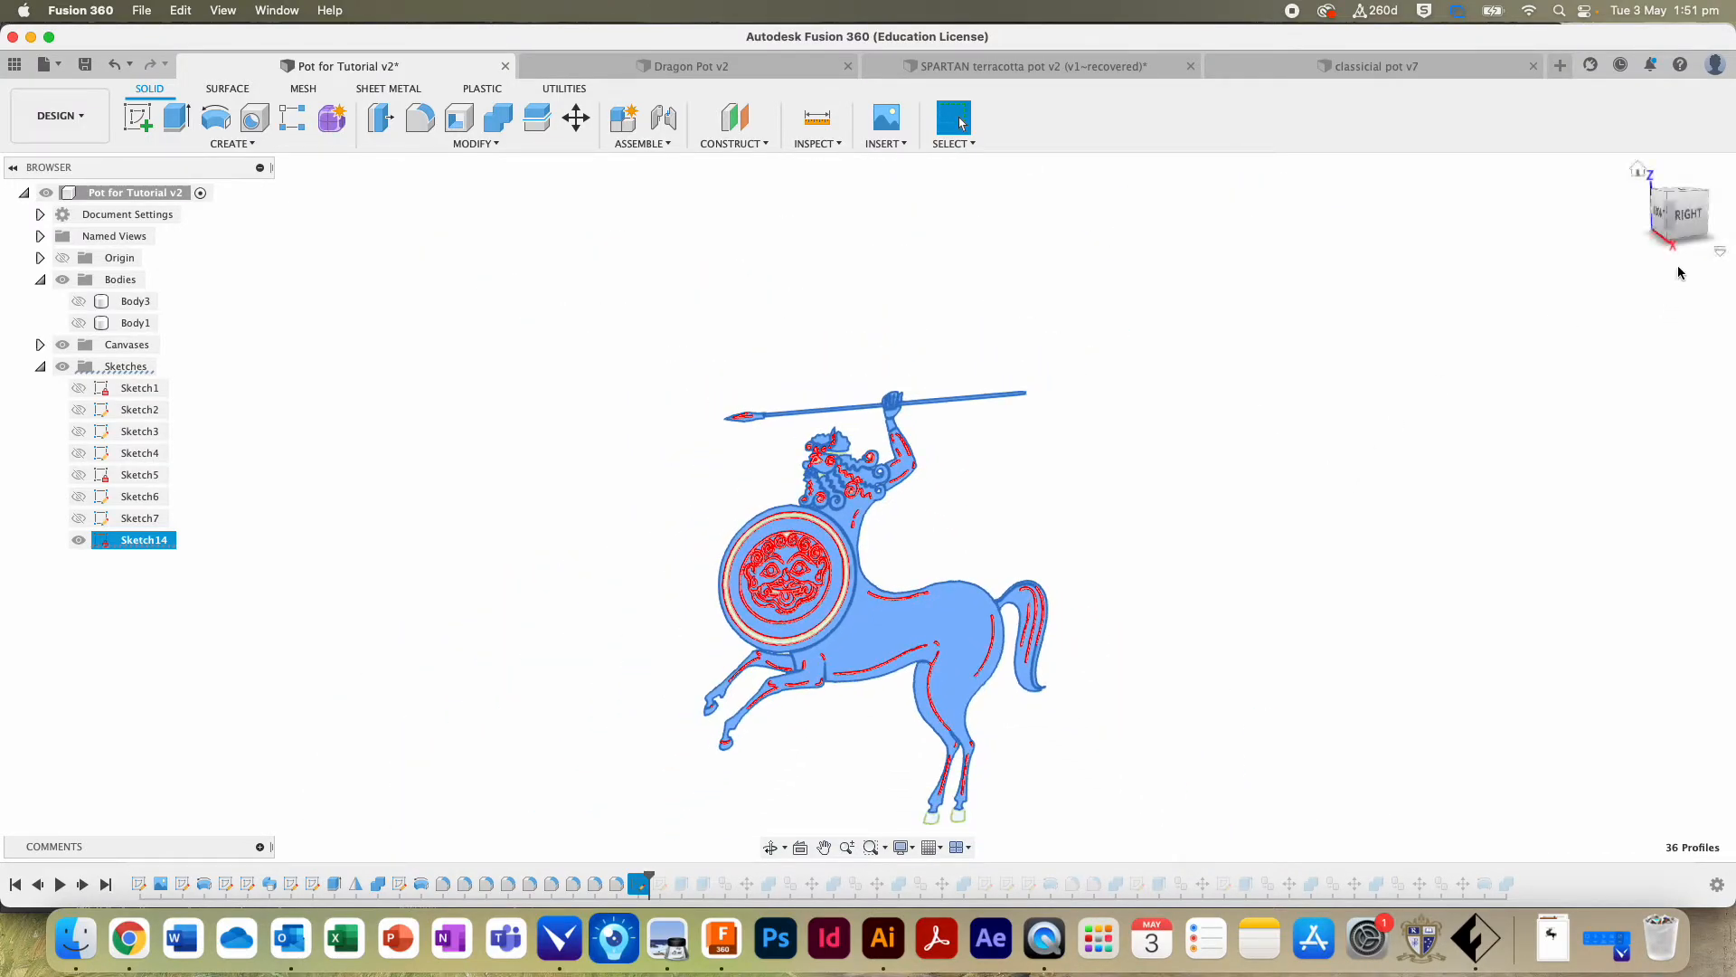
Step: Extrude the selected centaur profiles 200 mm as new bodies
click(1683, 232)
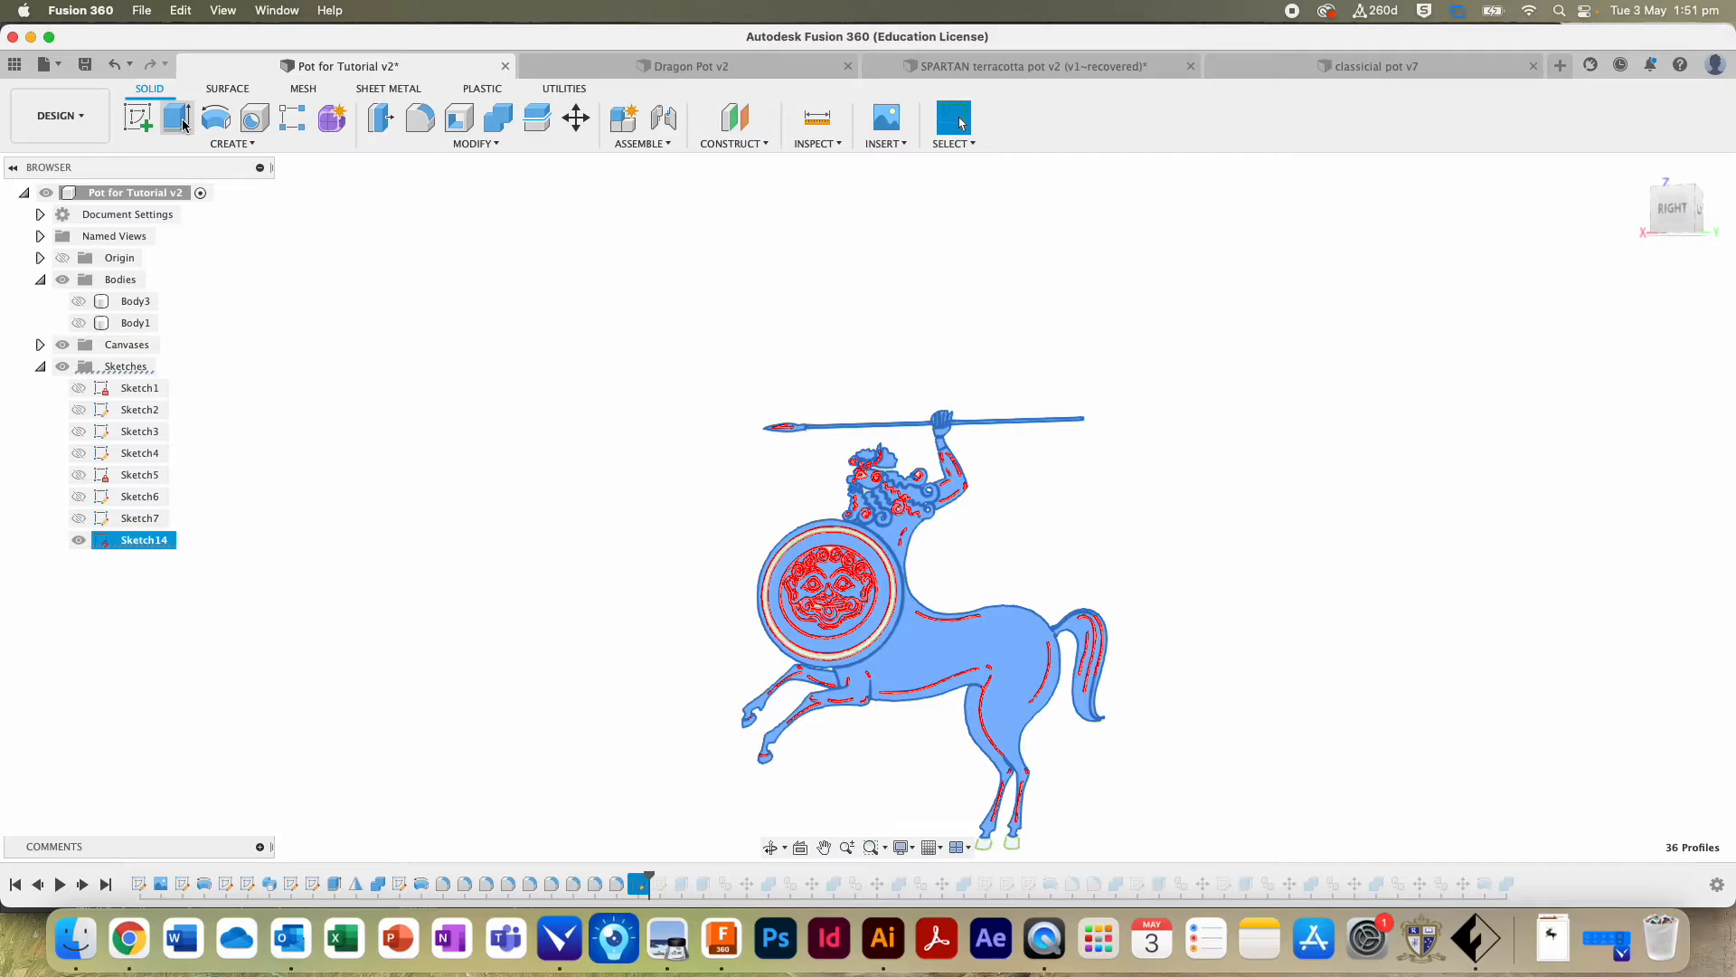
click(181, 123)
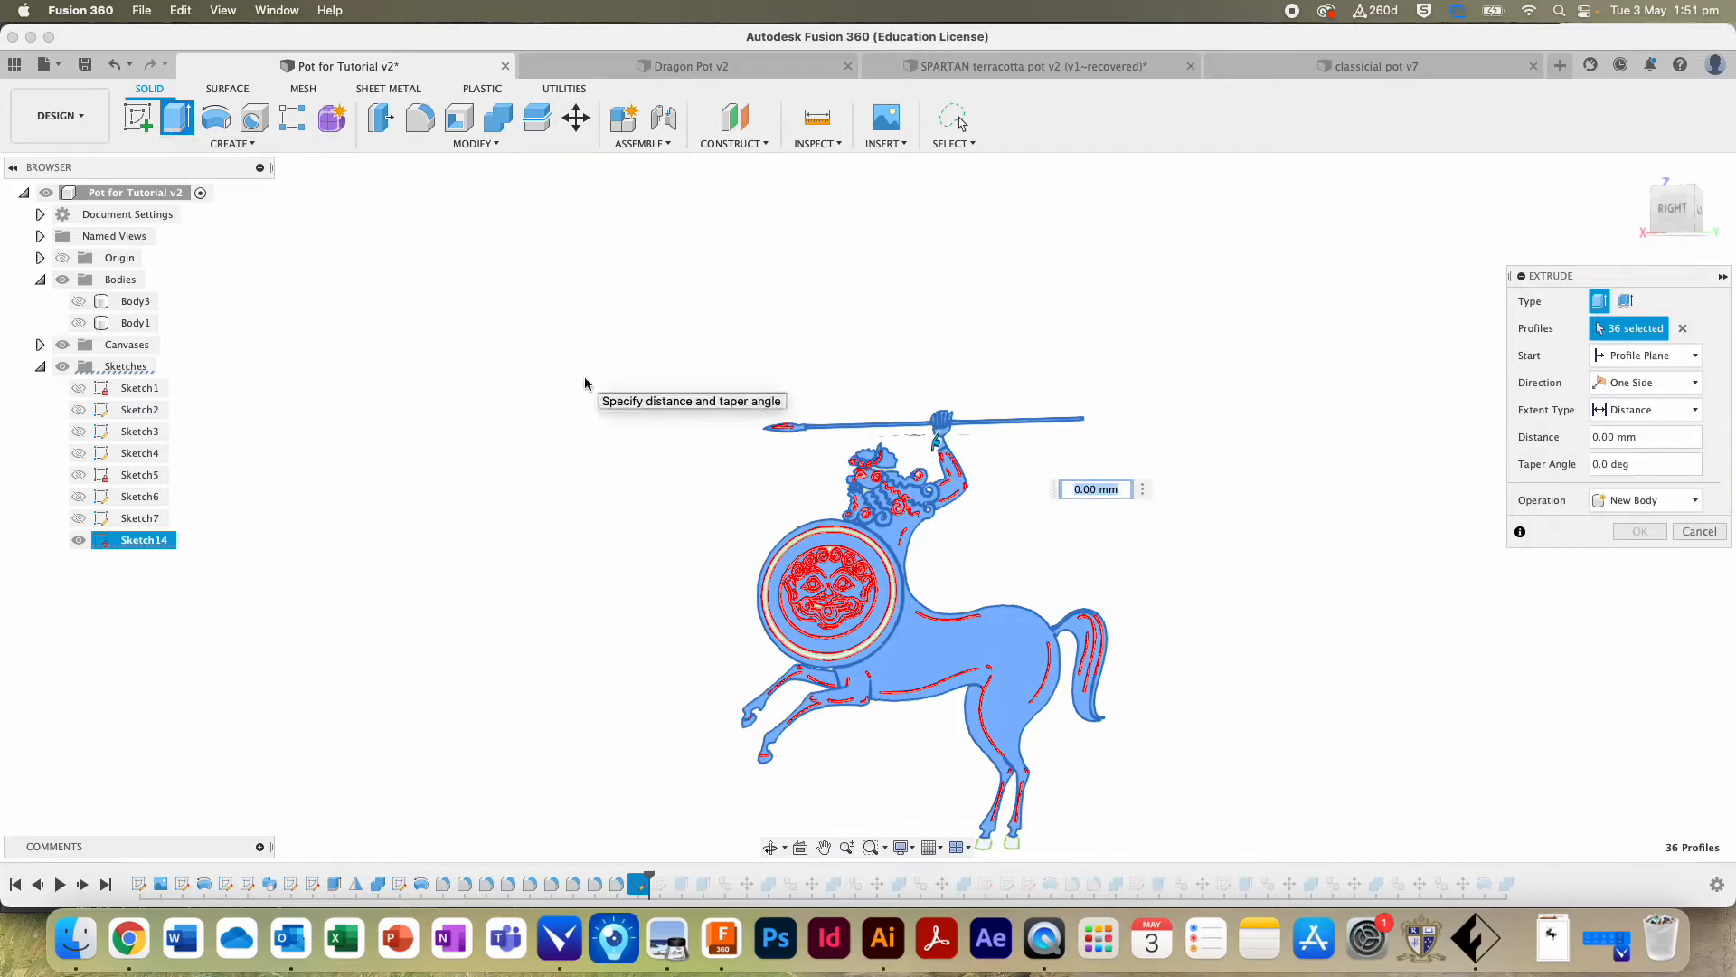
text(2)
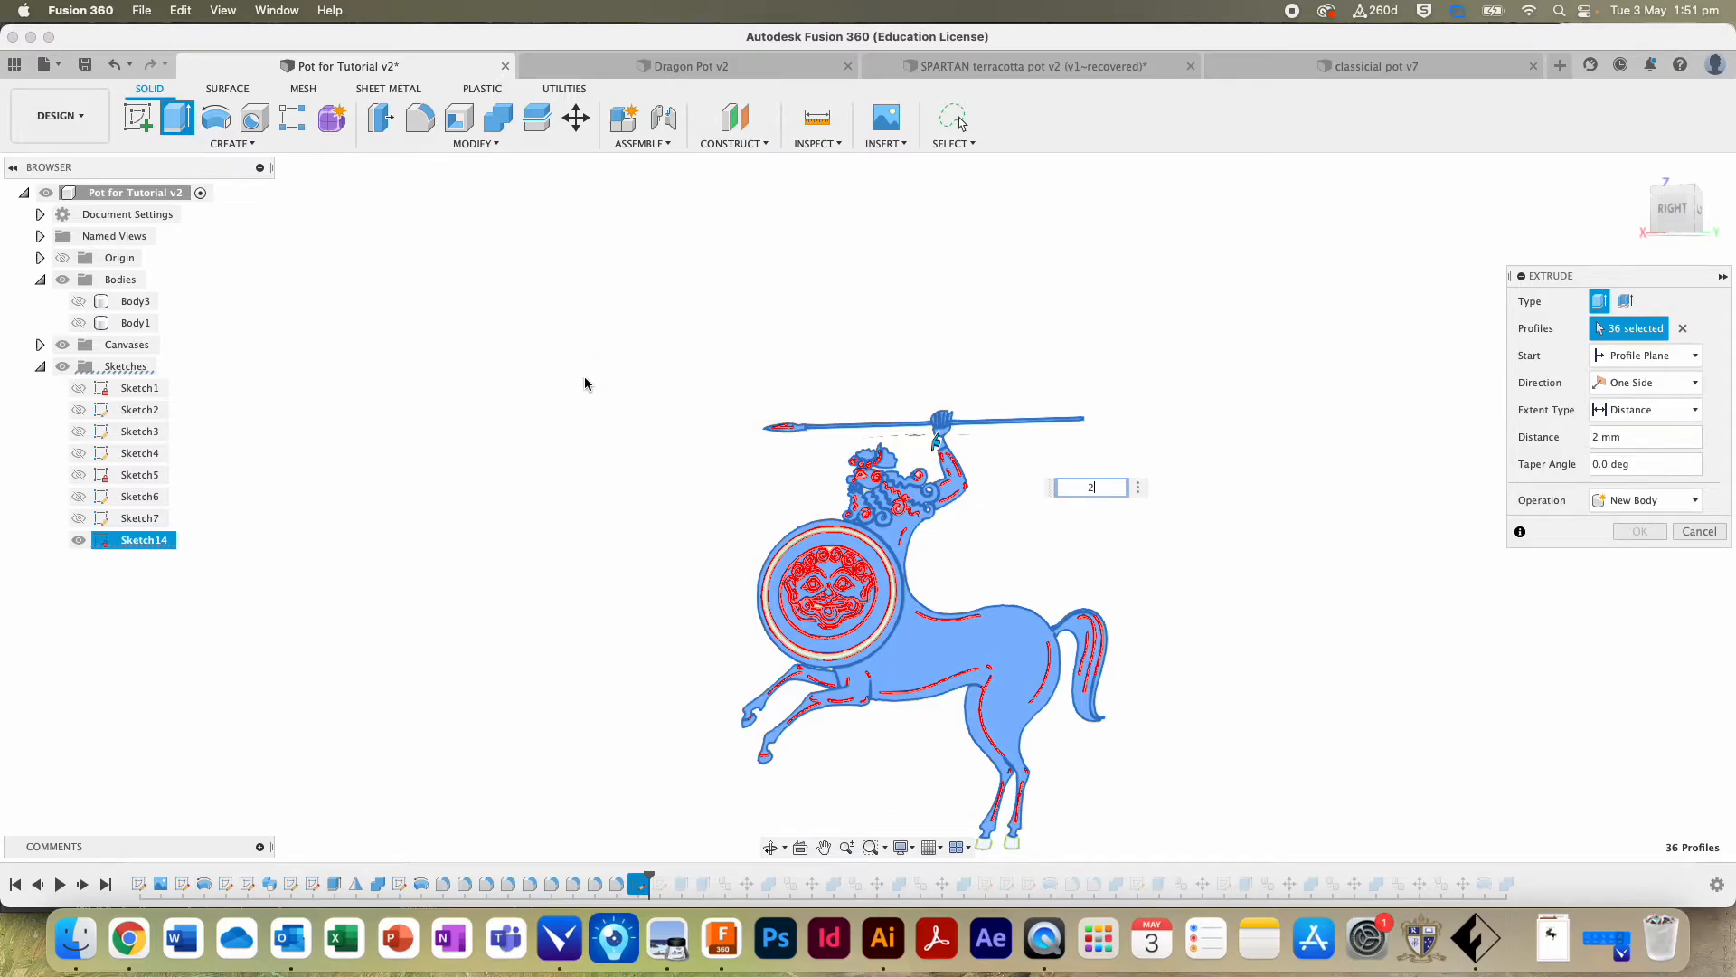
text(00)
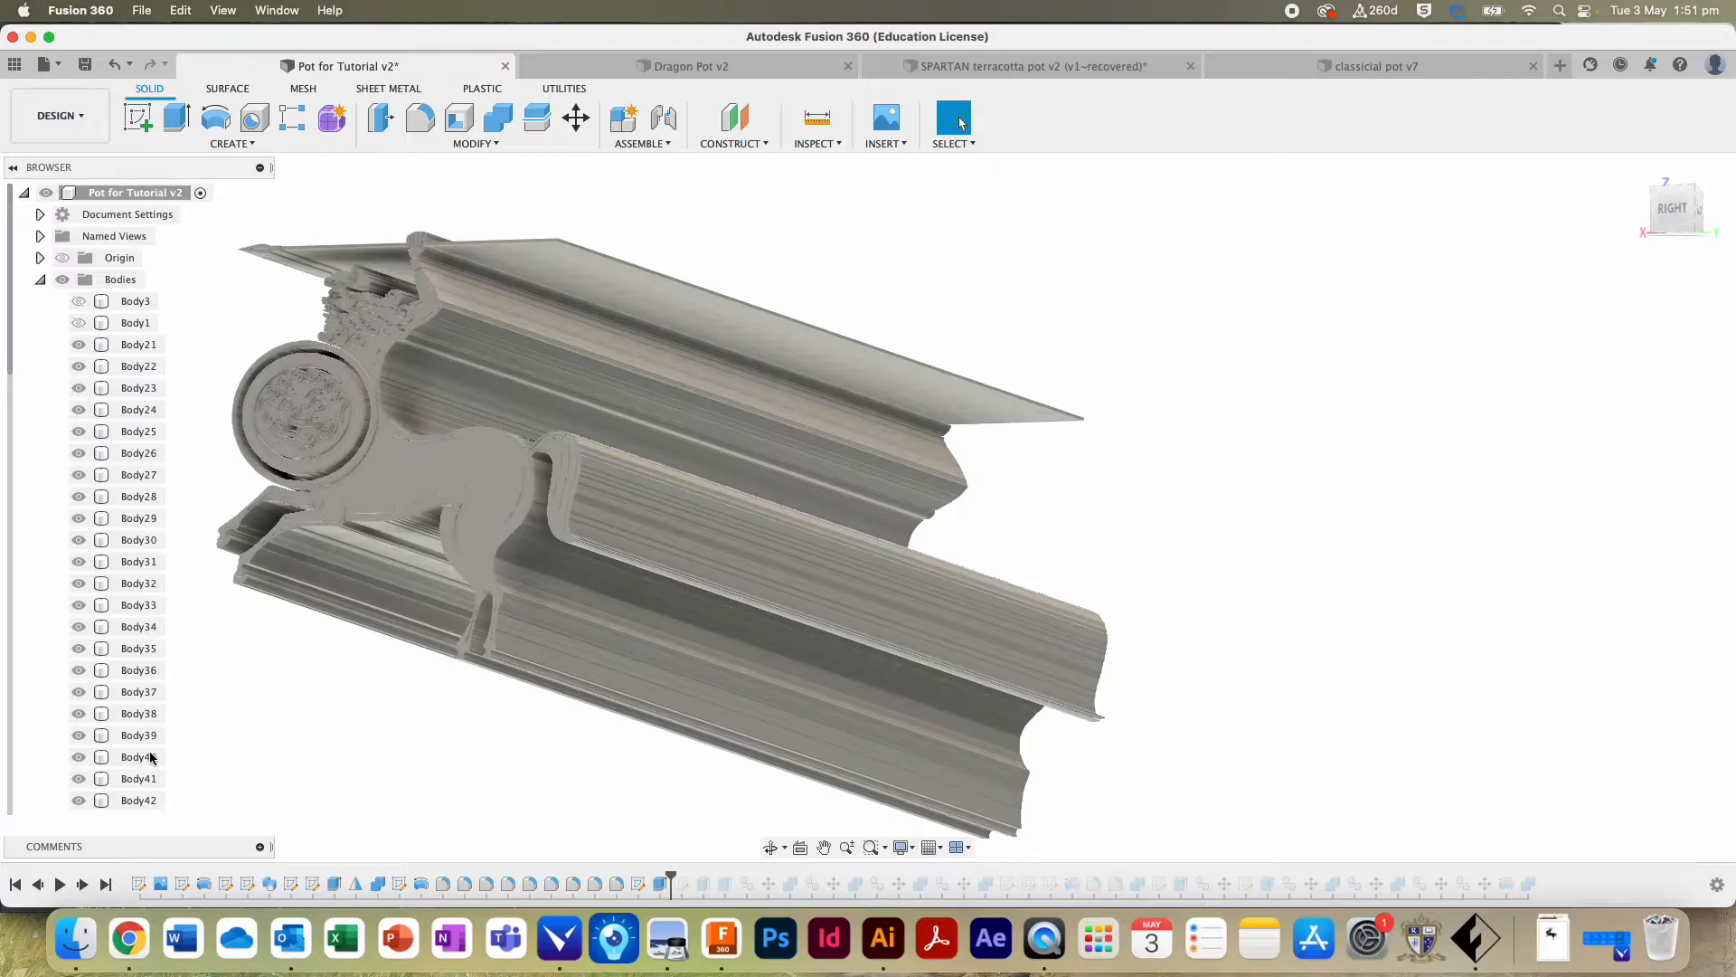
Step: Show the hidden pot body, Body1, to check how the extruded centaur meets the pot
scroll(86, 688, down, 10)
scroll(96, 762, up, 5)
scroll(96, 762, down, 5)
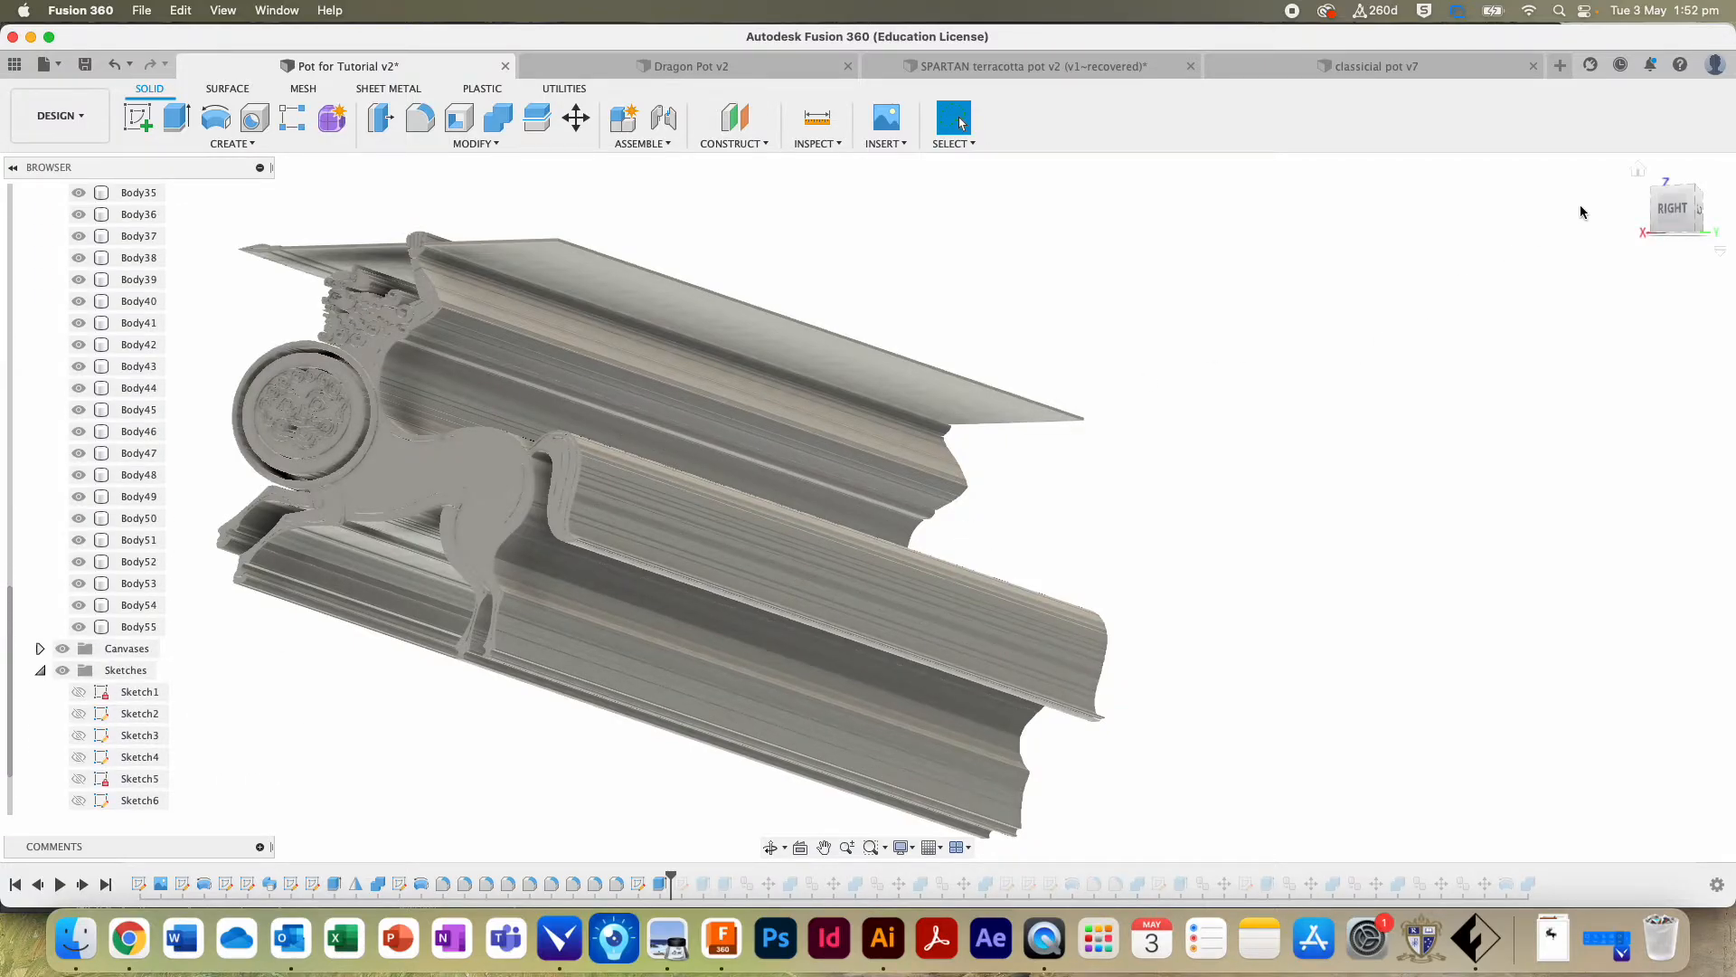
click(1641, 175)
scroll(160, 280, up, 10)
click(79, 324)
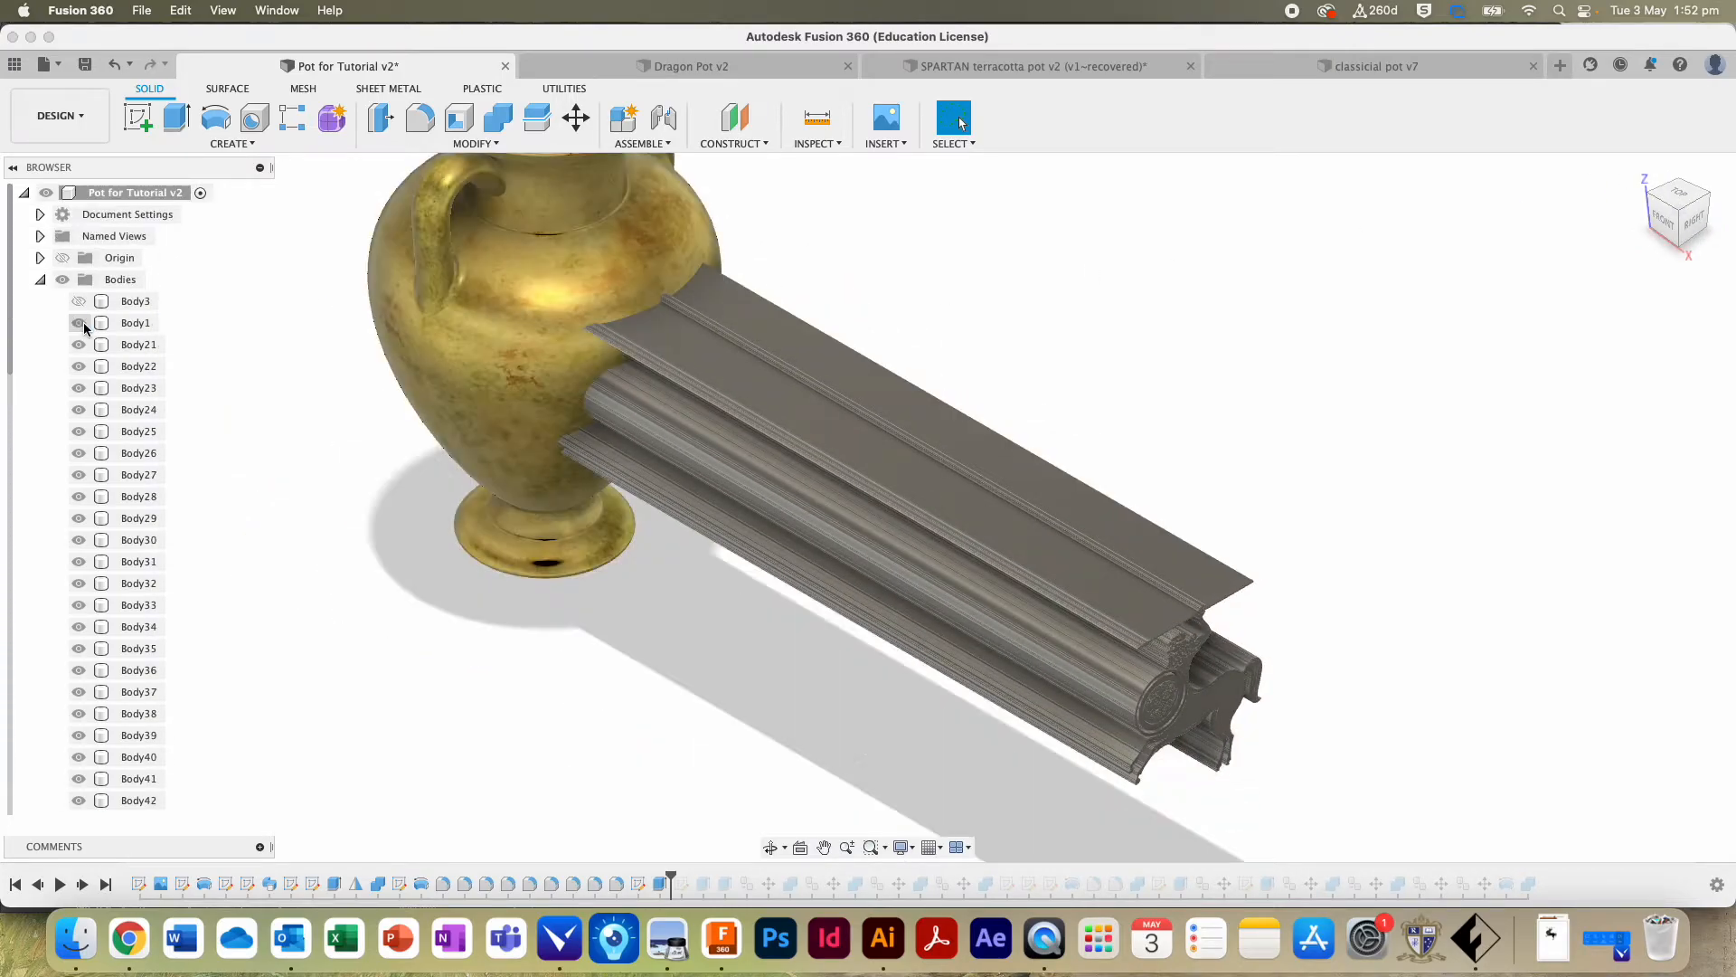
mouse_move(1678, 220)
mouse_down()
mouse_move(1564, 118)
mouse_move(1483, 127)
mouse_up()
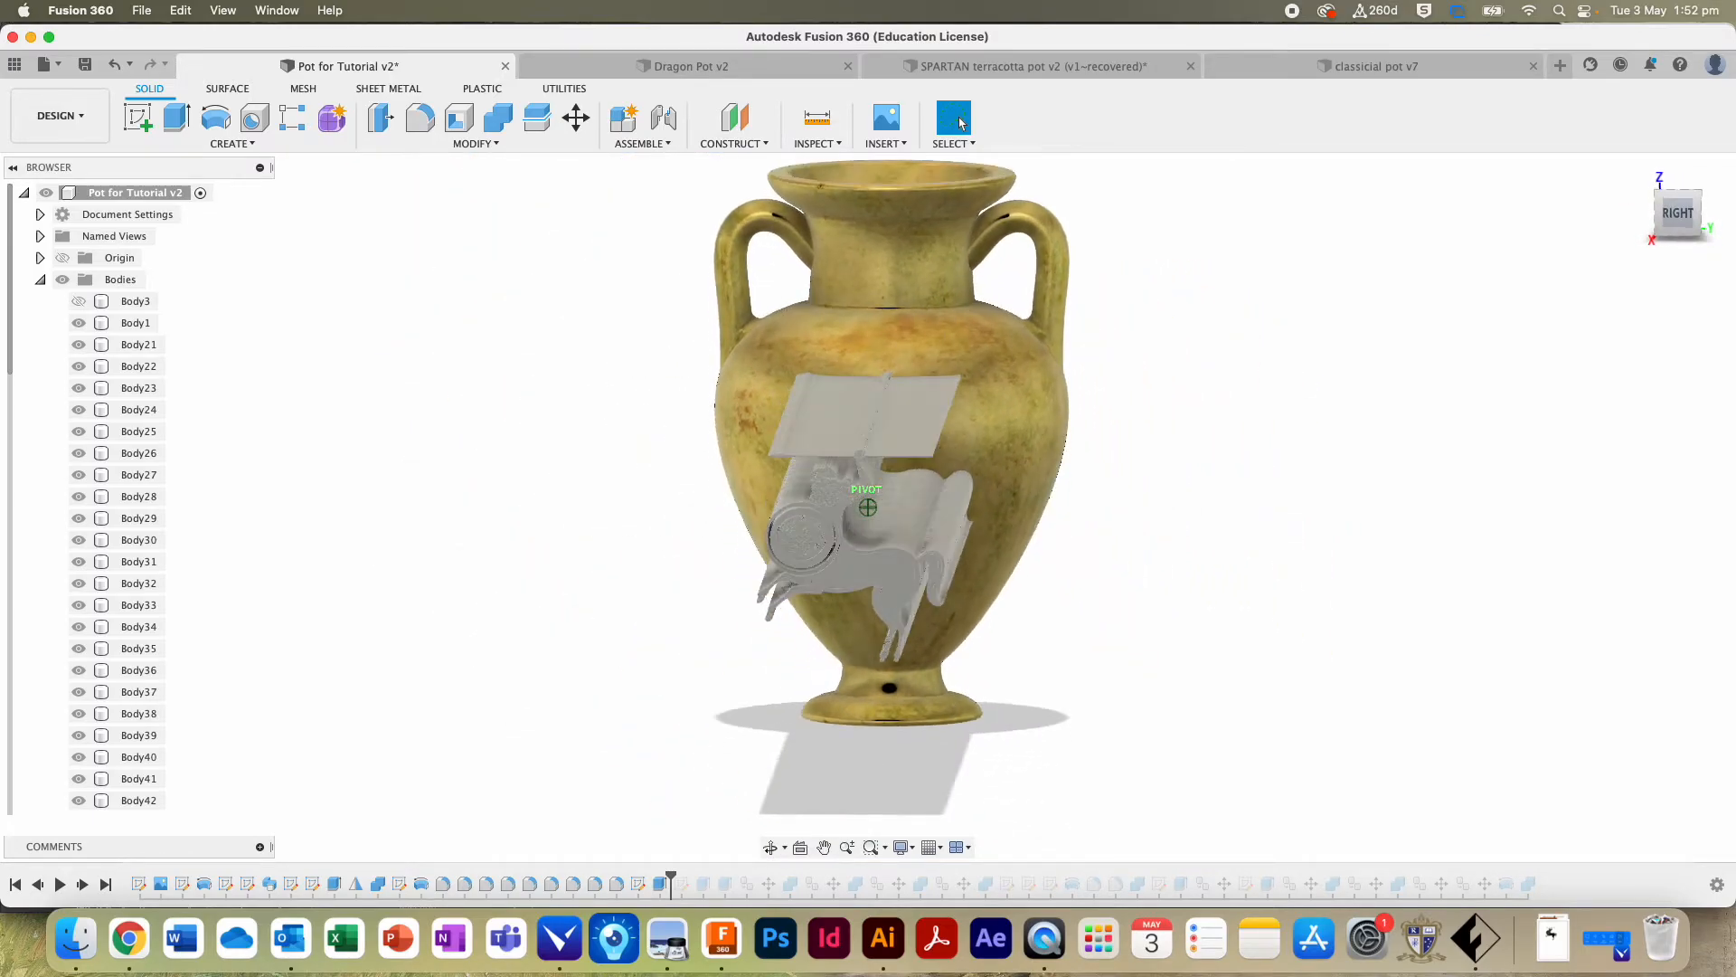
click(904, 418)
click(1254, 385)
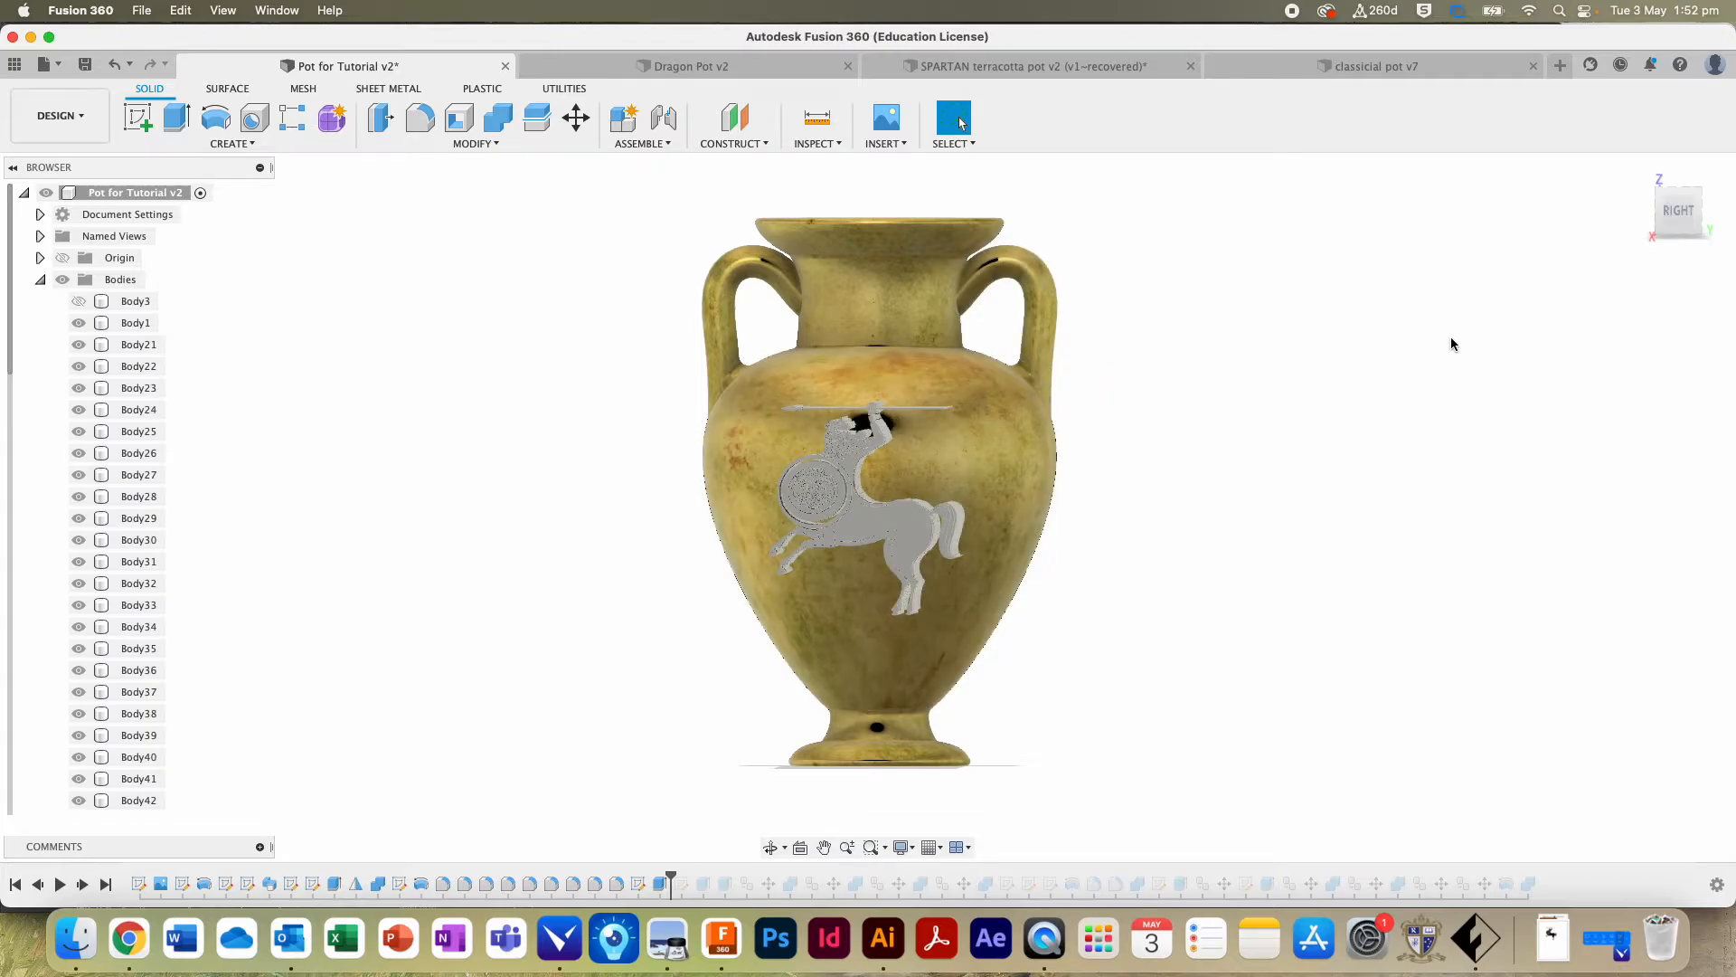
click(1678, 217)
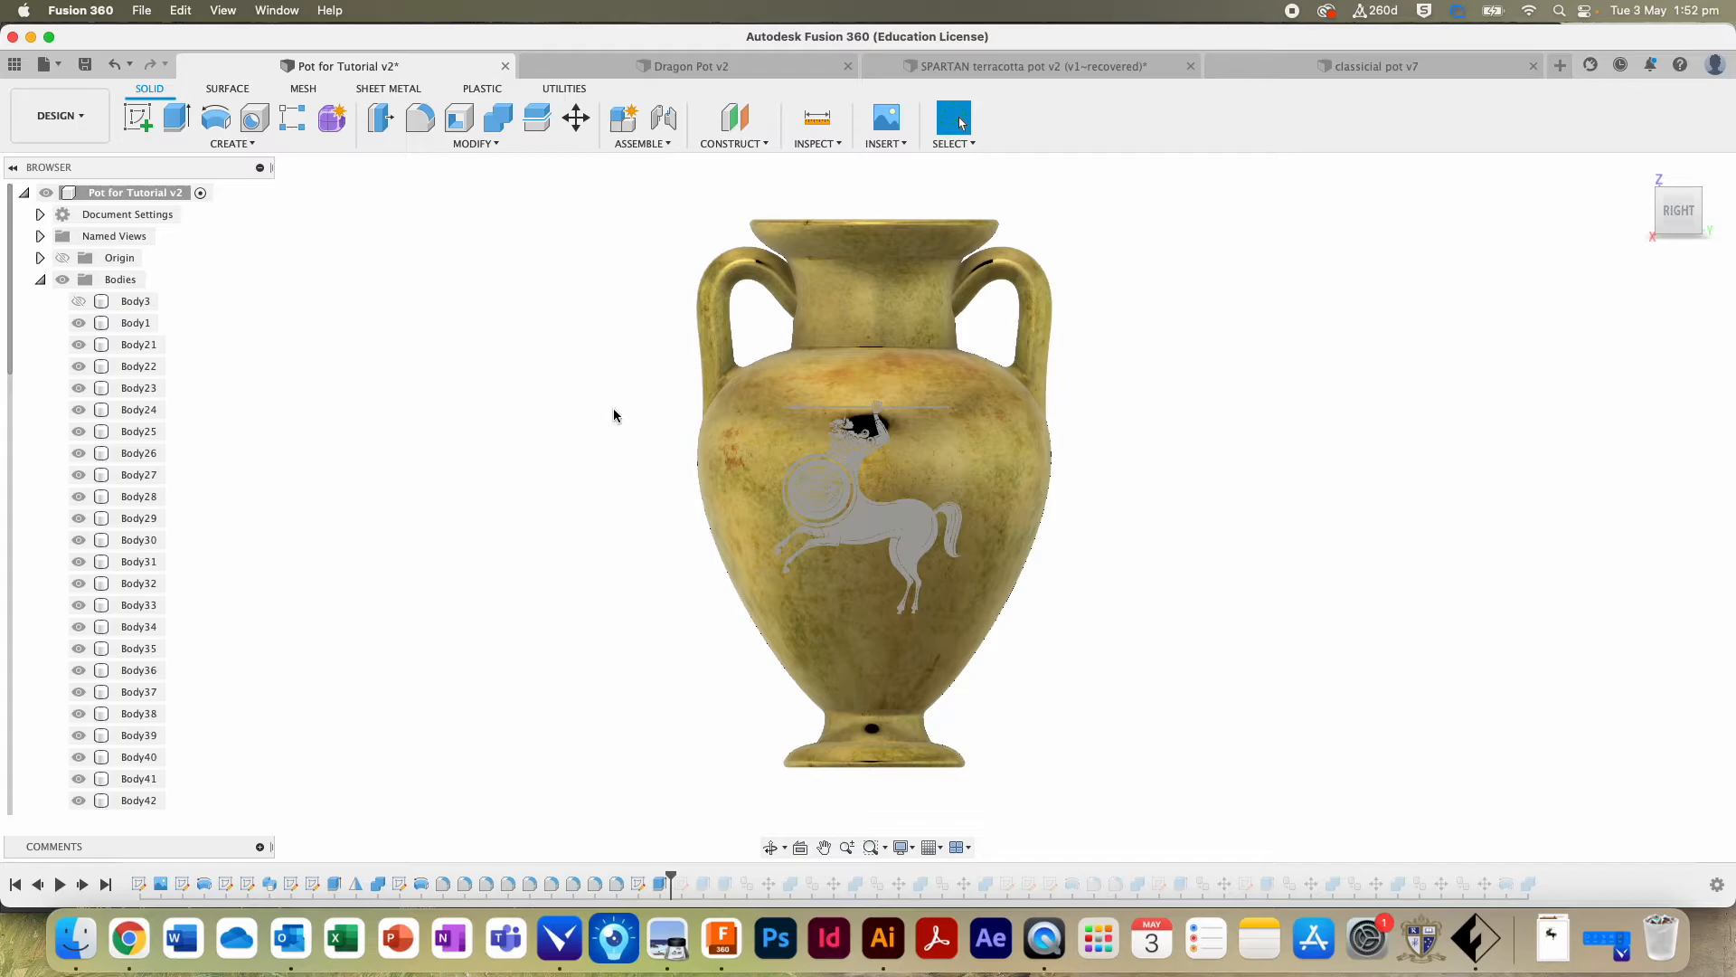
Step: Collapse the list of bodies and make Sketch6 and Sketch7 with the pot's outline visible
click(40, 279)
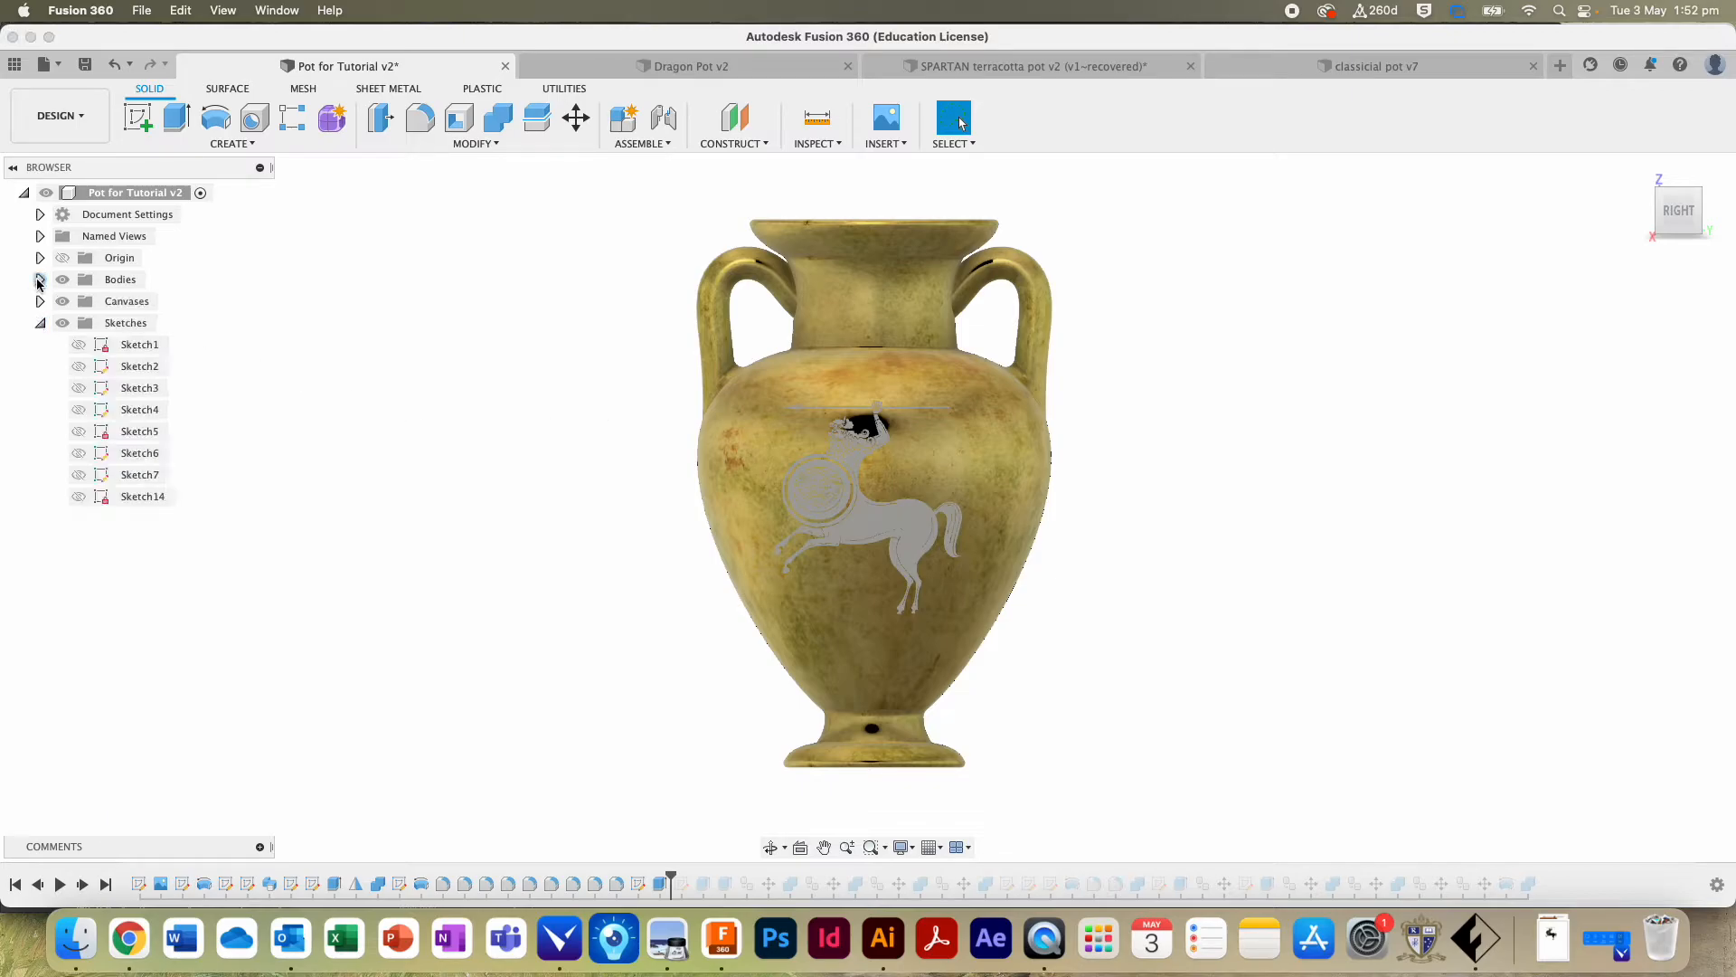
click(79, 432)
click(83, 454)
click(78, 475)
click(78, 431)
click(79, 454)
click(78, 474)
click(79, 453)
click(79, 431)
click(78, 410)
click(89, 453)
click(79, 432)
click(79, 410)
scroll(633, 407, up, 5)
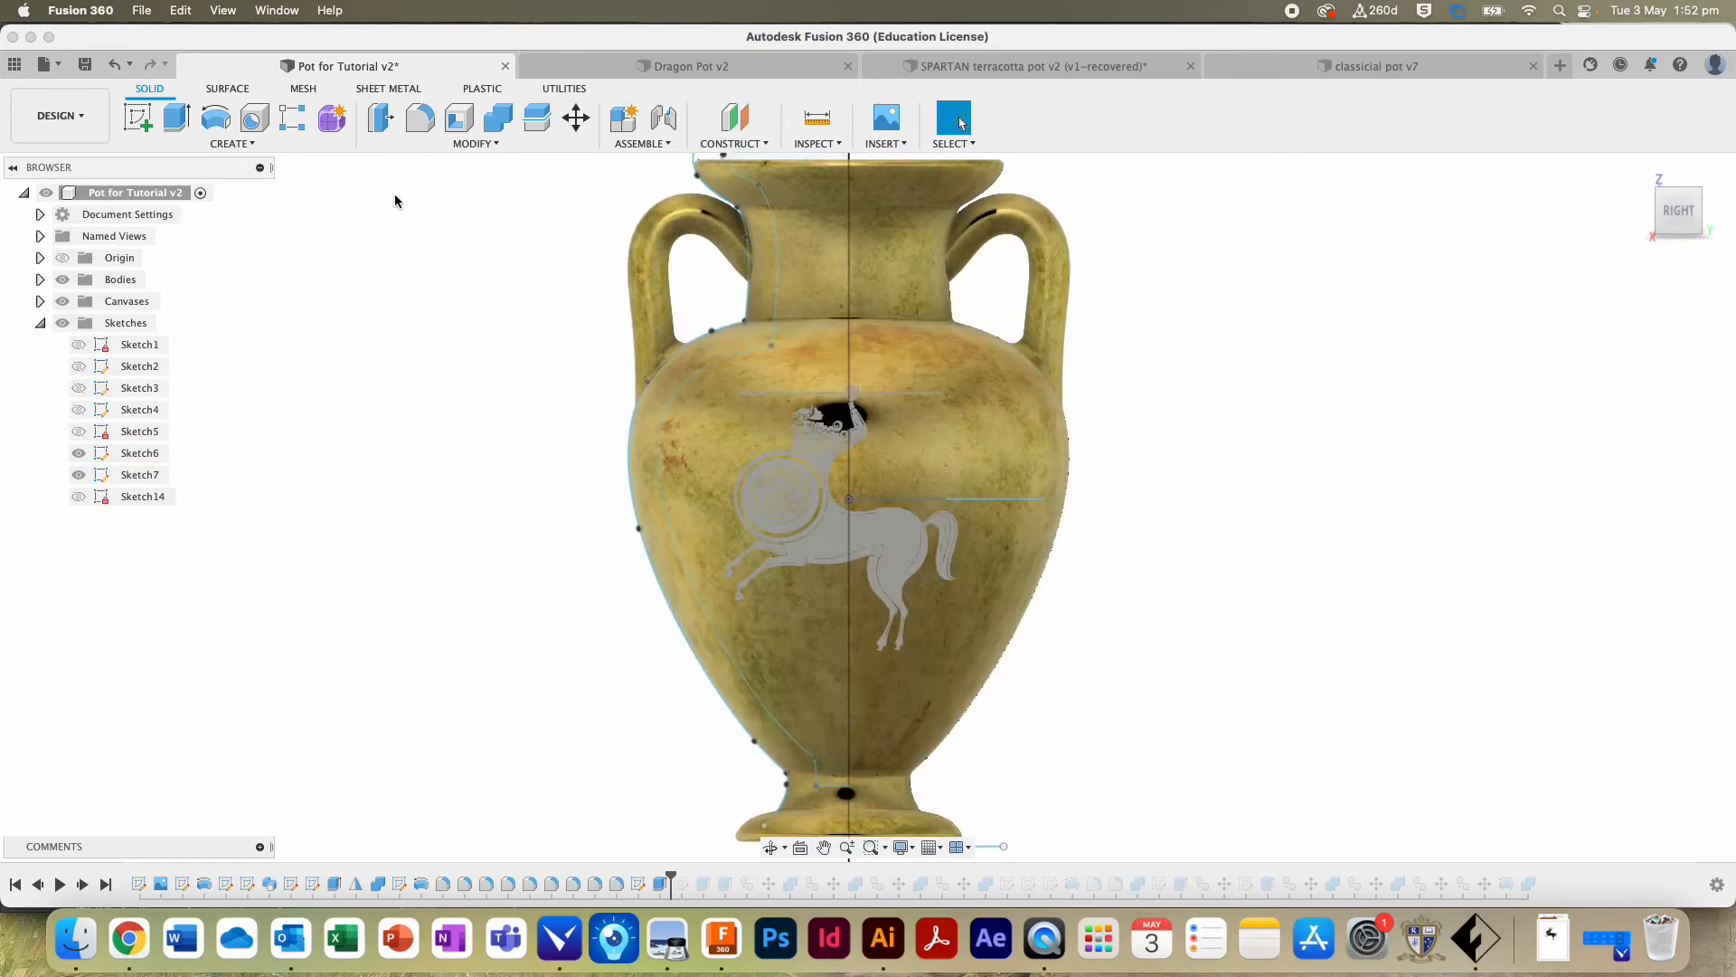
Step: Start a new sketch on the vertical origin plane that faces the right view
click(130, 119)
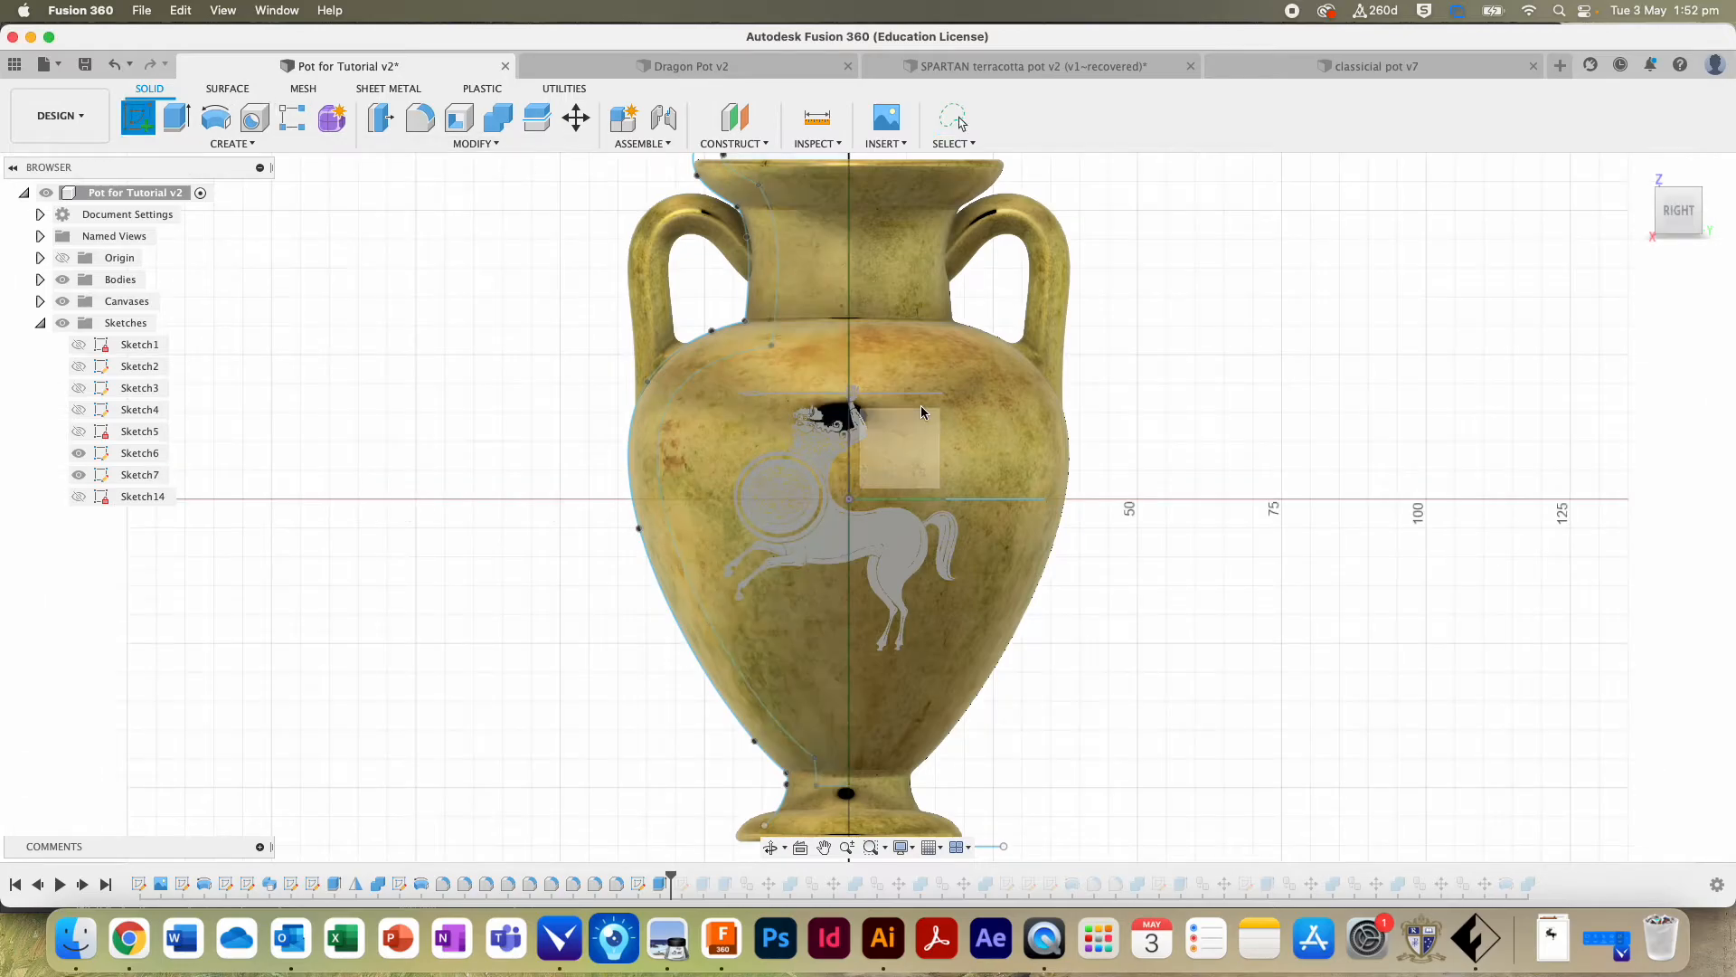
click(913, 427)
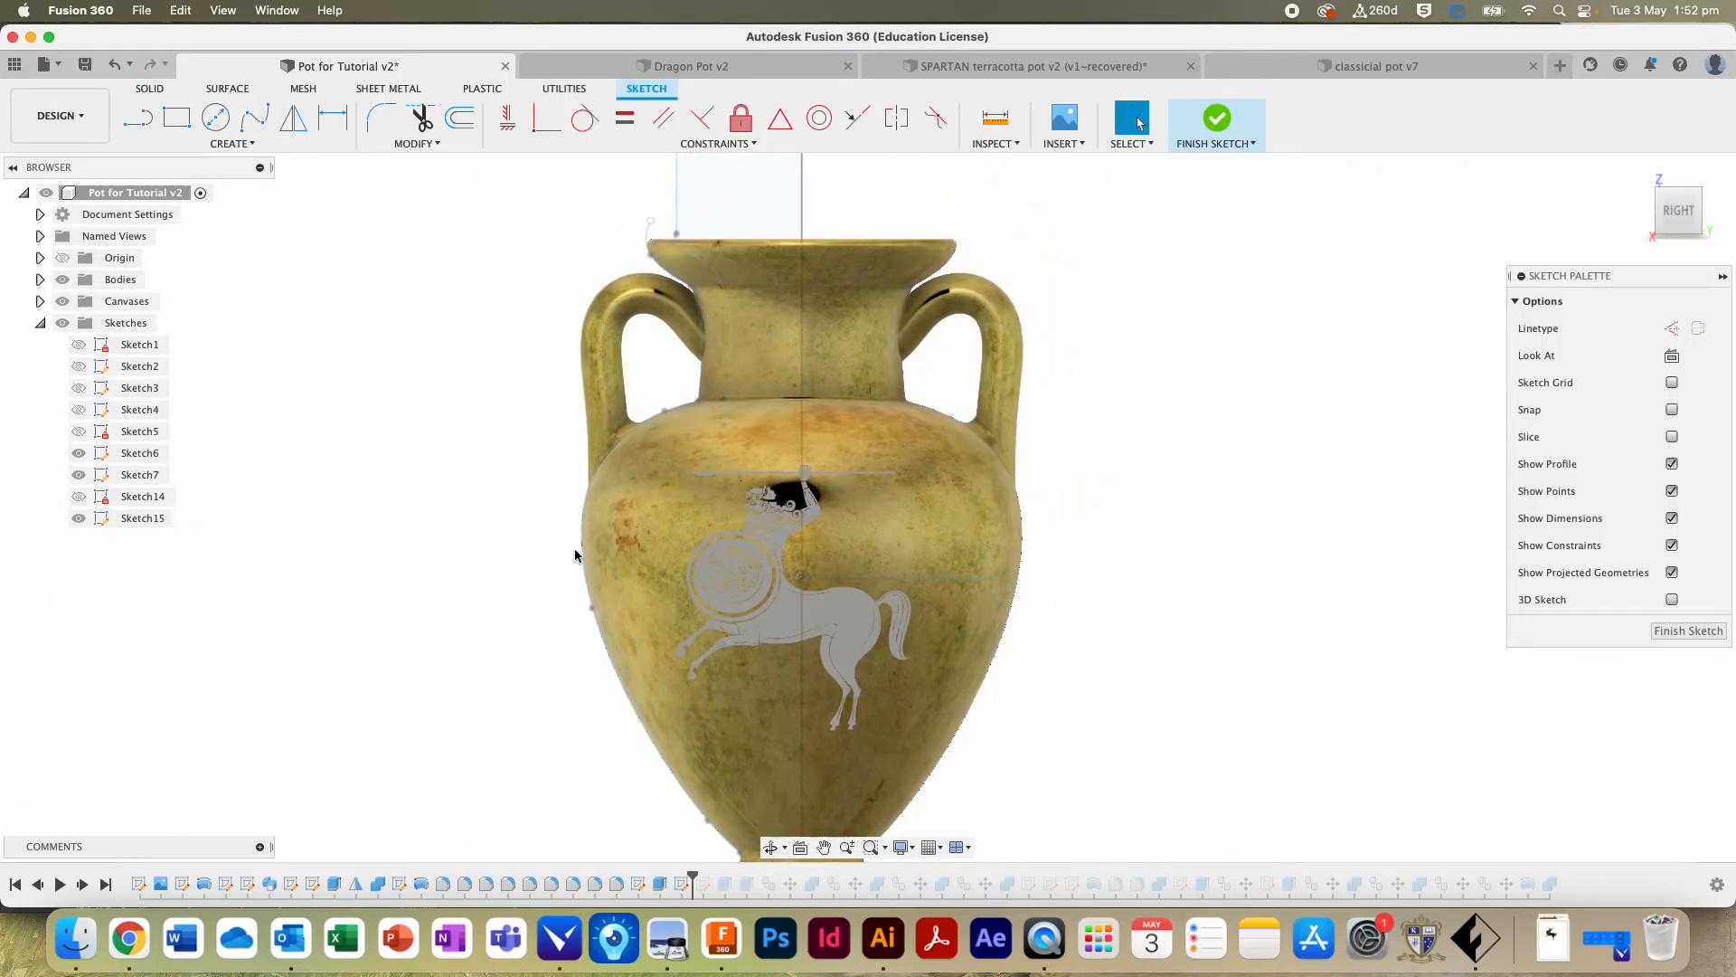
click(585, 514)
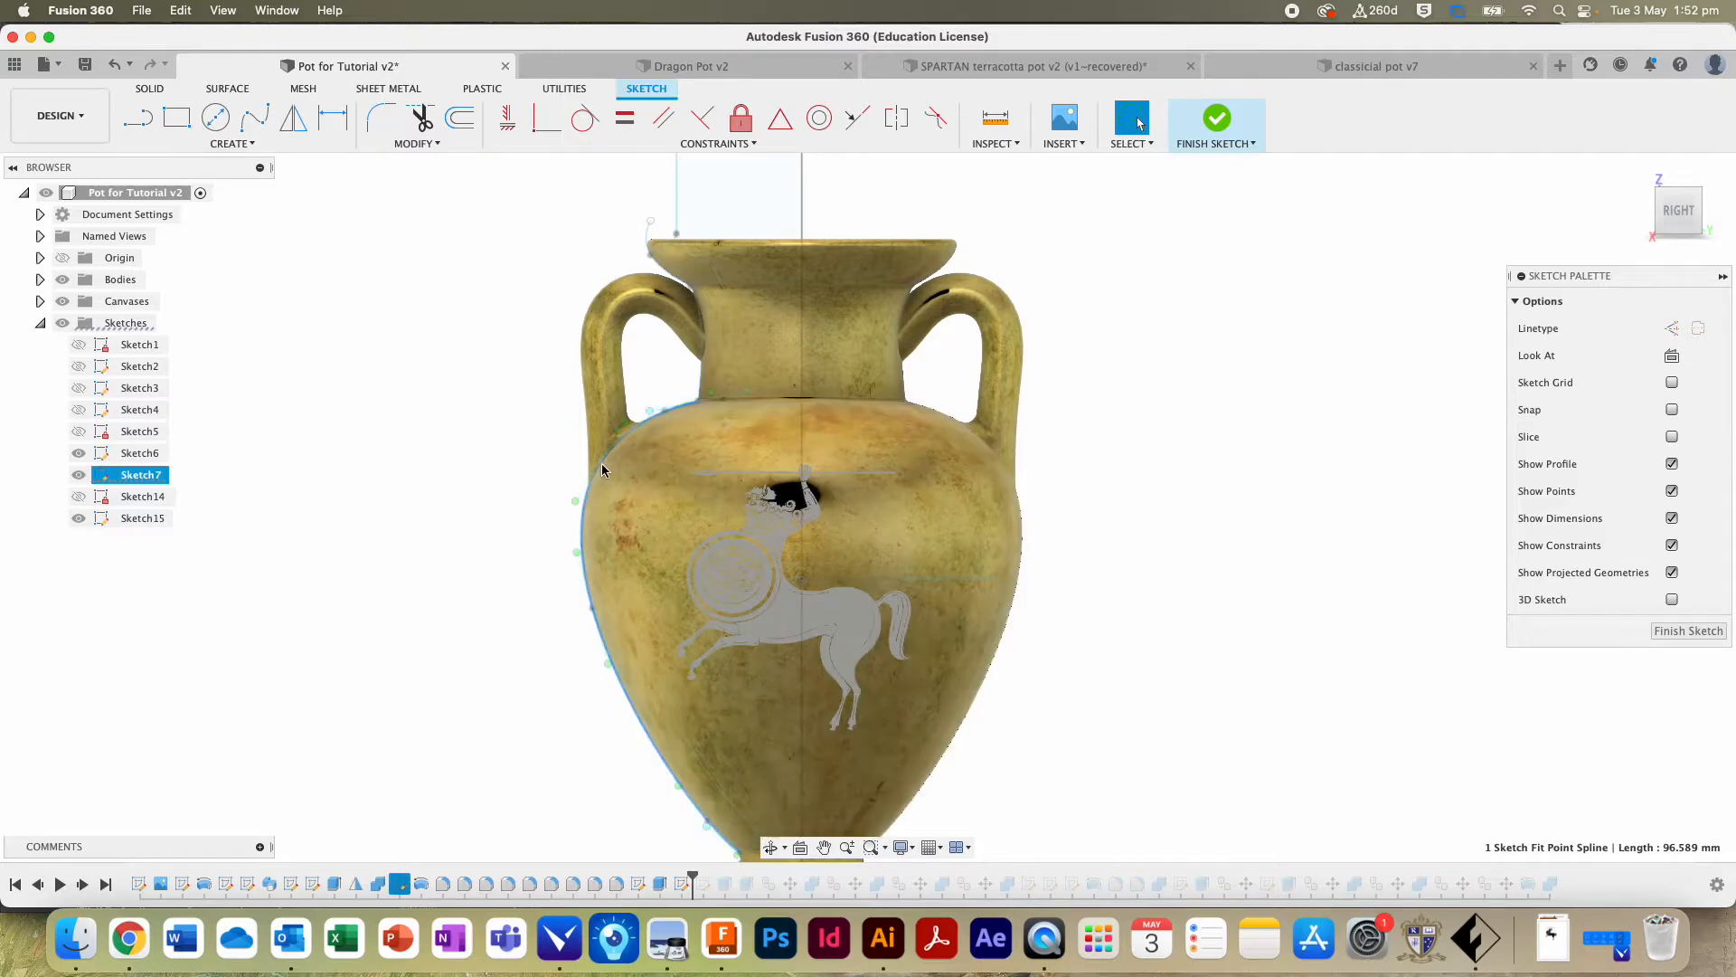
middle_drag(544, 451, 532, 449)
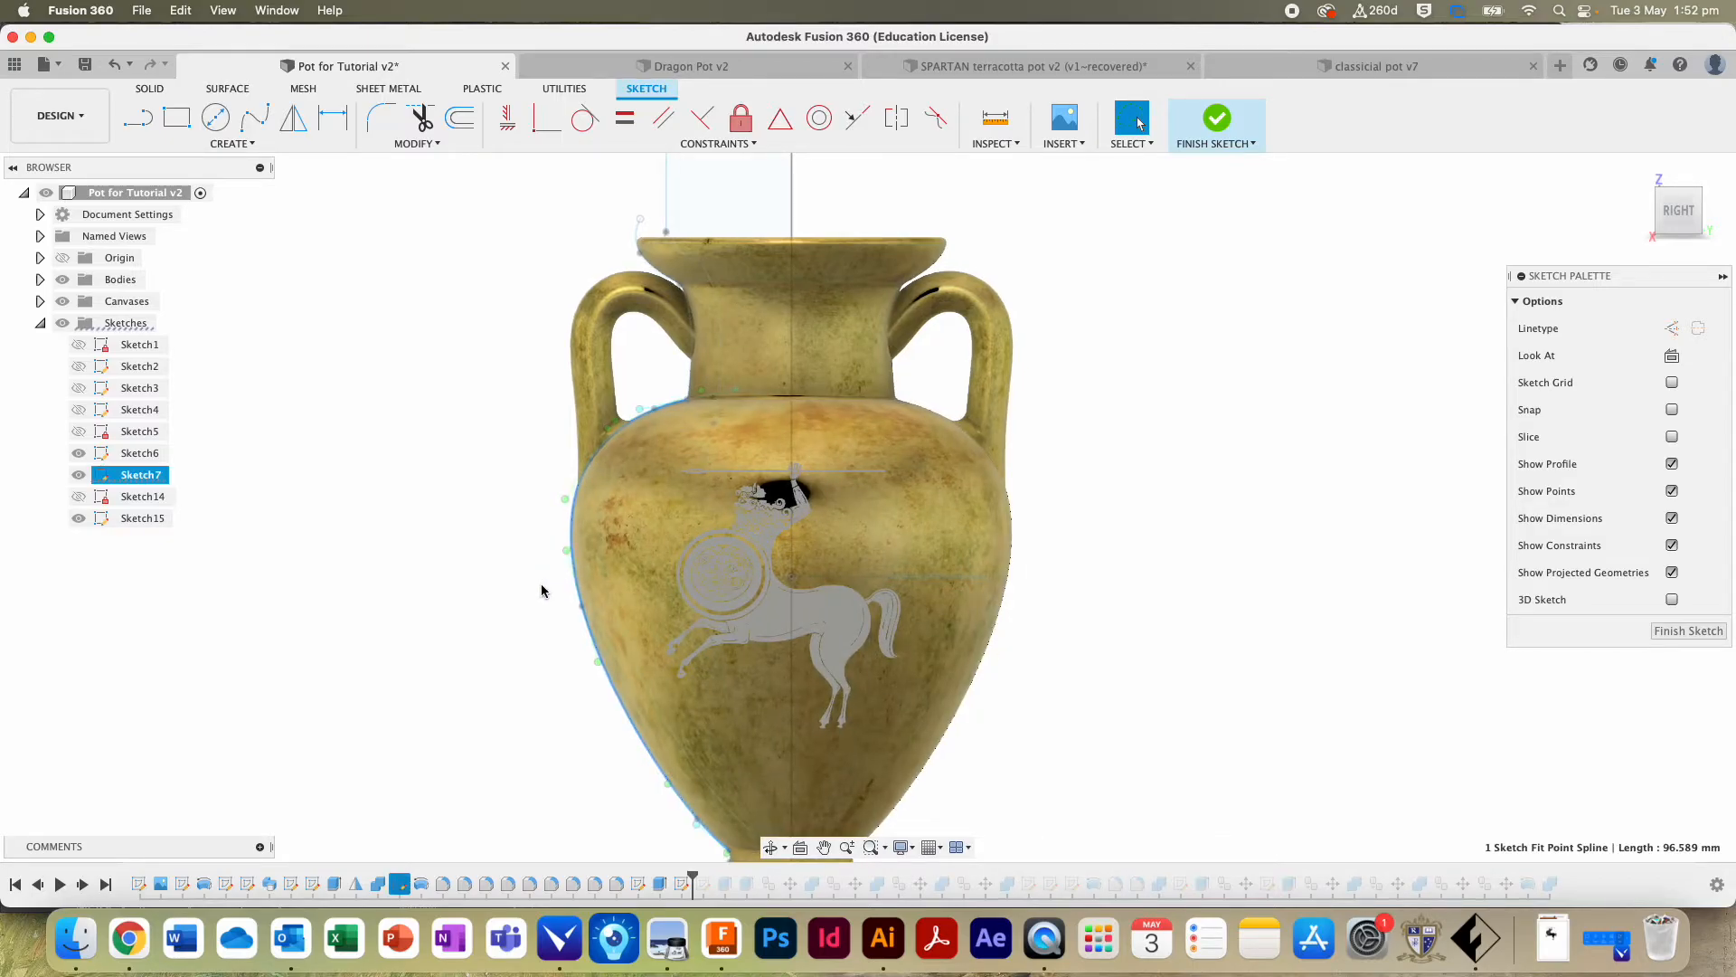
key(m)
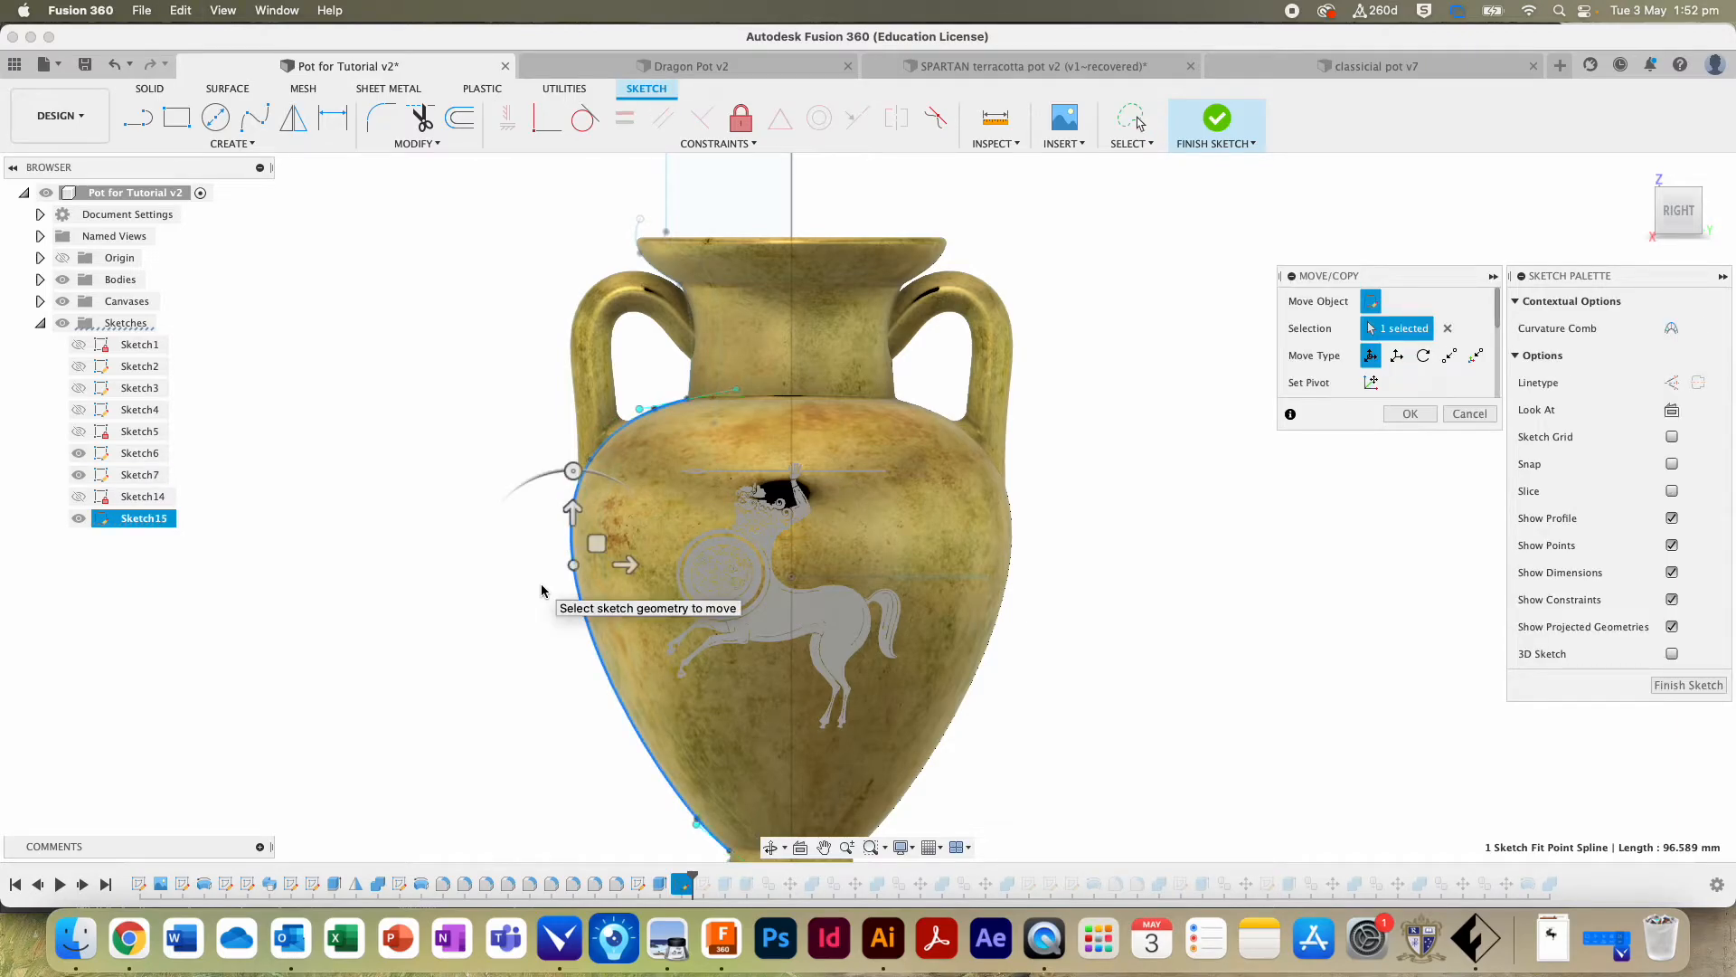
key(Escape)
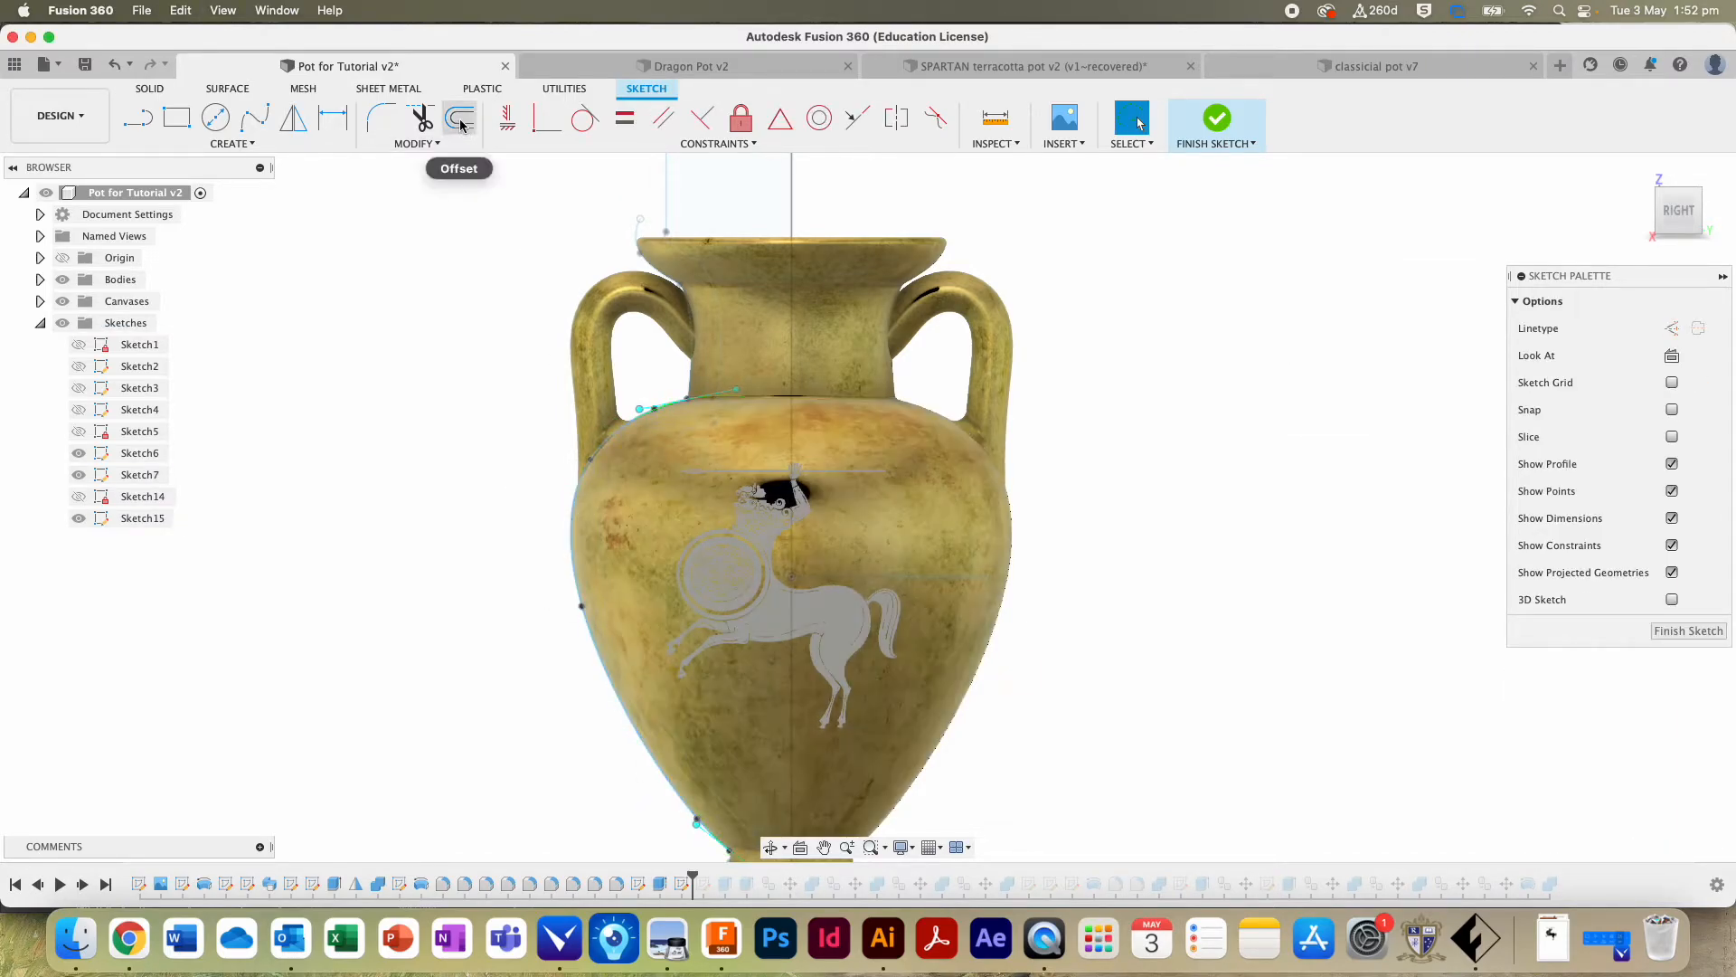
Step: Offset the spline of the pot's body outline outward by 1 mm
click(460, 125)
click(571, 515)
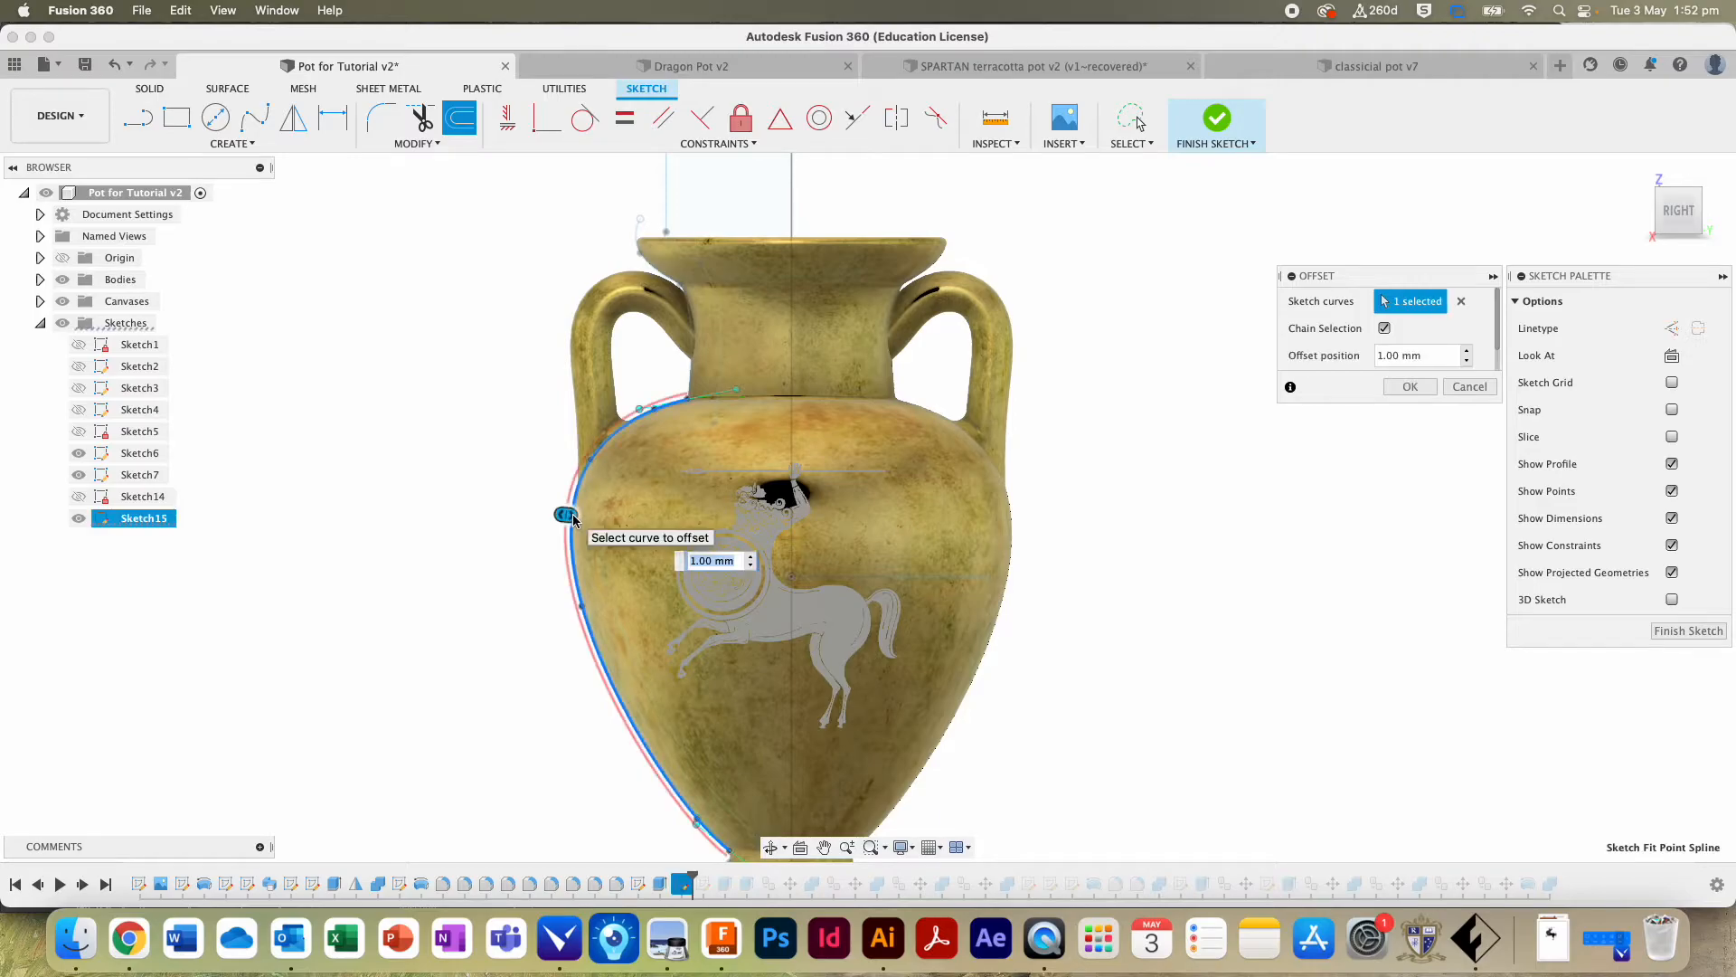
key(Return)
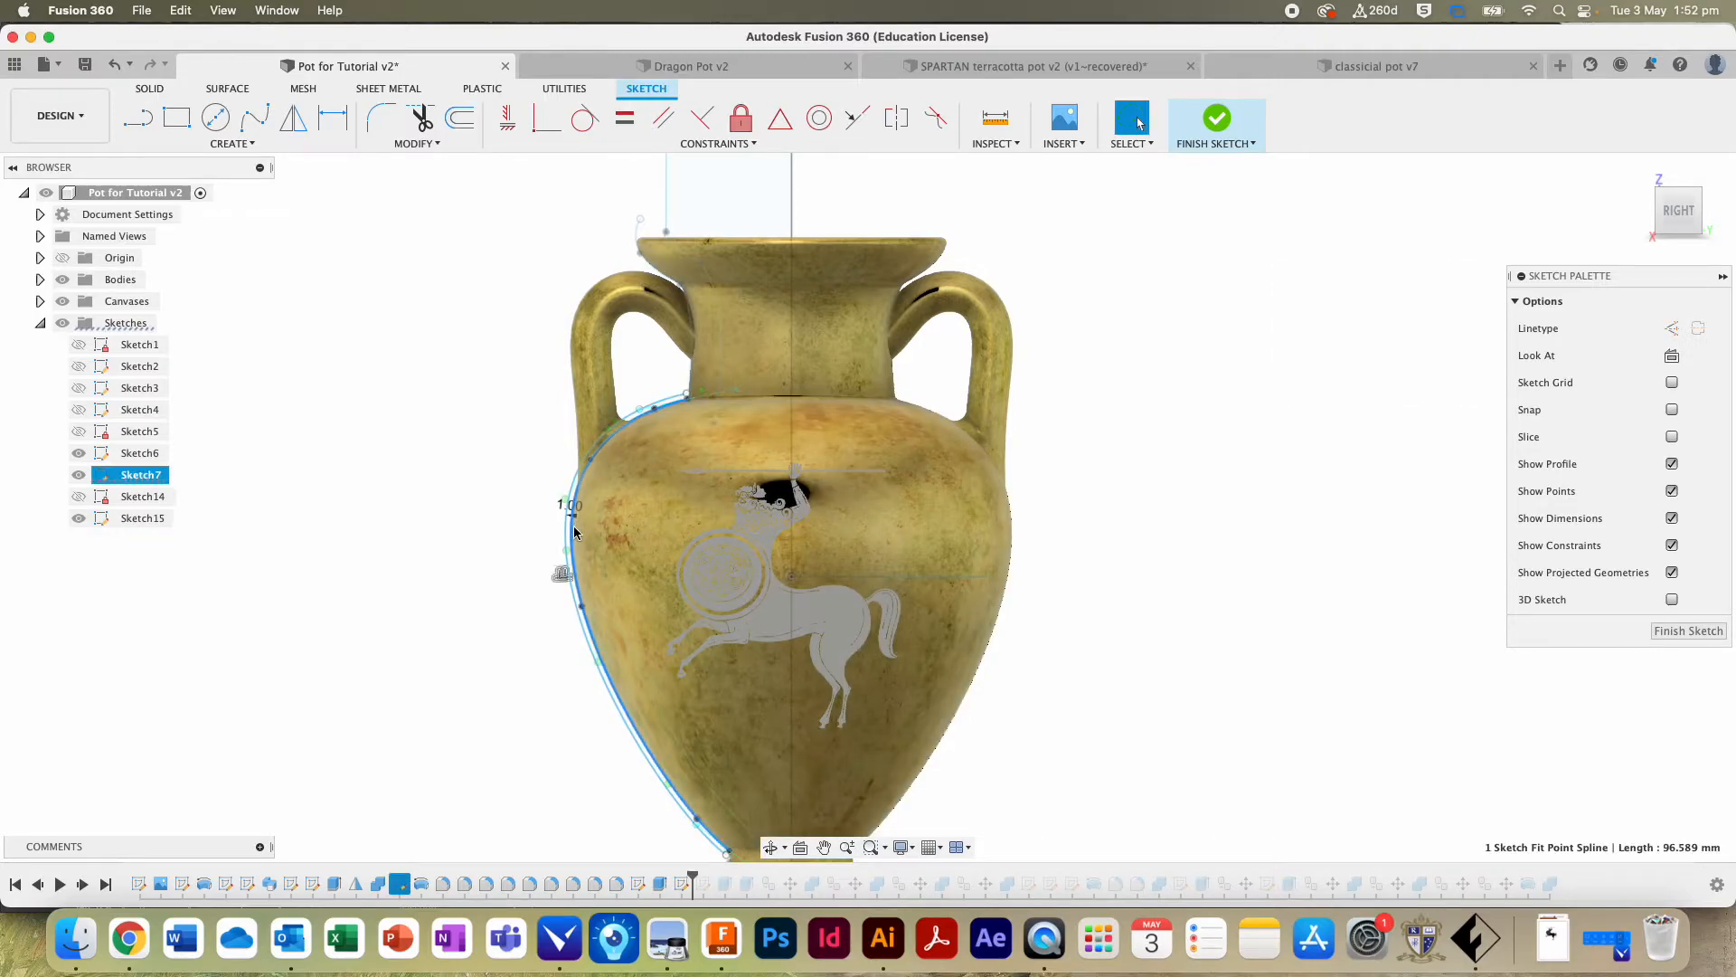
click(668, 411)
key(Escape)
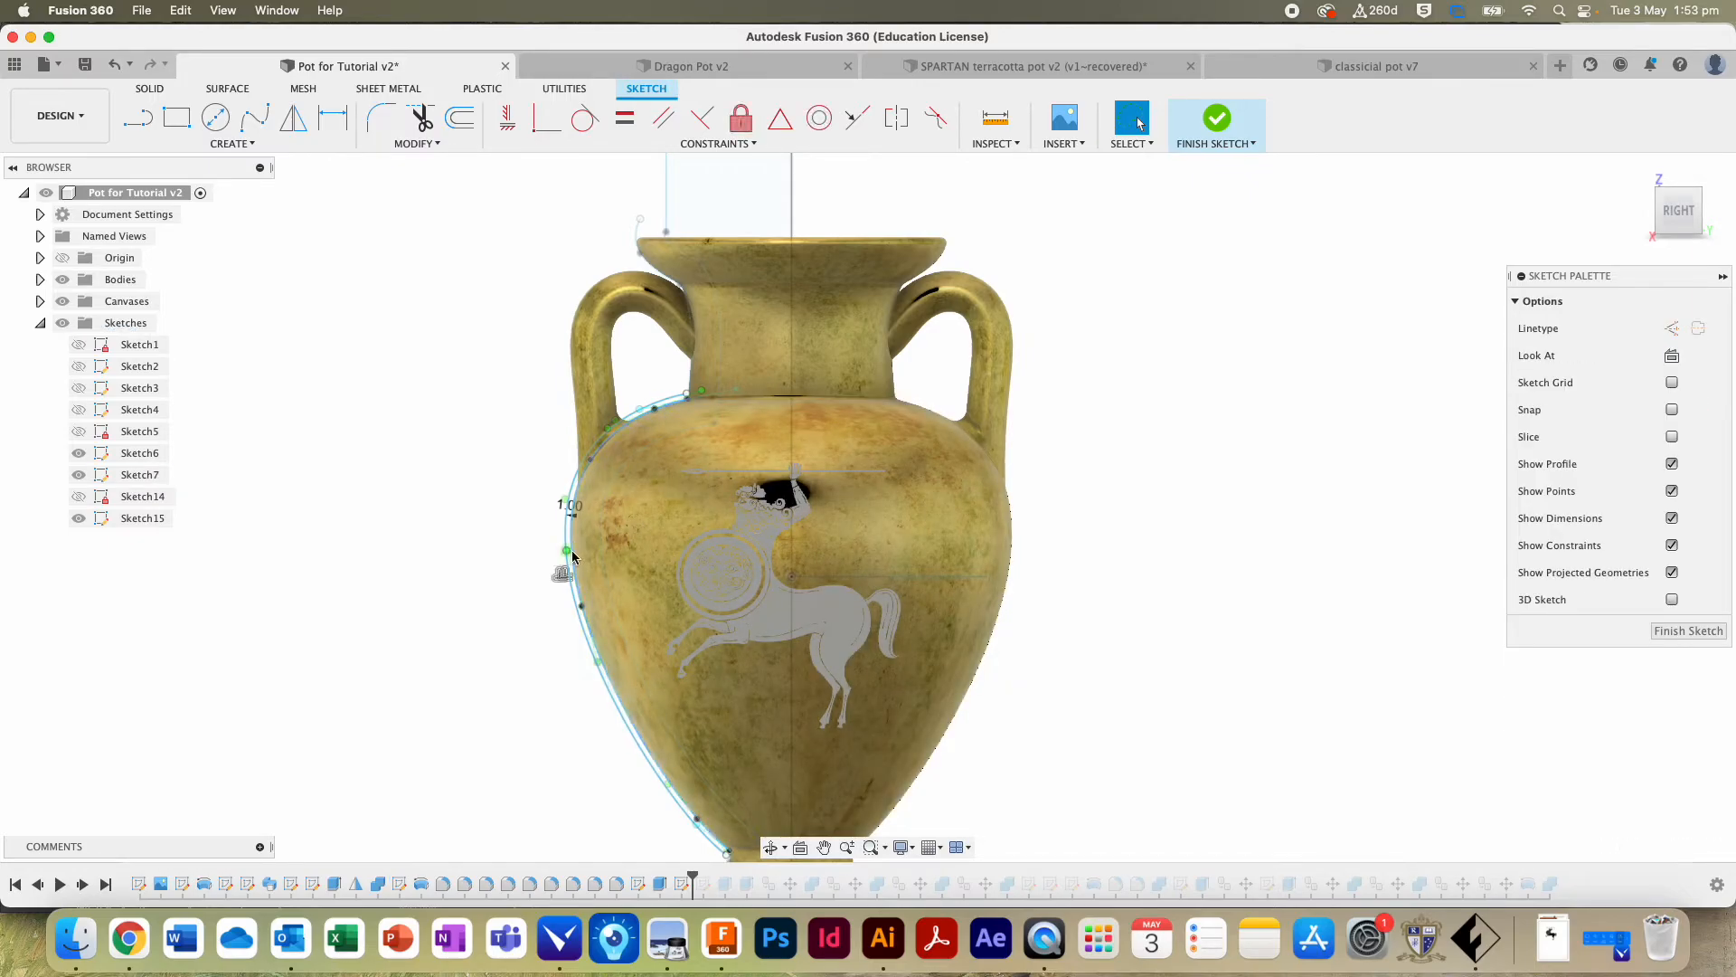
Step: Hide Sketch6 and Sketch7 and change the original body-outline spline in the new sketch to construction linetype
click(79, 474)
click(78, 452)
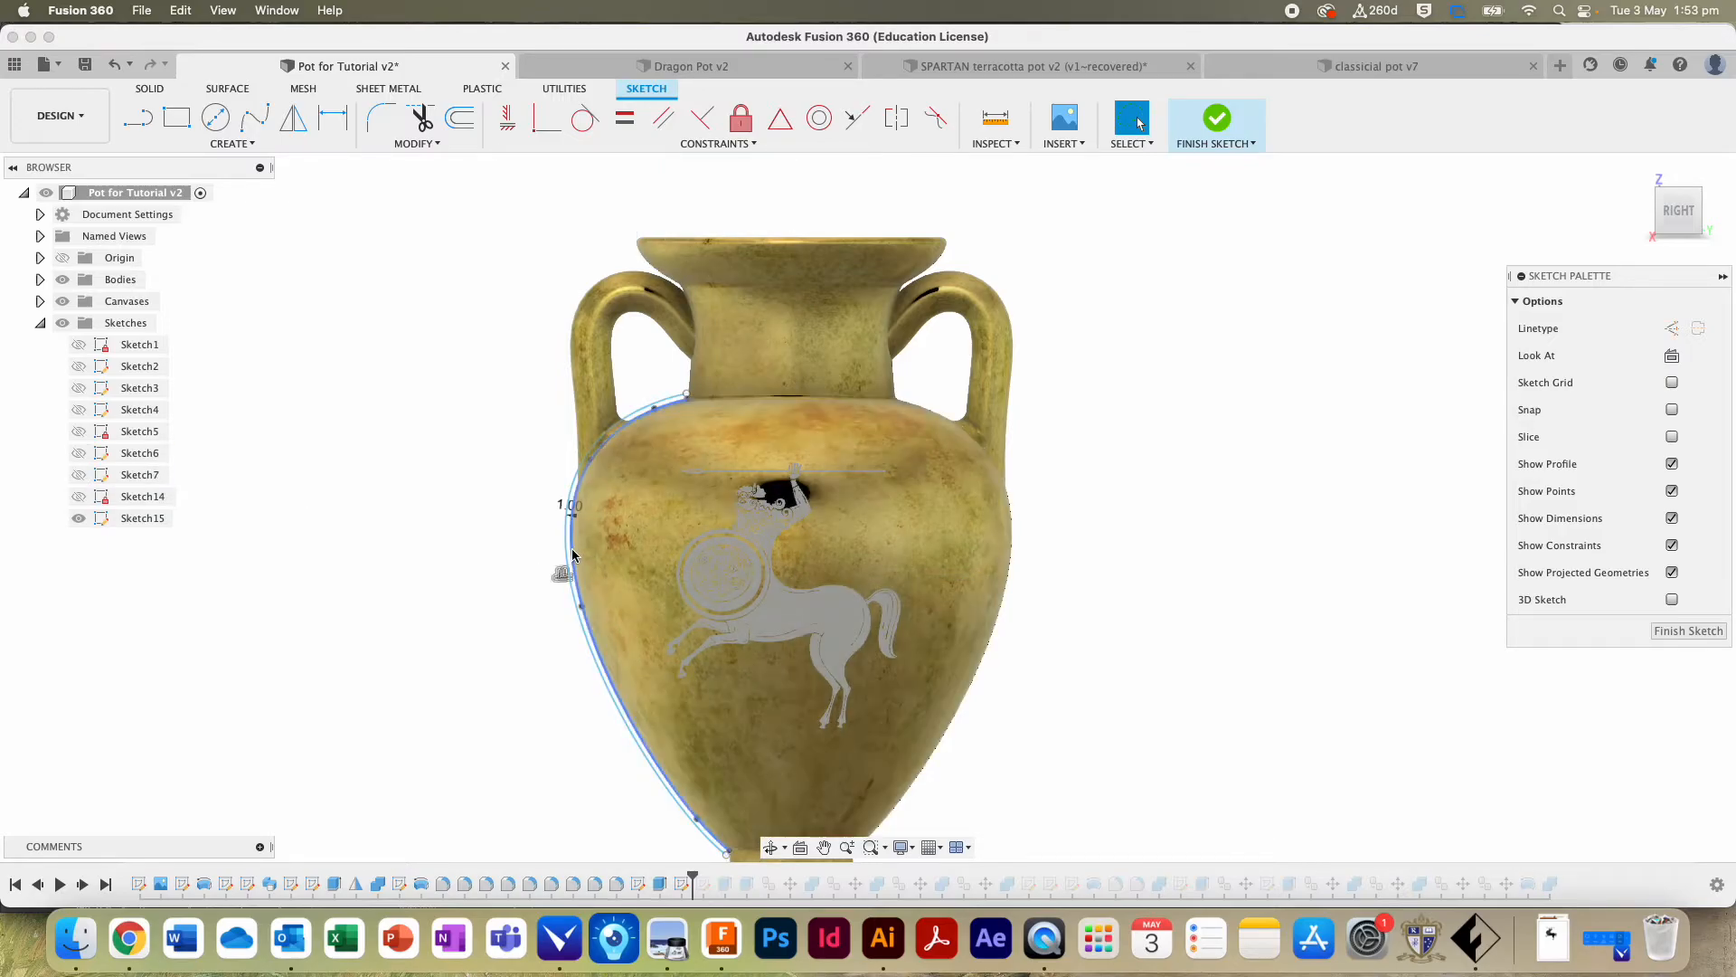
click(572, 549)
key(Escape)
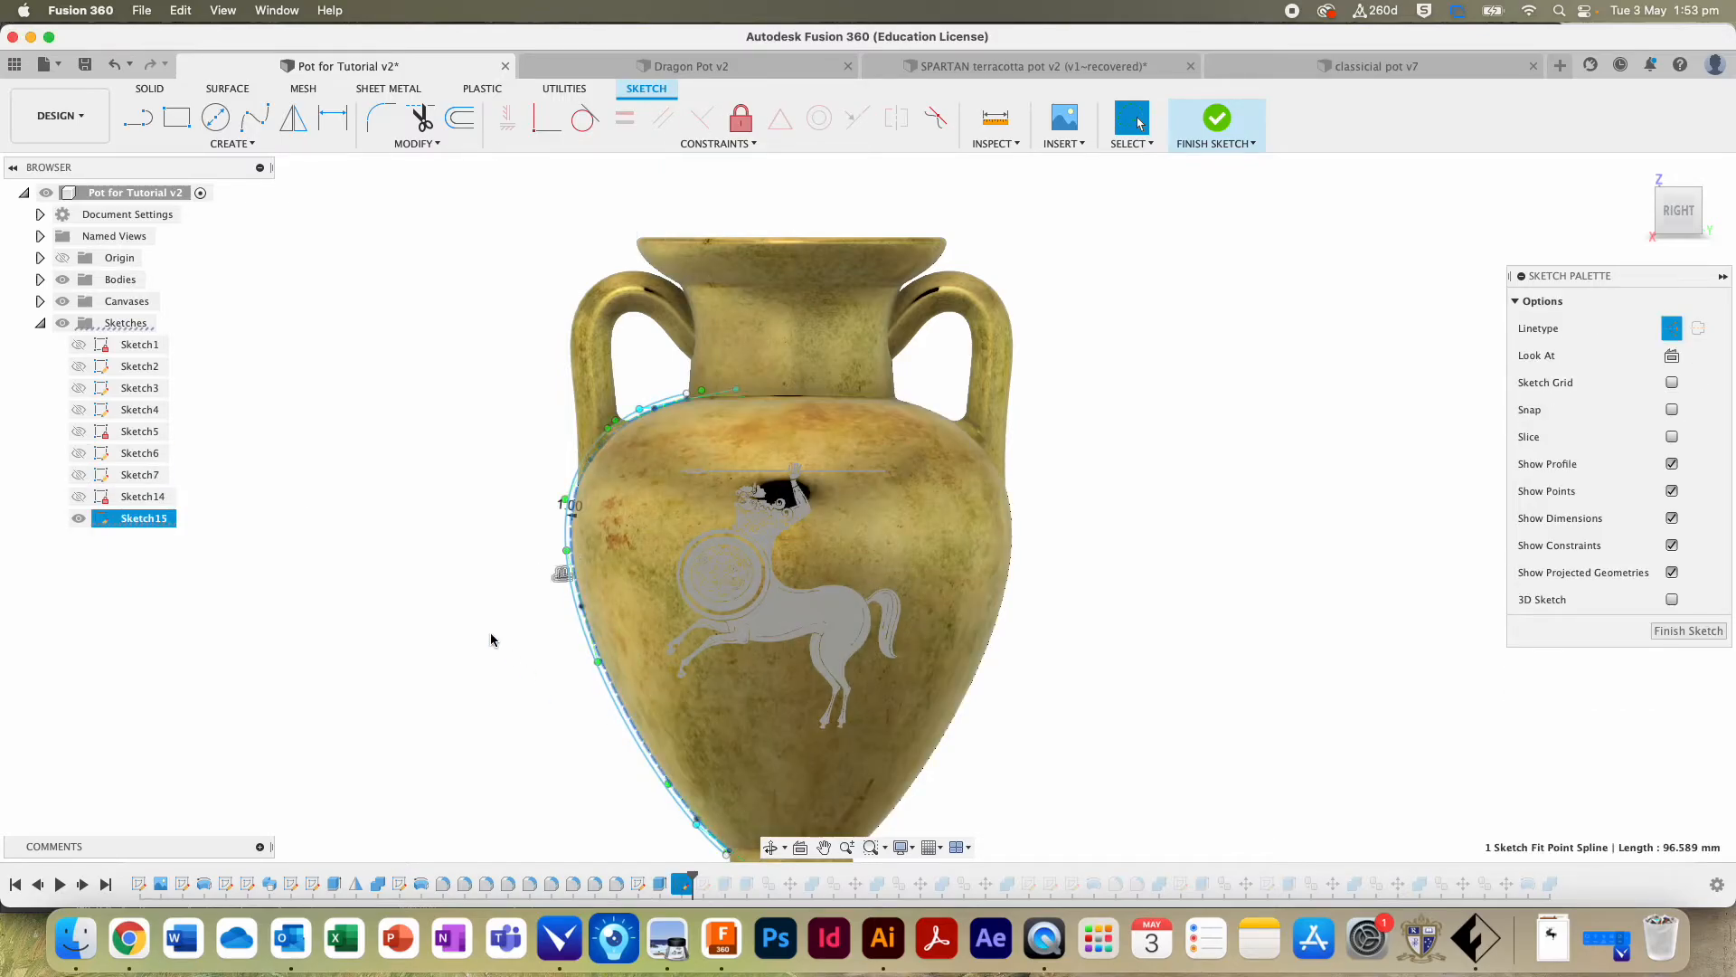
scroll(474, 626, down, 5)
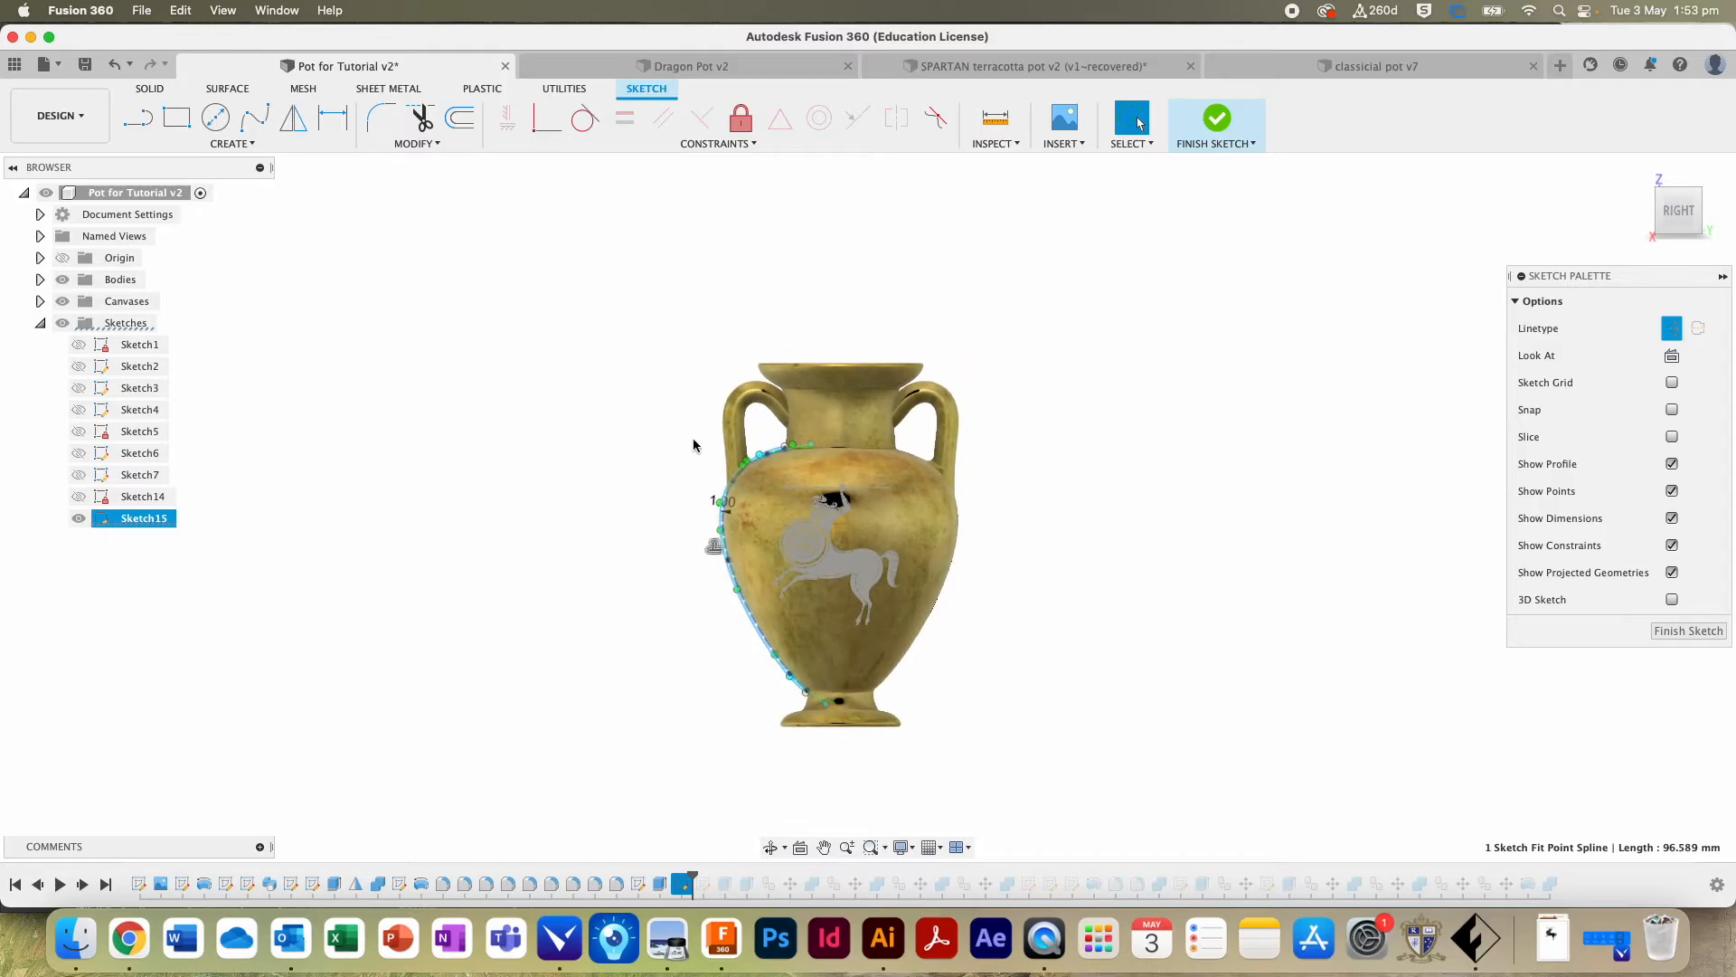
scroll(719, 537, up, 5)
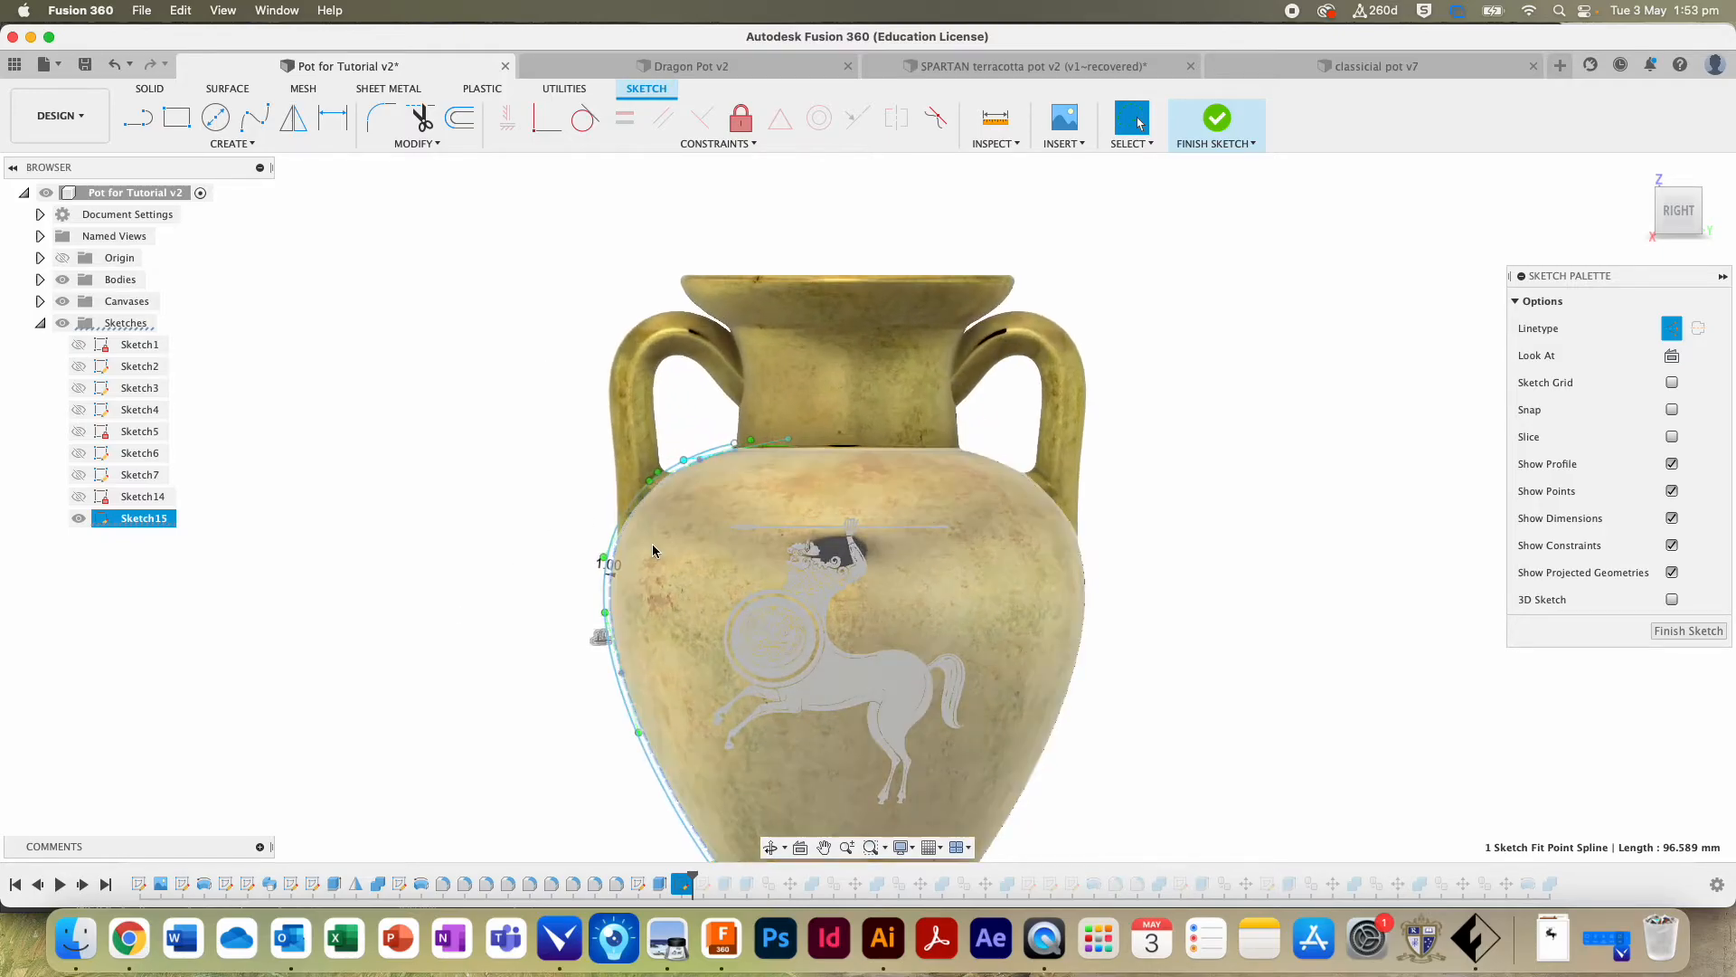
scroll(653, 550, up, 4)
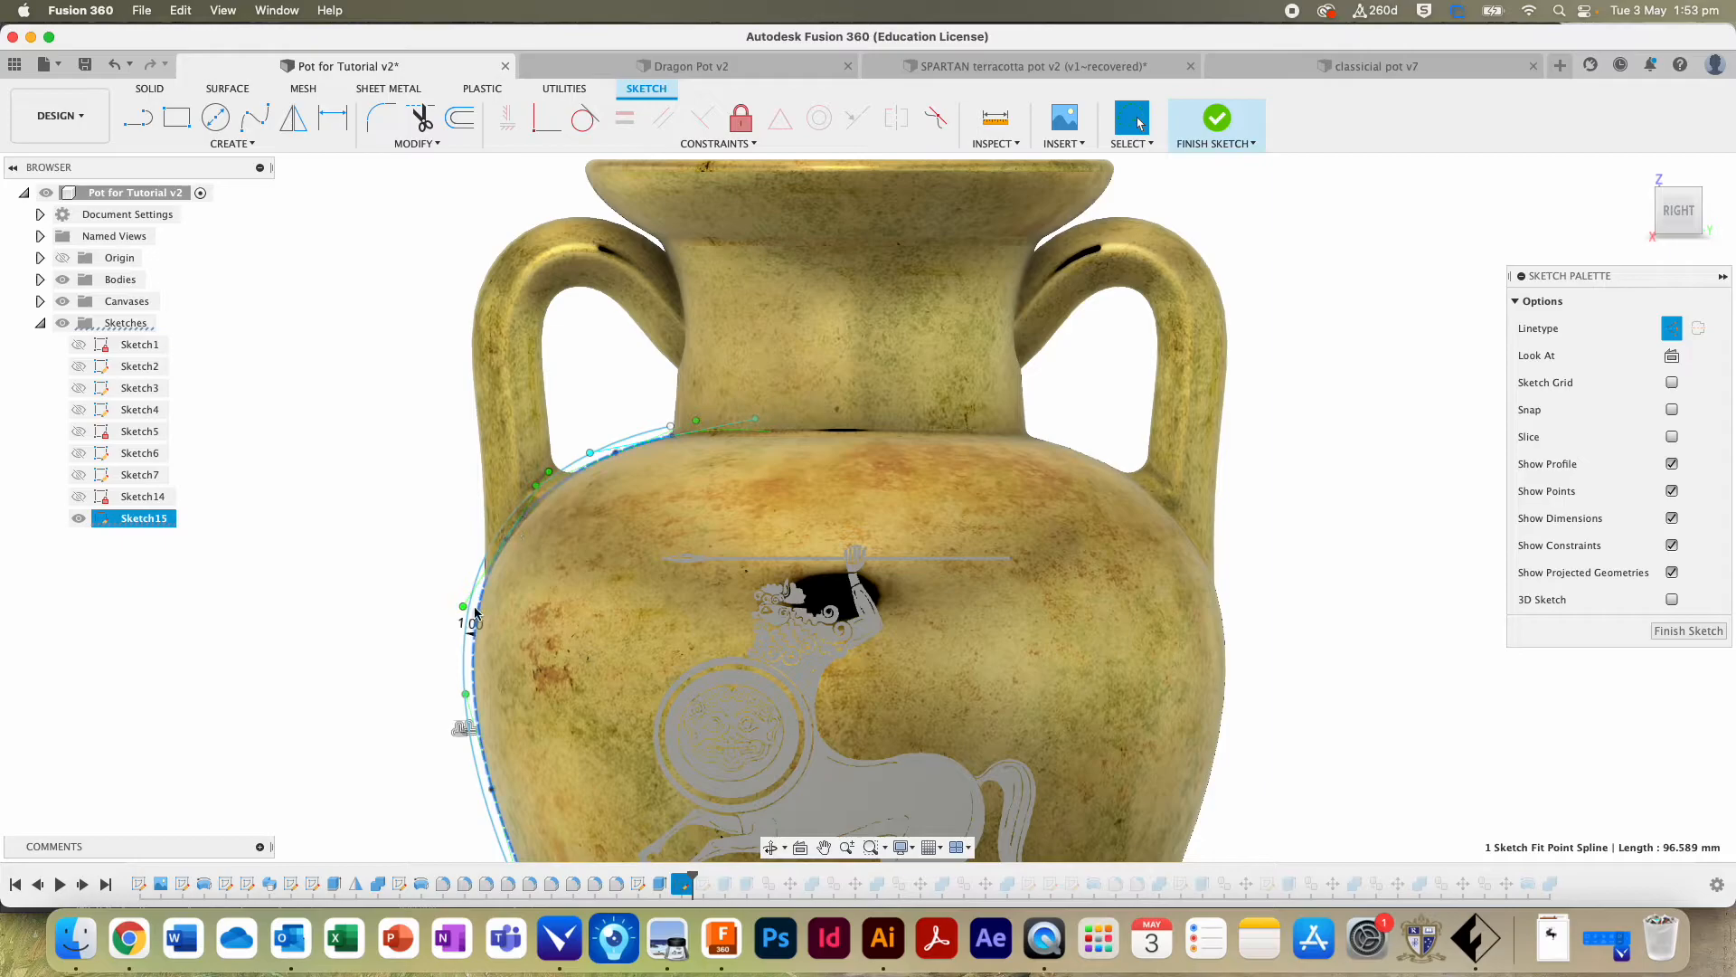
Step: Draw connected lines from the offset curve's upper end far out around the pot's side and back to its lower end, closing a large profile
scroll(514, 811, down, 1)
scroll(514, 812, down, 3)
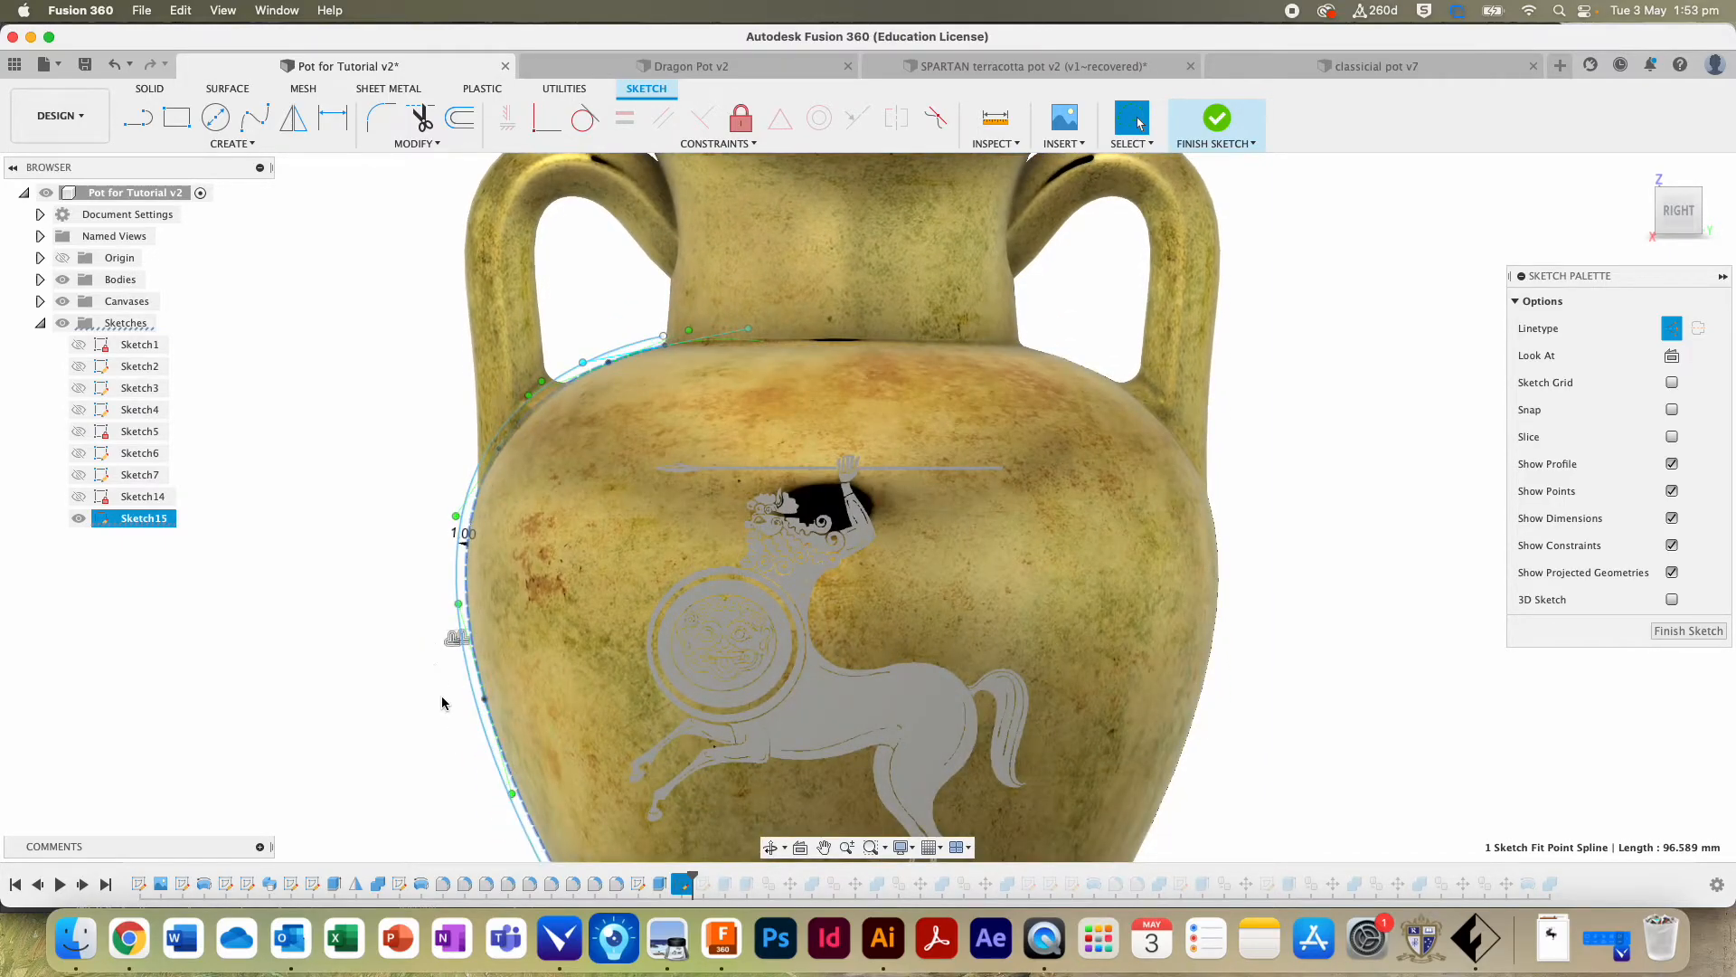
scroll(655, 550, down, 5)
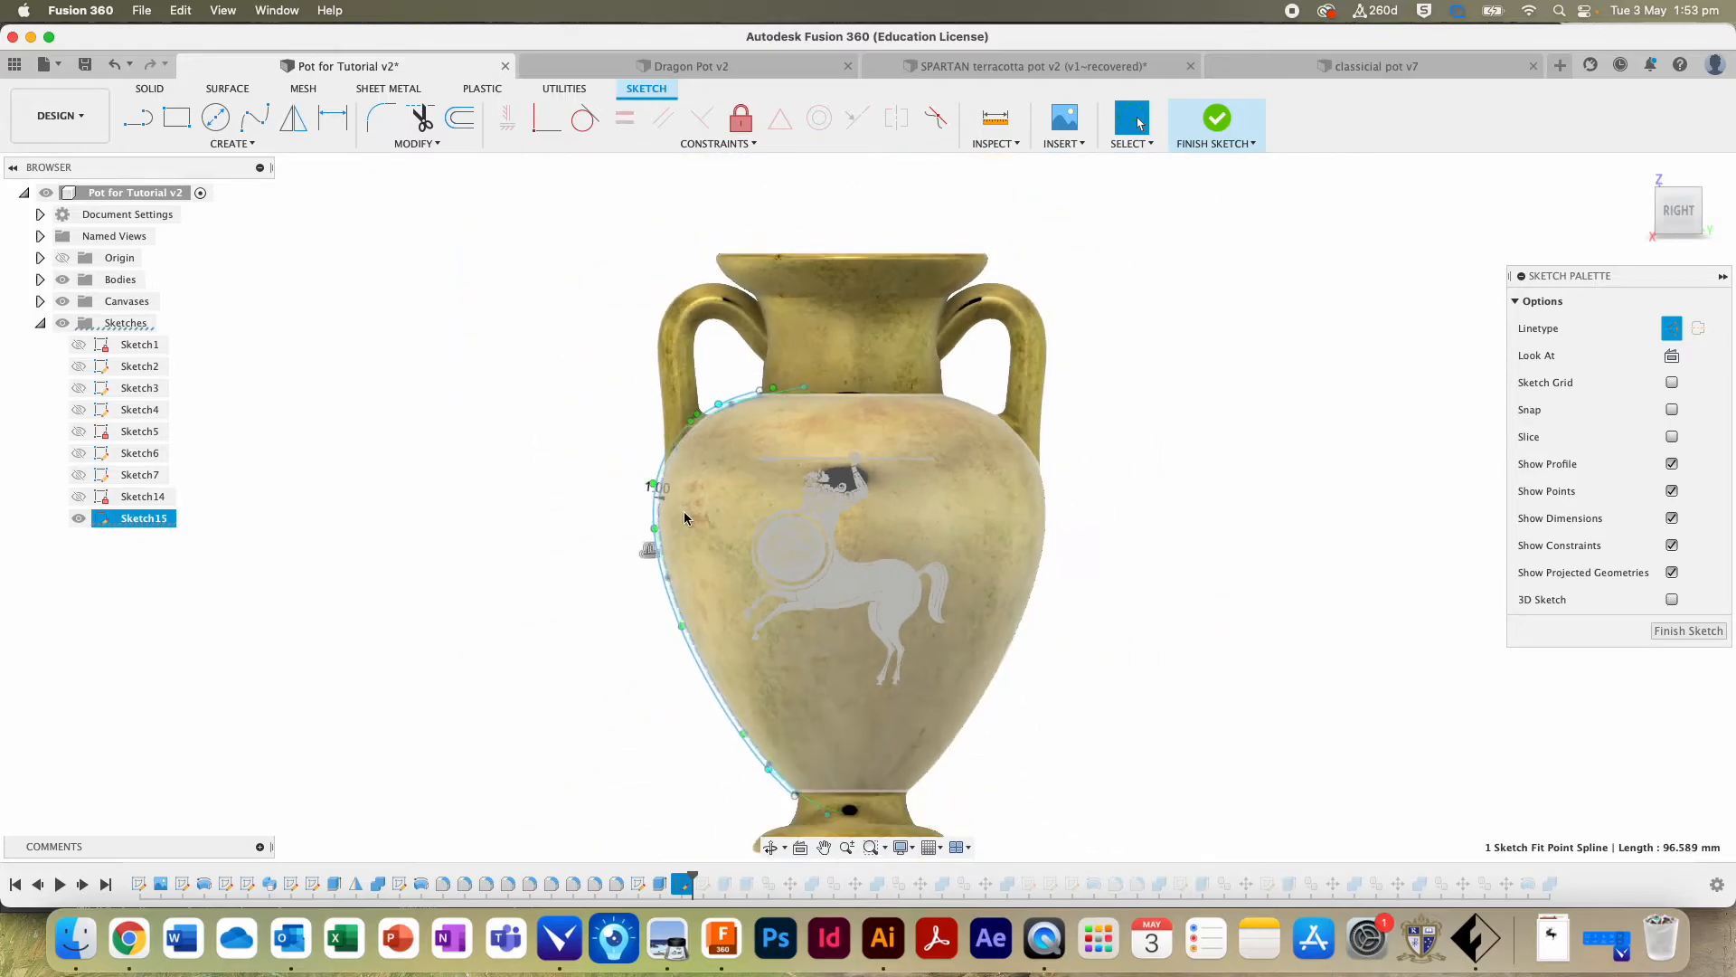
scroll(752, 603, down, 4)
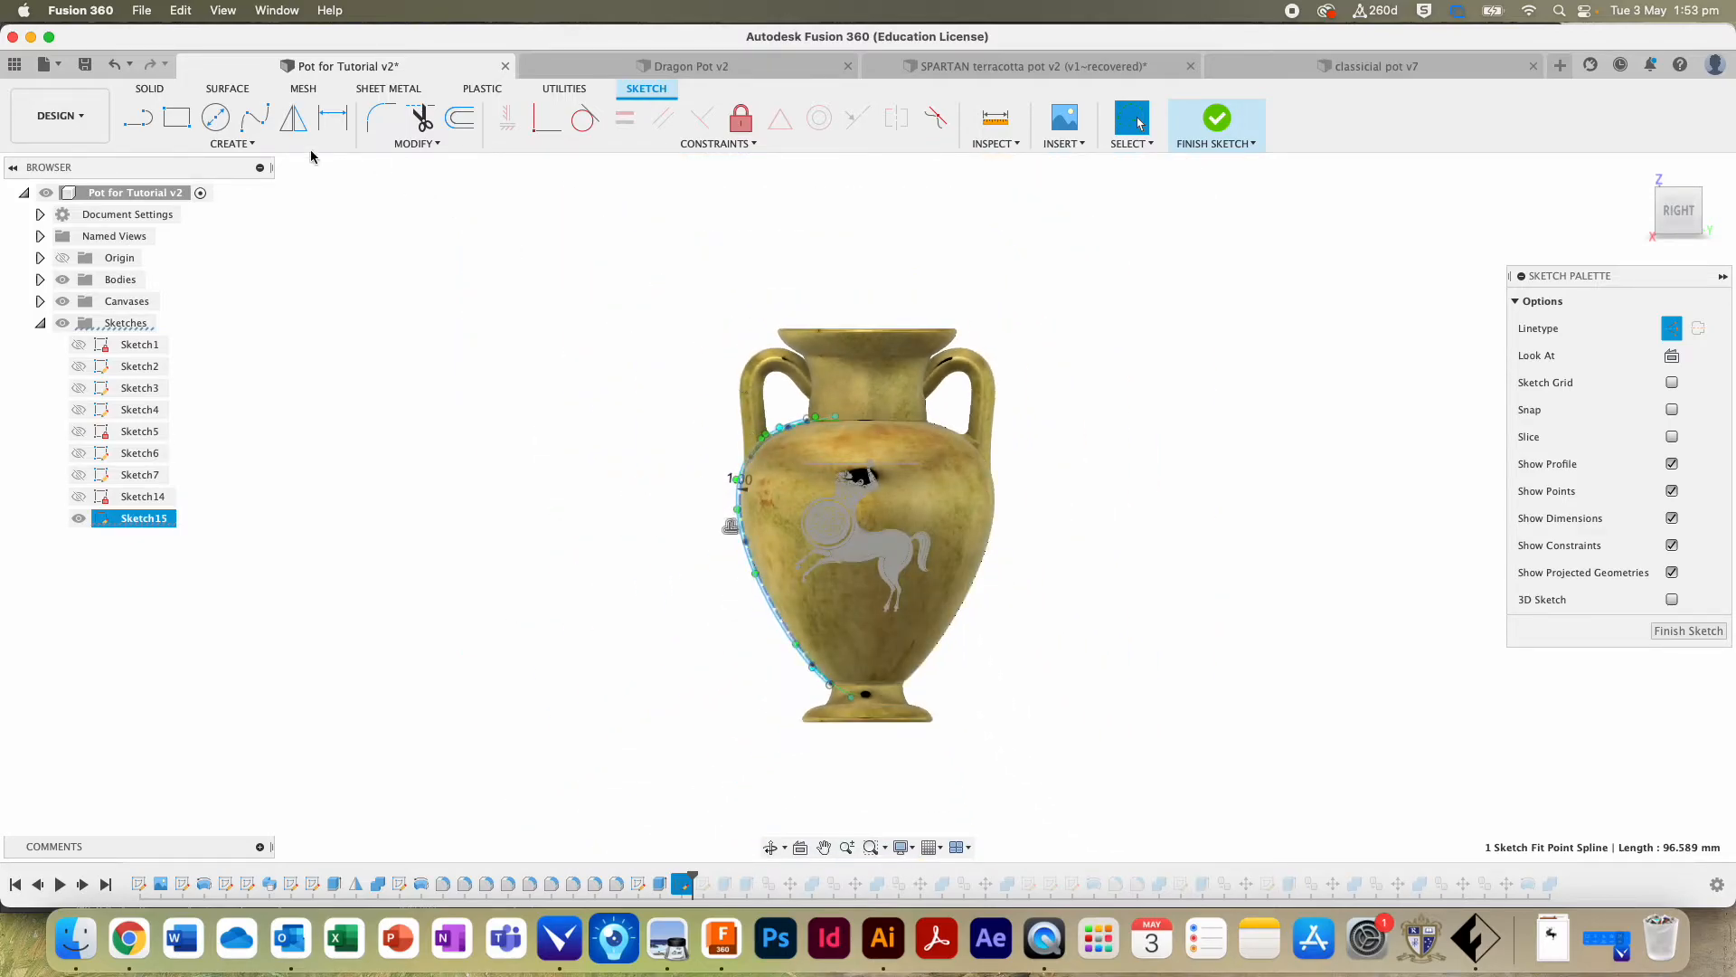
click(139, 116)
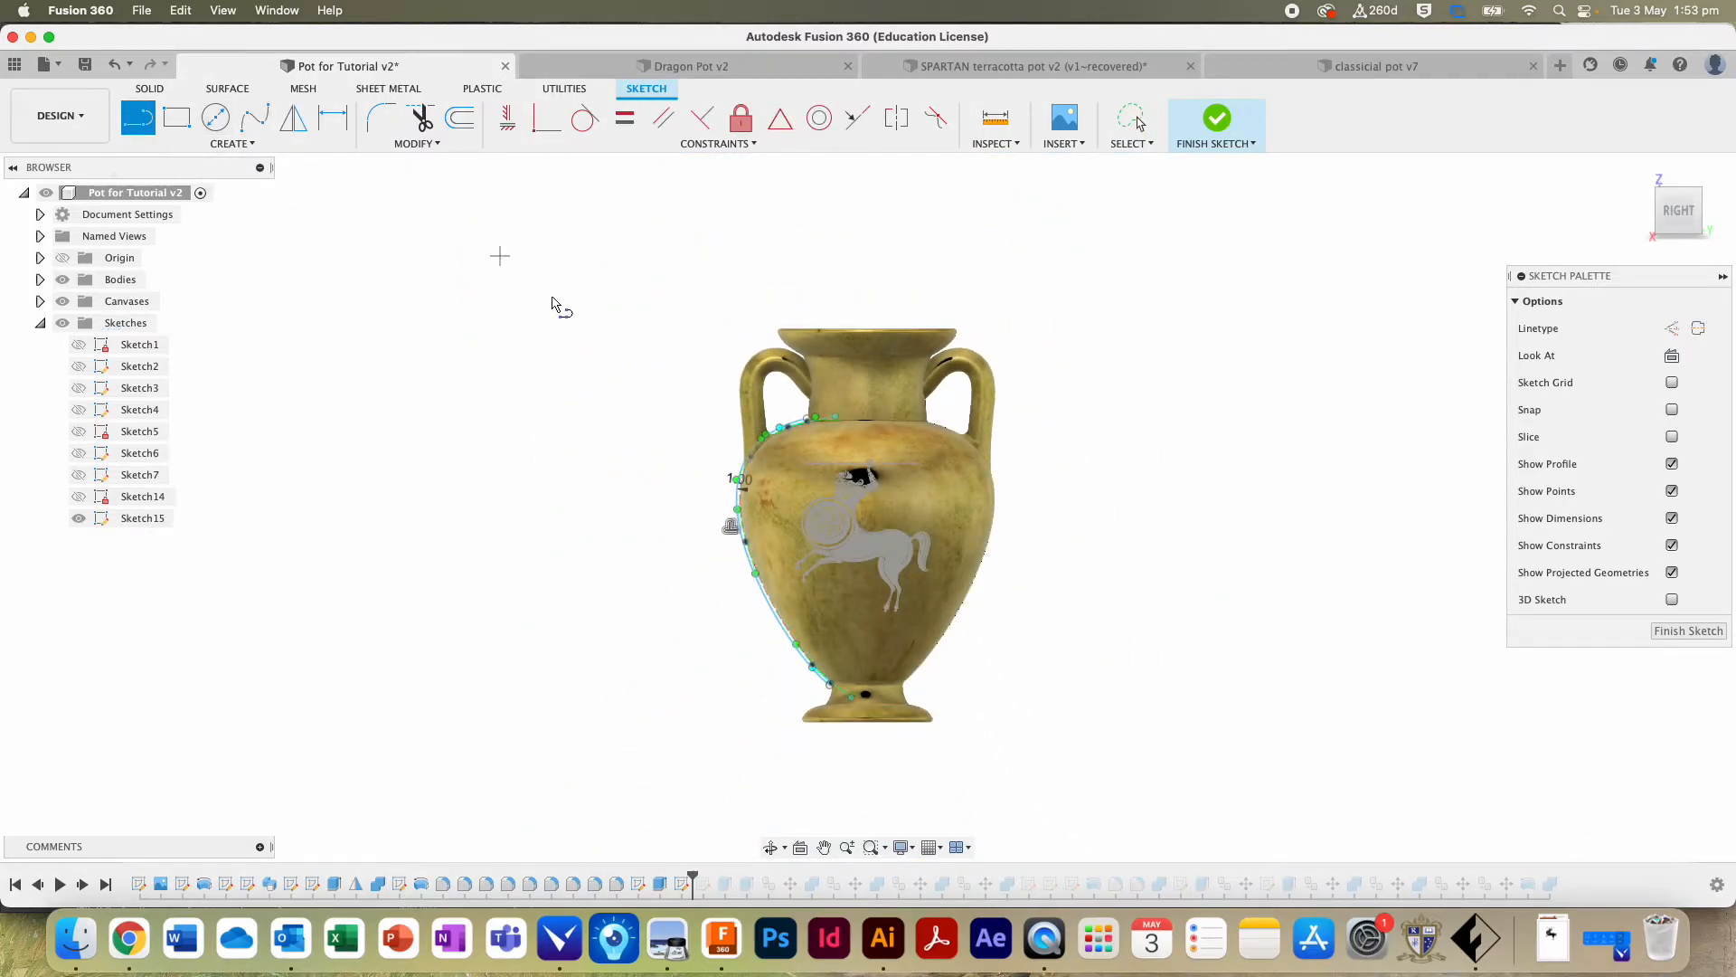
click(810, 417)
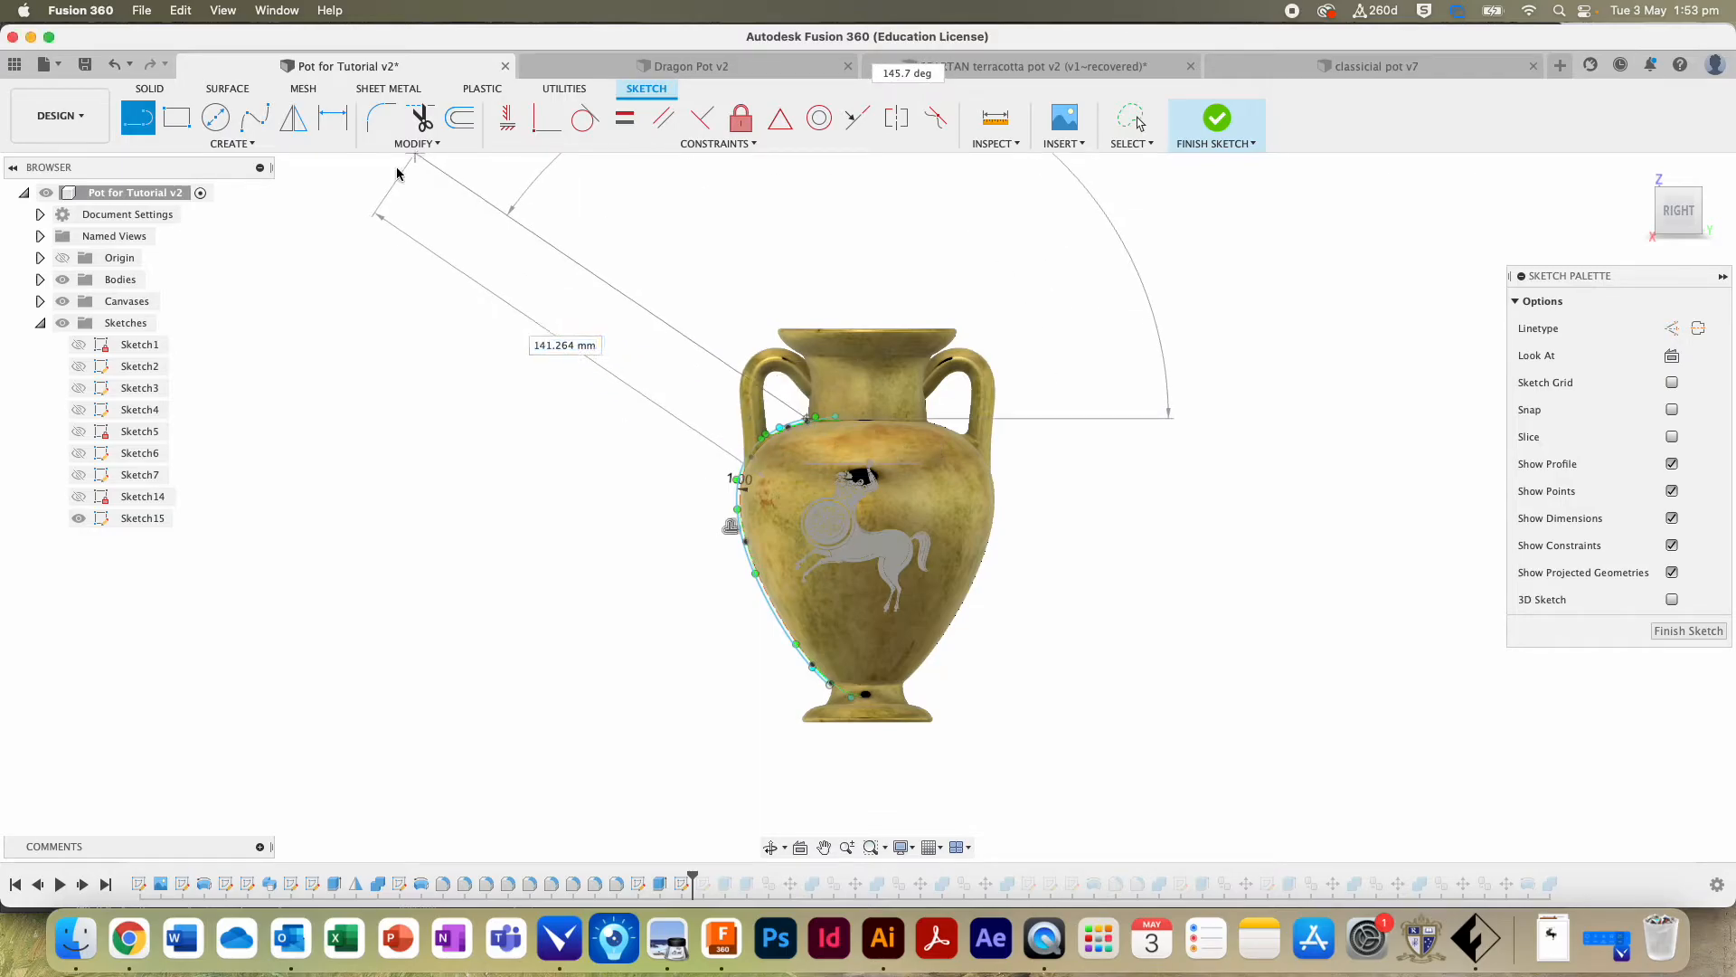
click(475, 214)
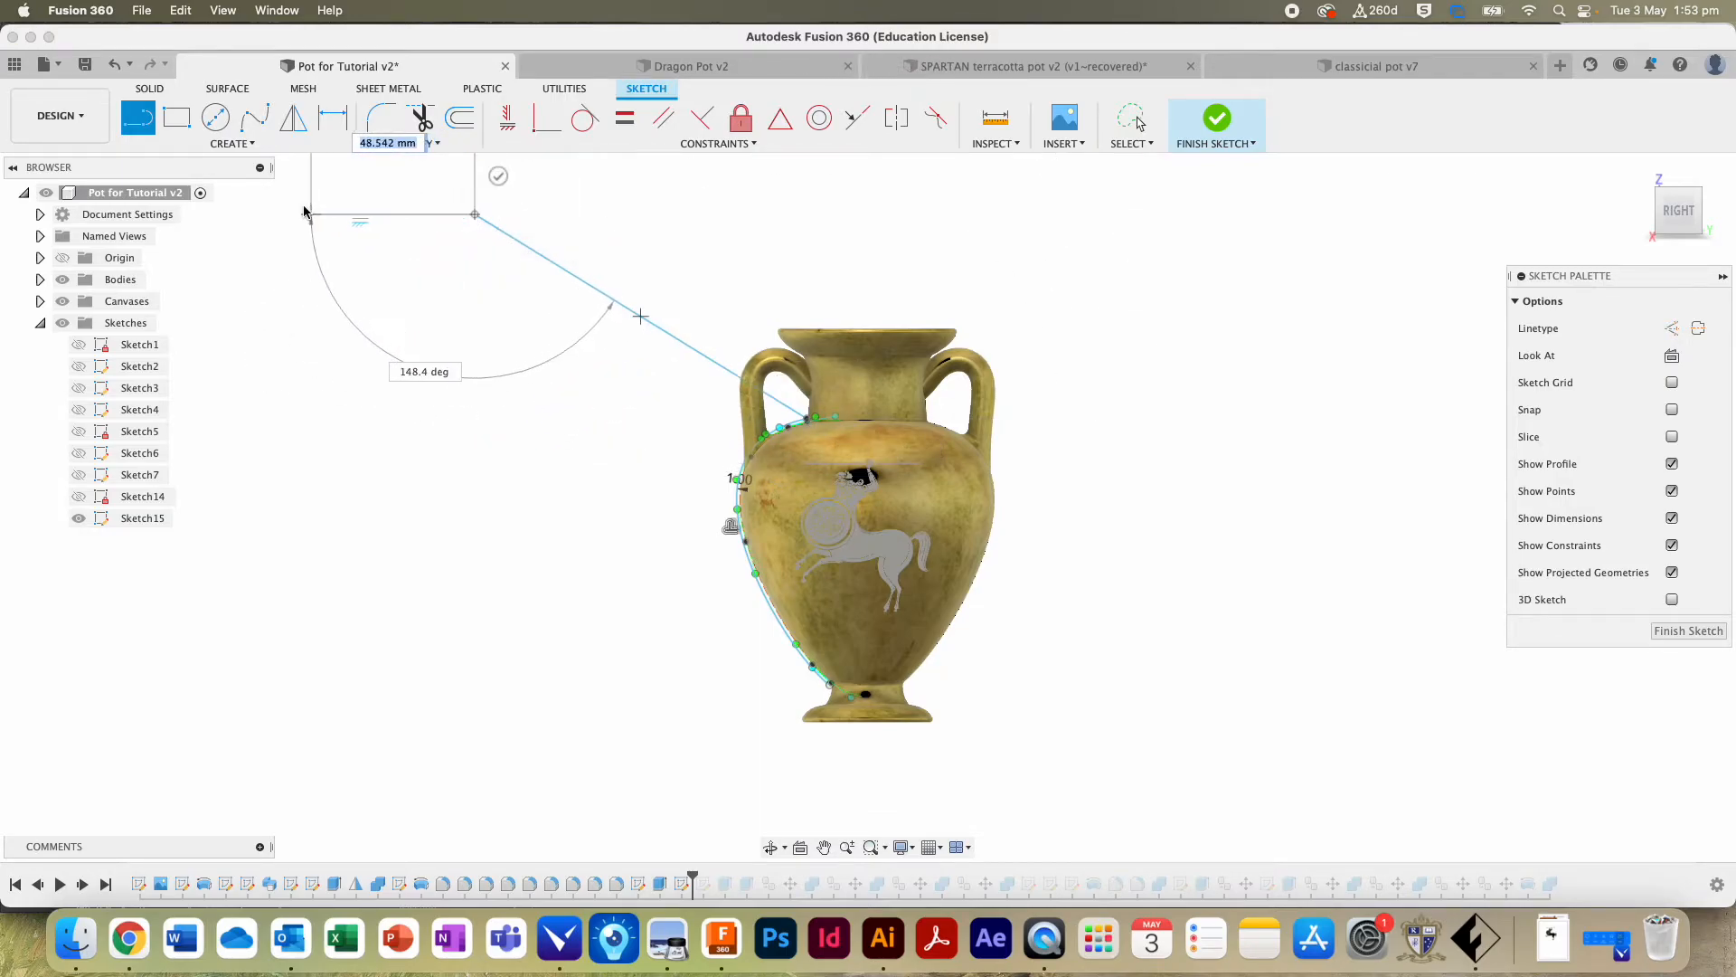
click(261, 201)
click(38, 646)
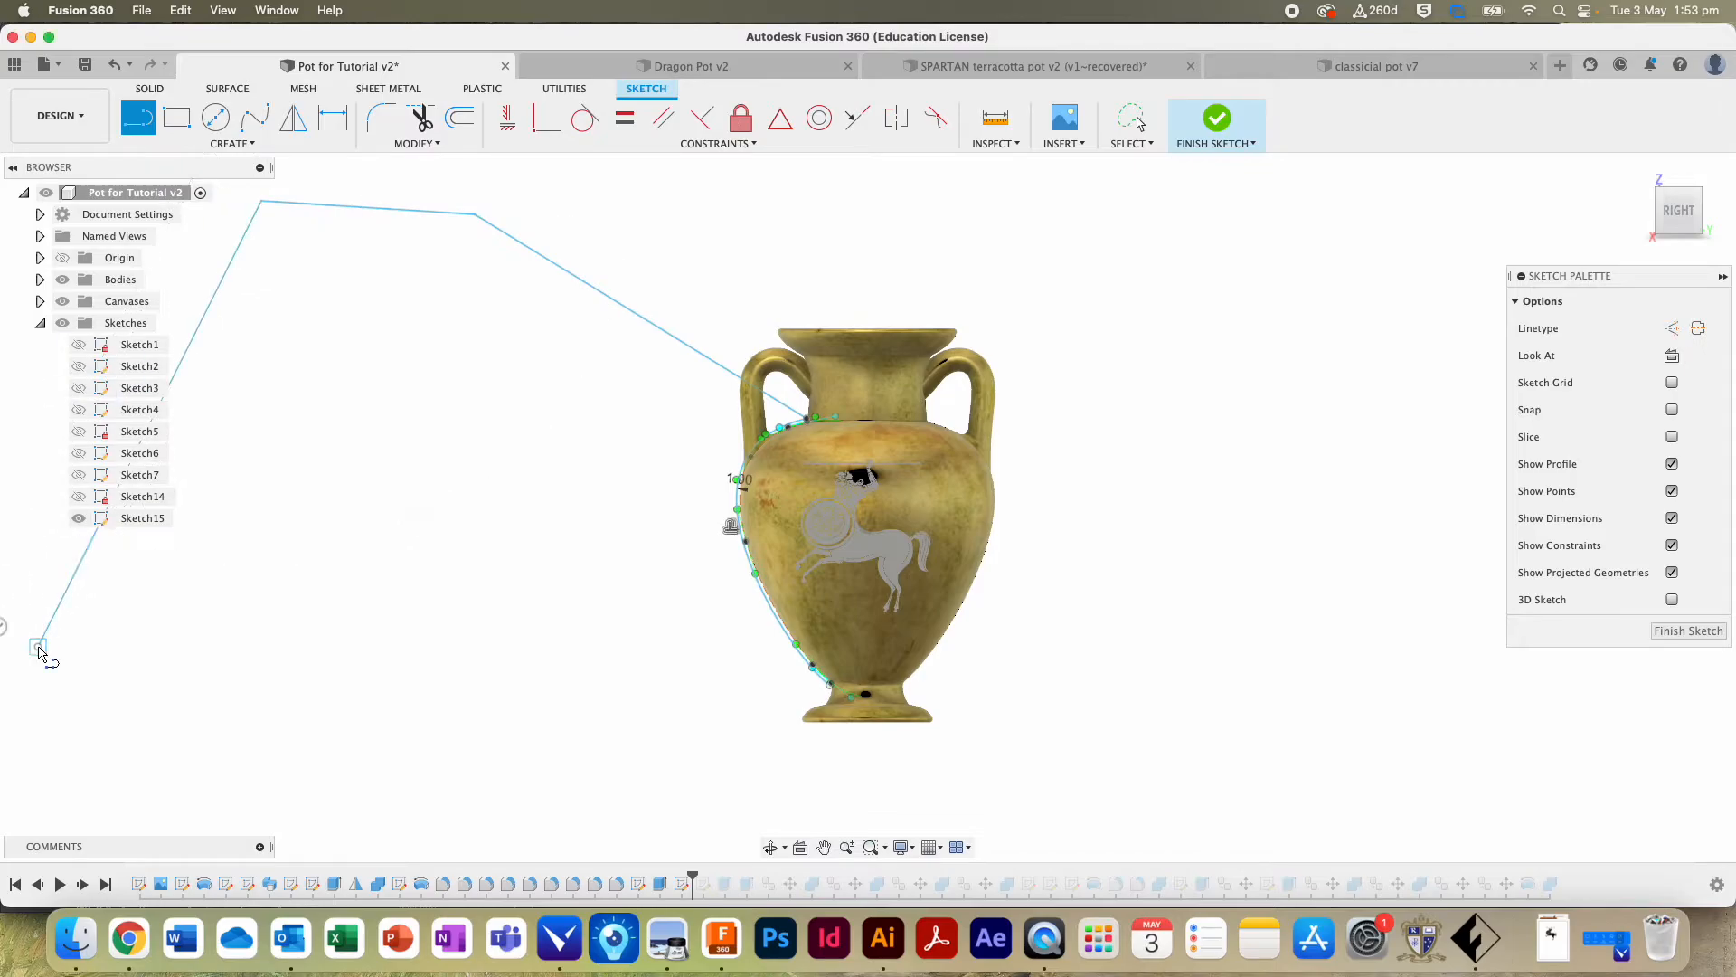
click(378, 854)
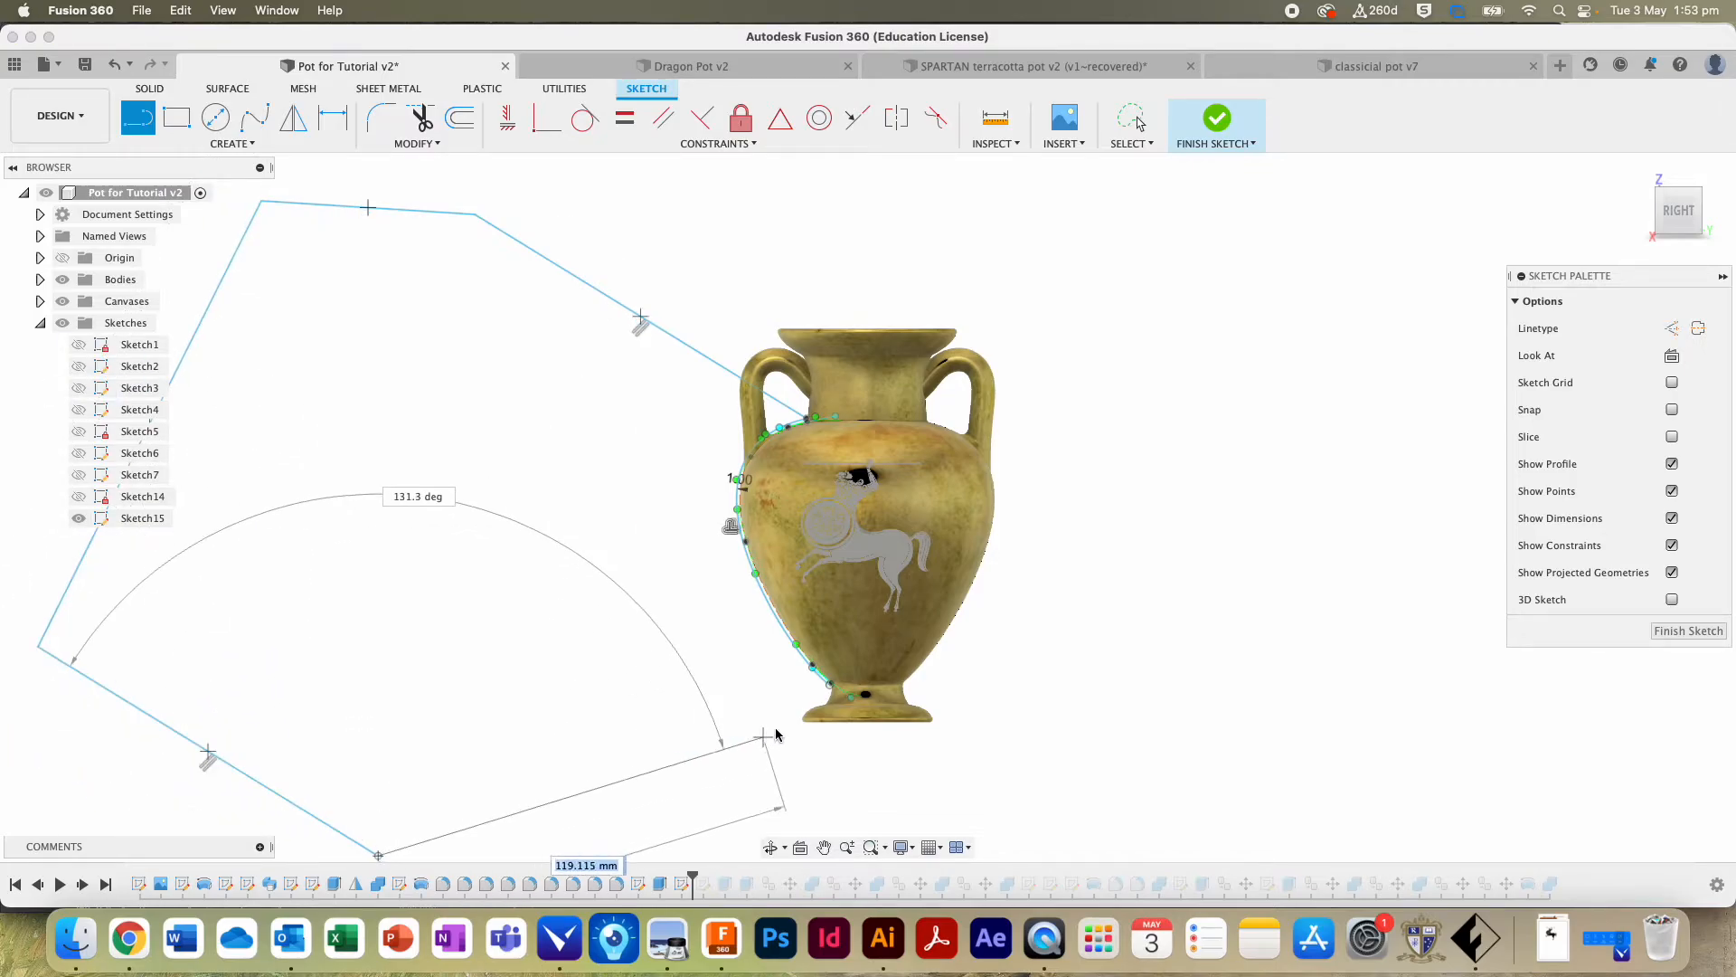
click(825, 689)
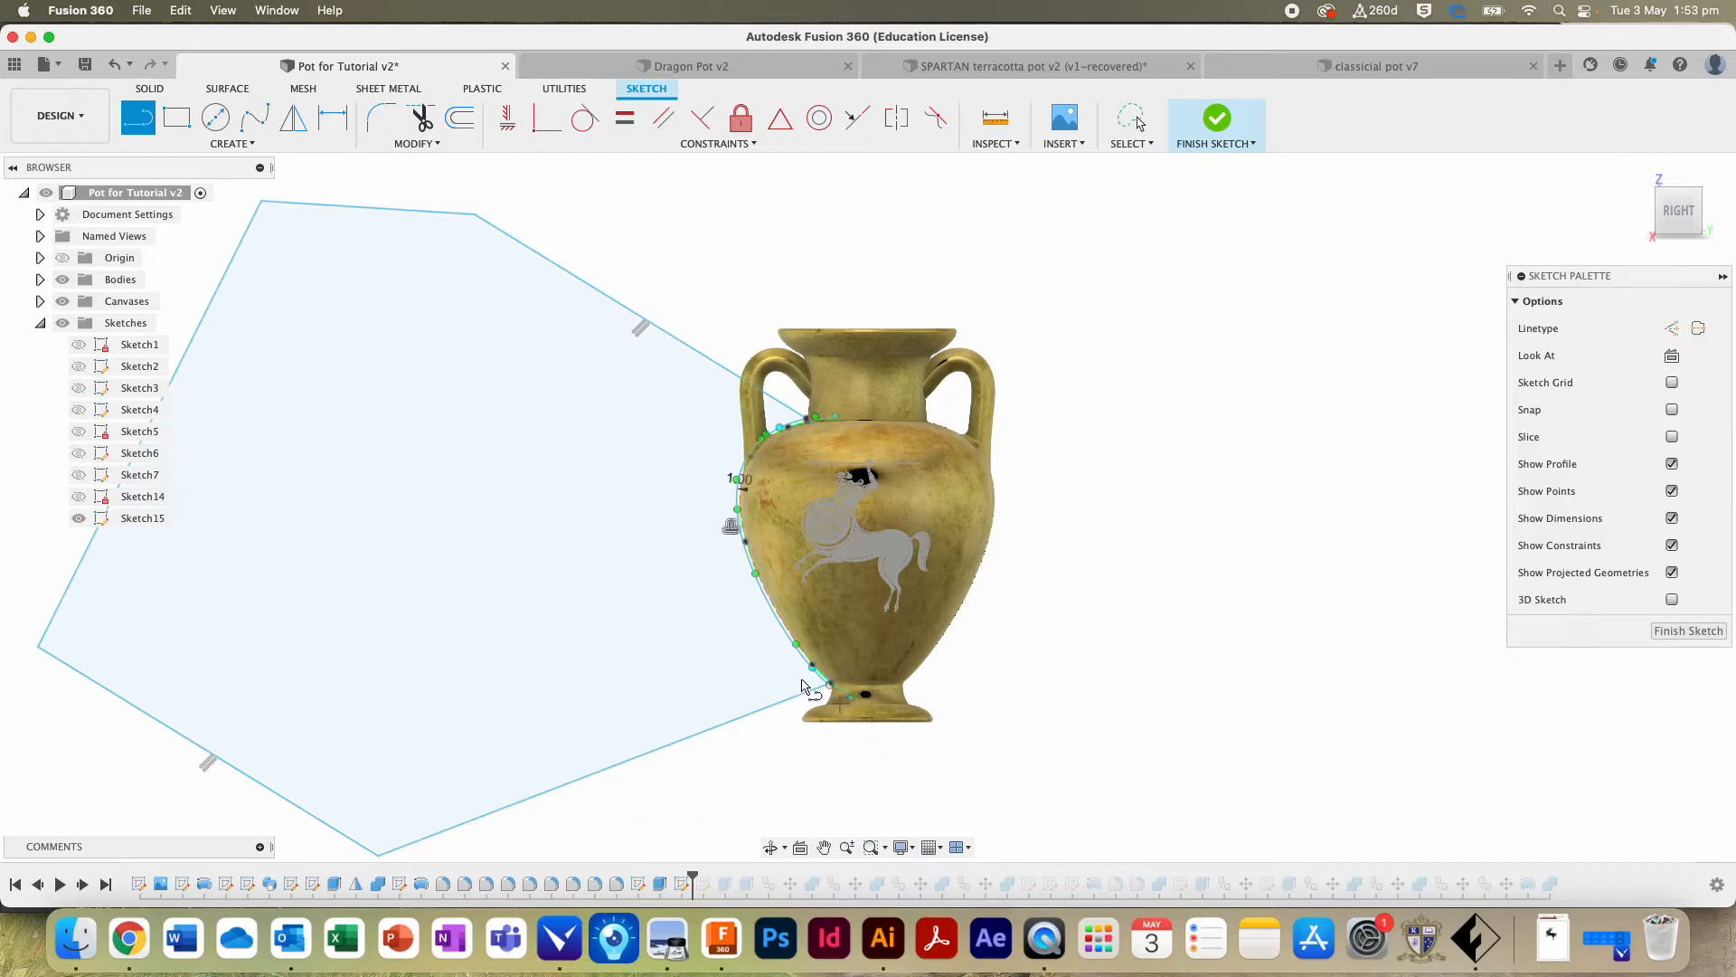
Step: Draw a vertical line from the pot's centre to above the rim and finish the sketch
click(867, 527)
click(866, 250)
key(Escape)
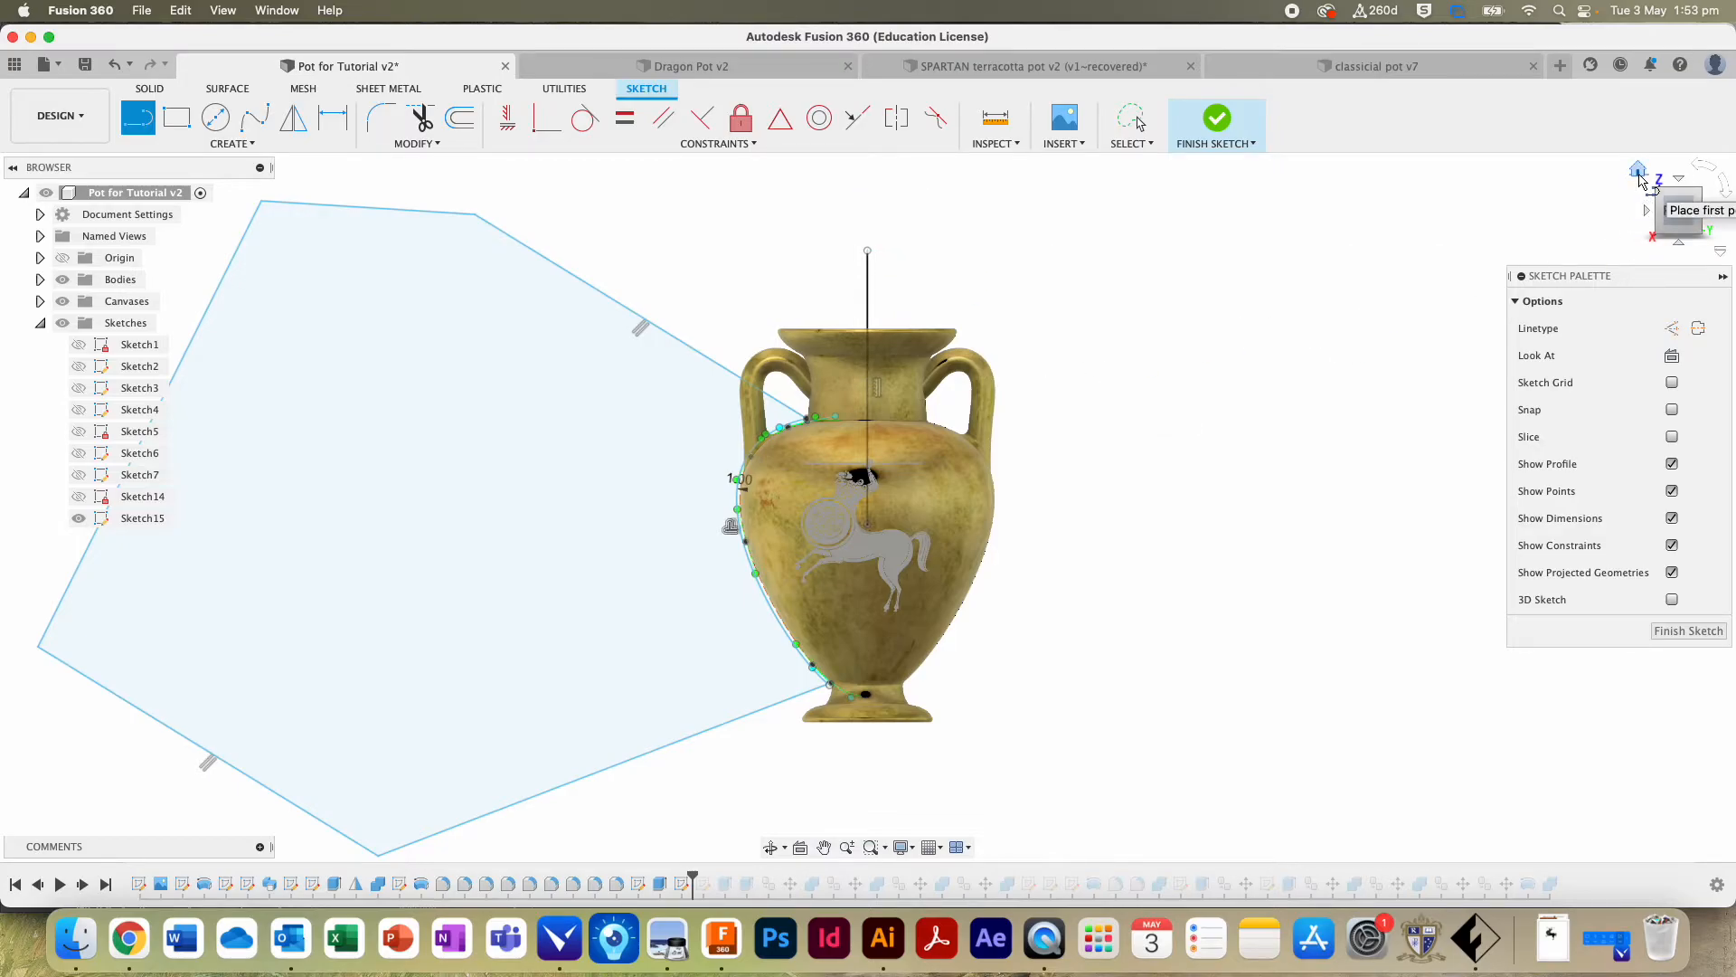
click(1637, 169)
click(1217, 120)
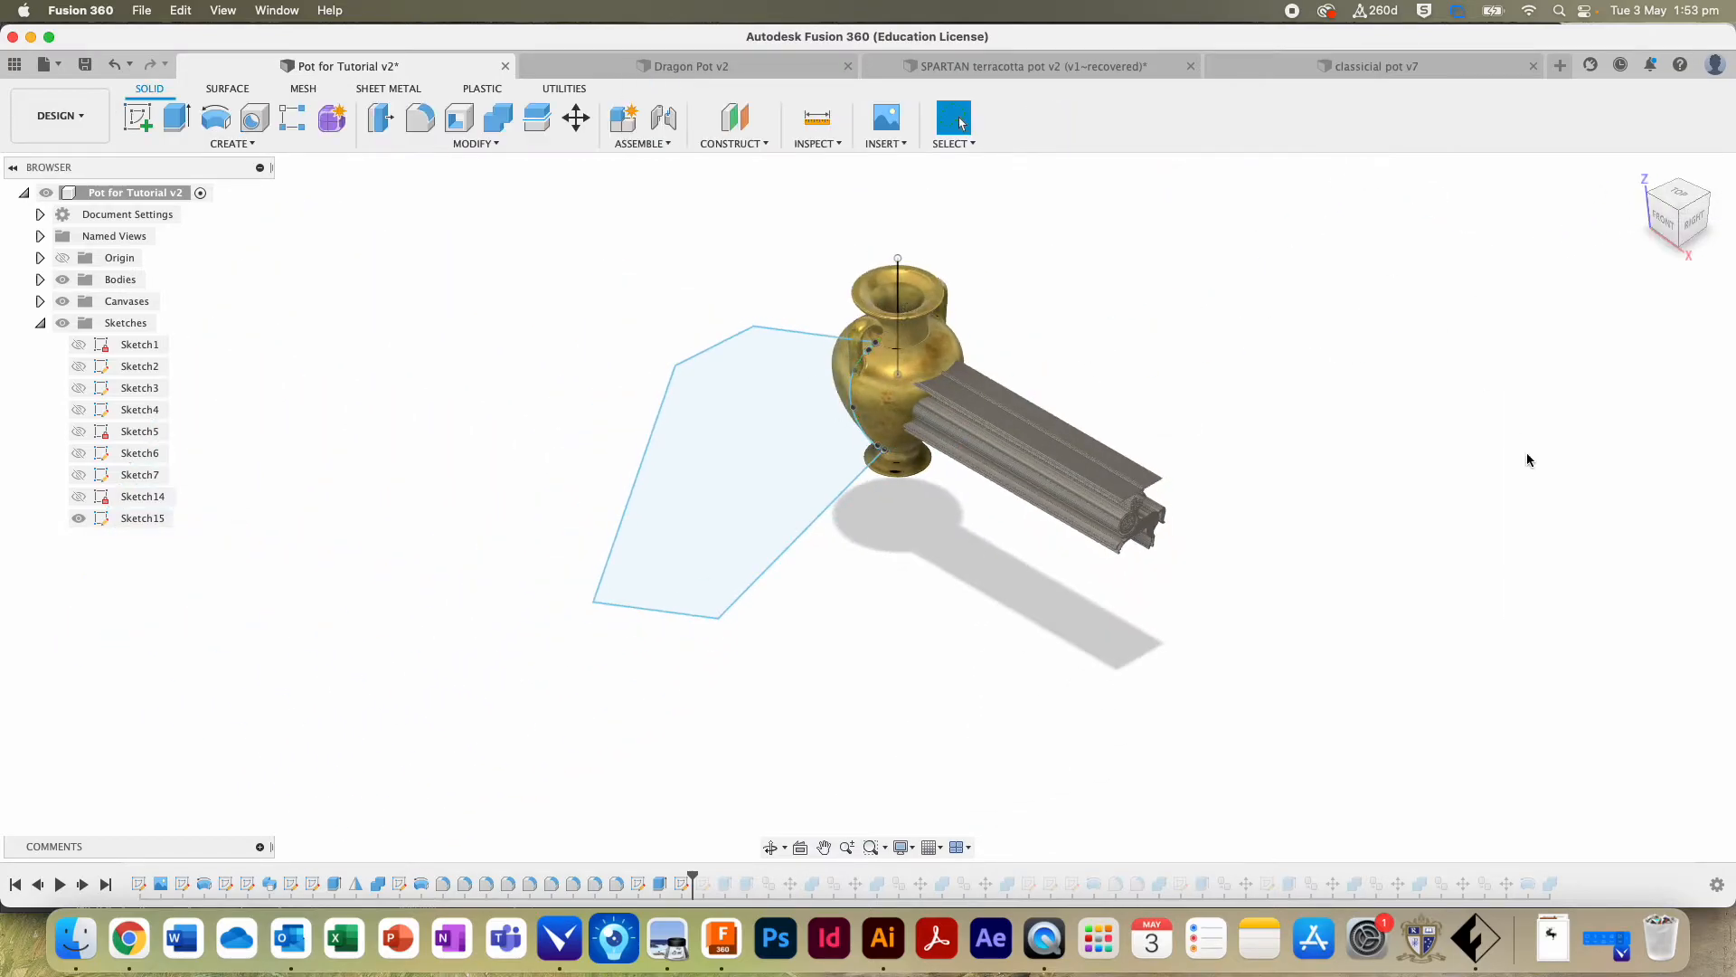
Step: Hide the pot body Body1 and revolve the large closed profile around the vertical centre line to cut back the extruded centaur bodies
shift+middle_drag(1650, 289, 1376, 194)
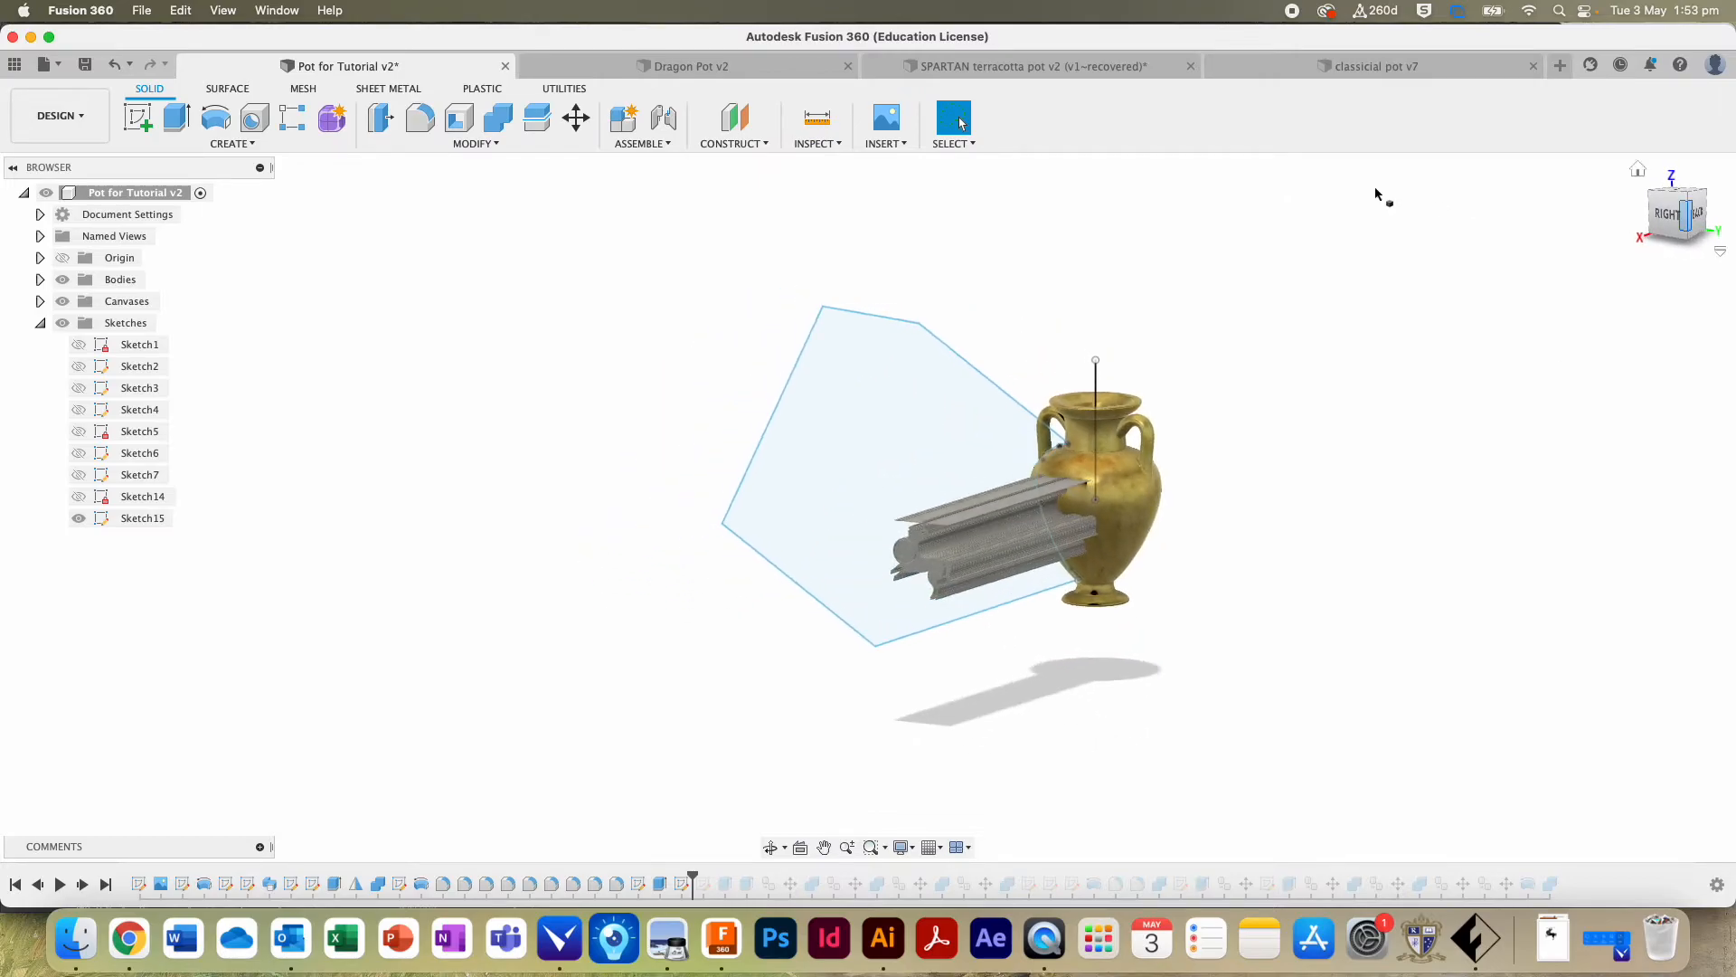
click(40, 279)
click(79, 236)
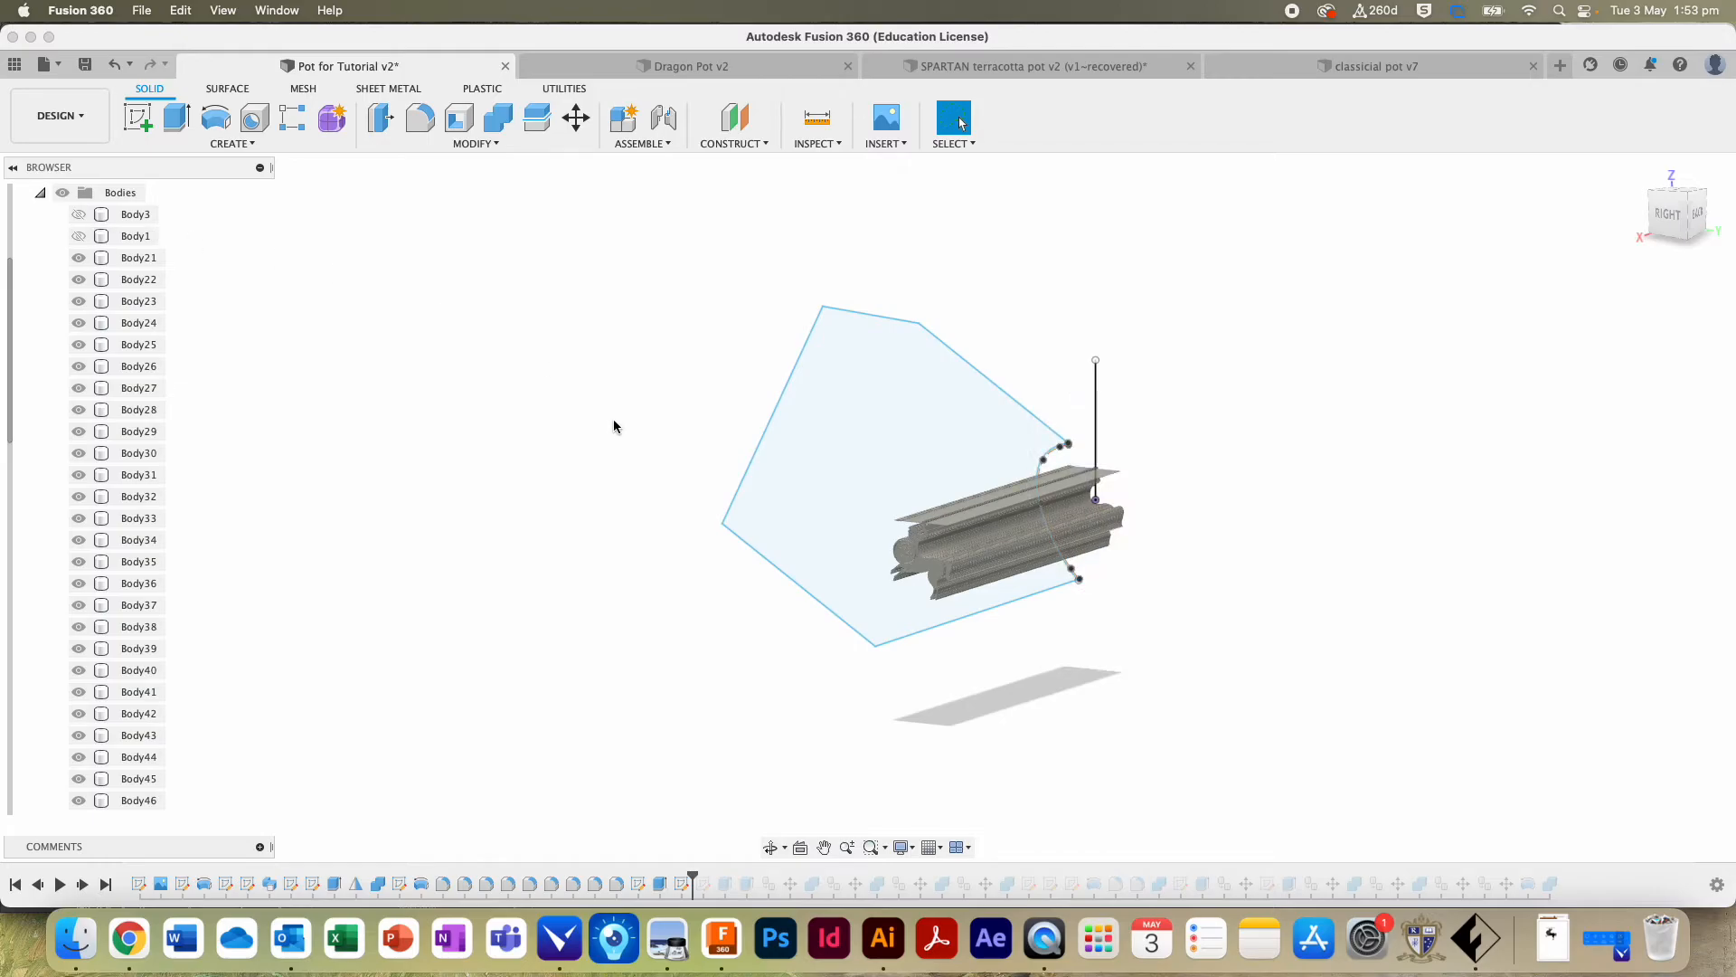
click(911, 441)
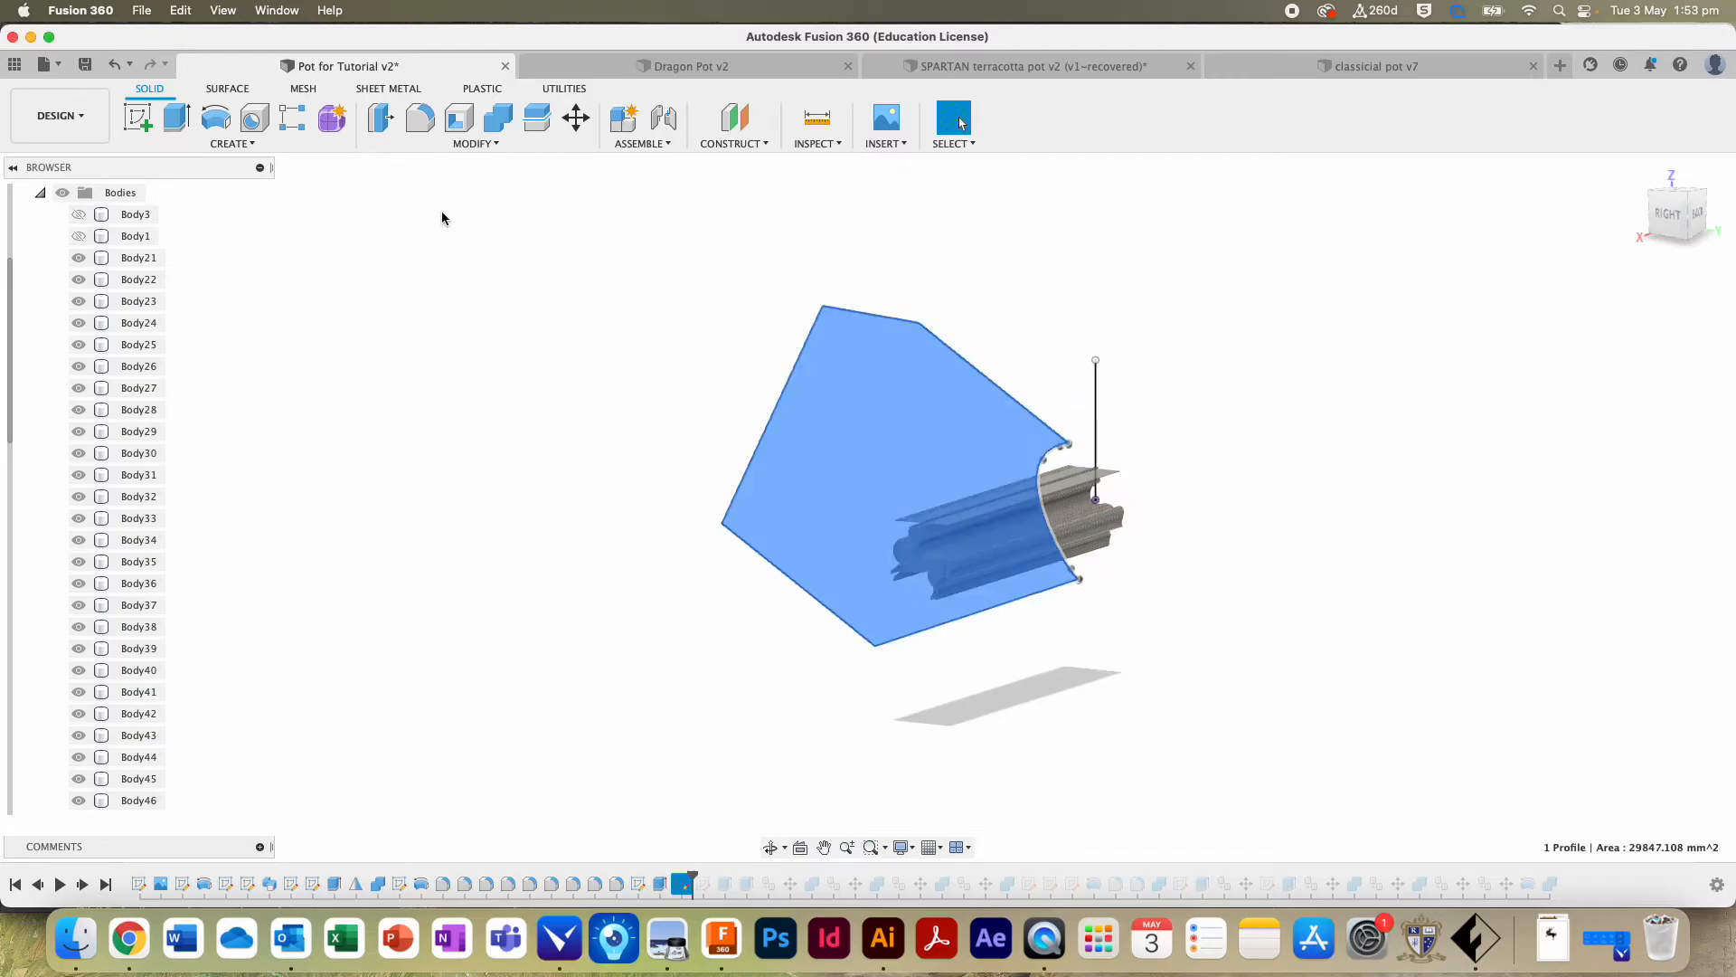
click(217, 127)
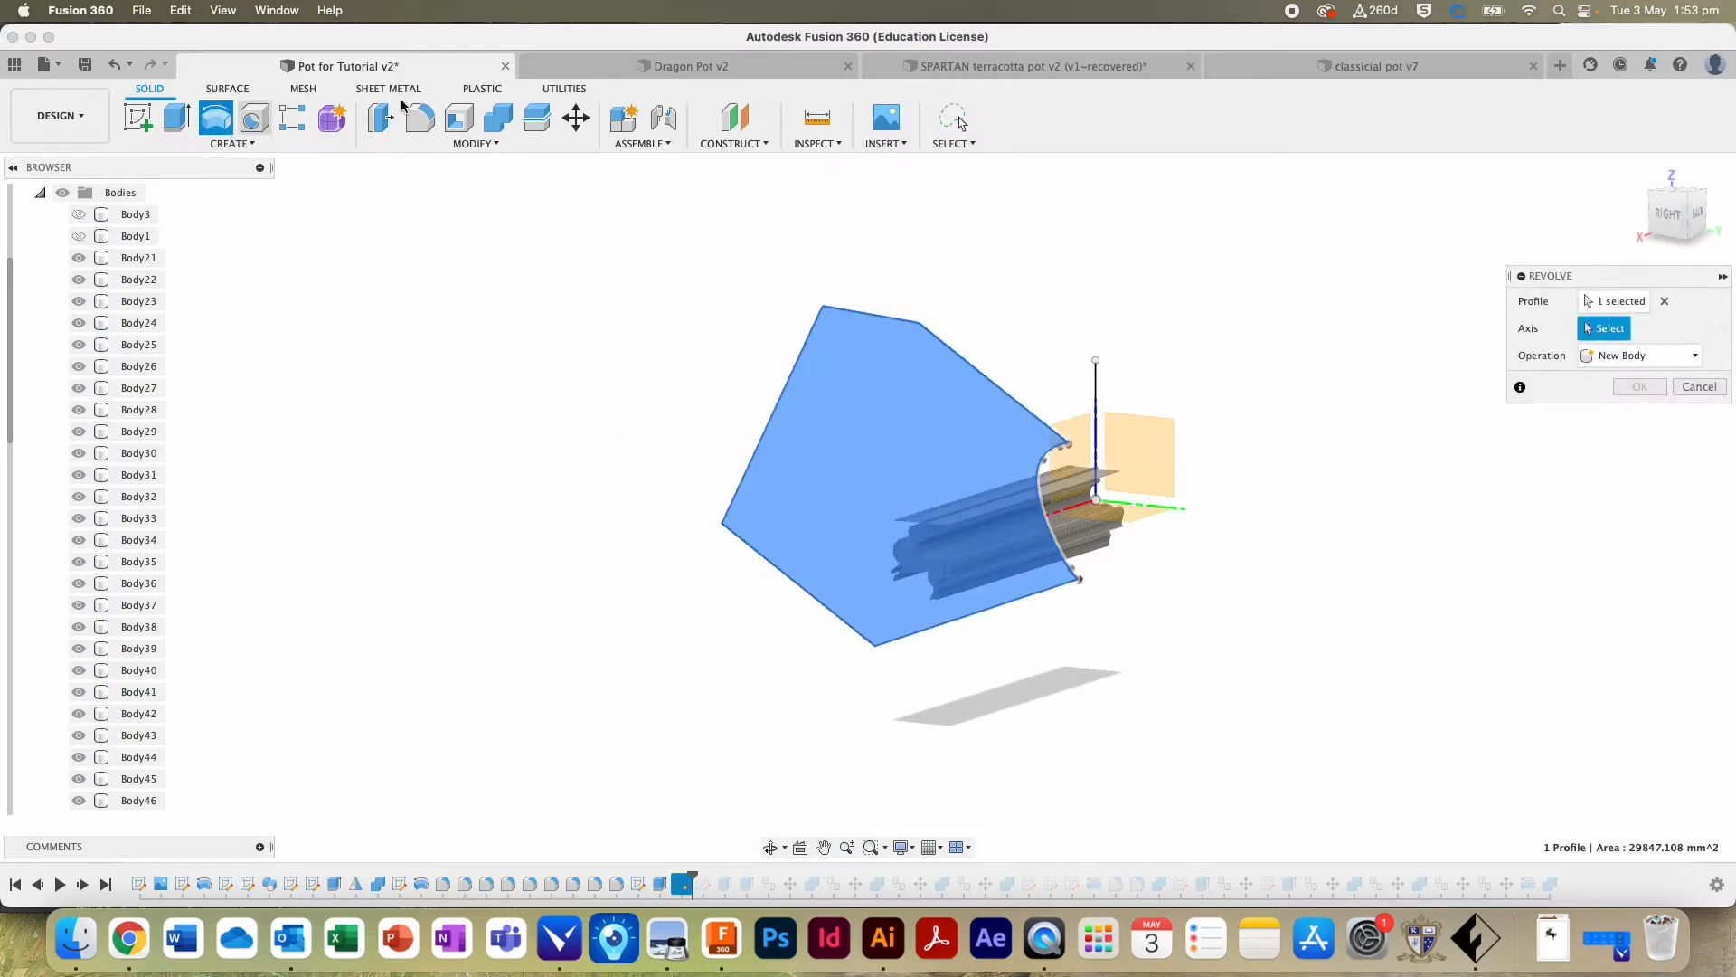
click(1098, 384)
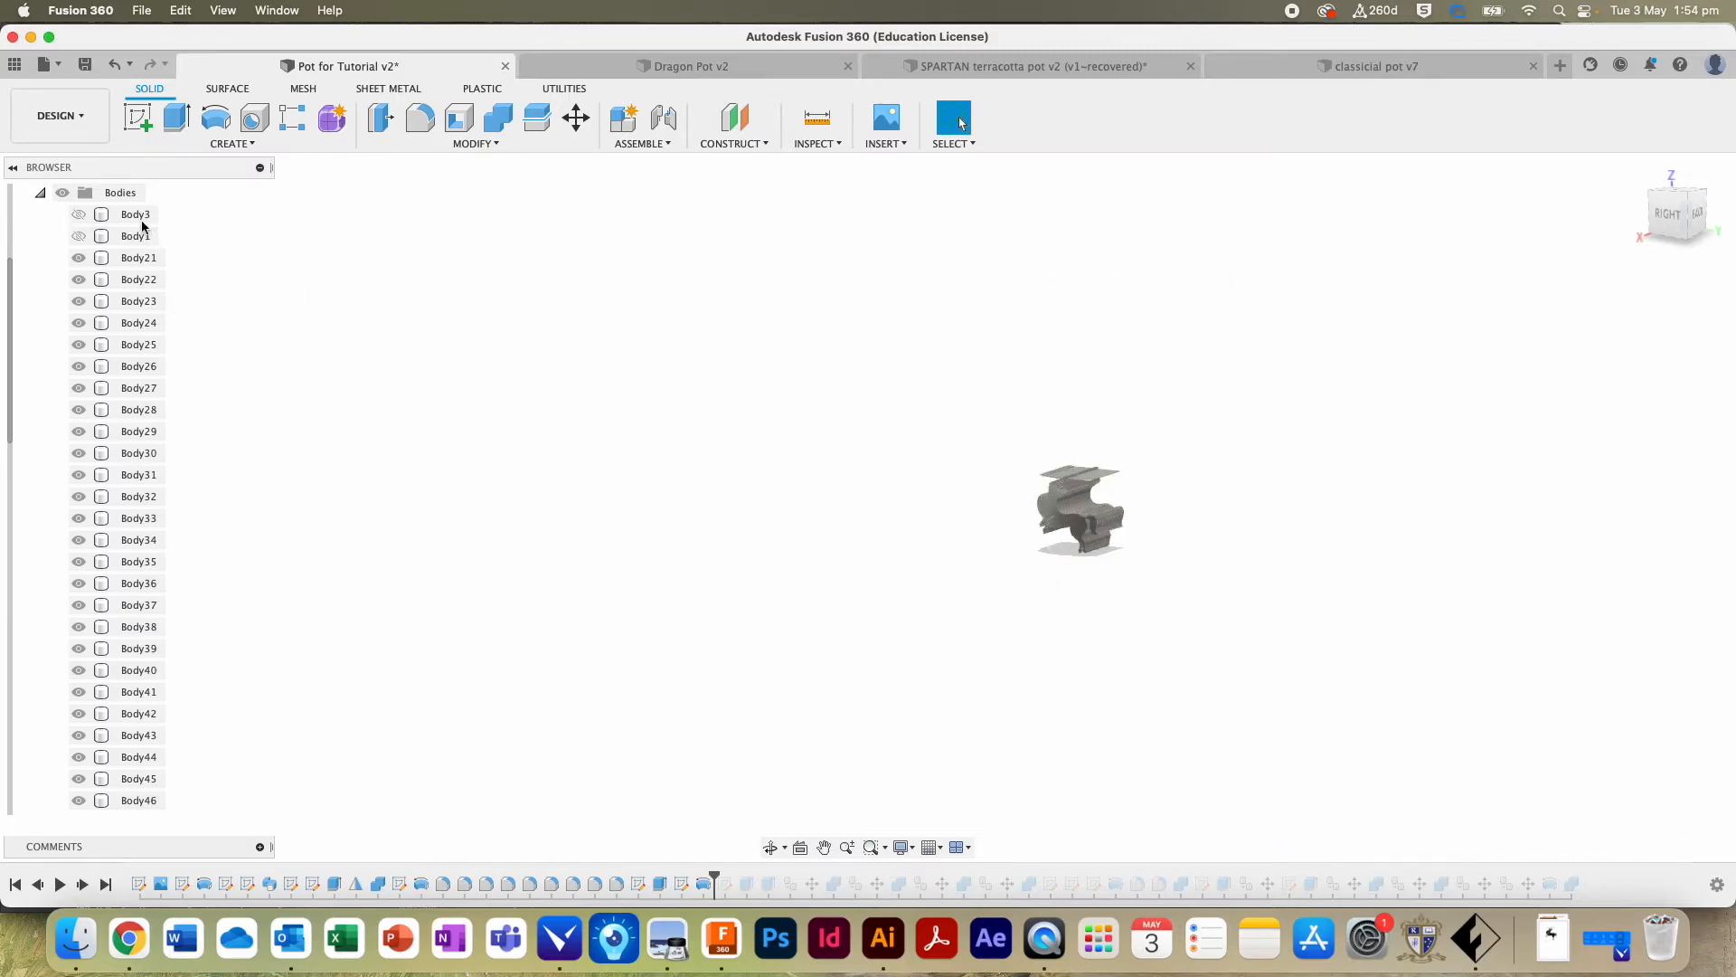
Step: Show the pot body Body1 and examine the raised centaur on its surface from several angles
click(80, 236)
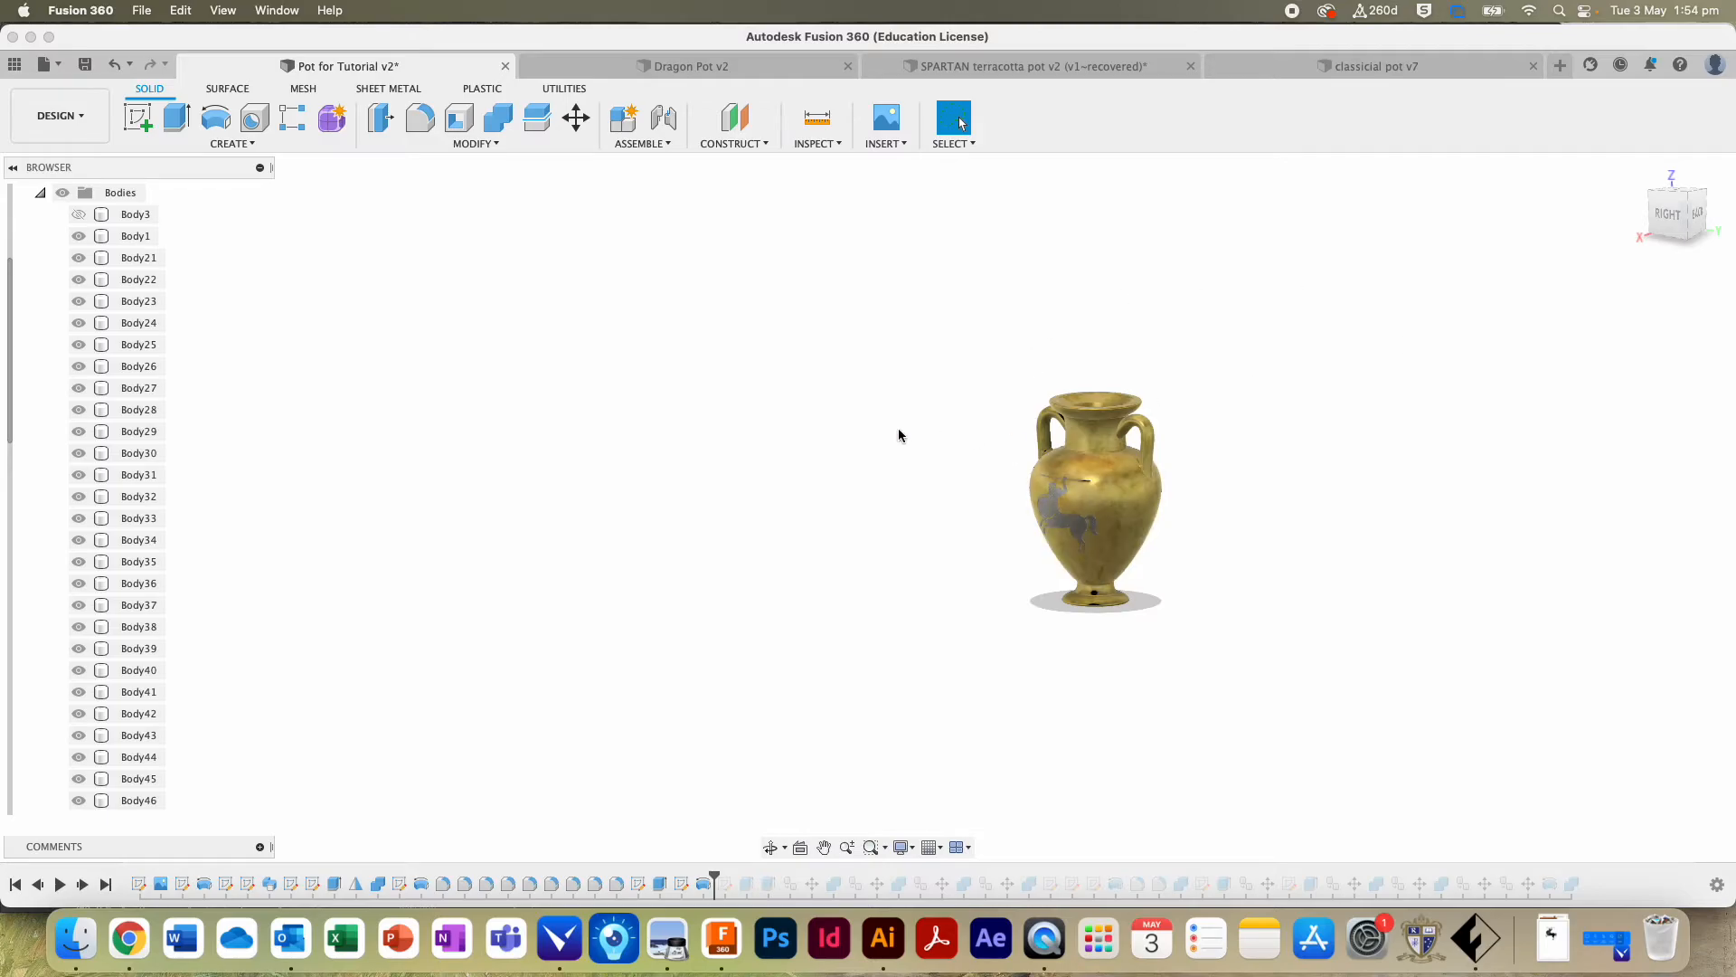
scroll(861, 432, up, 10)
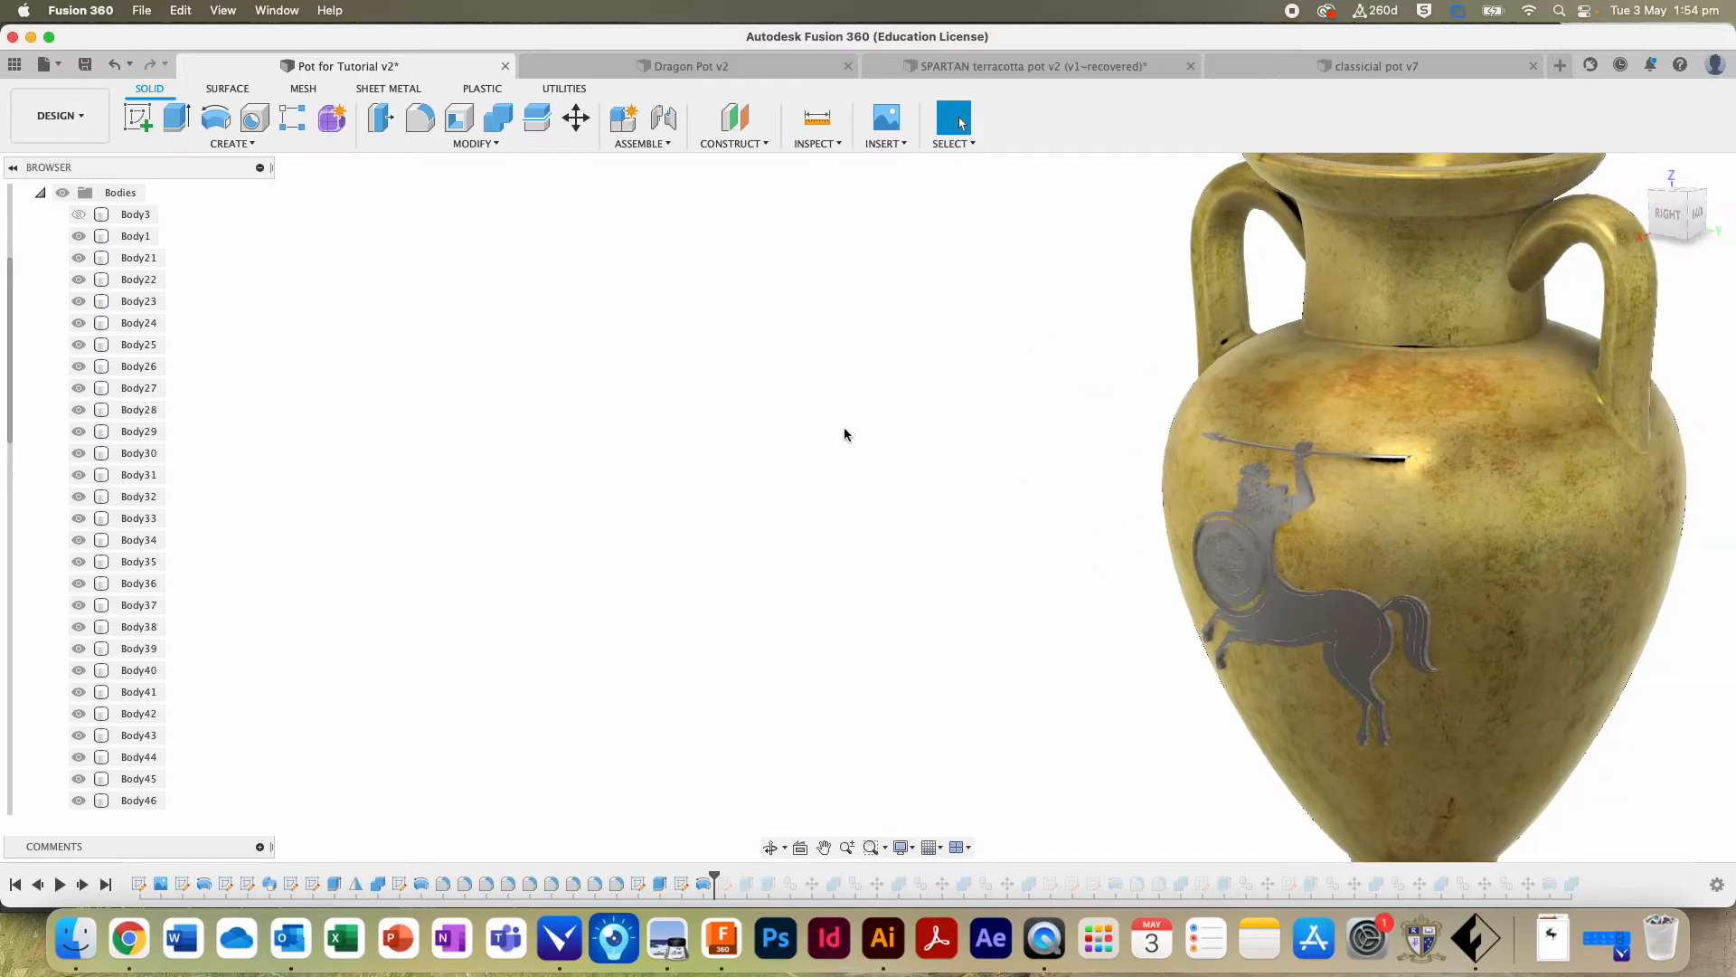
scroll(846, 434, up, 8)
shift+middle_drag(868, 507, 1006, 233)
click(1637, 181)
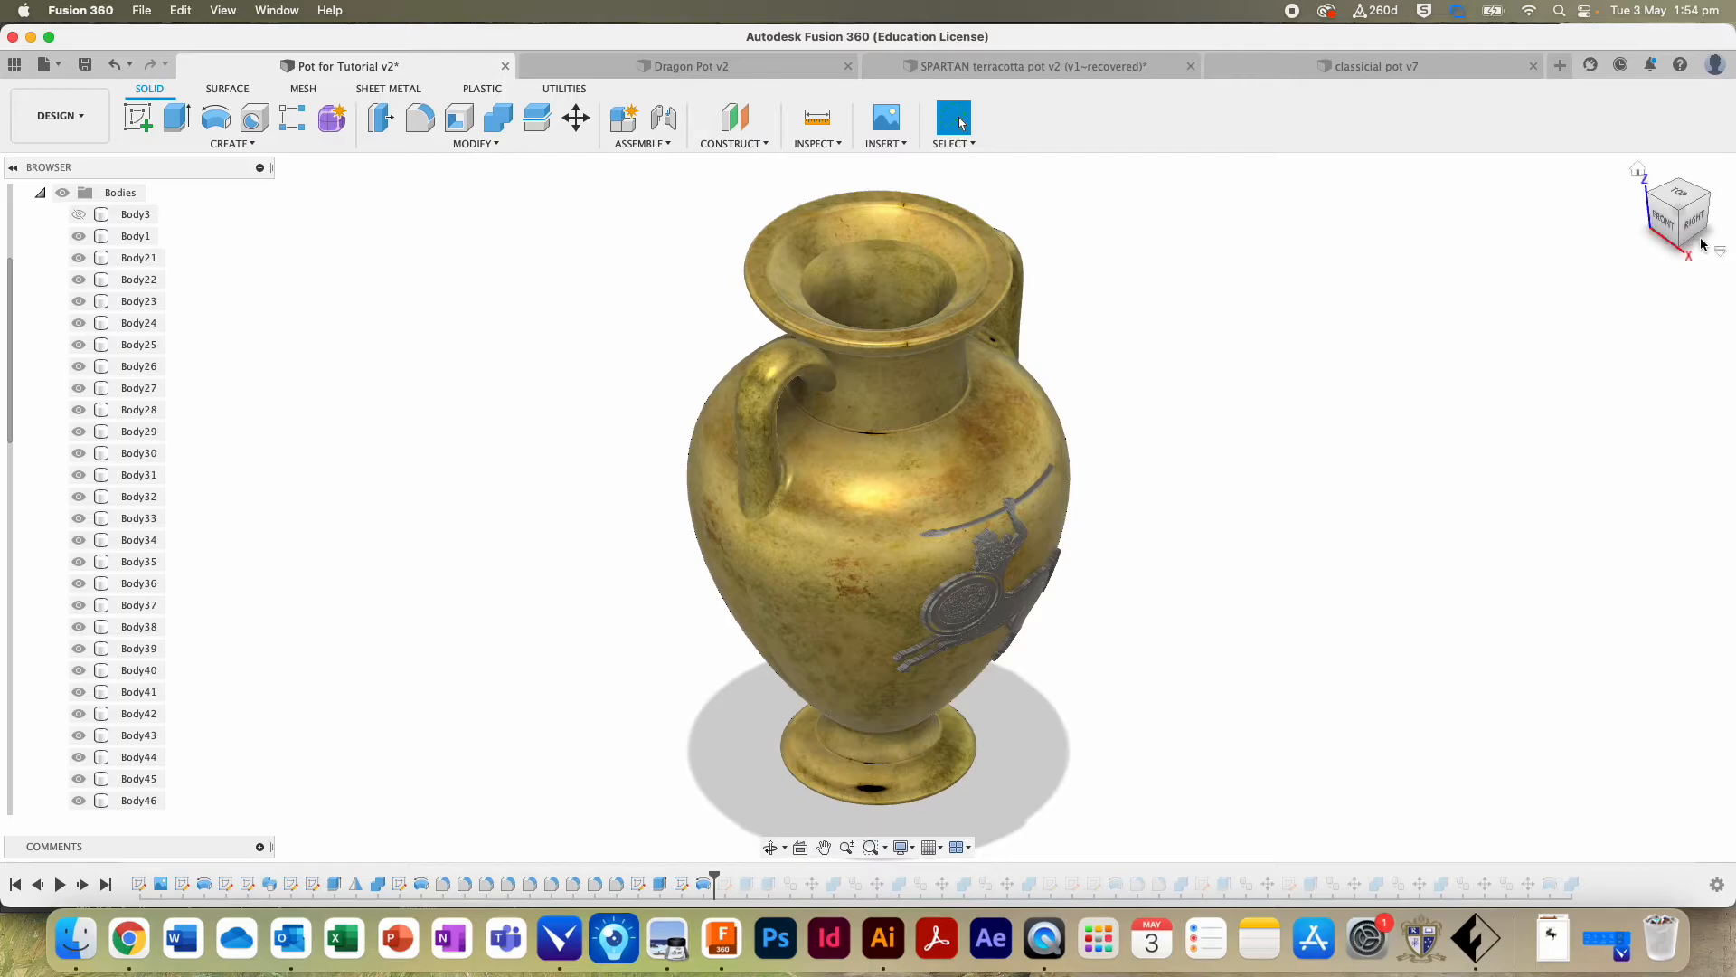
mouse_move(1693, 226)
shift+middle_down()
mouse_move(1696, 197)
mouse_move(1538, 166)
mouse_move(1491, 188)
mouse_move(1501, 202)
shift+middle_up()
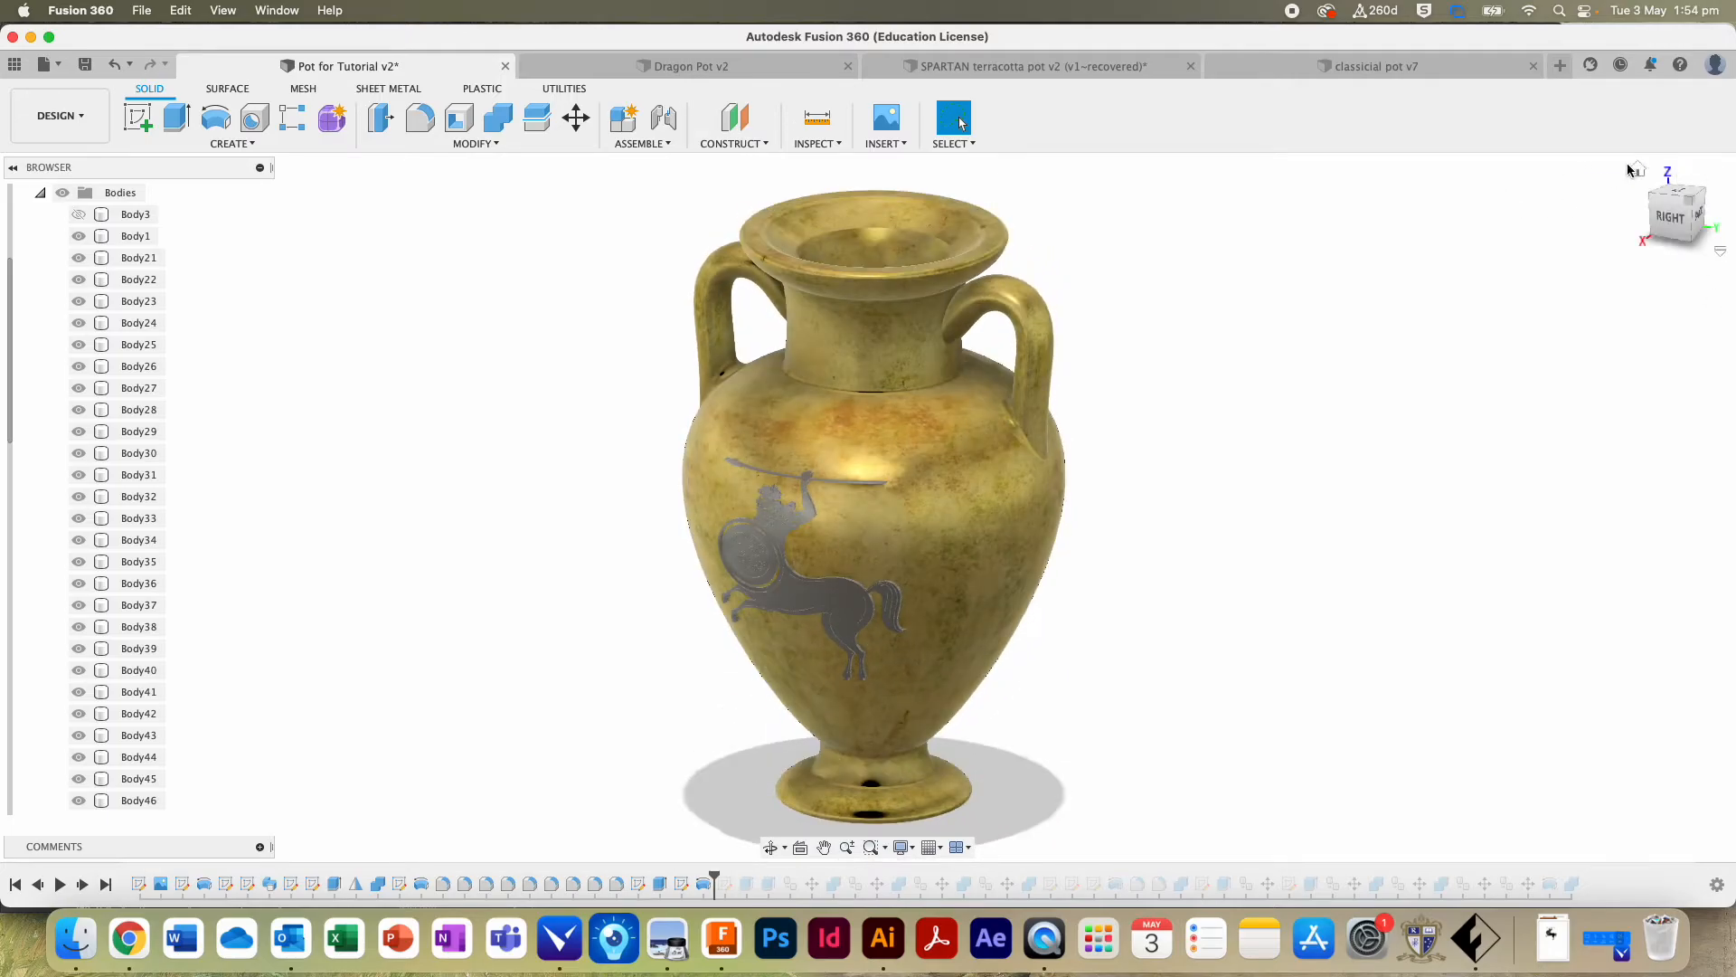
click(1638, 172)
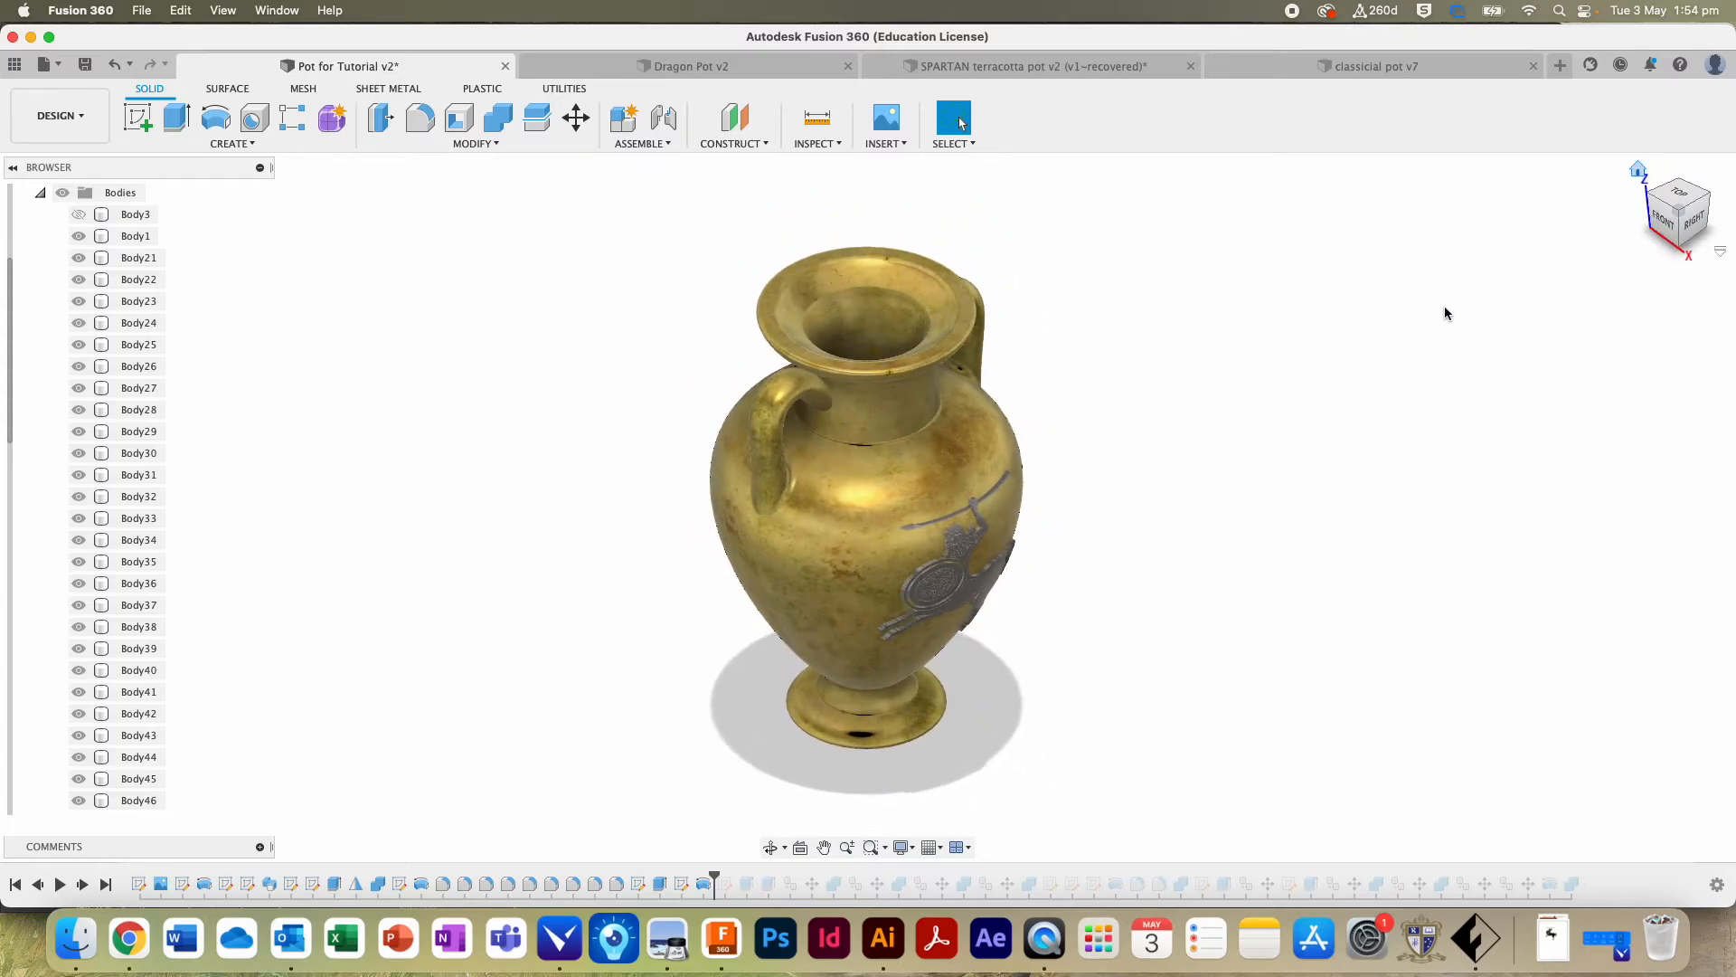
click(1694, 226)
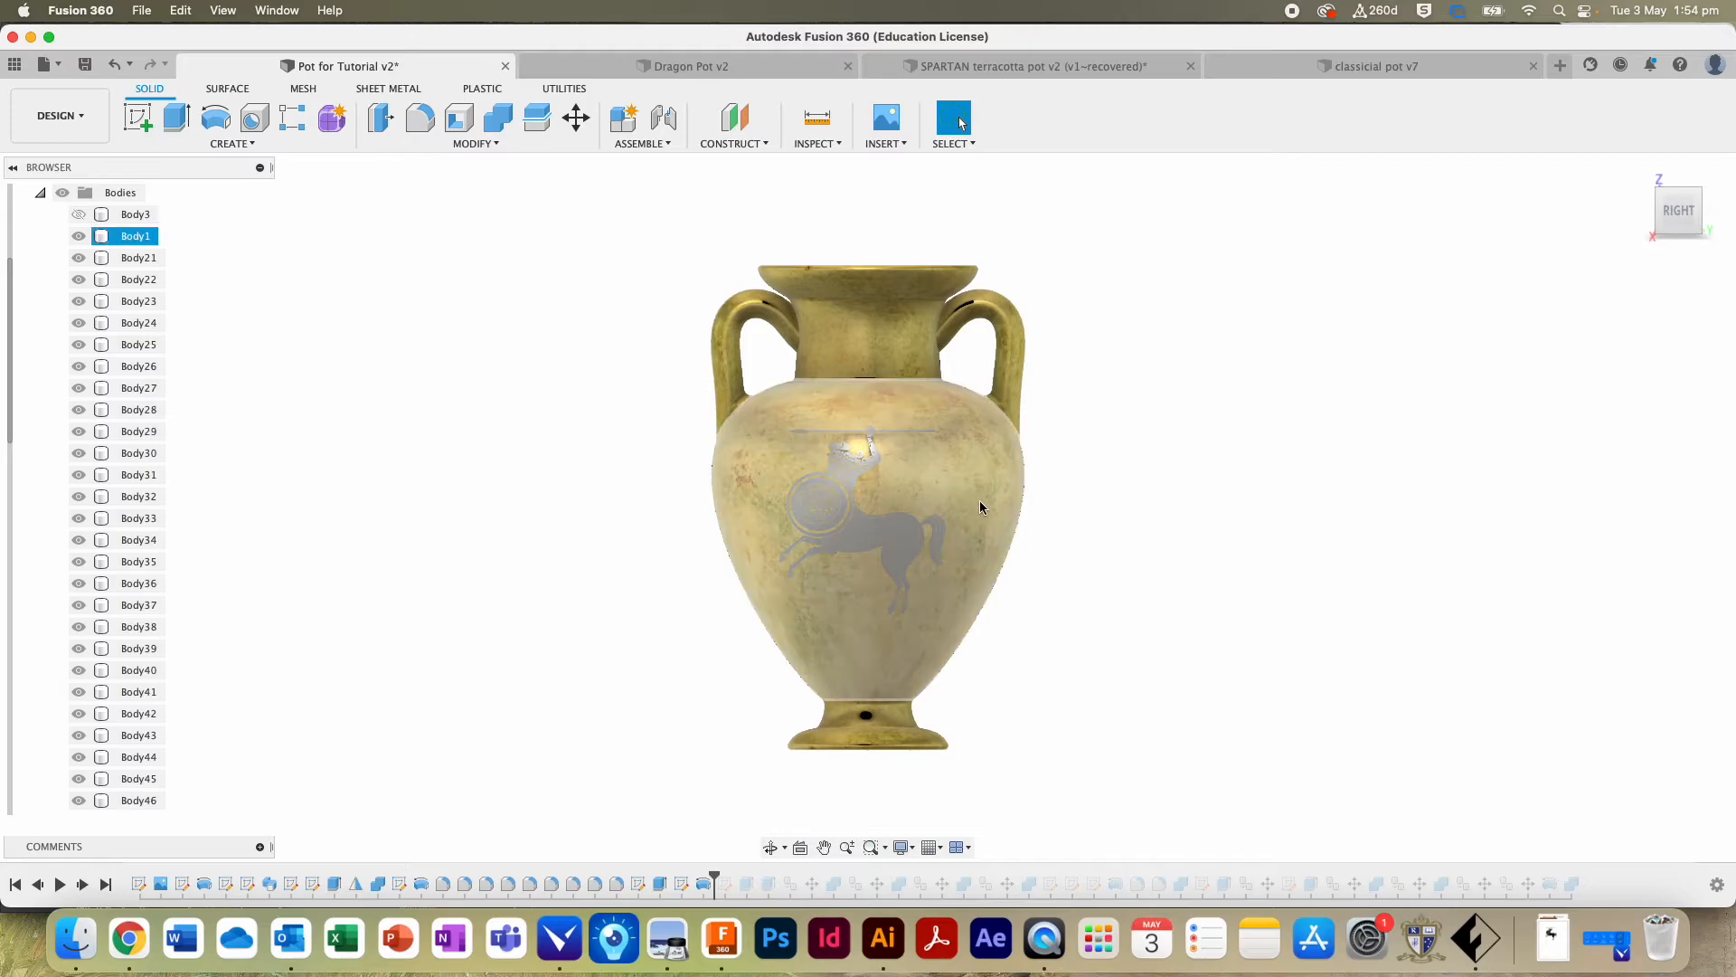
scroll(357, 419, up, 3)
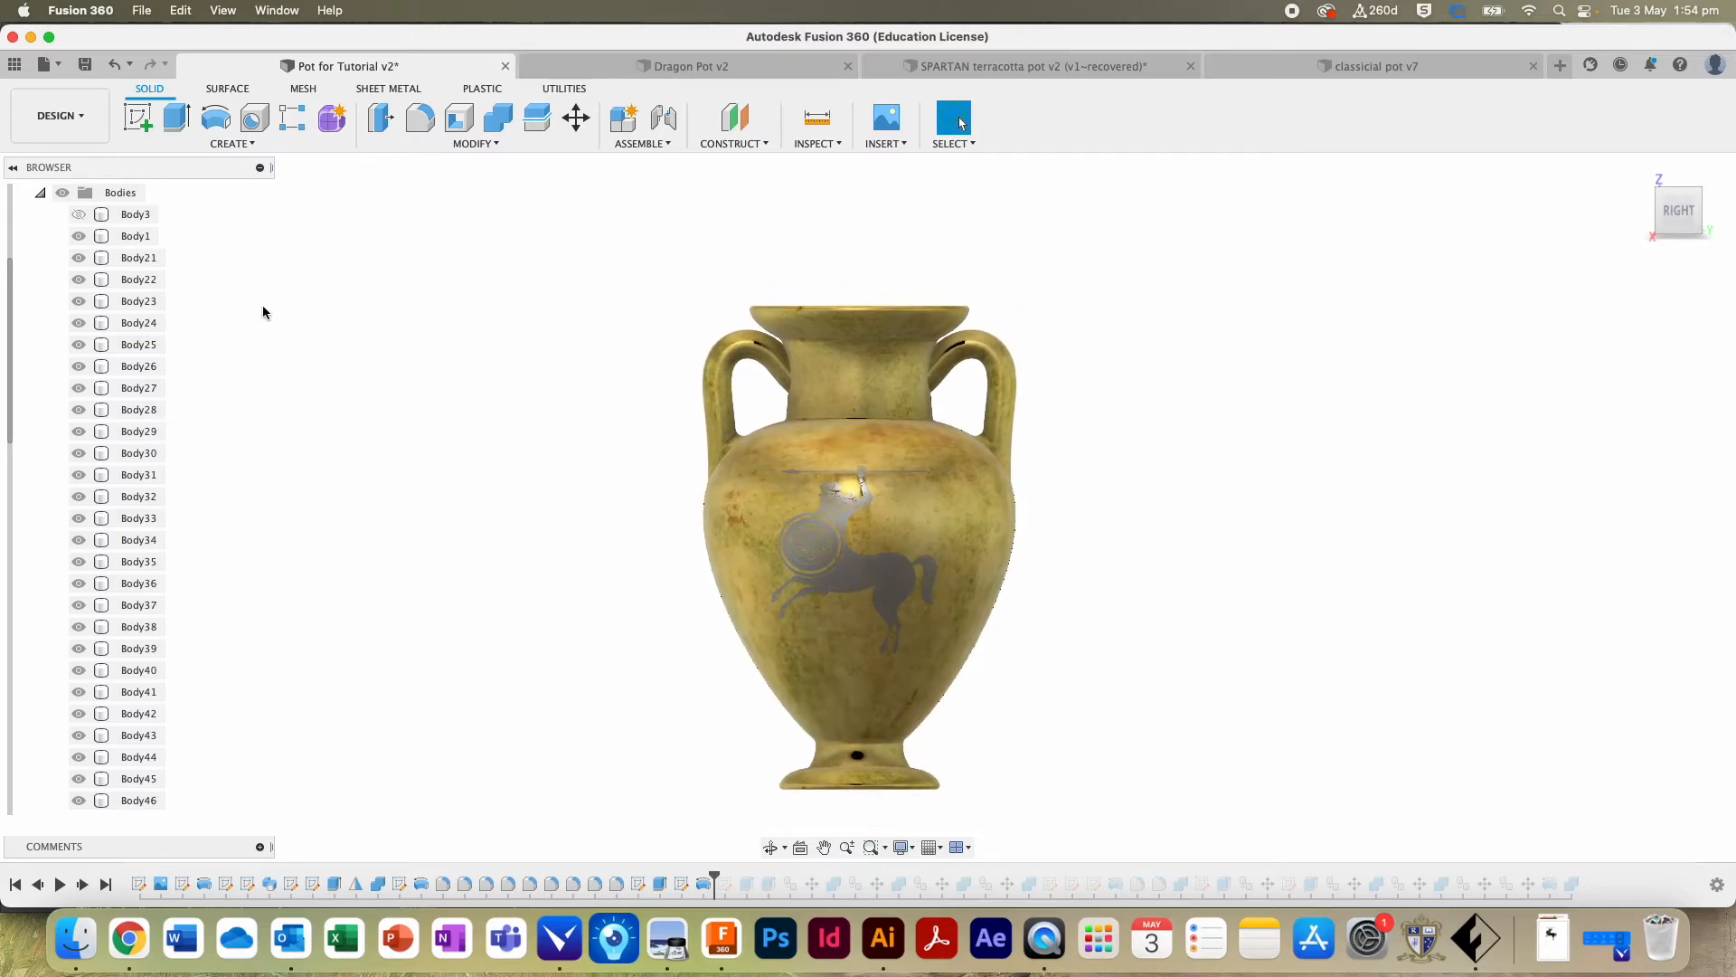
click(1637, 170)
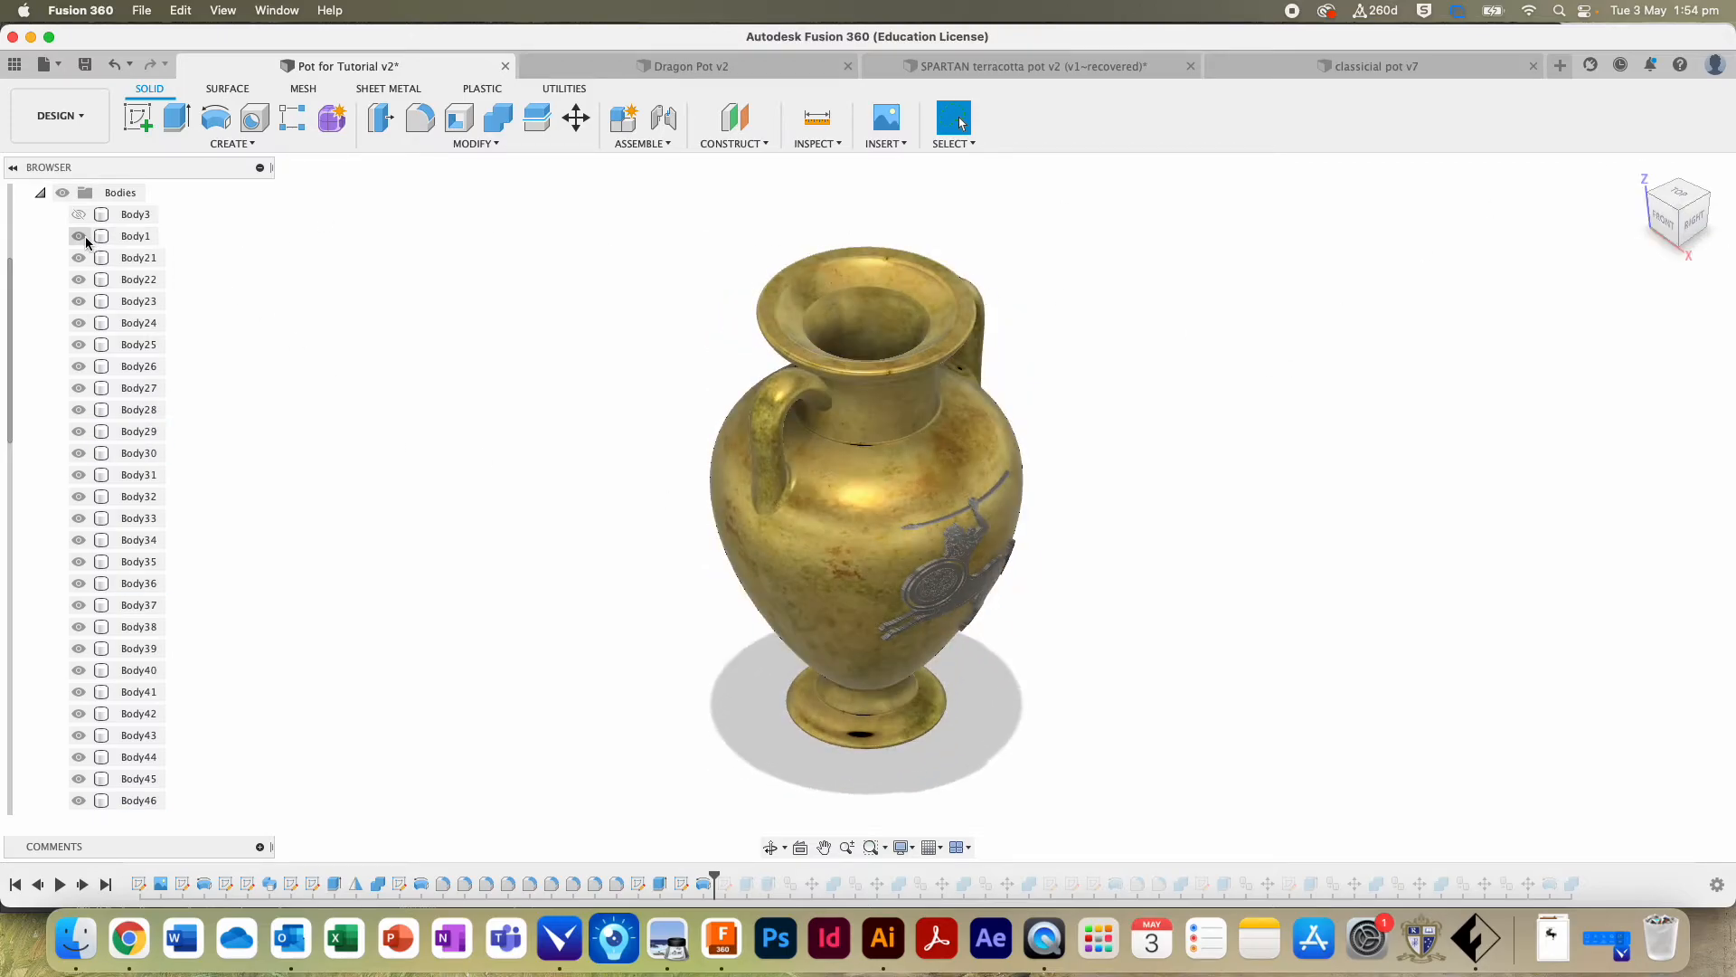
Step: Hide Body1, show the block Body3, and start Move/Copy on the centaur bodies Body21 through Body55
click(81, 236)
click(79, 214)
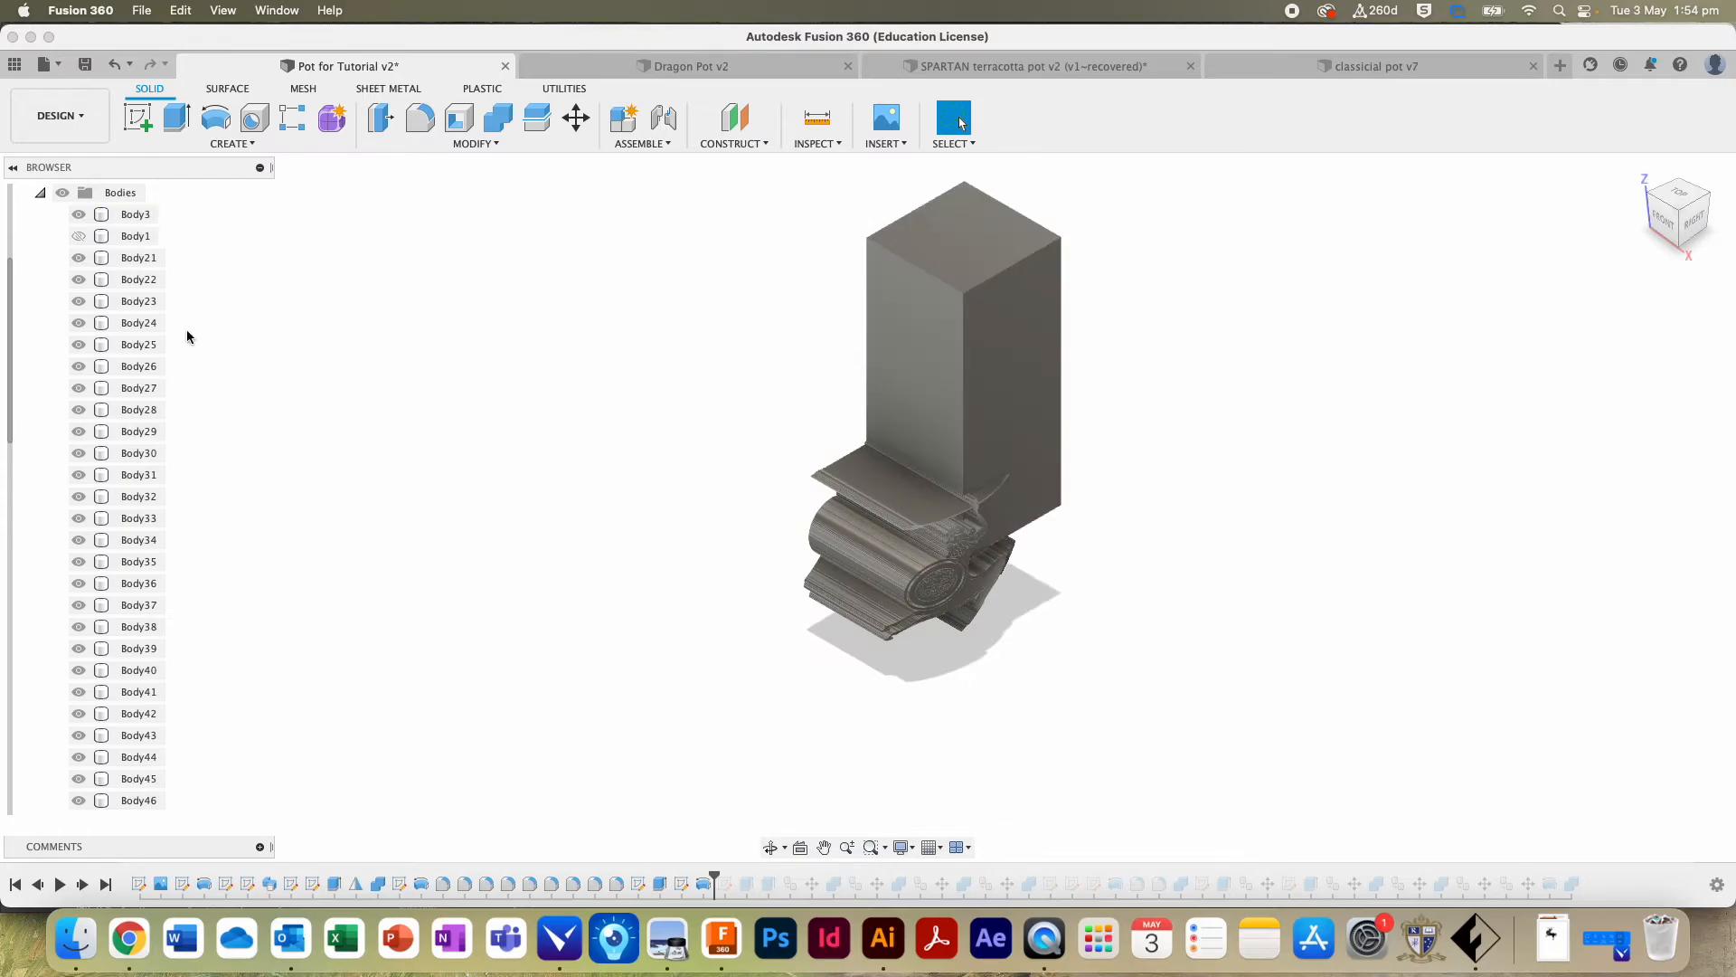
click(138, 258)
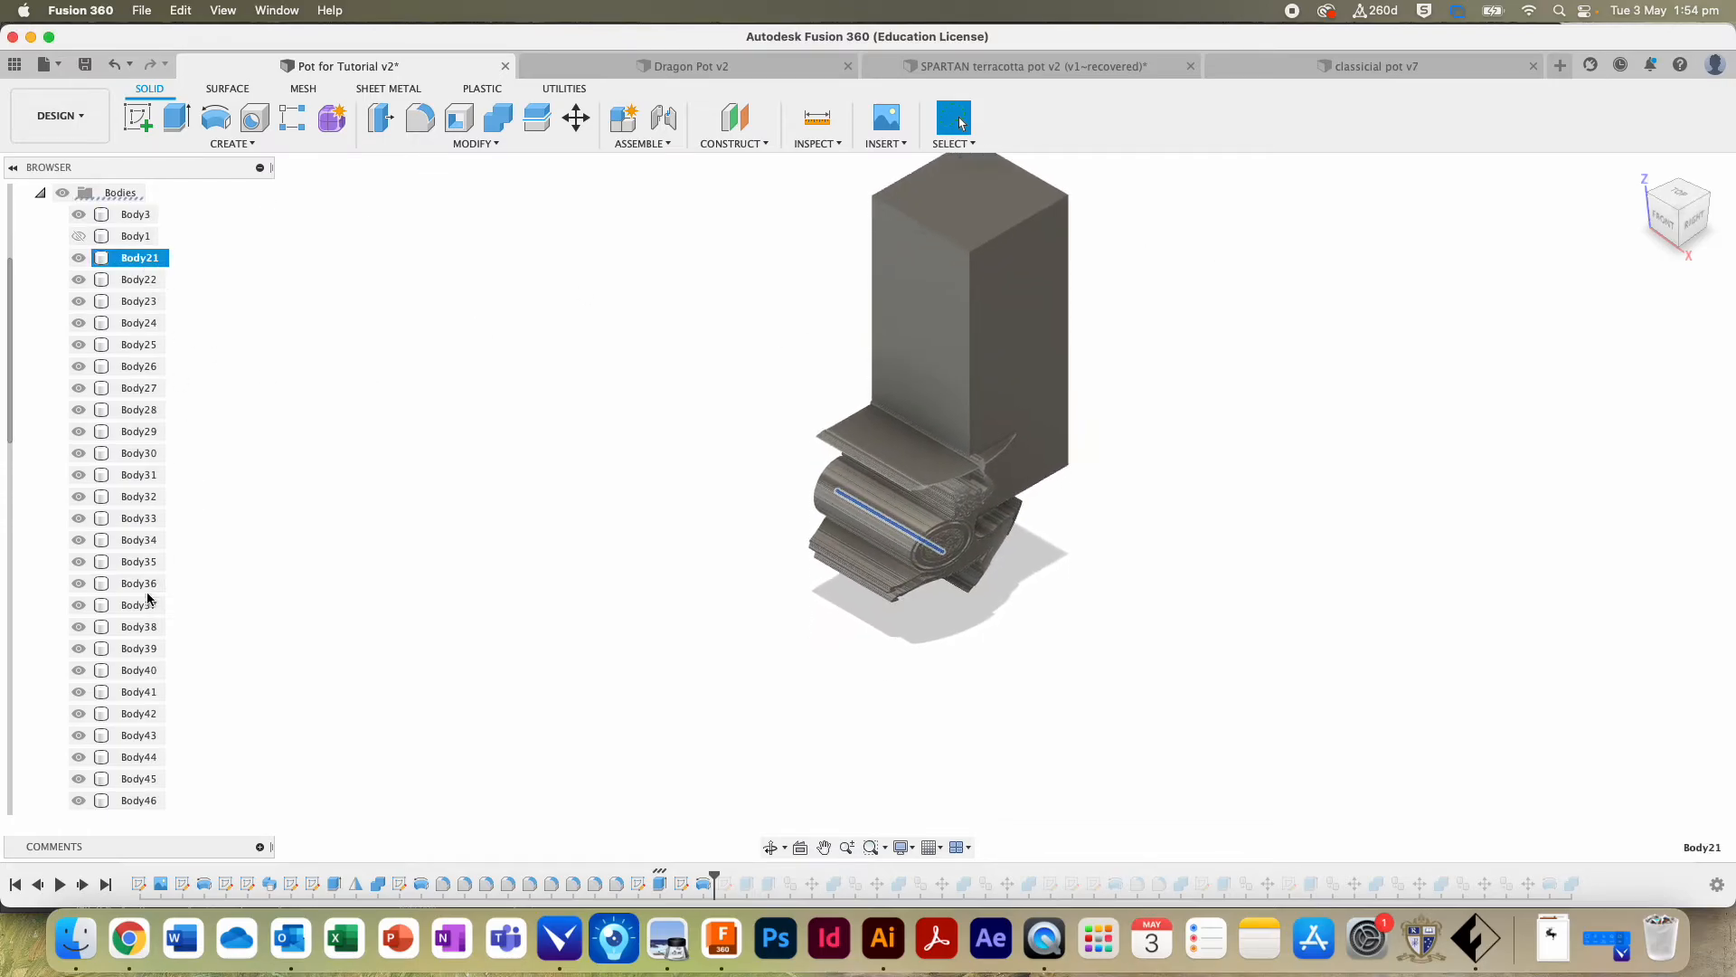
scroll(150, 599, down, 5)
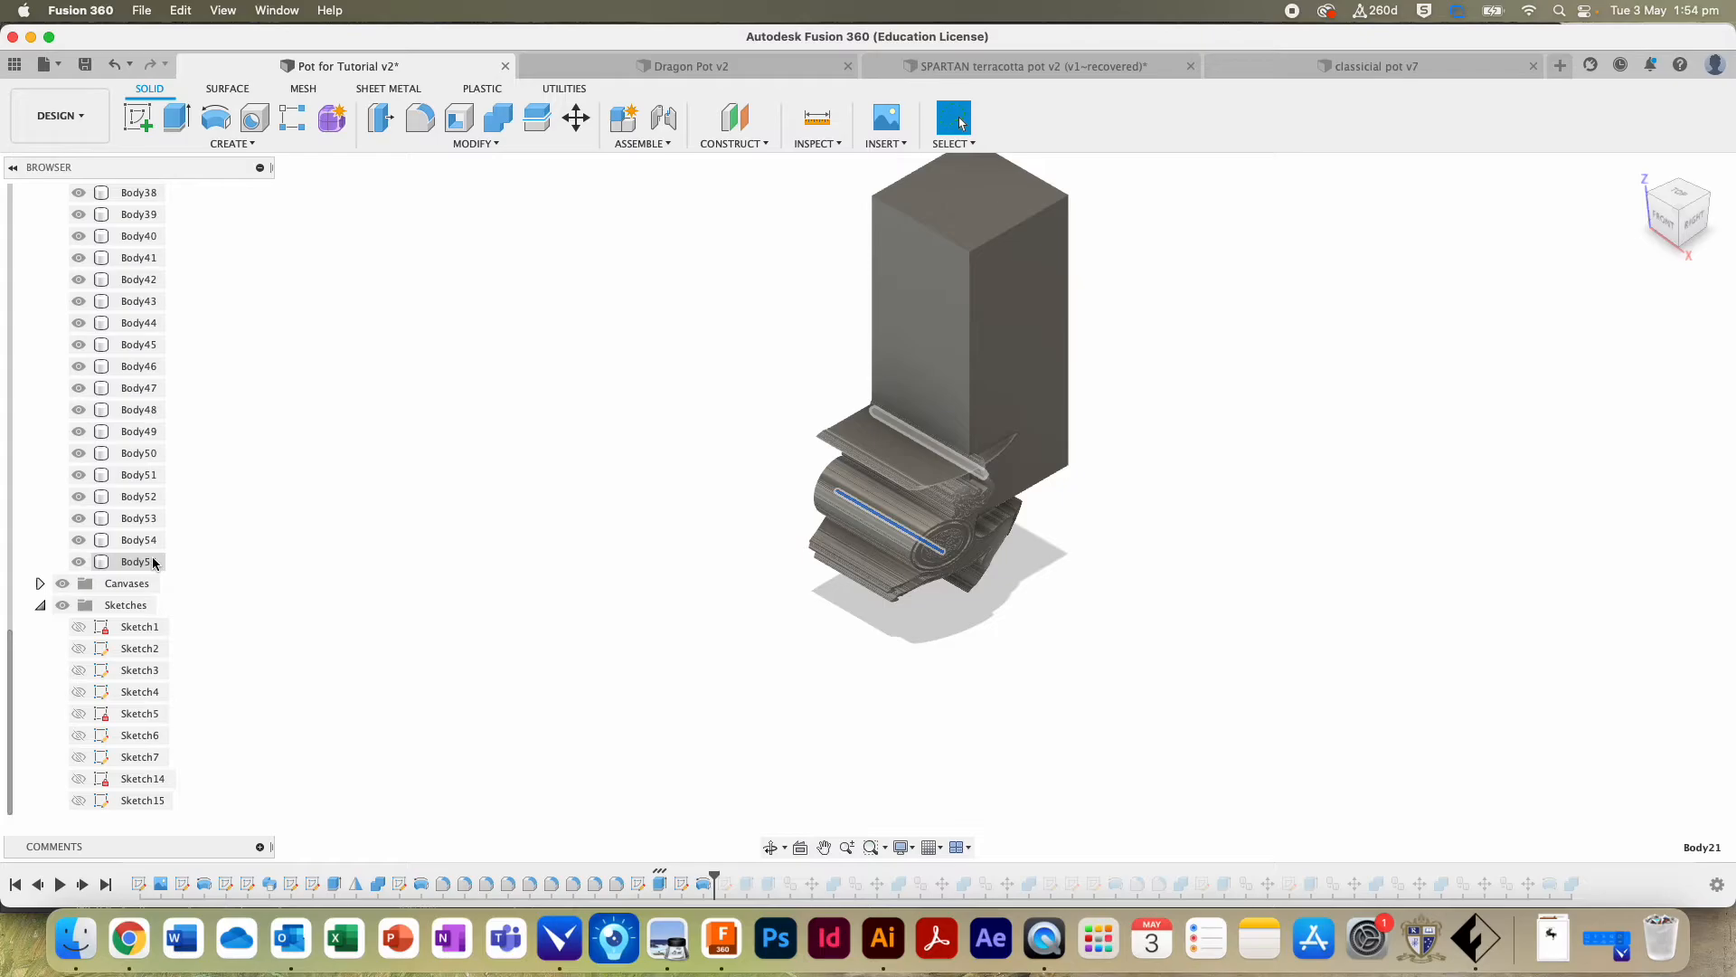
shift+click(154, 563)
right_click(153, 562)
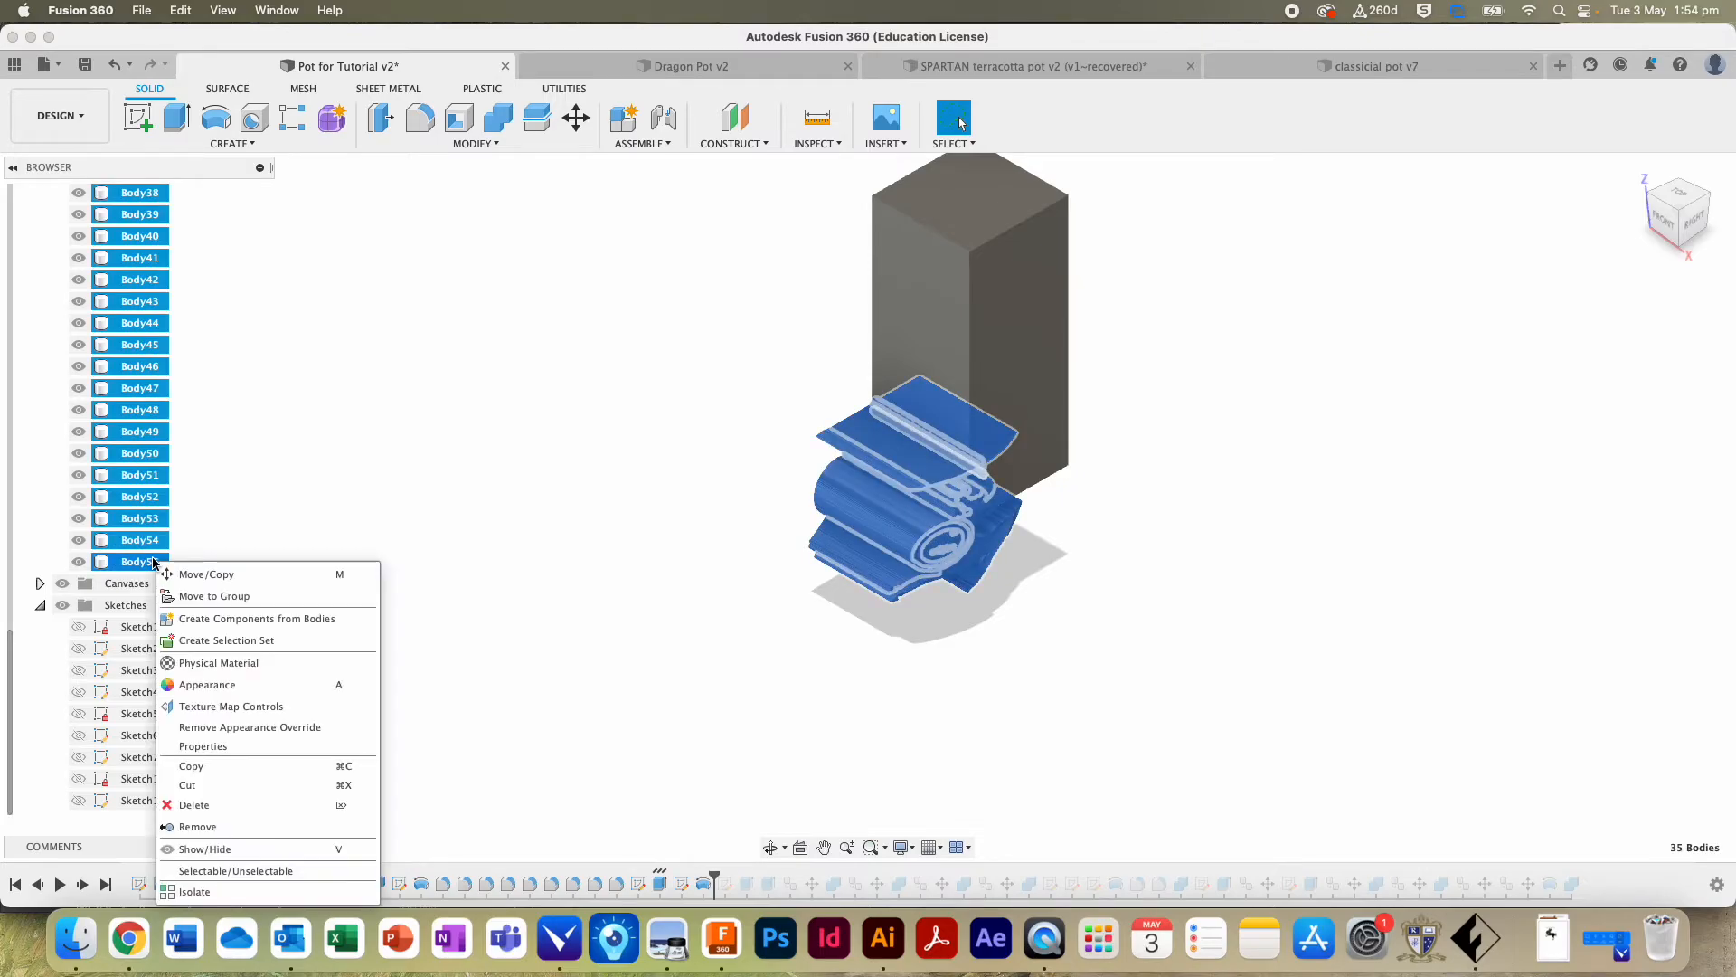
click(182, 576)
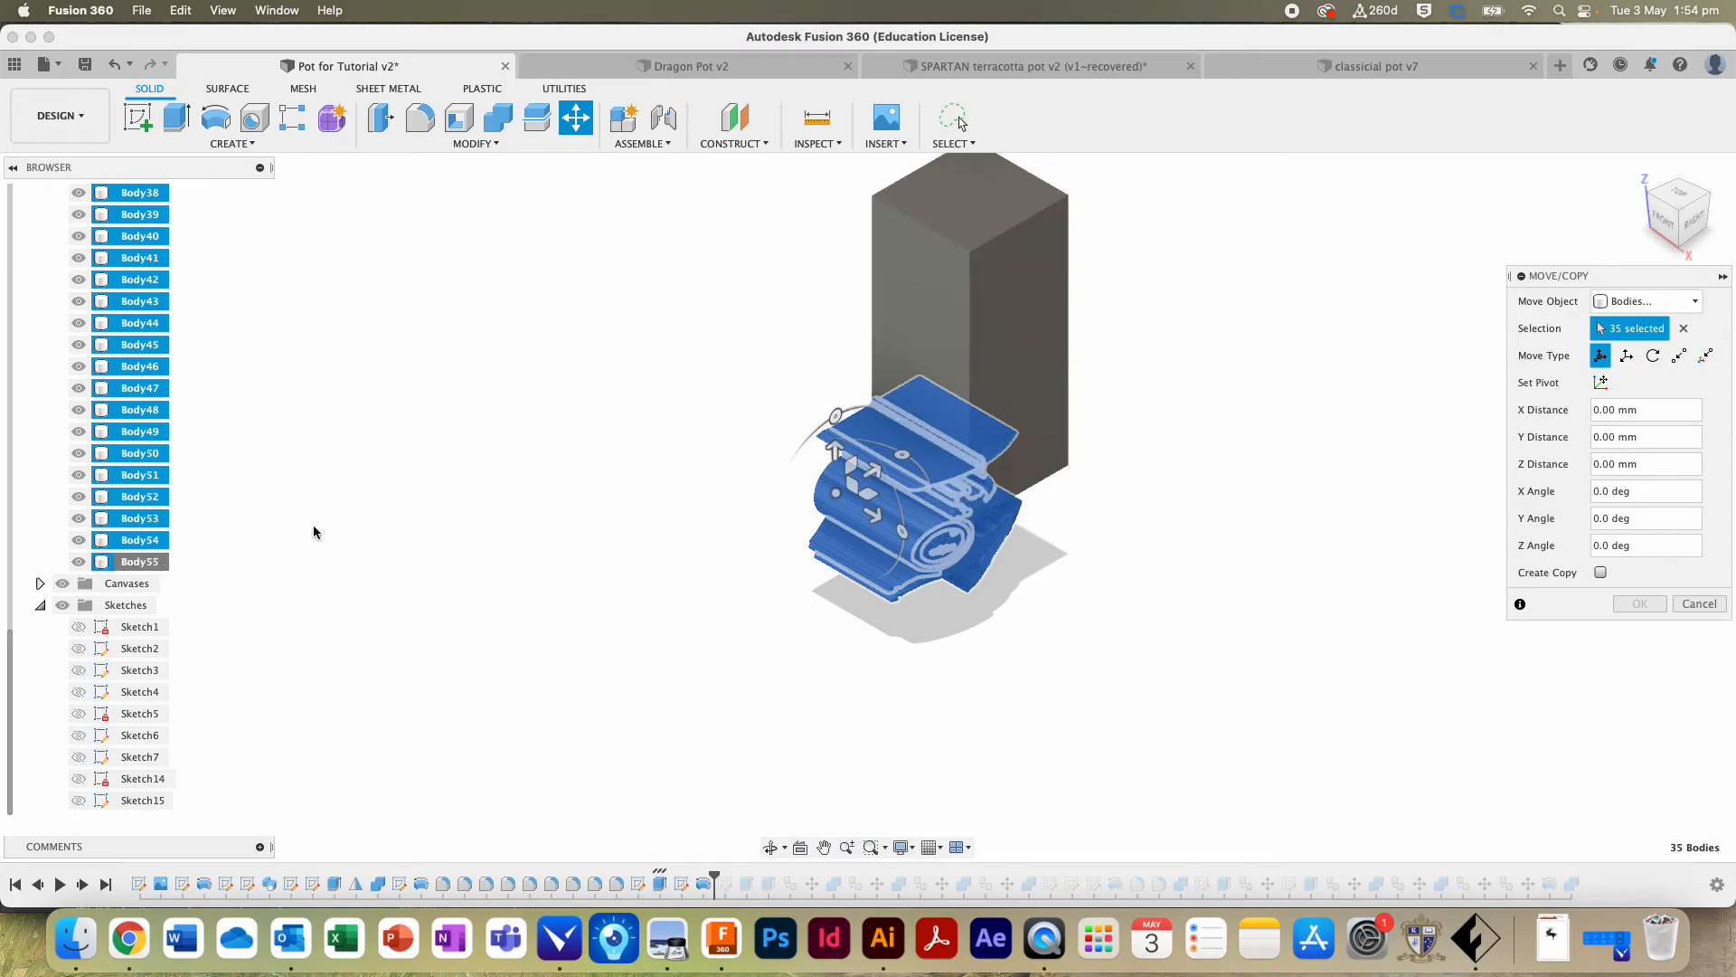
Step: Rotate a copy of the selected centaur bodies 180 degrees about the vertical edge of block Body3 at the pot's centre
click(1653, 358)
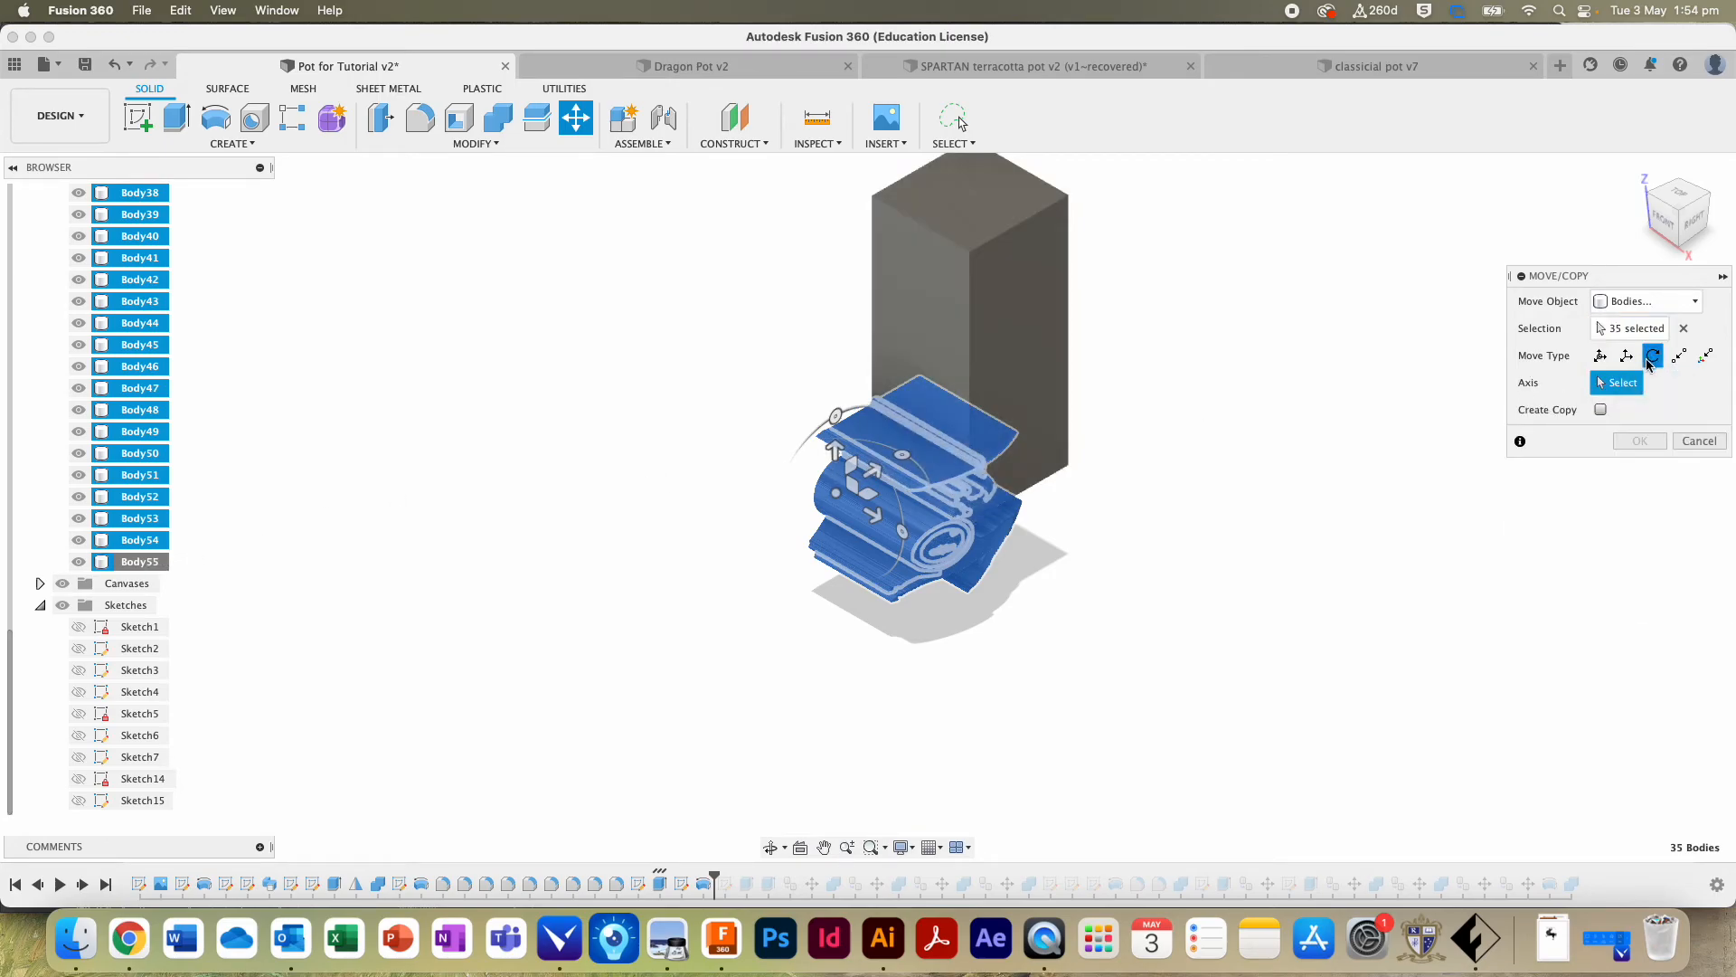
click(1601, 356)
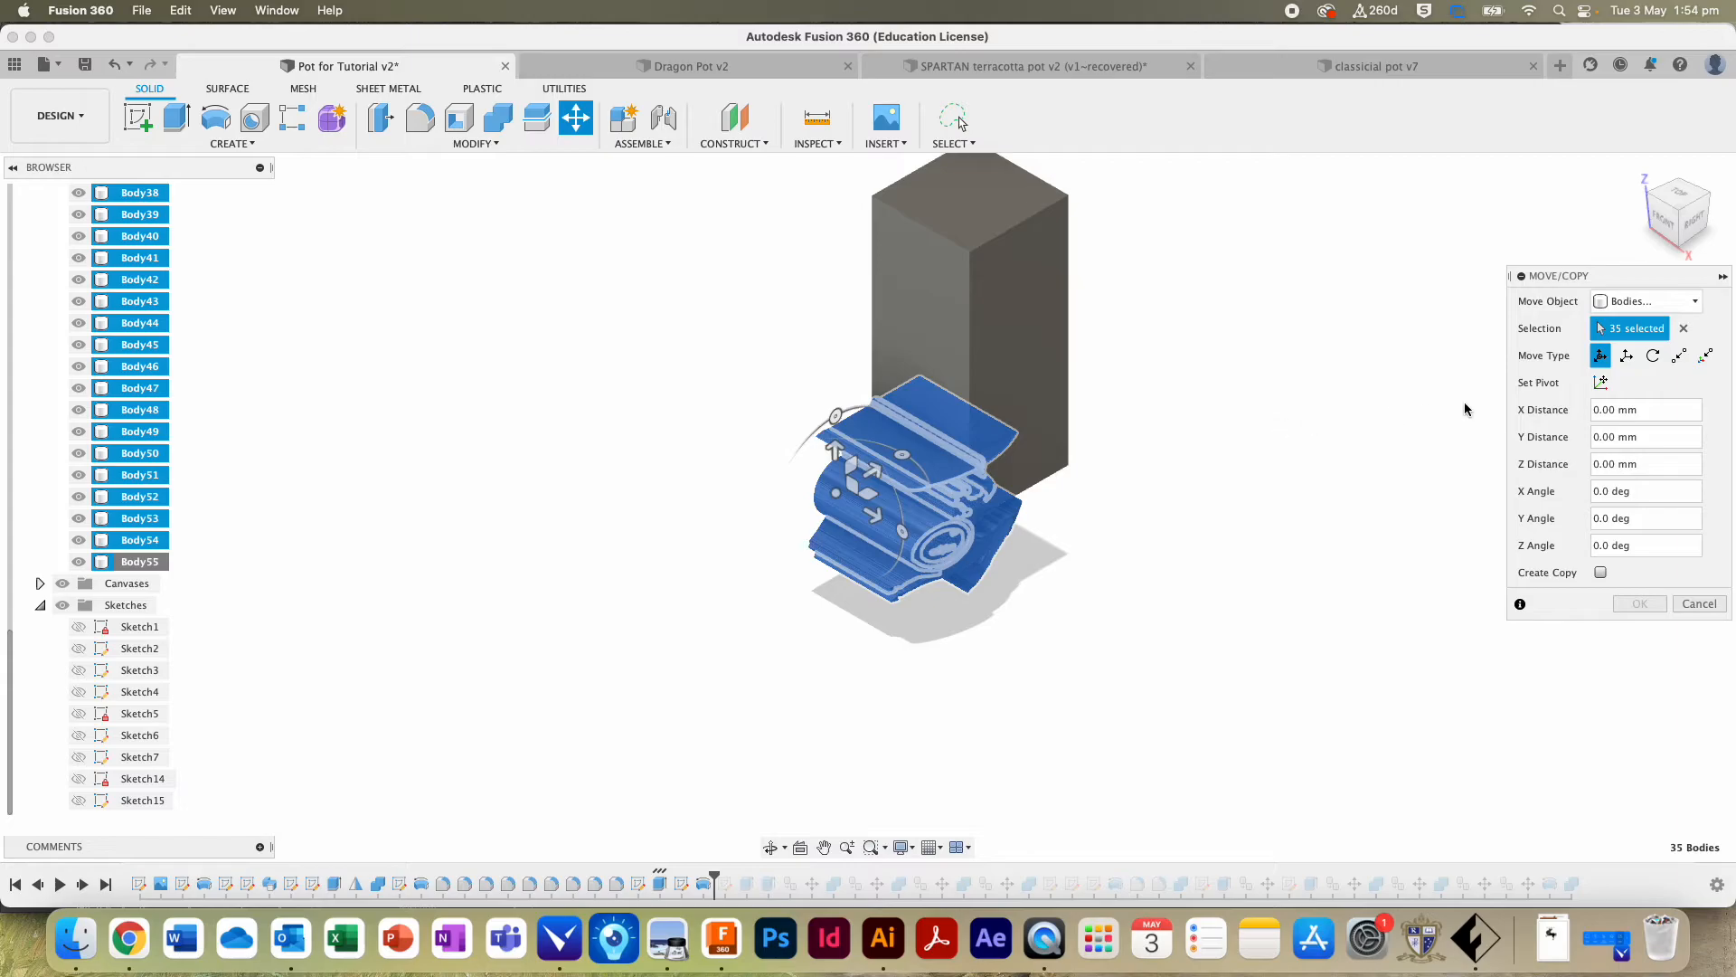
click(1653, 358)
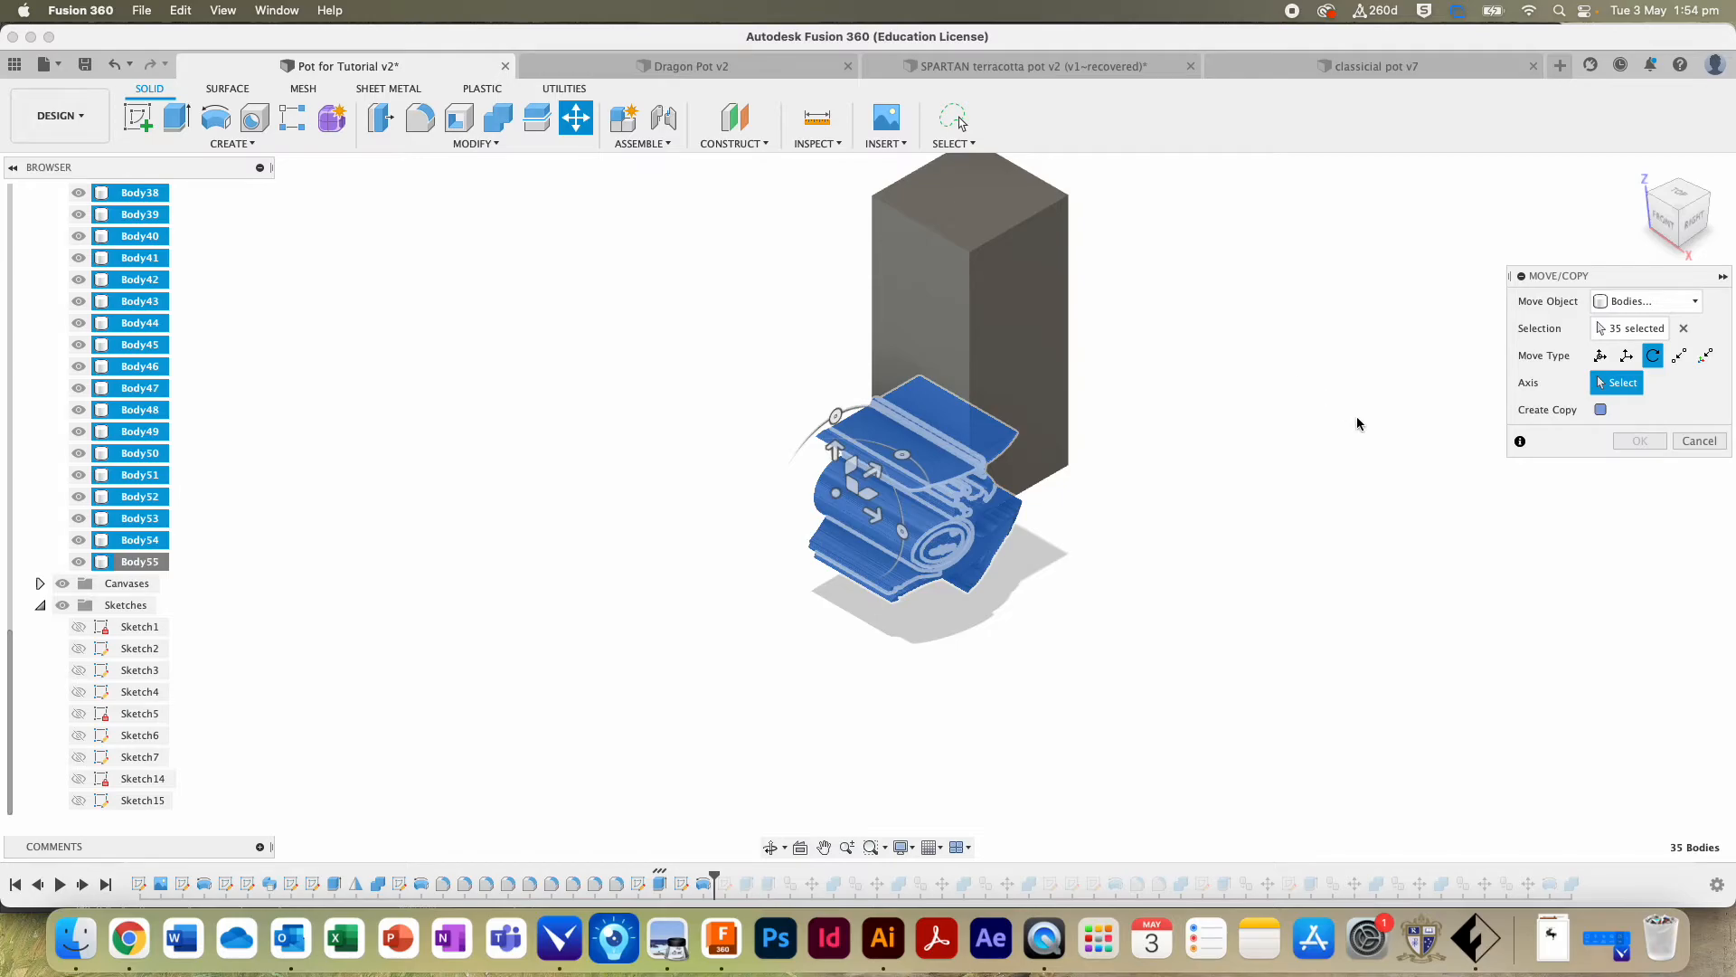
click(1600, 410)
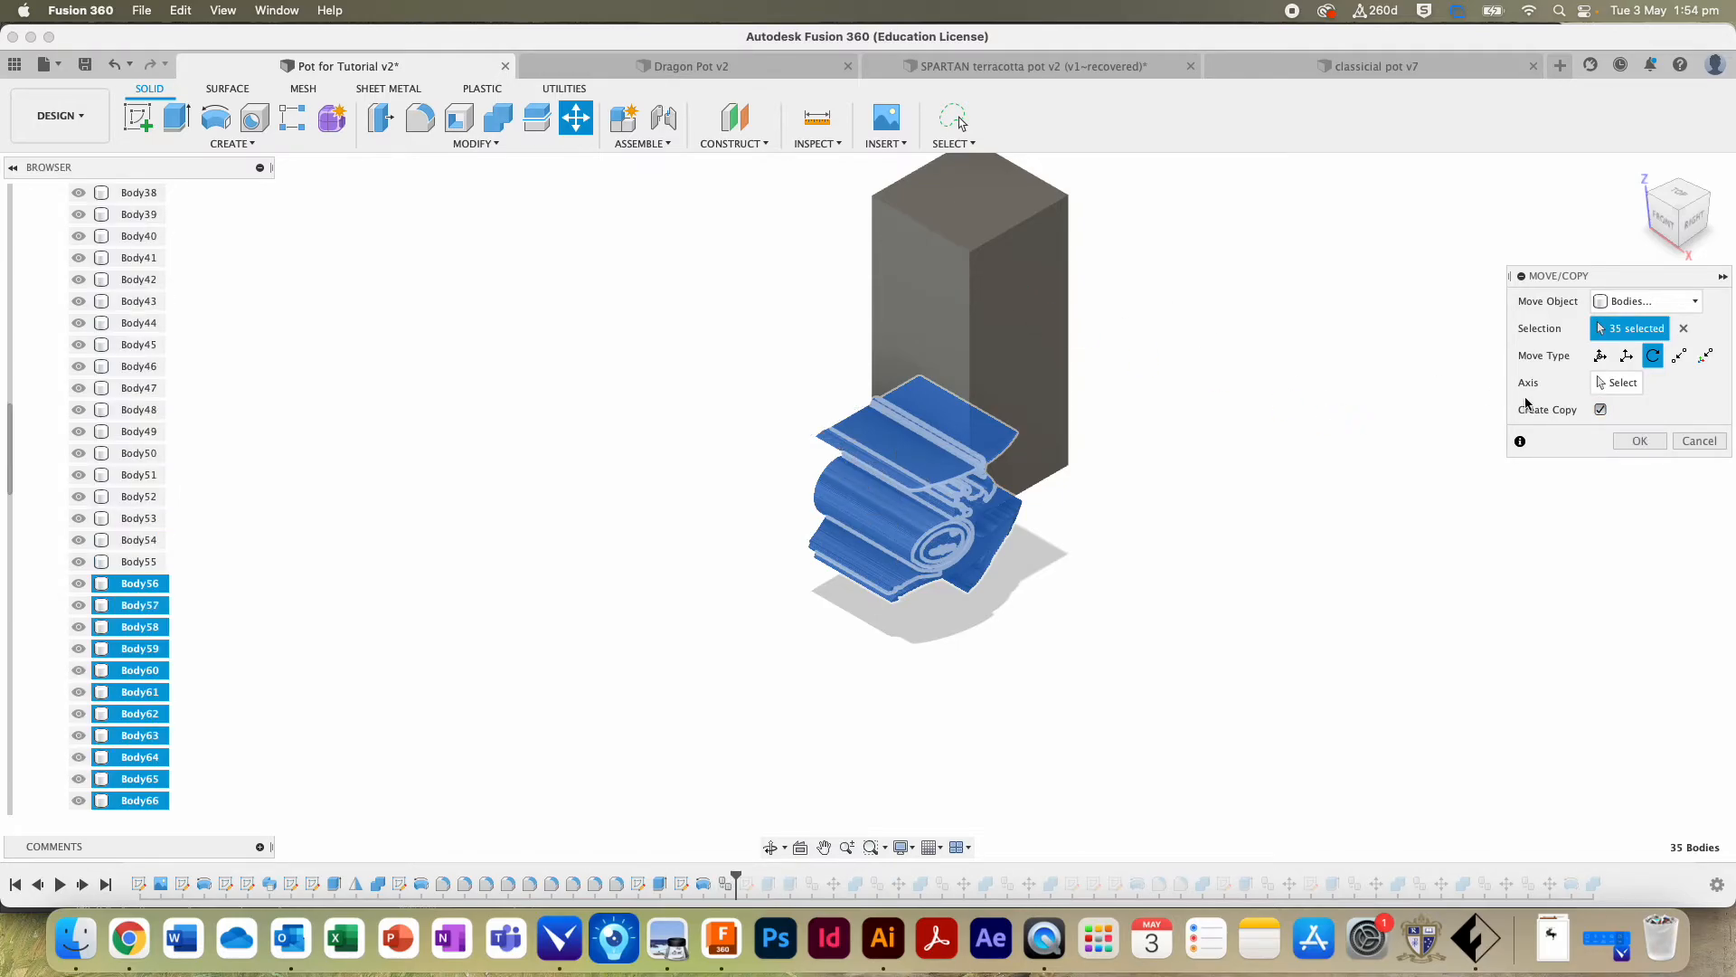
click(1602, 385)
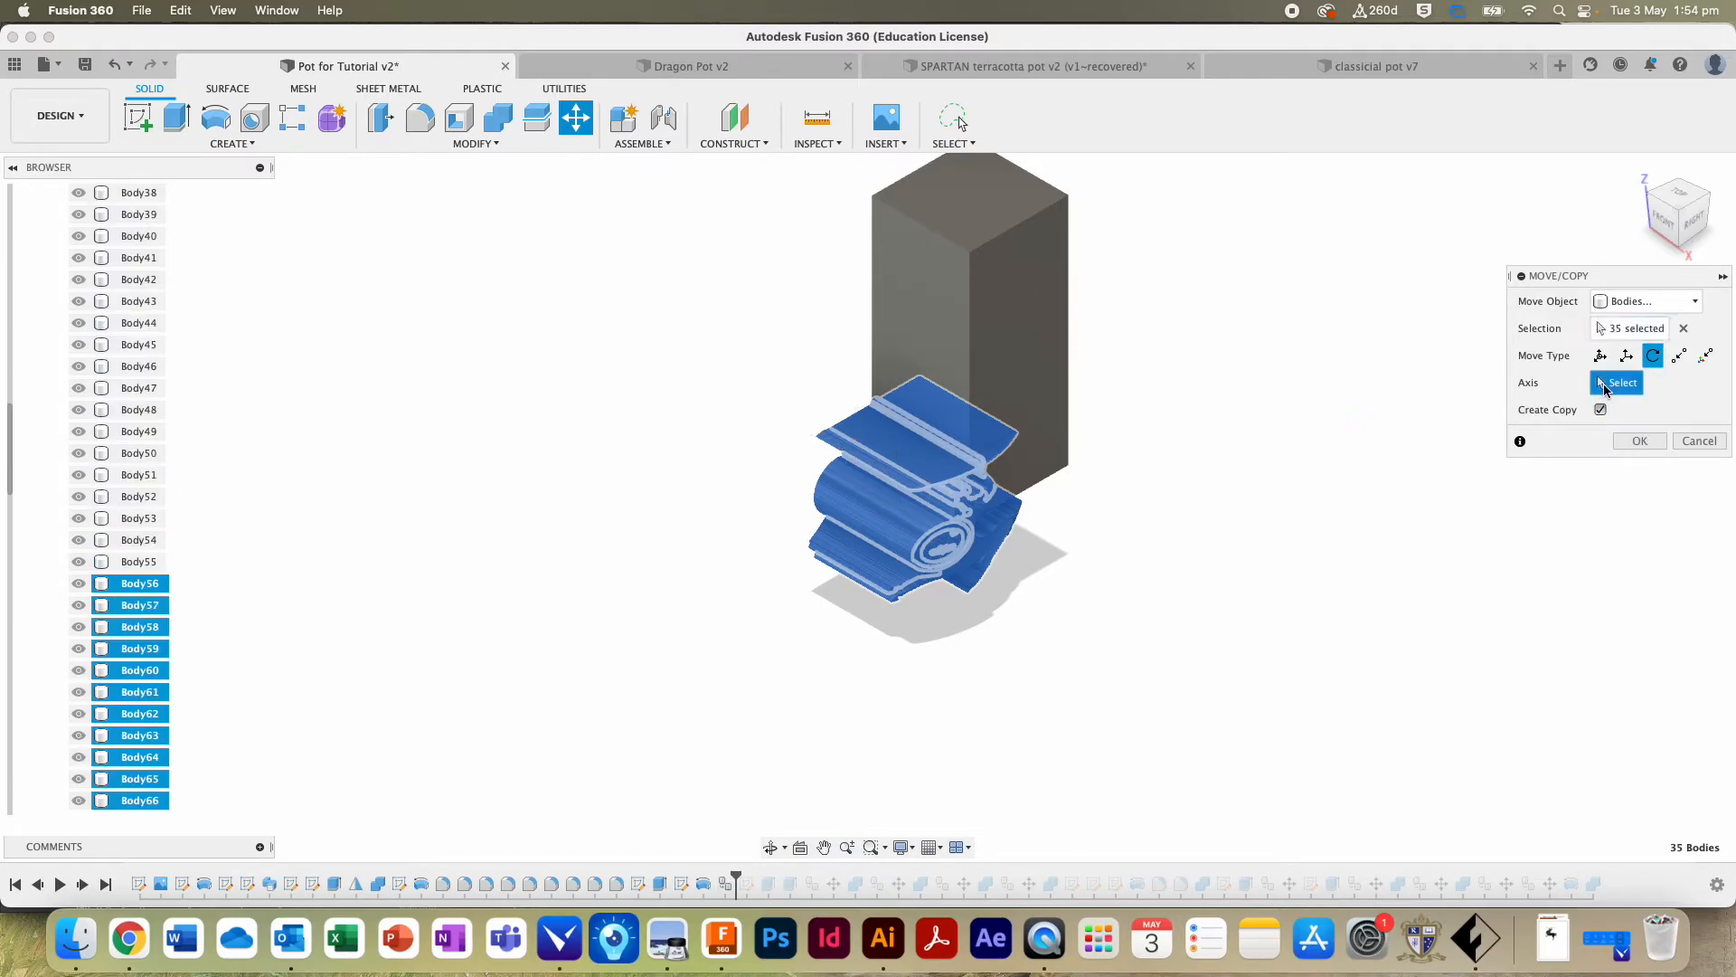
click(870, 299)
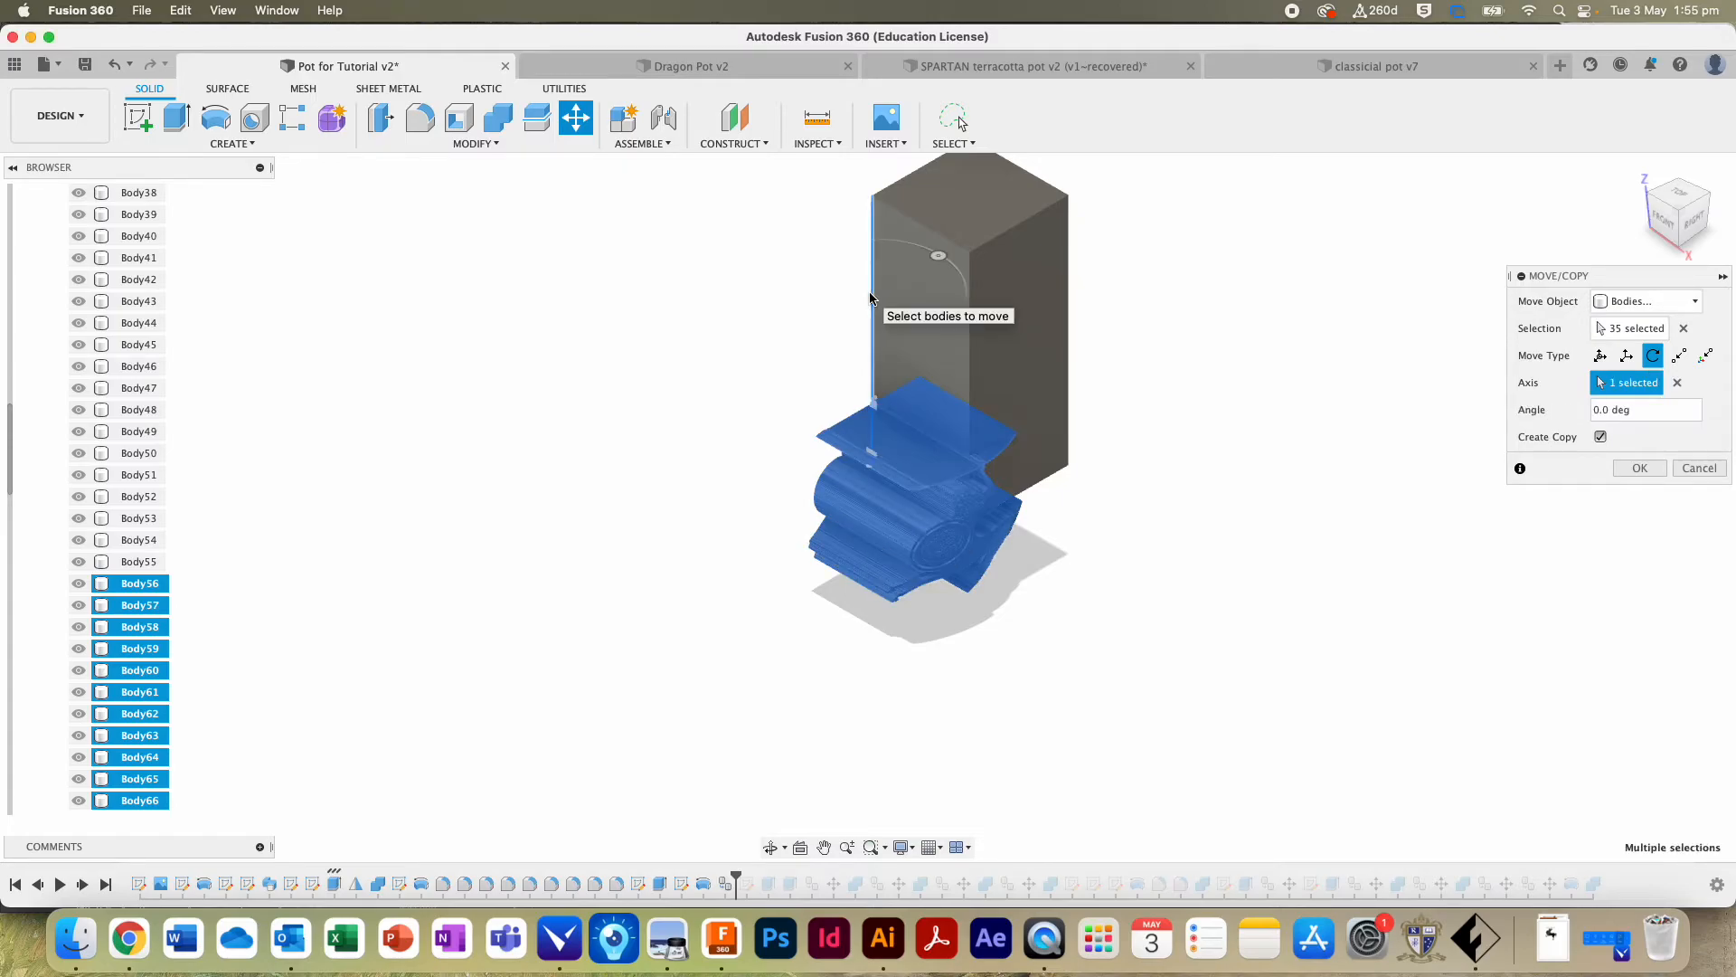
click(1662, 410)
text(180)
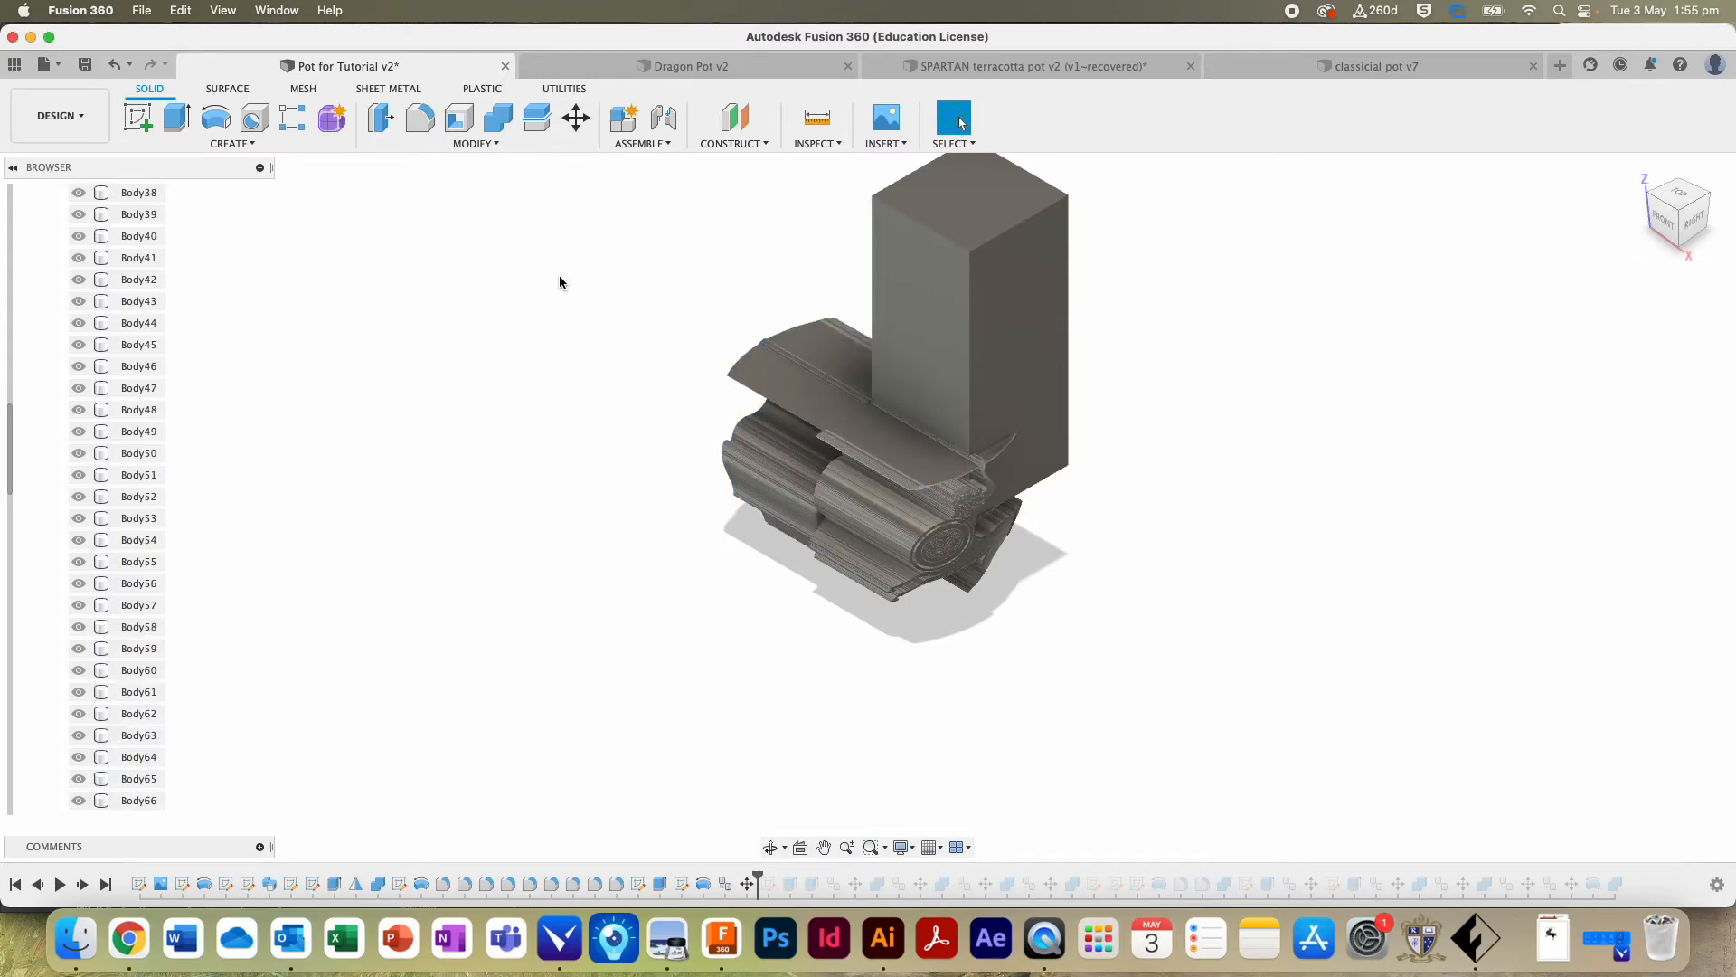
Step: Show the pot body Body1, hide the block Body3, and inspect the copied centaur on the opposite side of the pot
scroll(30, 325, up, 10)
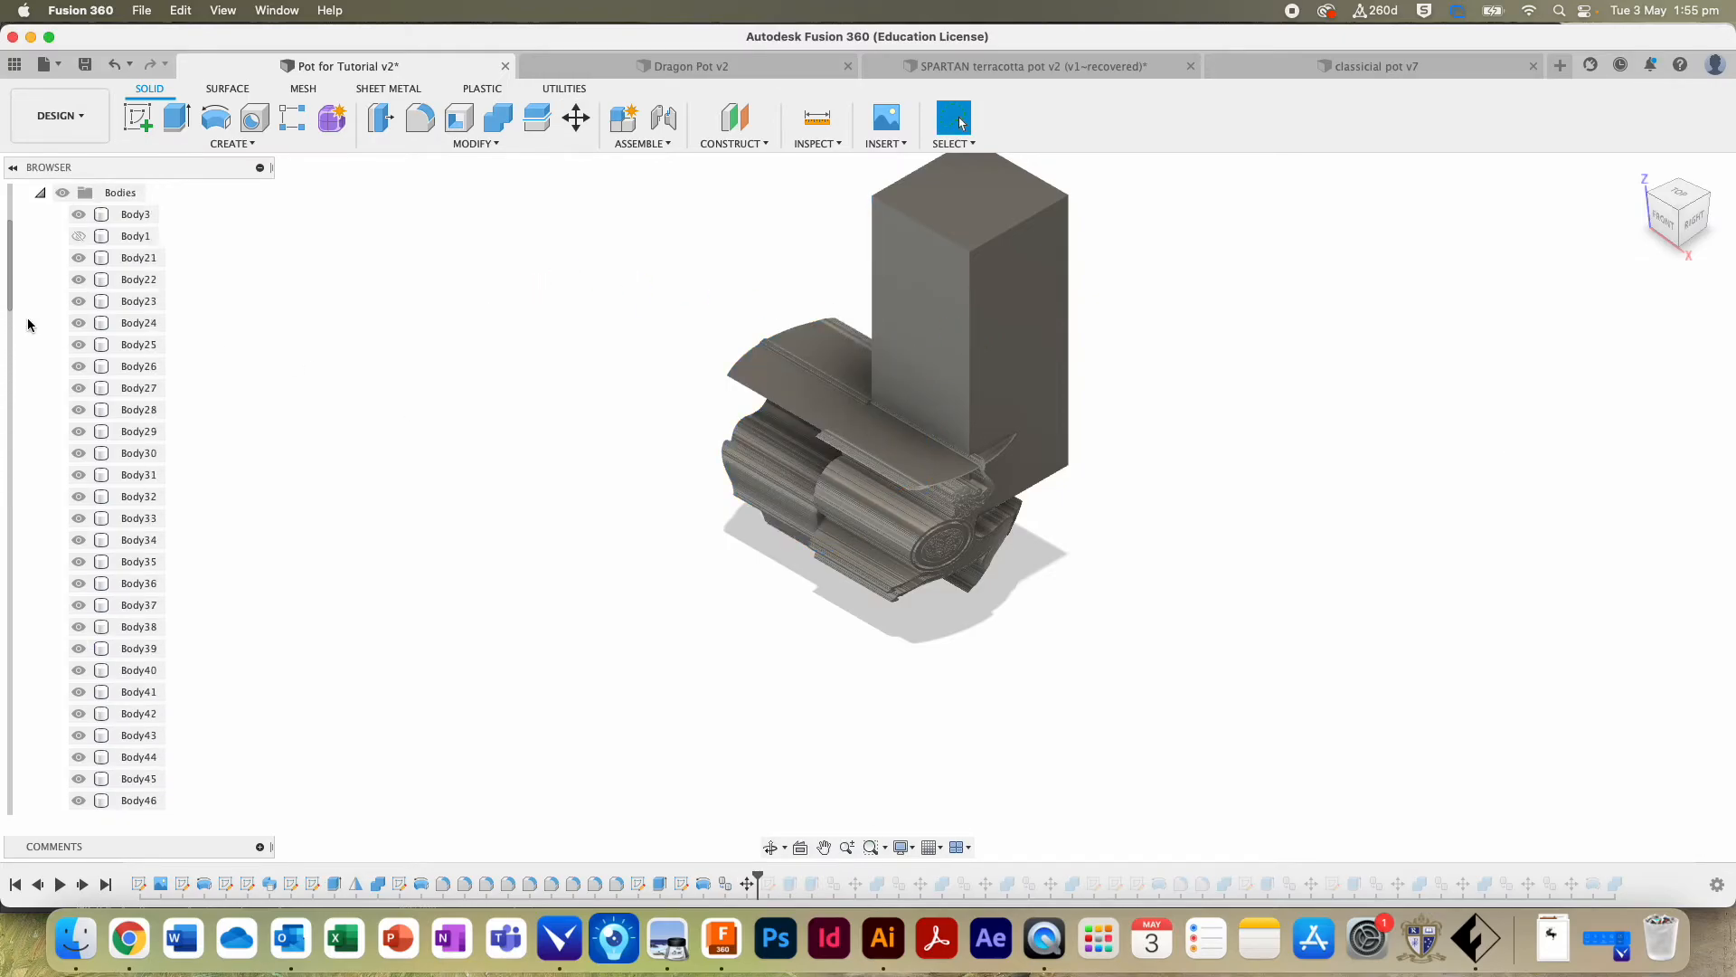
click(79, 236)
click(79, 258)
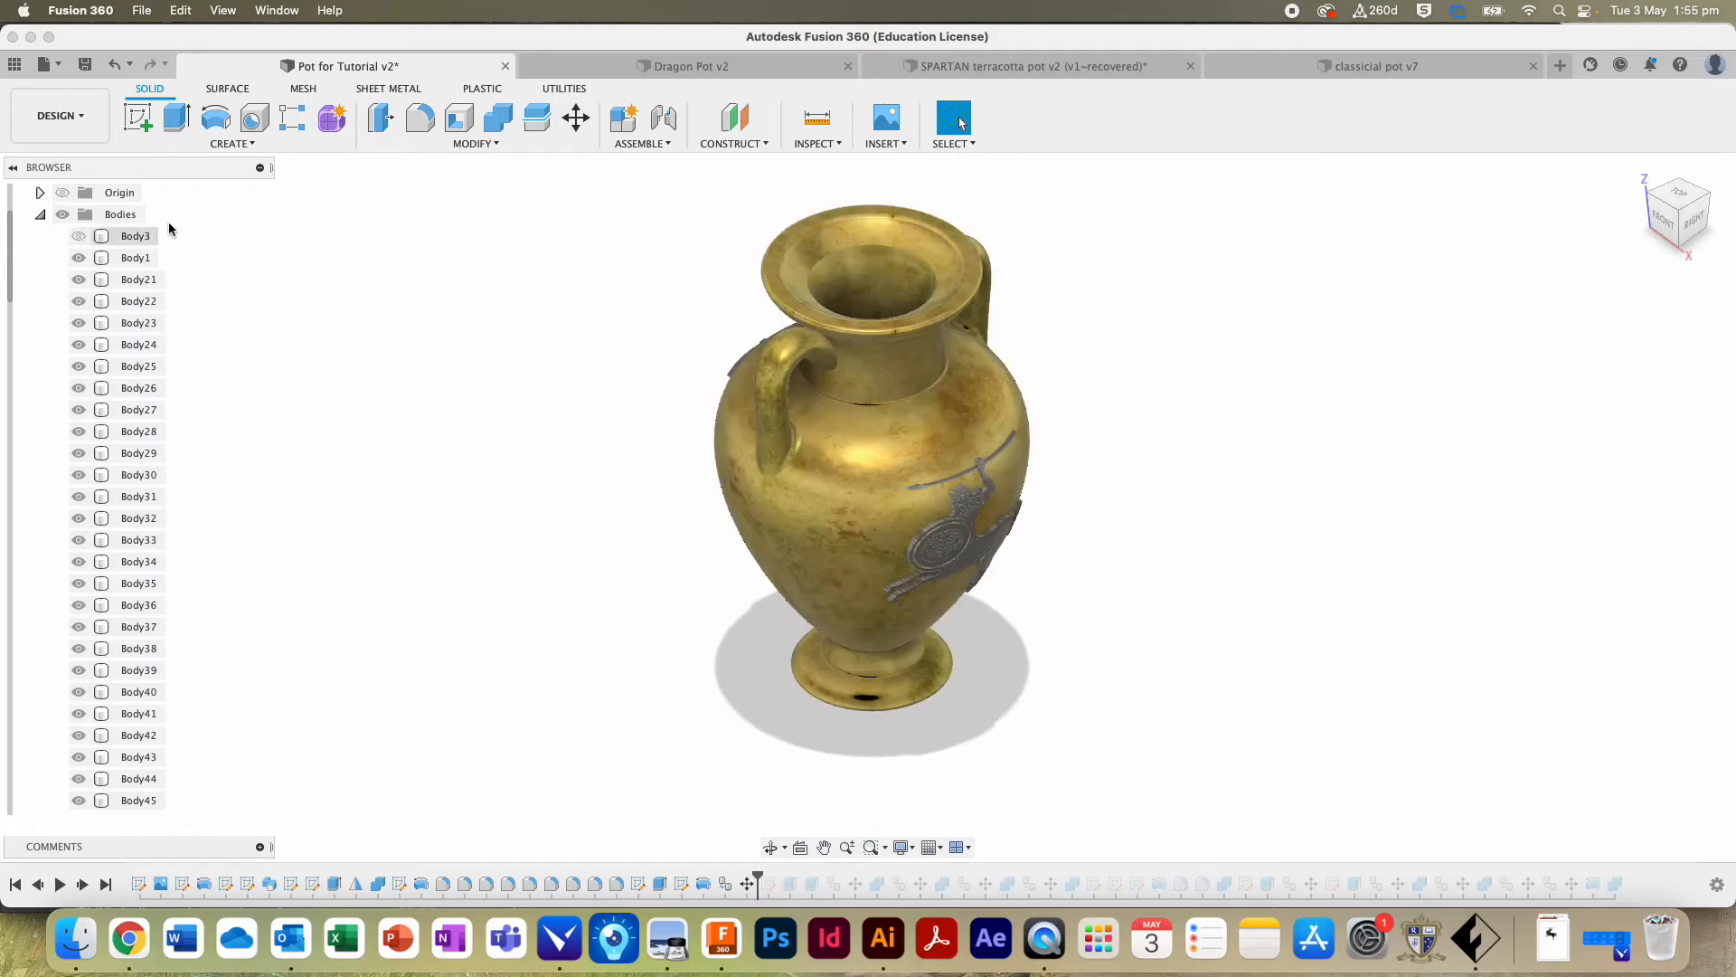
mouse_move(1664, 227)
mouse_down()
mouse_move(1506, 171)
mouse_move(1082, 134)
mouse_move(1027, 146)
mouse_move(1003, 175)
mouse_up()
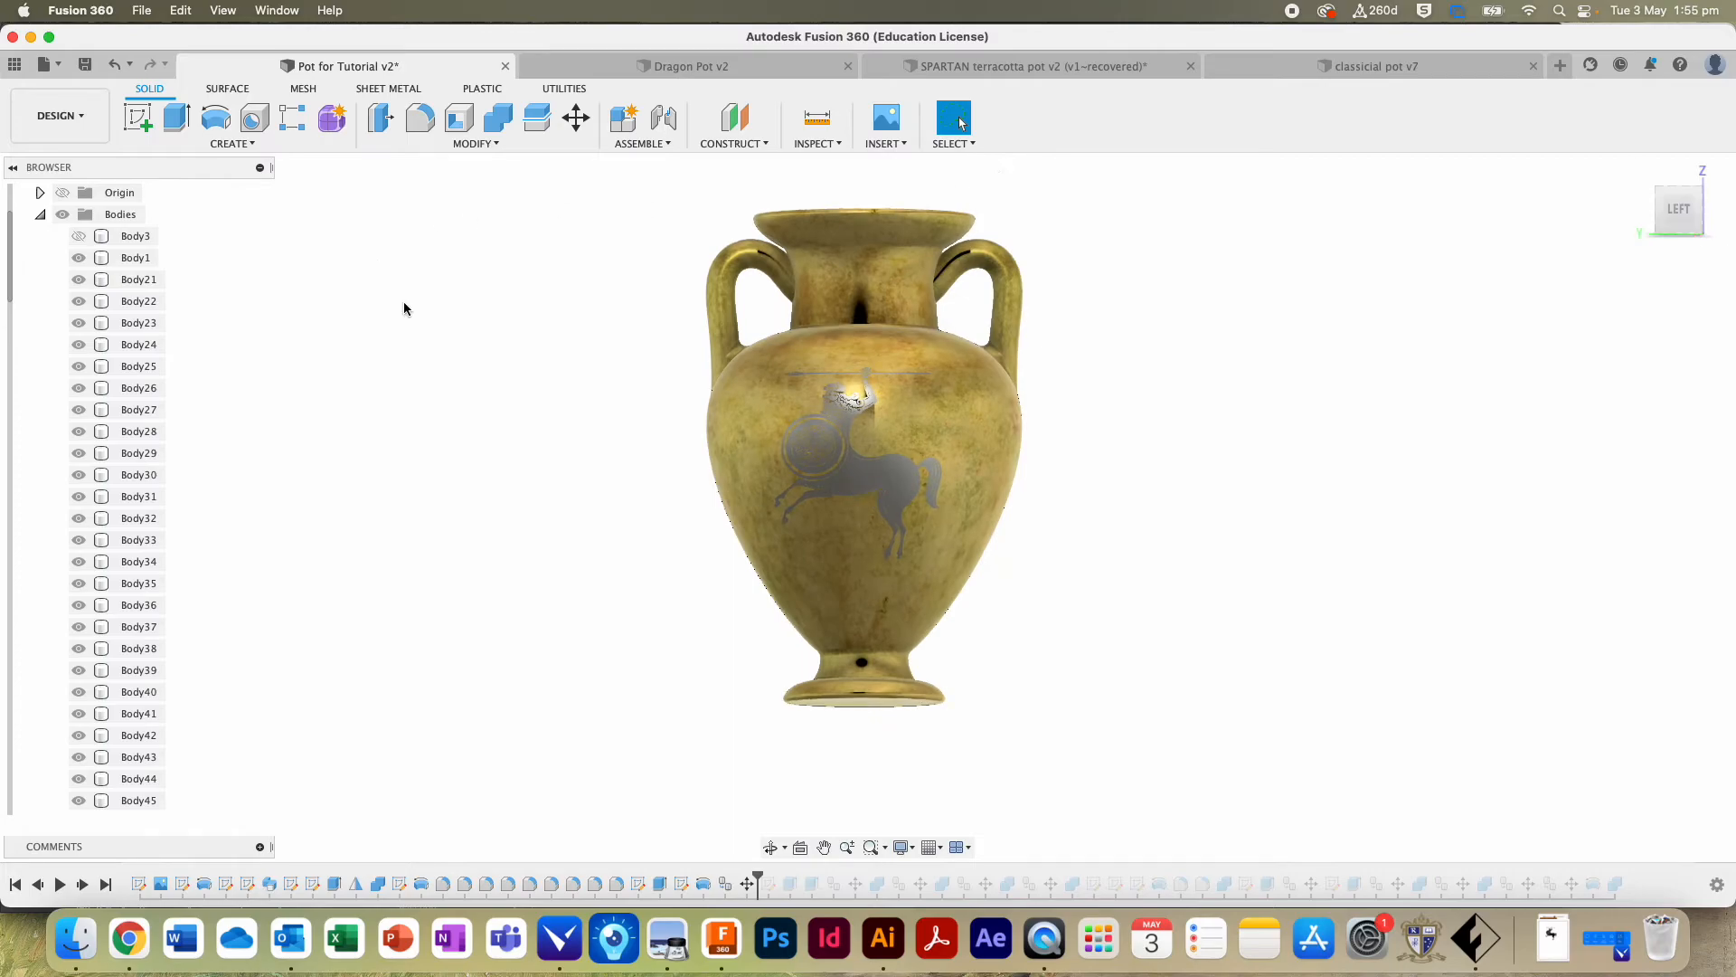
Step: Combine the centaur bodies Body21 through Body90 with the pot body Body1 using the Join operation
click(497, 127)
click(149, 257)
scroll(147, 256, down, 15)
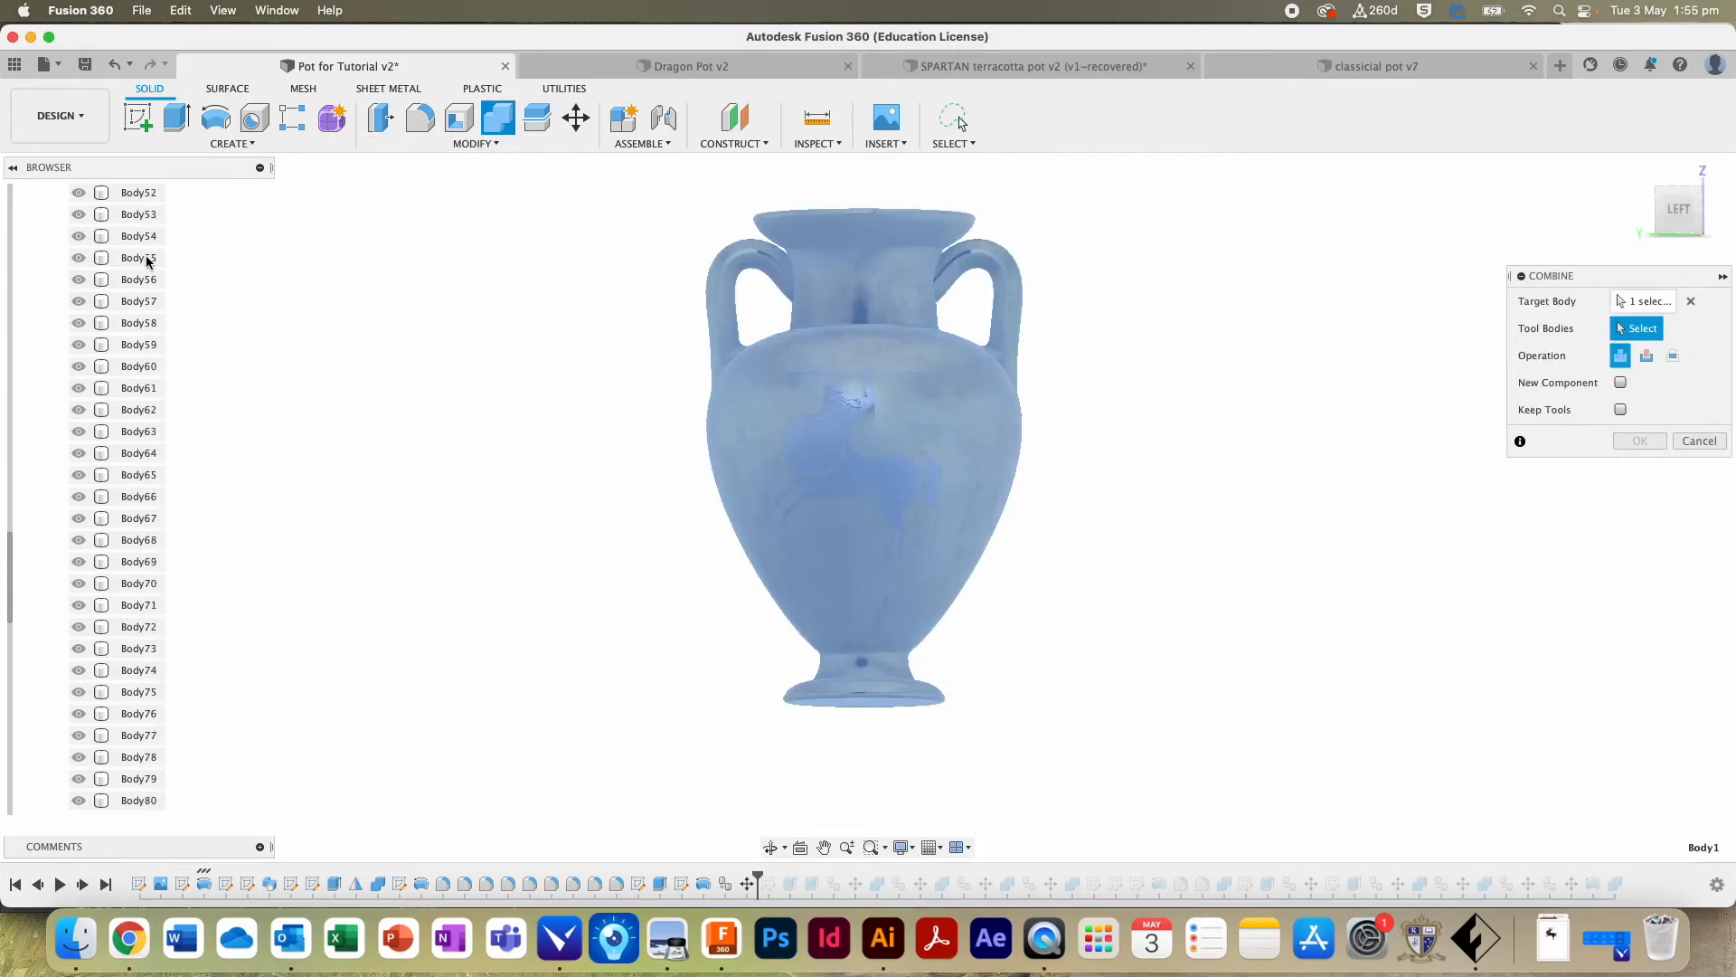
scroll(134, 577, down, 4)
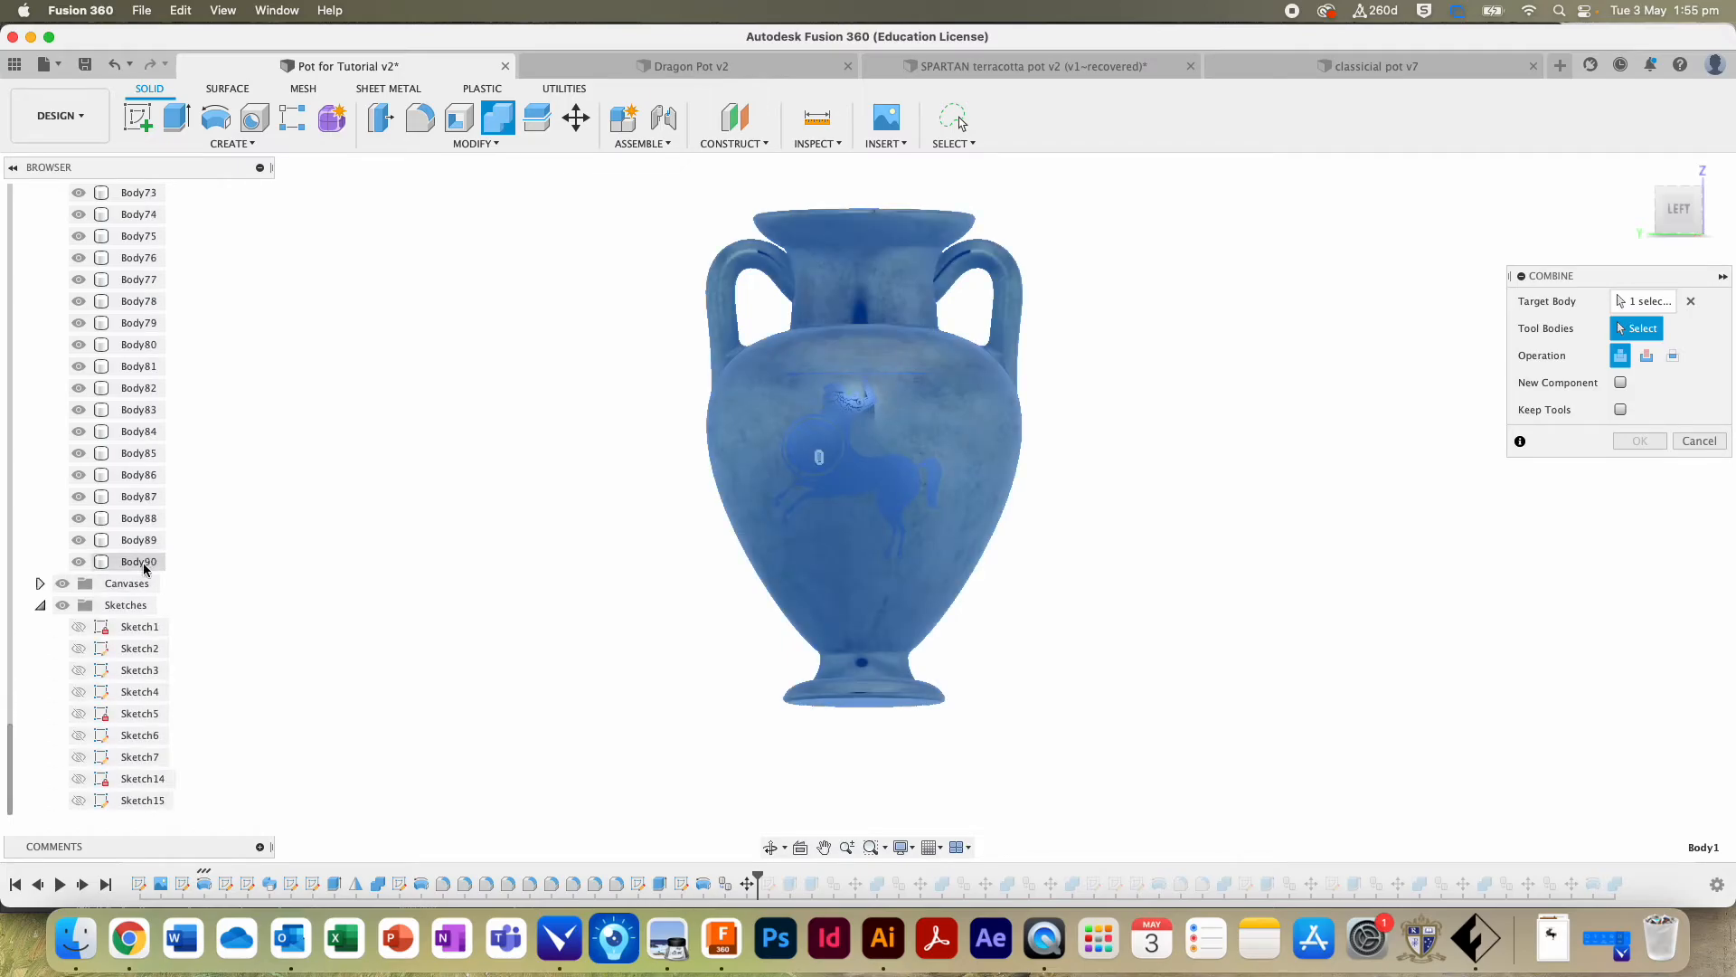
click(141, 561)
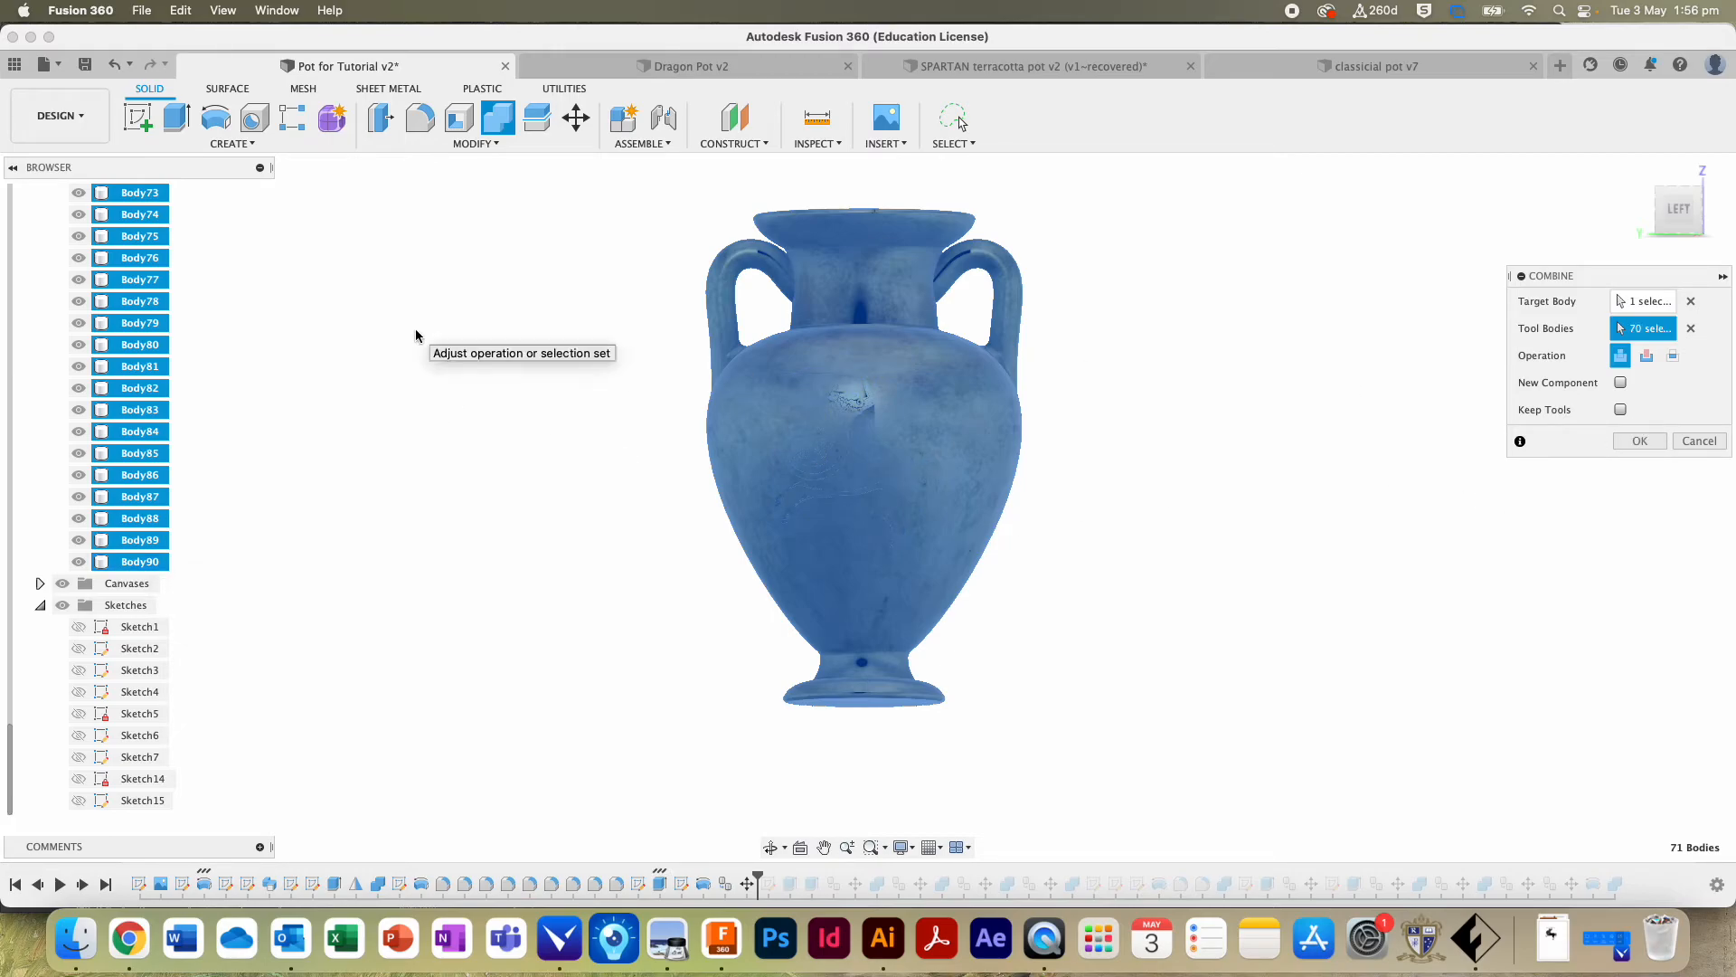
key(Return)
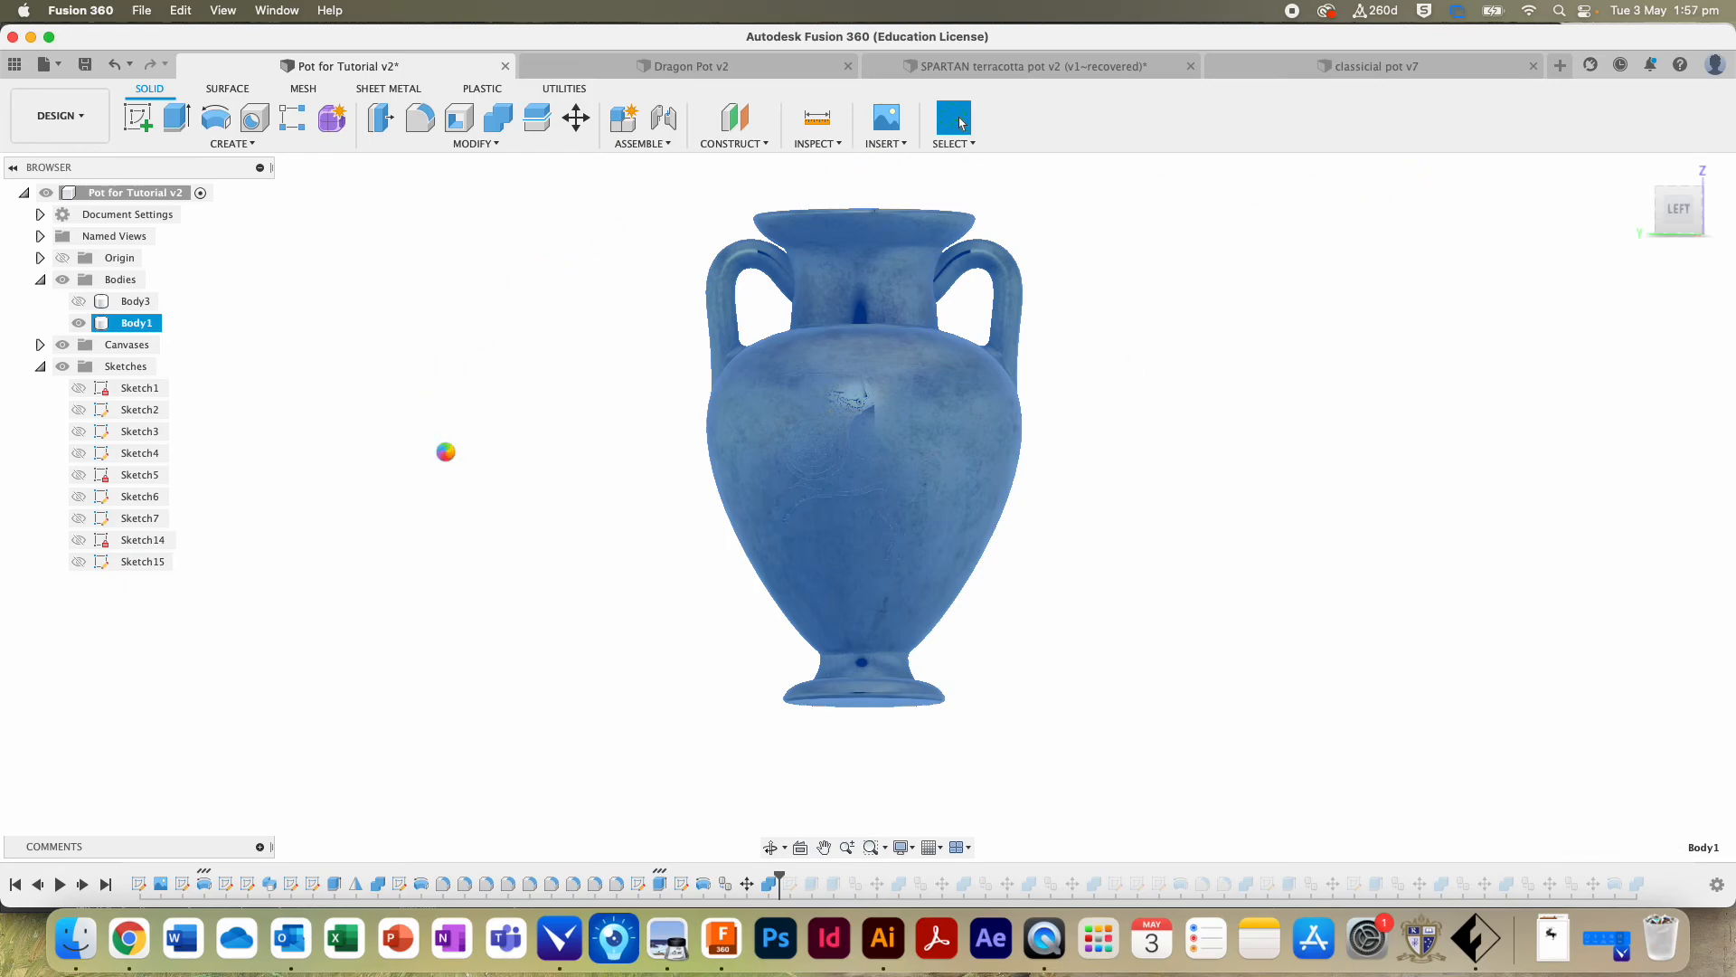
click(447, 454)
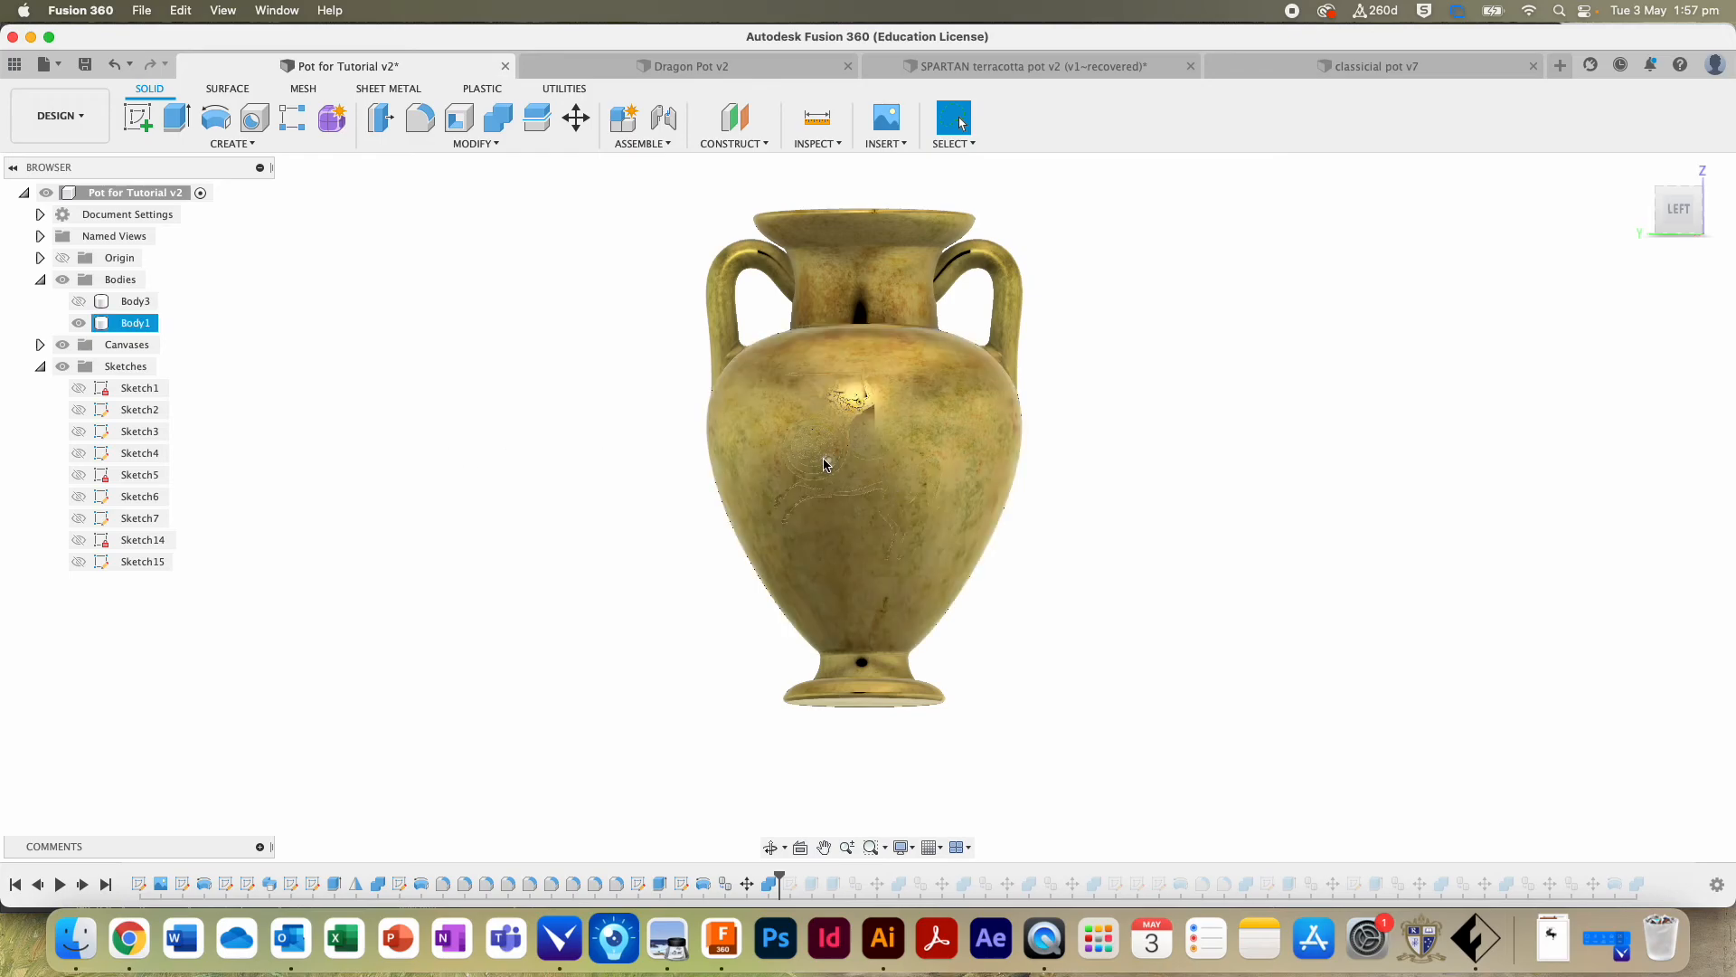
Step: Examine the joined centaur relief on the pot's surface up close from several angles
scroll(1519, 278, up, 5)
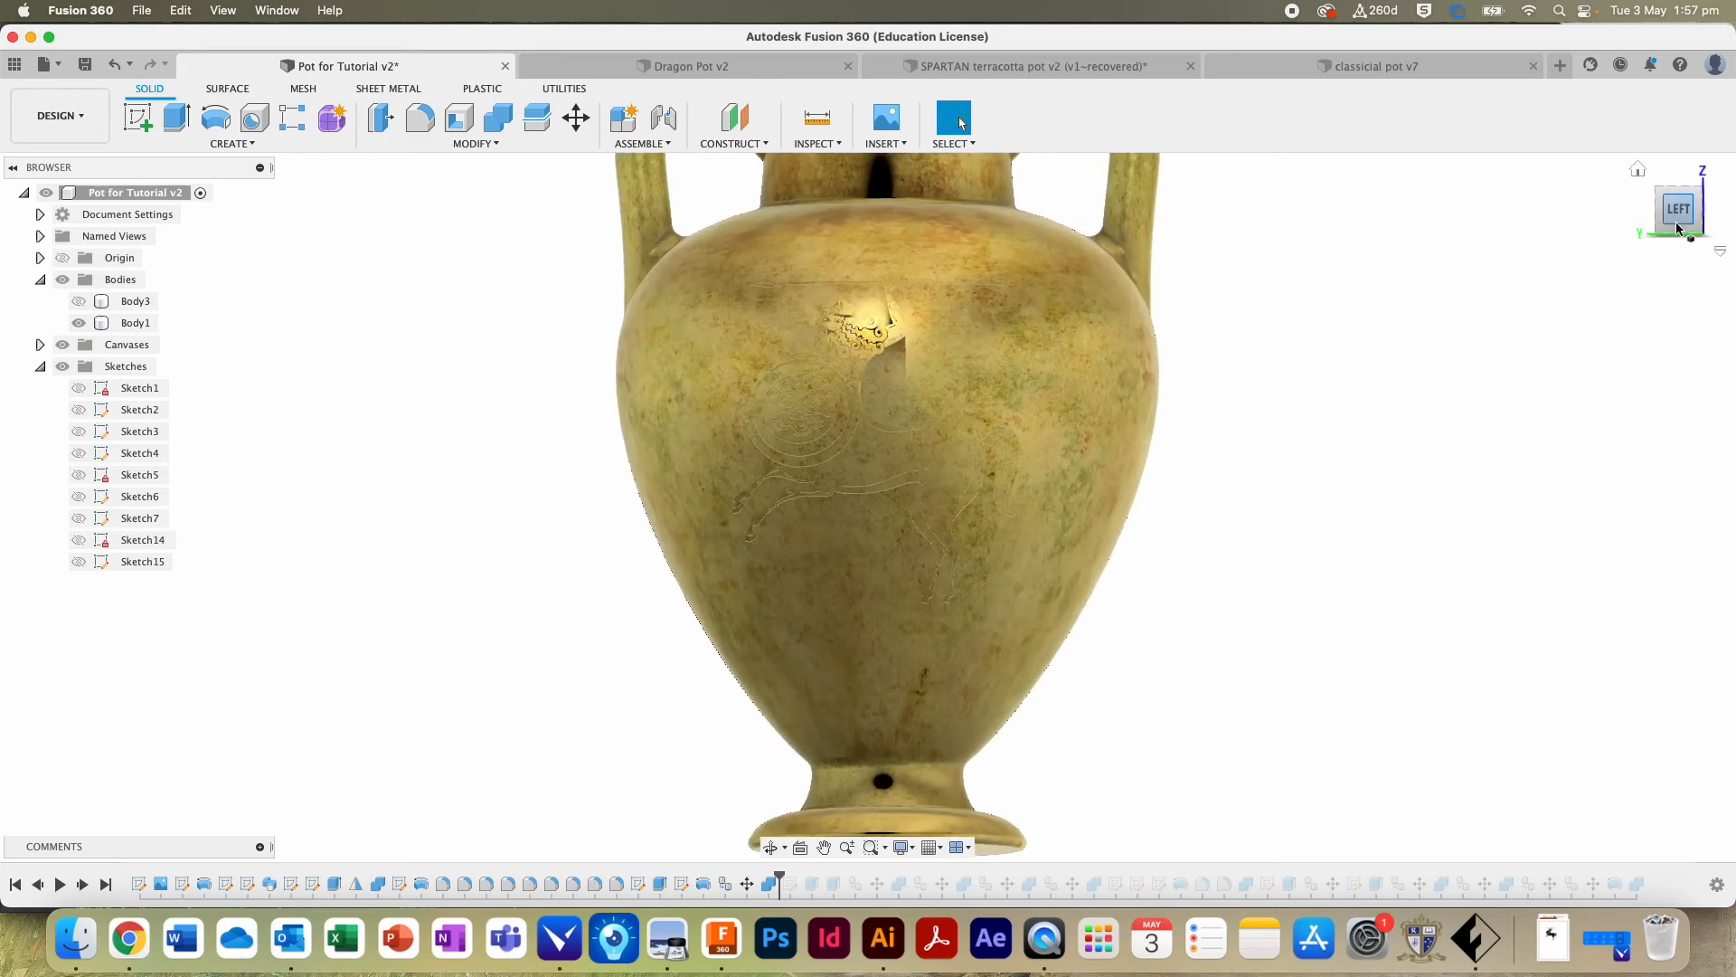
drag(1666, 217, 1646, 246)
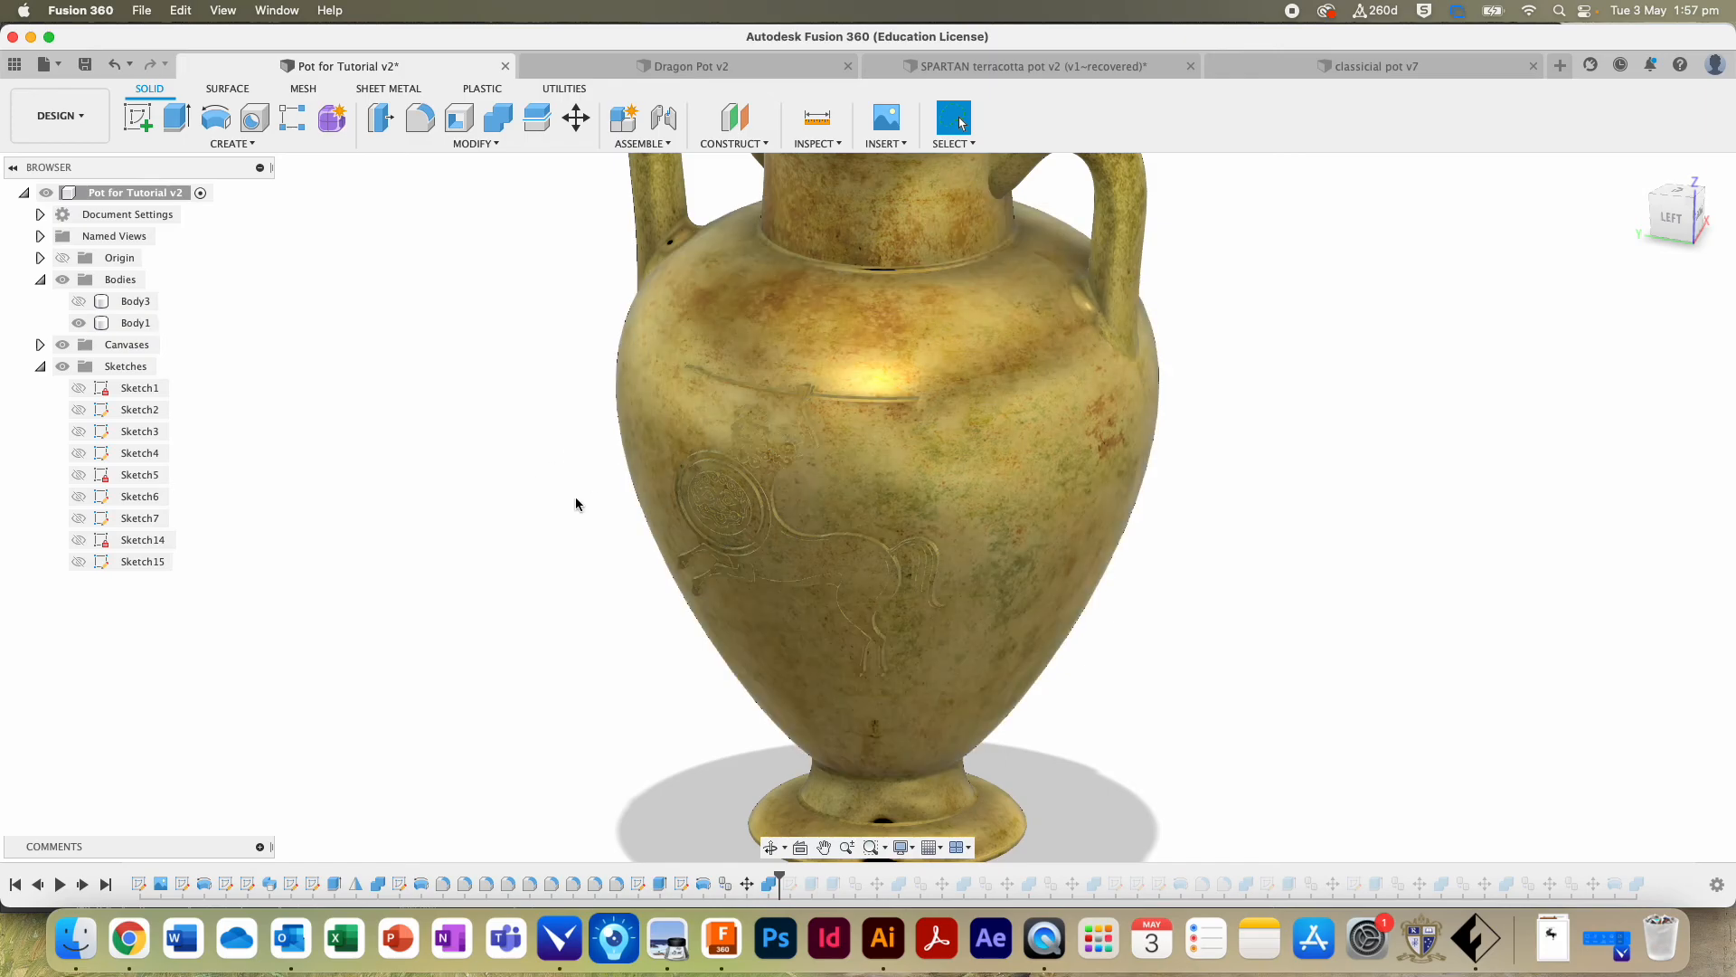
scroll(578, 504, up, 2)
scroll(577, 502, up, 5)
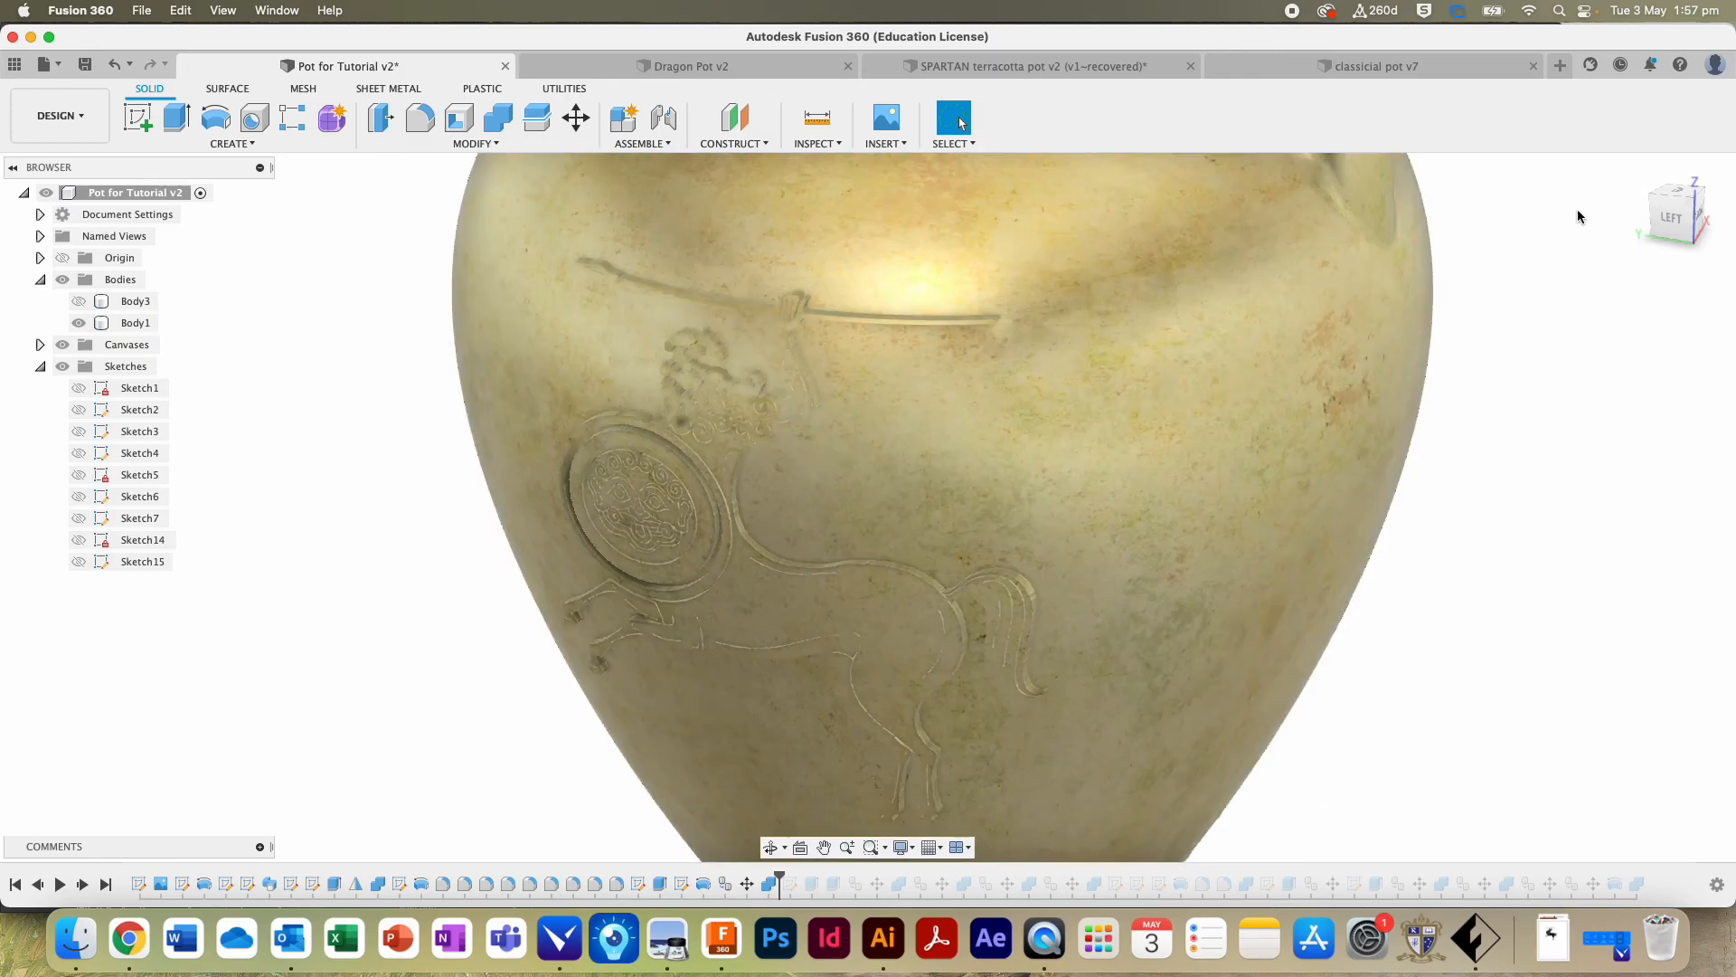
mouse_move(1665, 225)
mouse_down()
mouse_move(1655, 181)
mouse_move(1653, 208)
mouse_up()
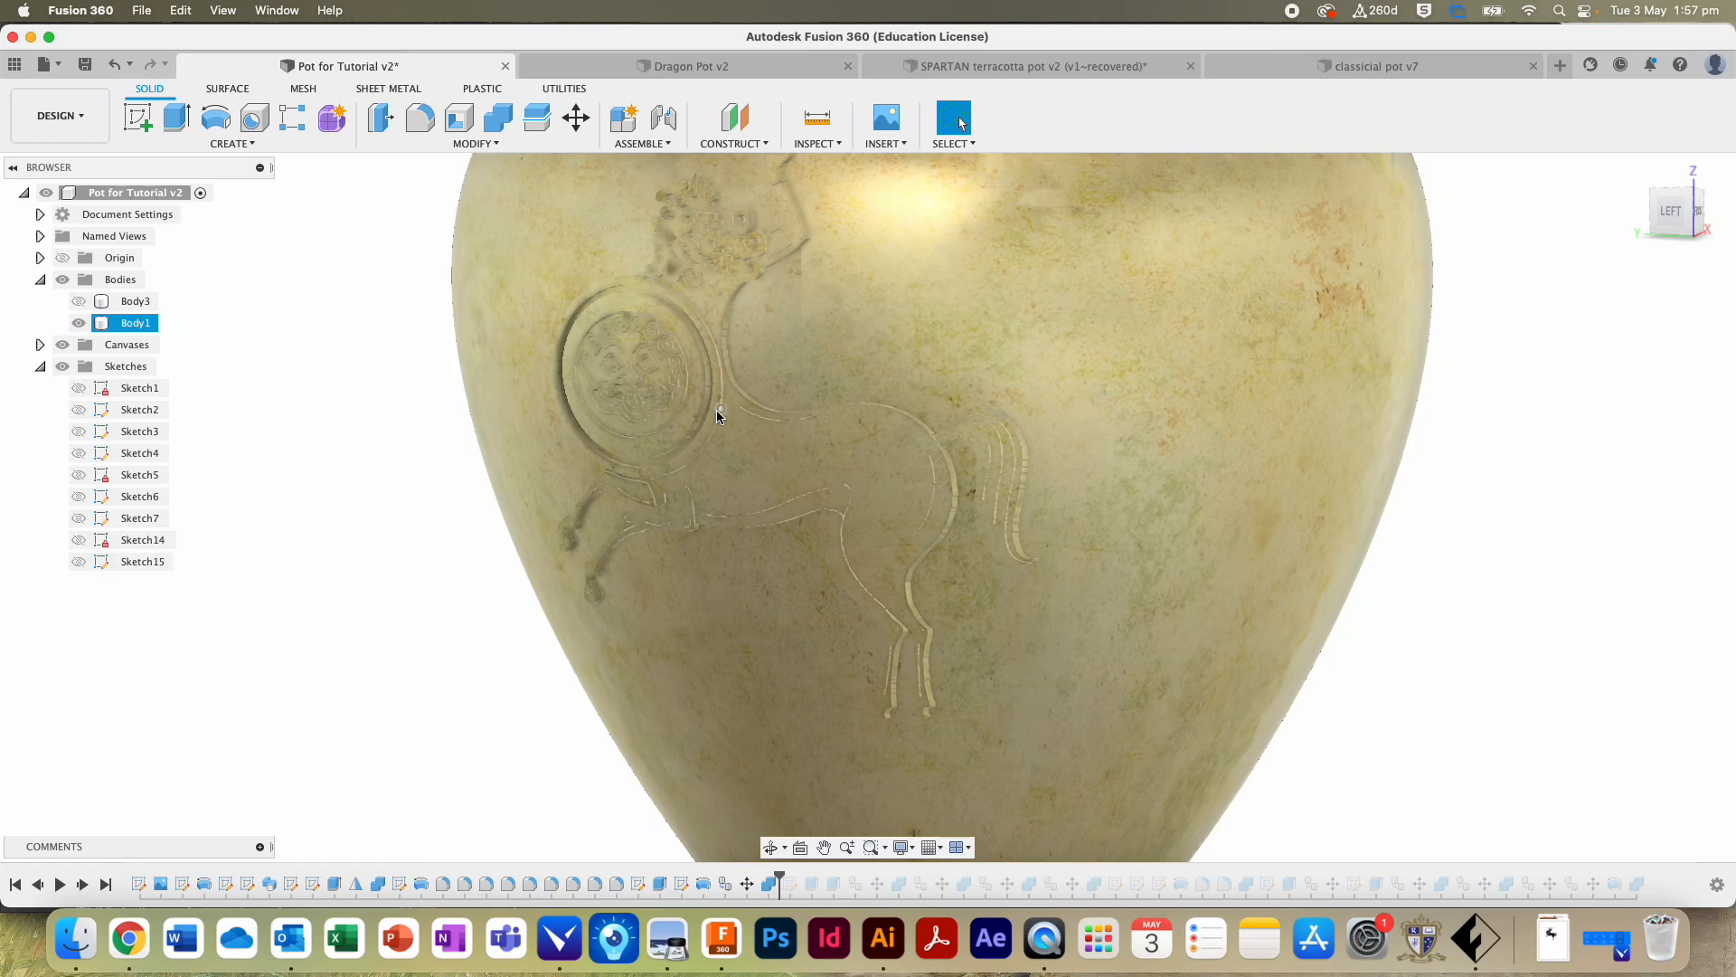
click(454, 596)
Step: Switch to Chrome, search Google for "quicktime stop shortcut", and view the results of all types instead of images
click(130, 938)
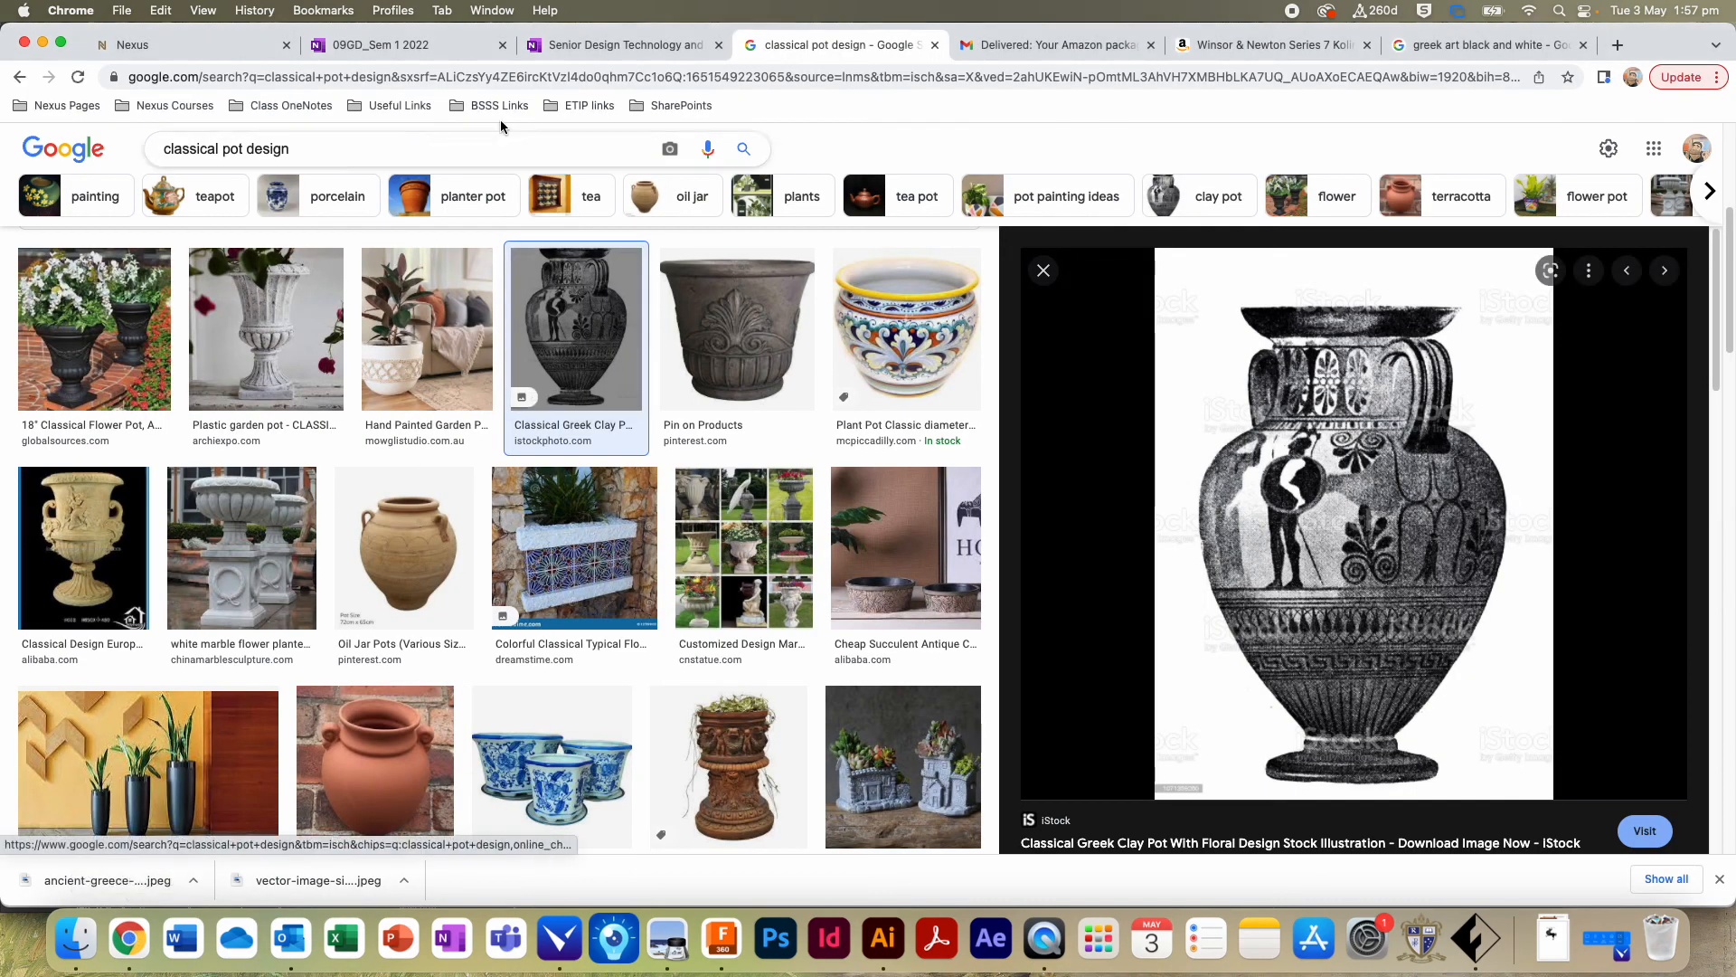
triple_click(317, 148)
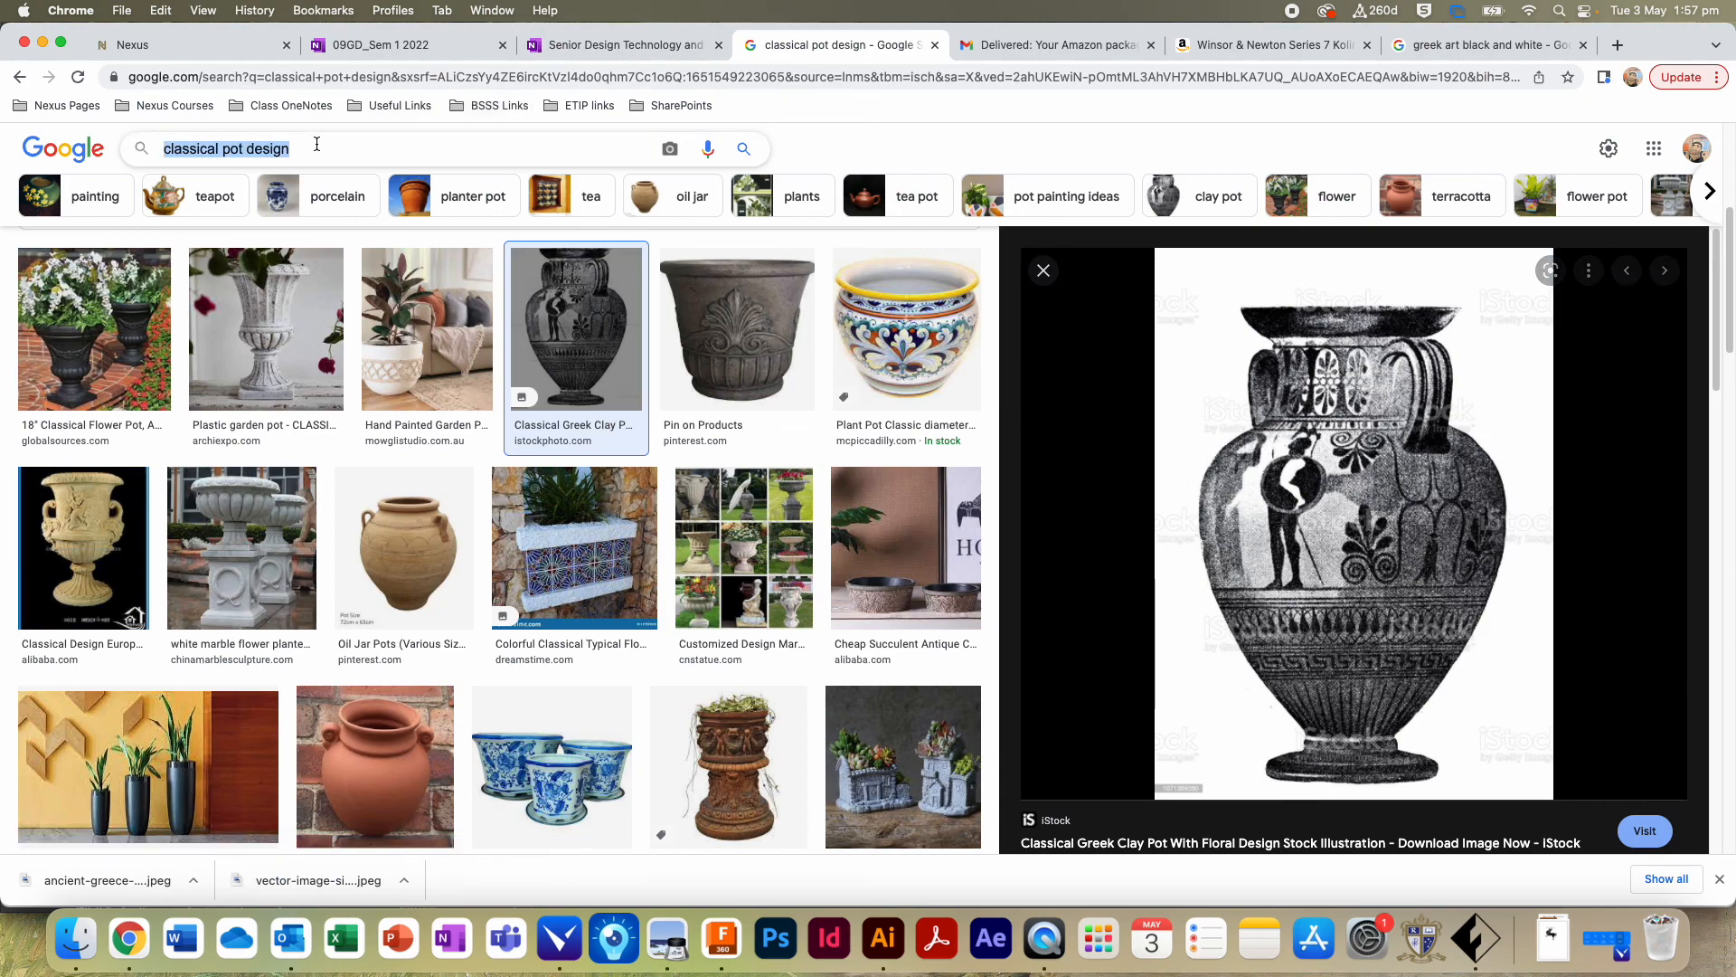
text(quicktime )
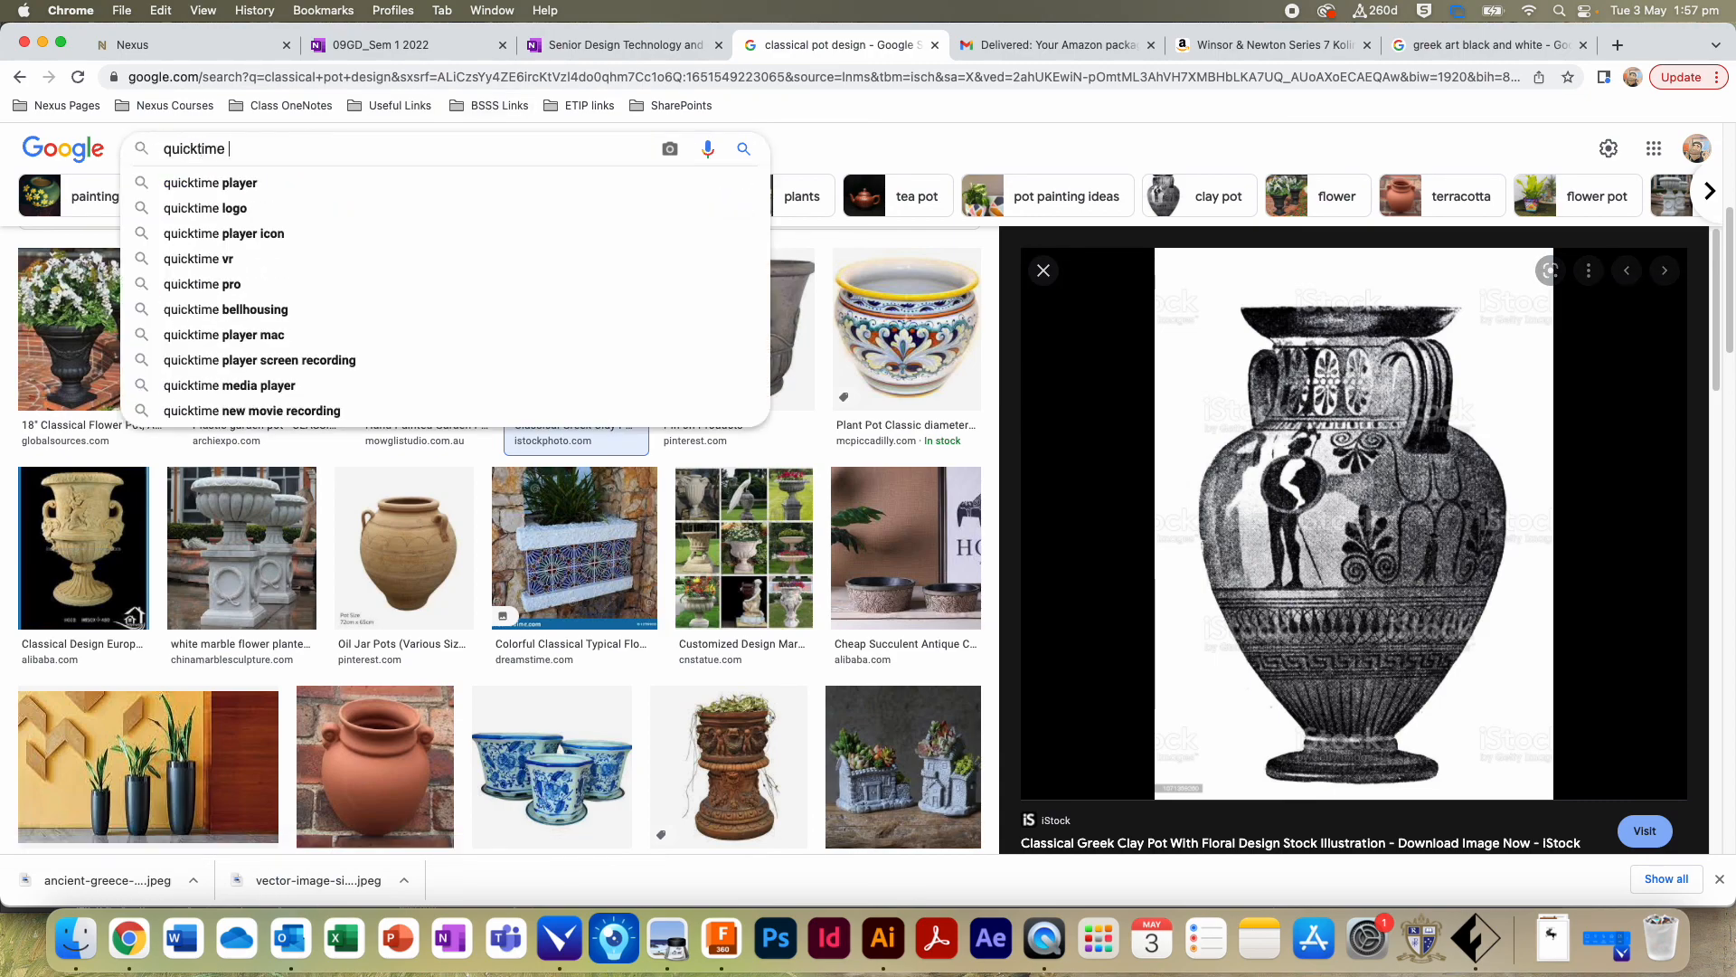
text(stop s)
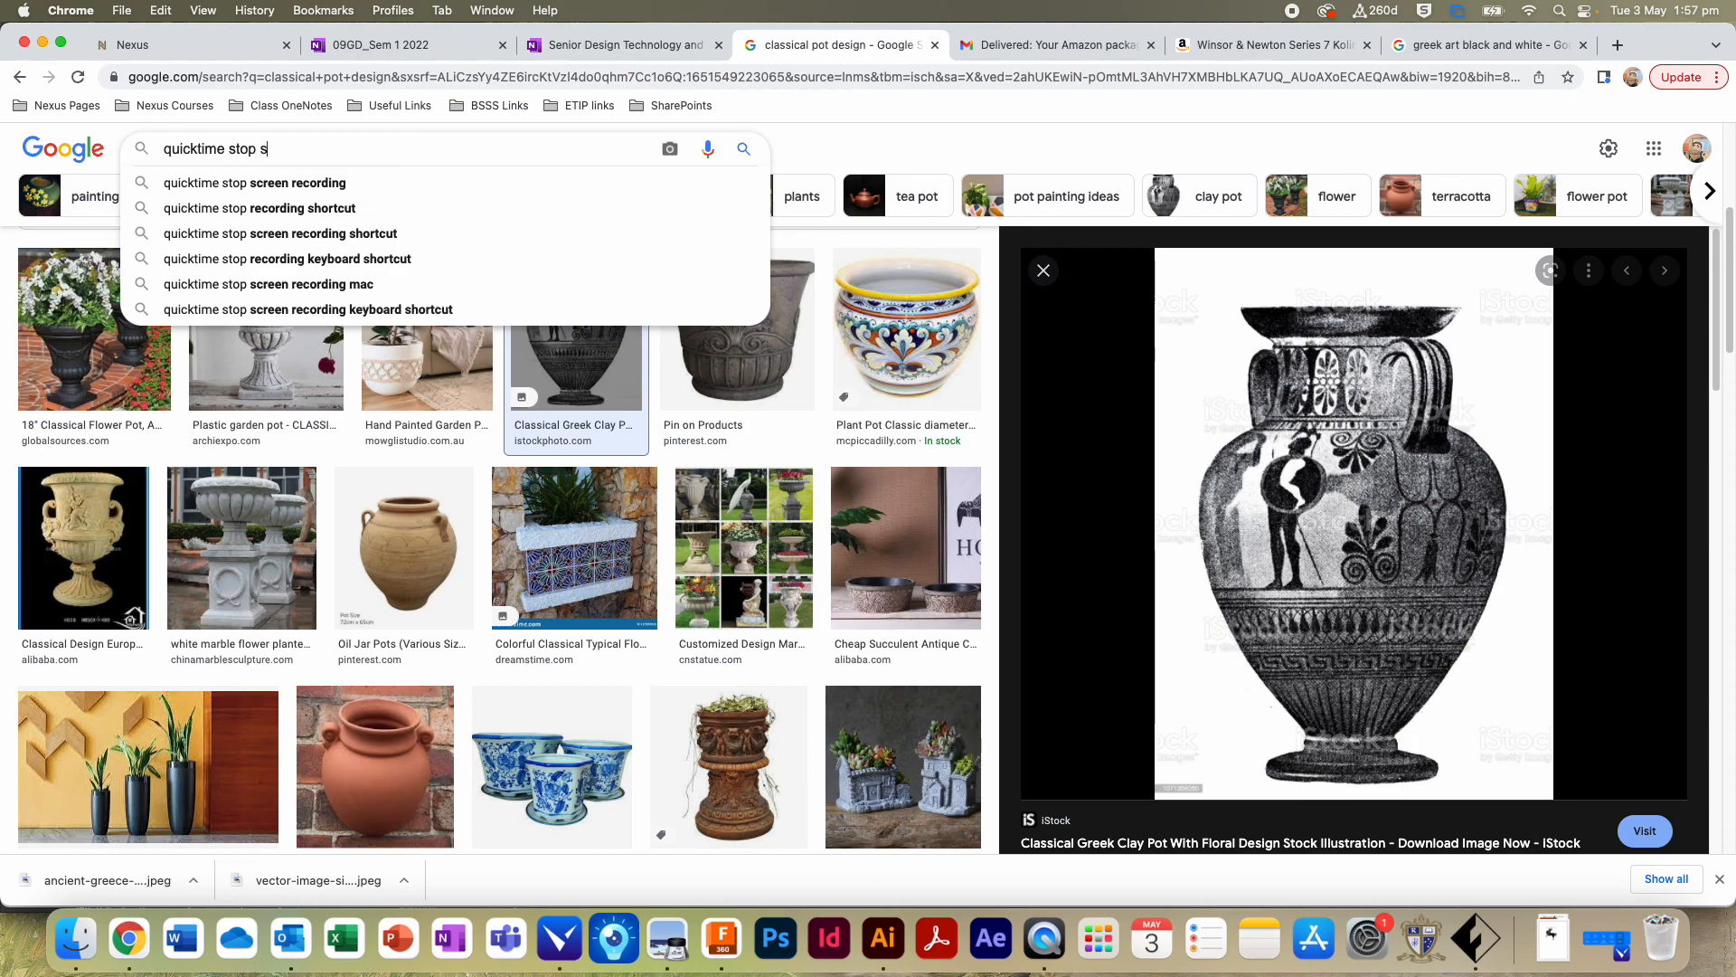
text(hortcu)
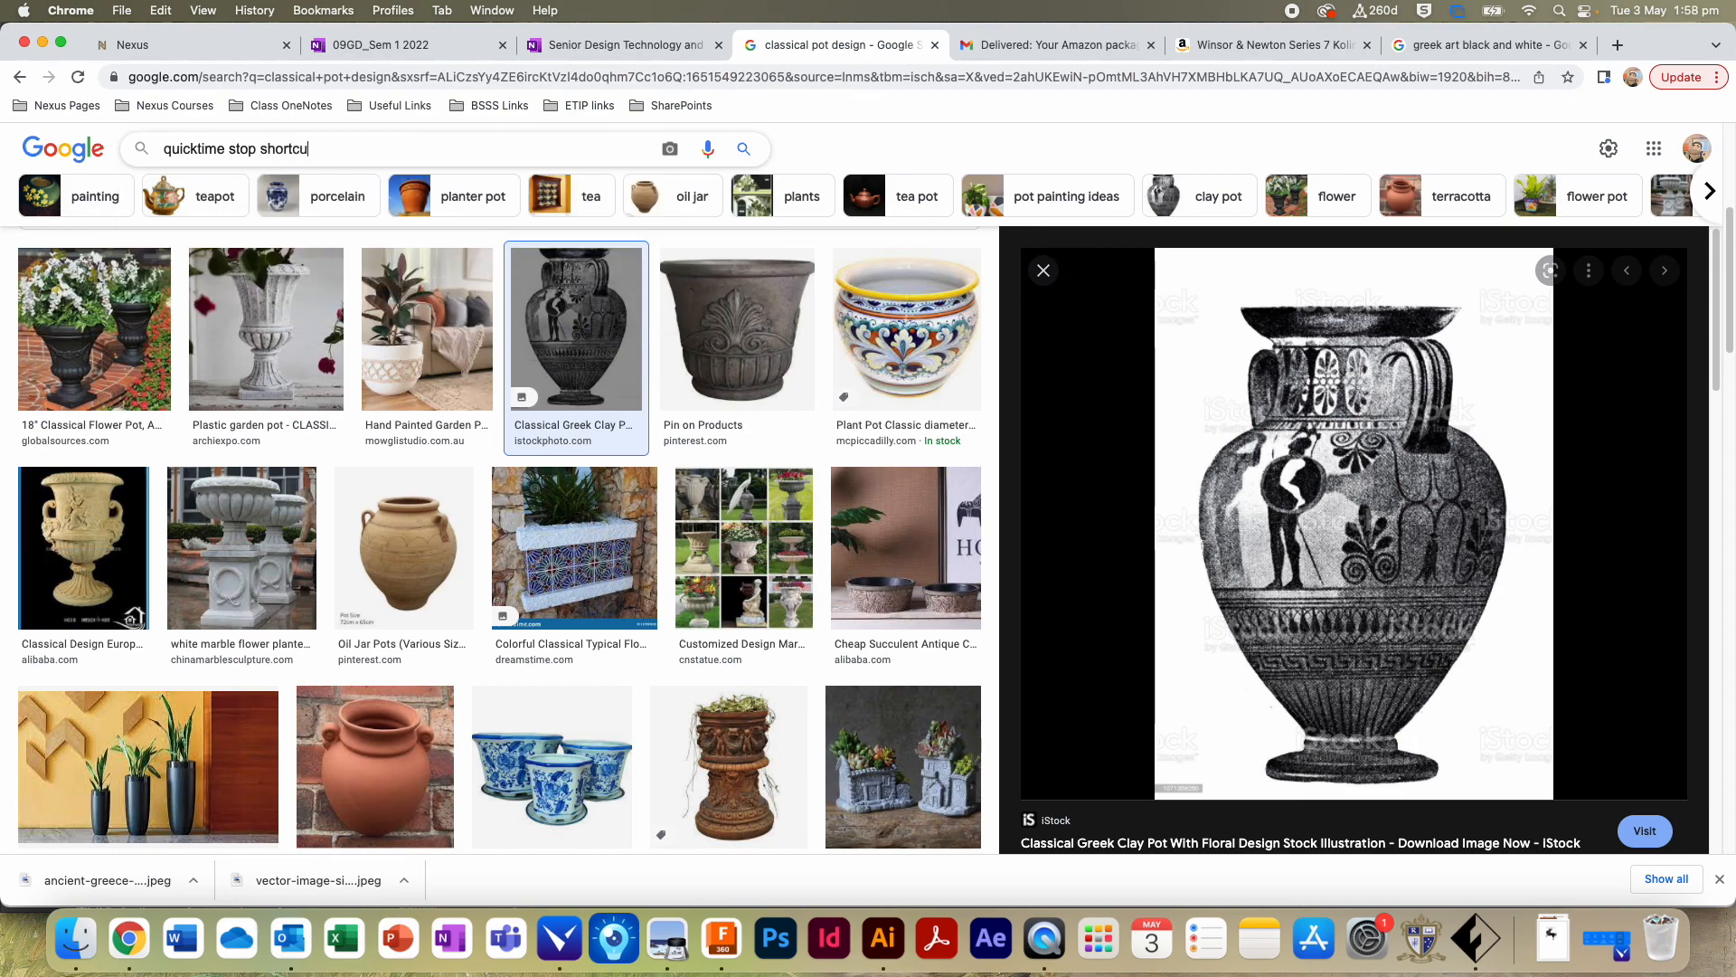
key(Return)
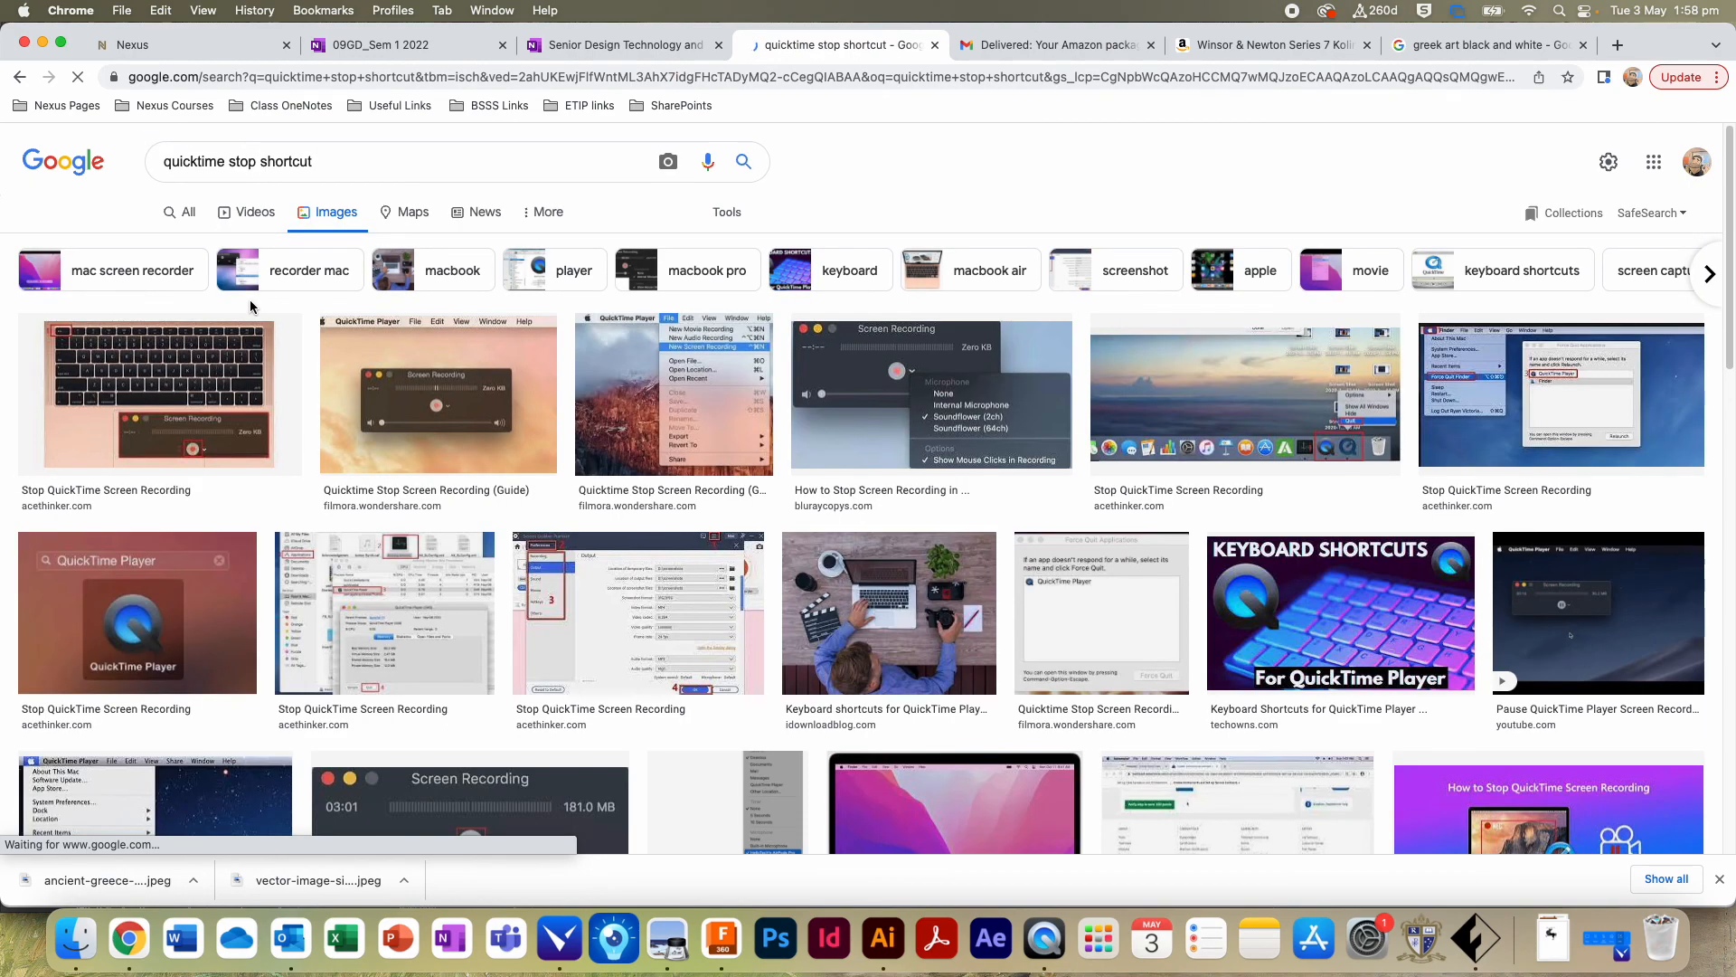
click(186, 211)
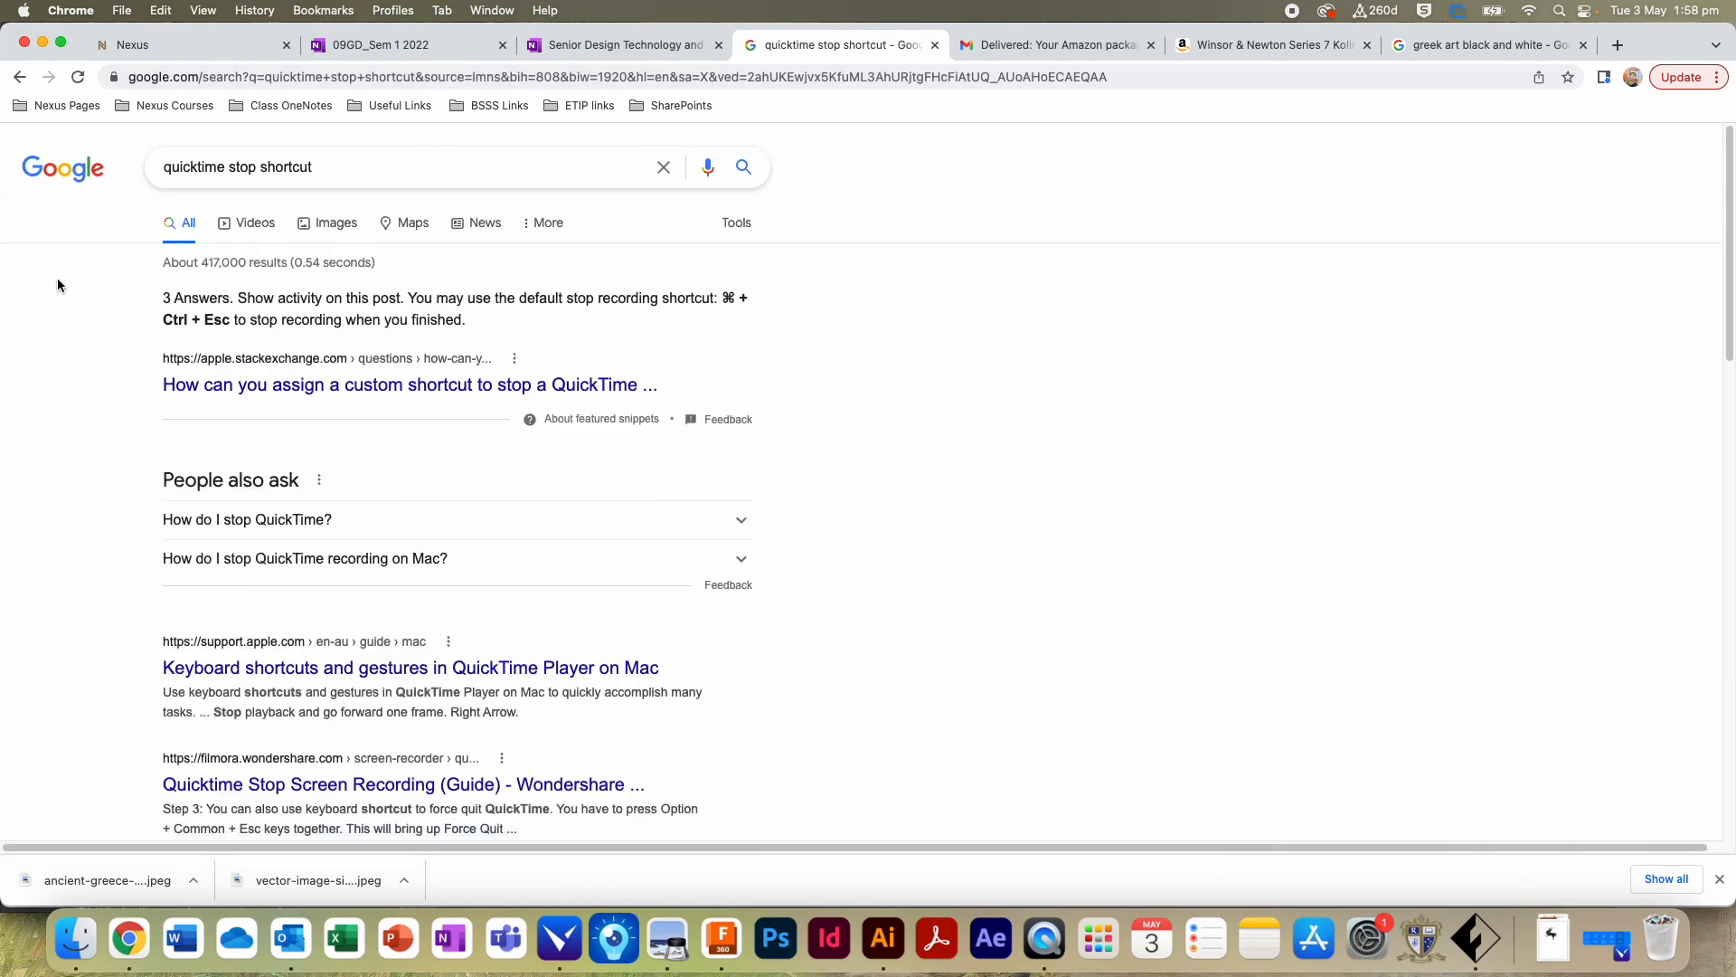